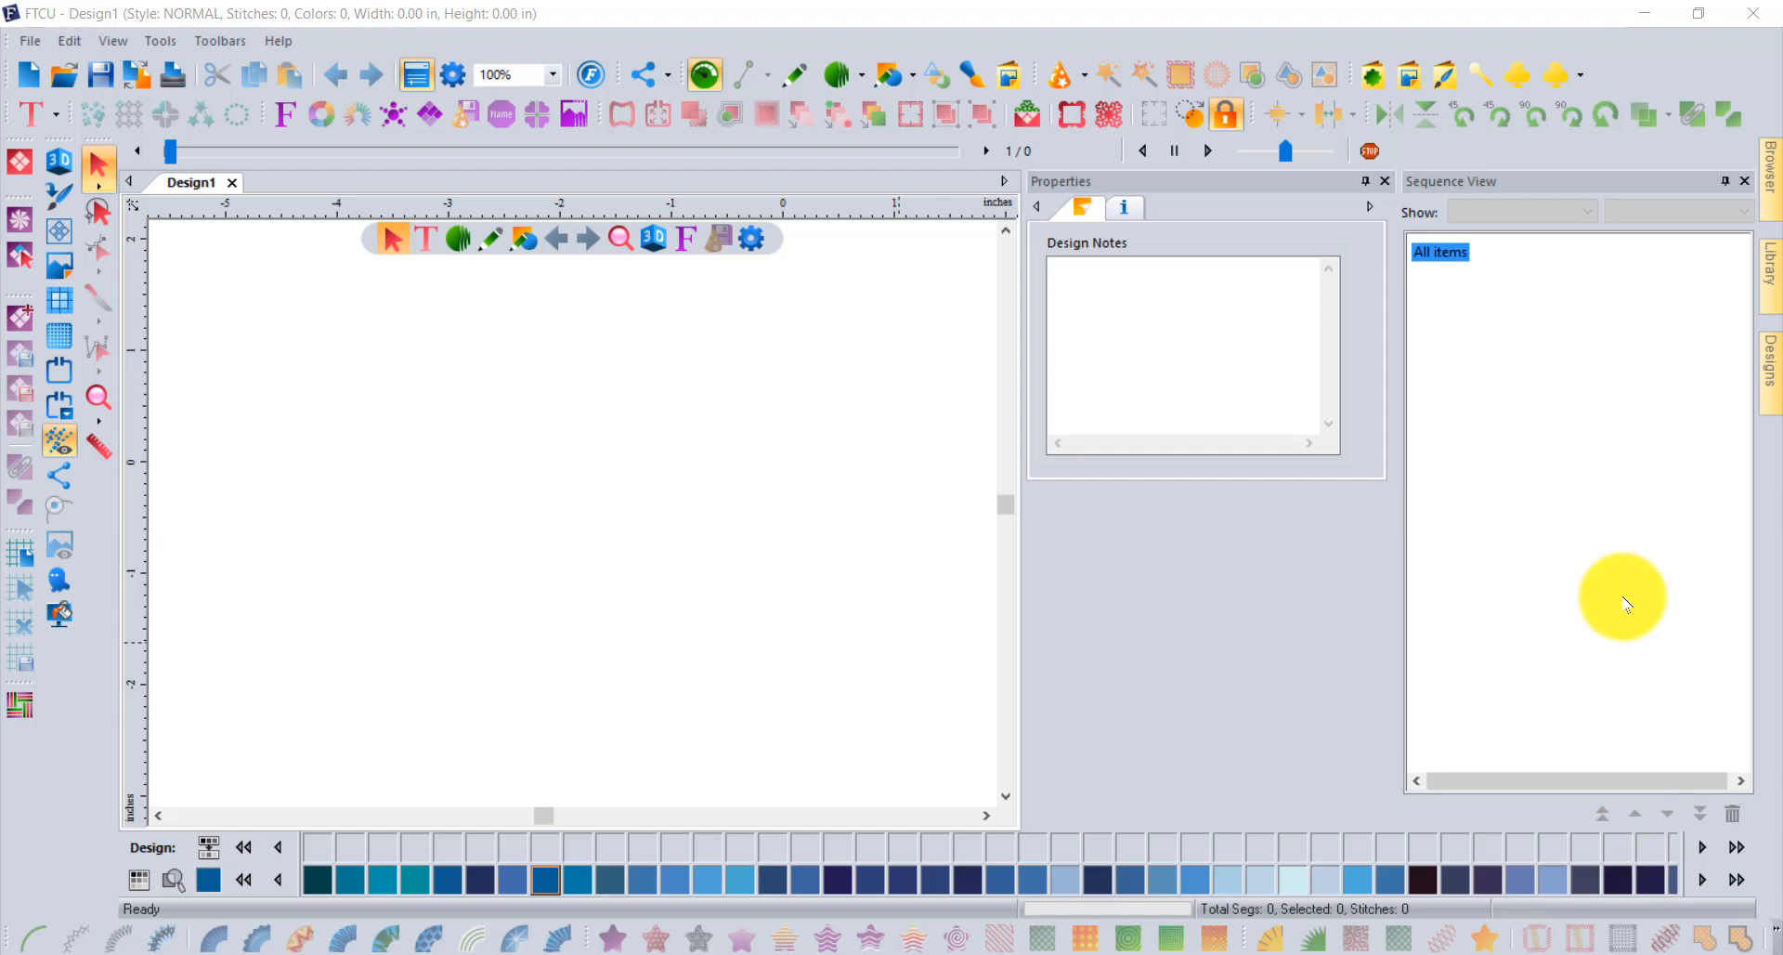
Place the Turkey Face.waf design from the library's November2021 free monthly designs into the empty workspace.
{"action": "left_click", "coordinate": [1771, 278]}
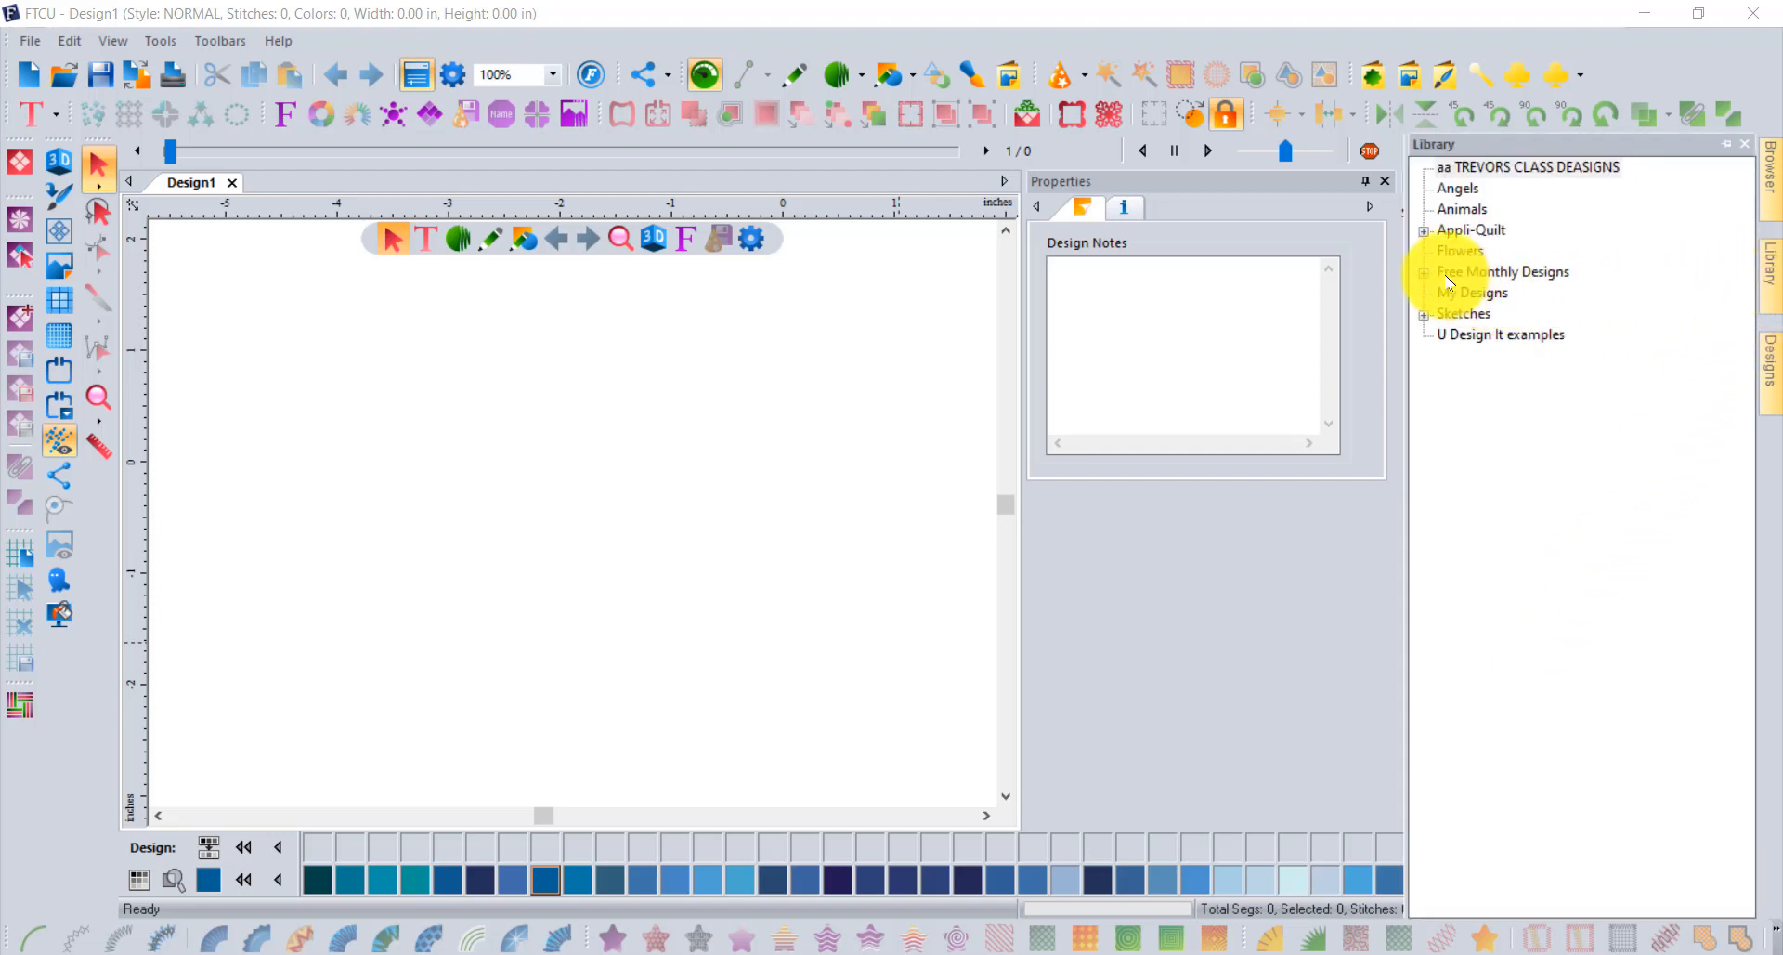
{"action": "left_click", "coordinate": [1425, 274]}
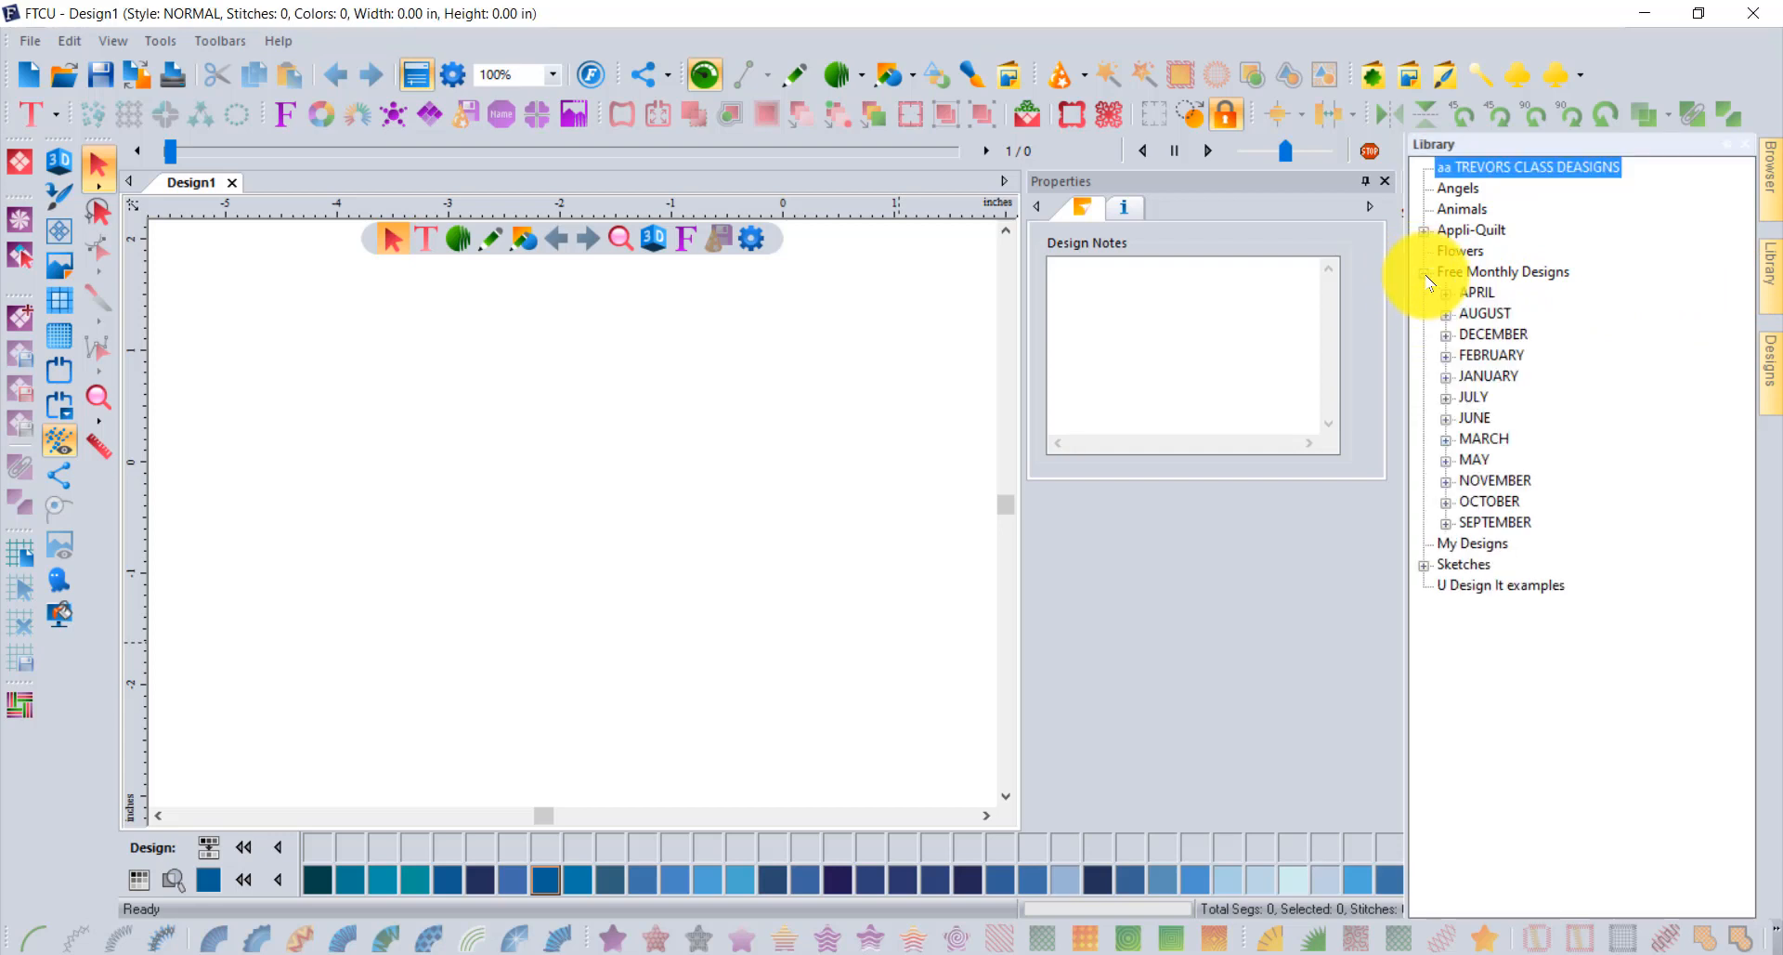
{"action": "left_click", "coordinate": [1447, 481]}
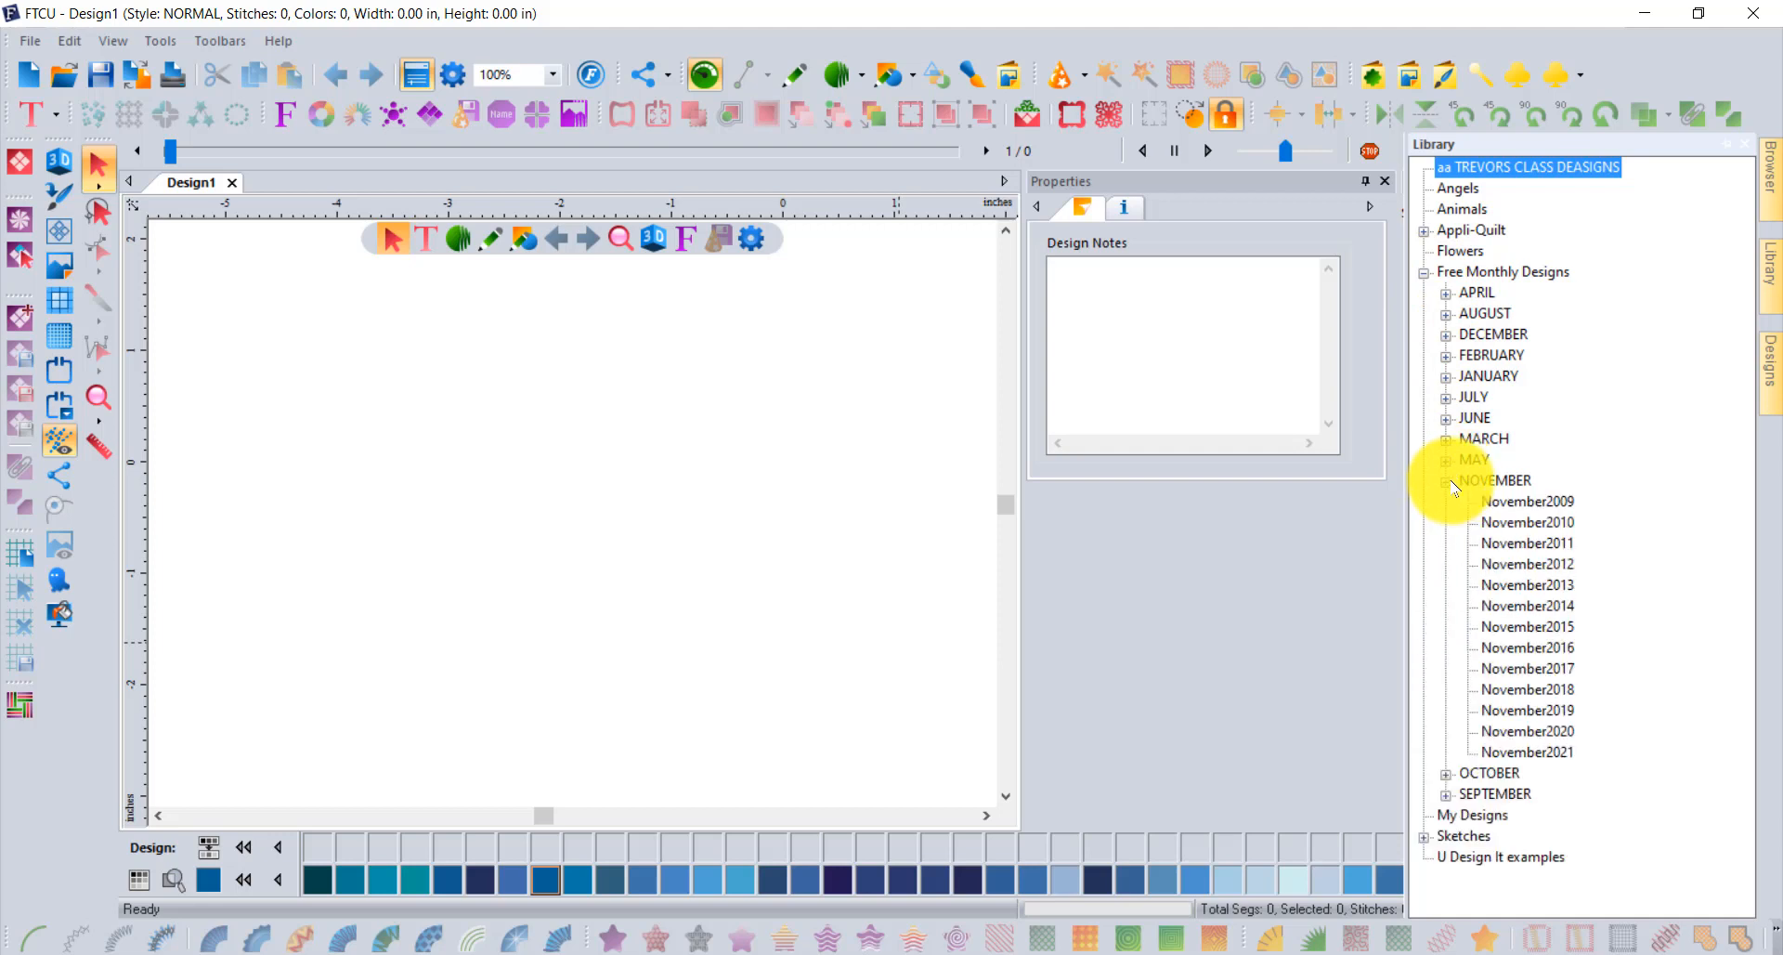
{"action": "left_click", "coordinate": [1542, 754]}
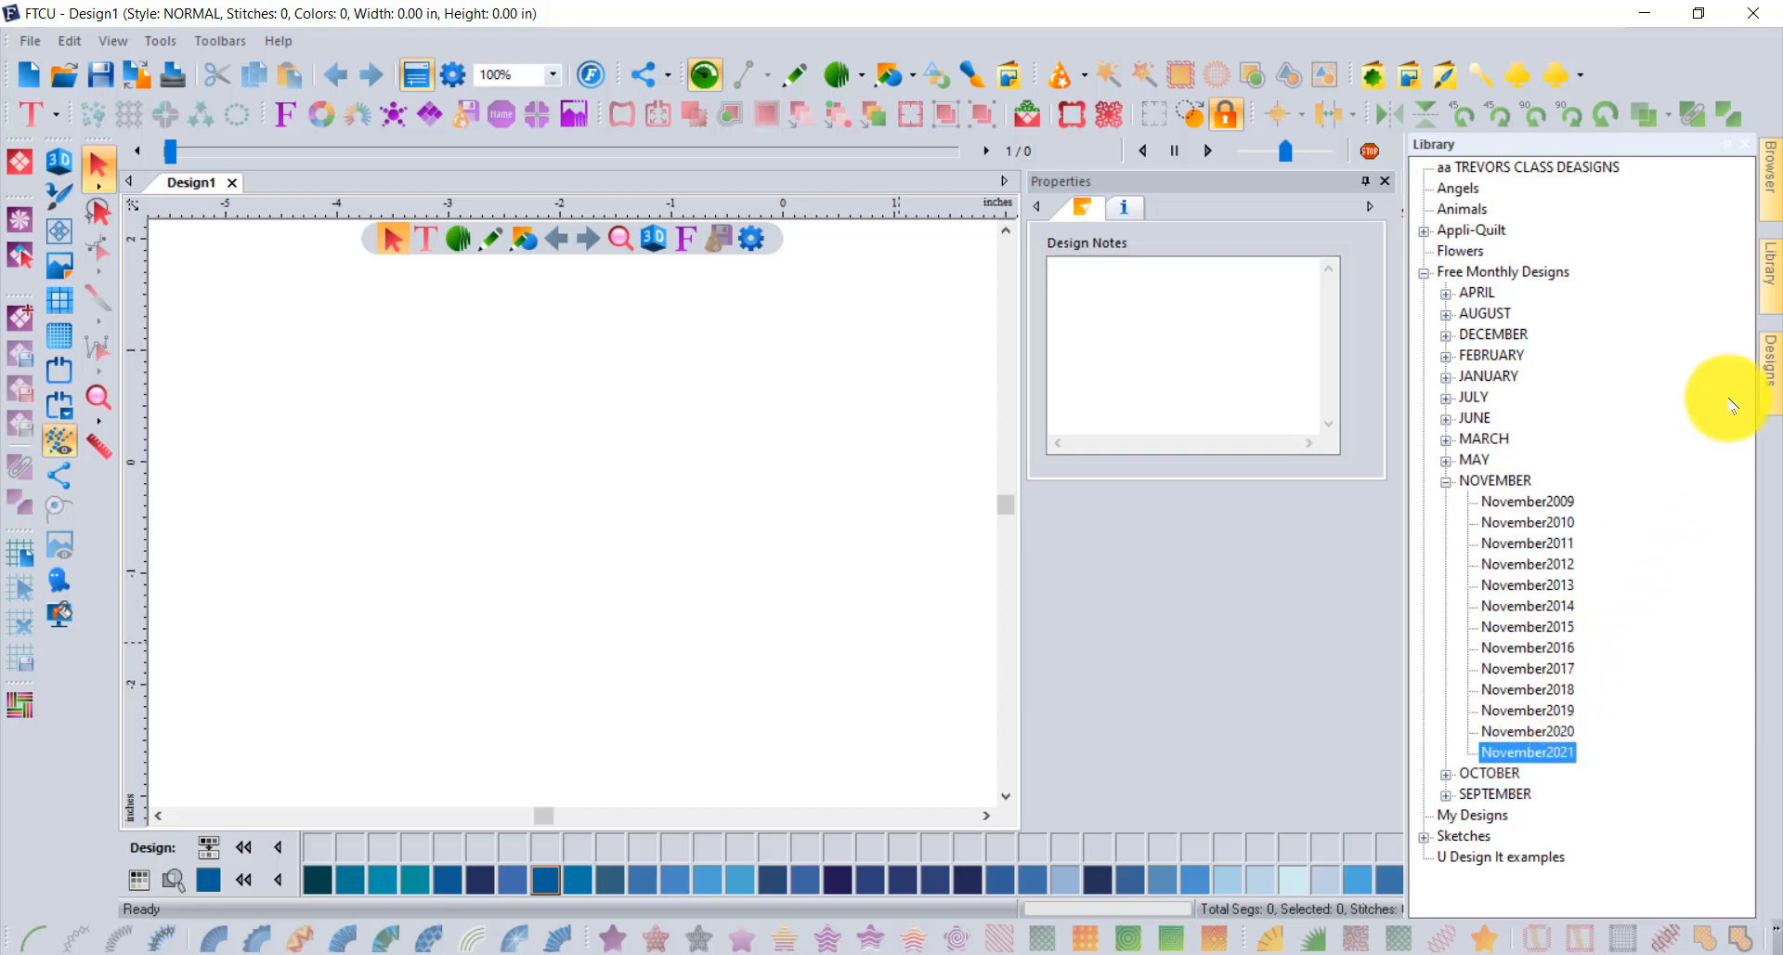
{"action": "mouse_move", "coordinate": [1770, 371]}
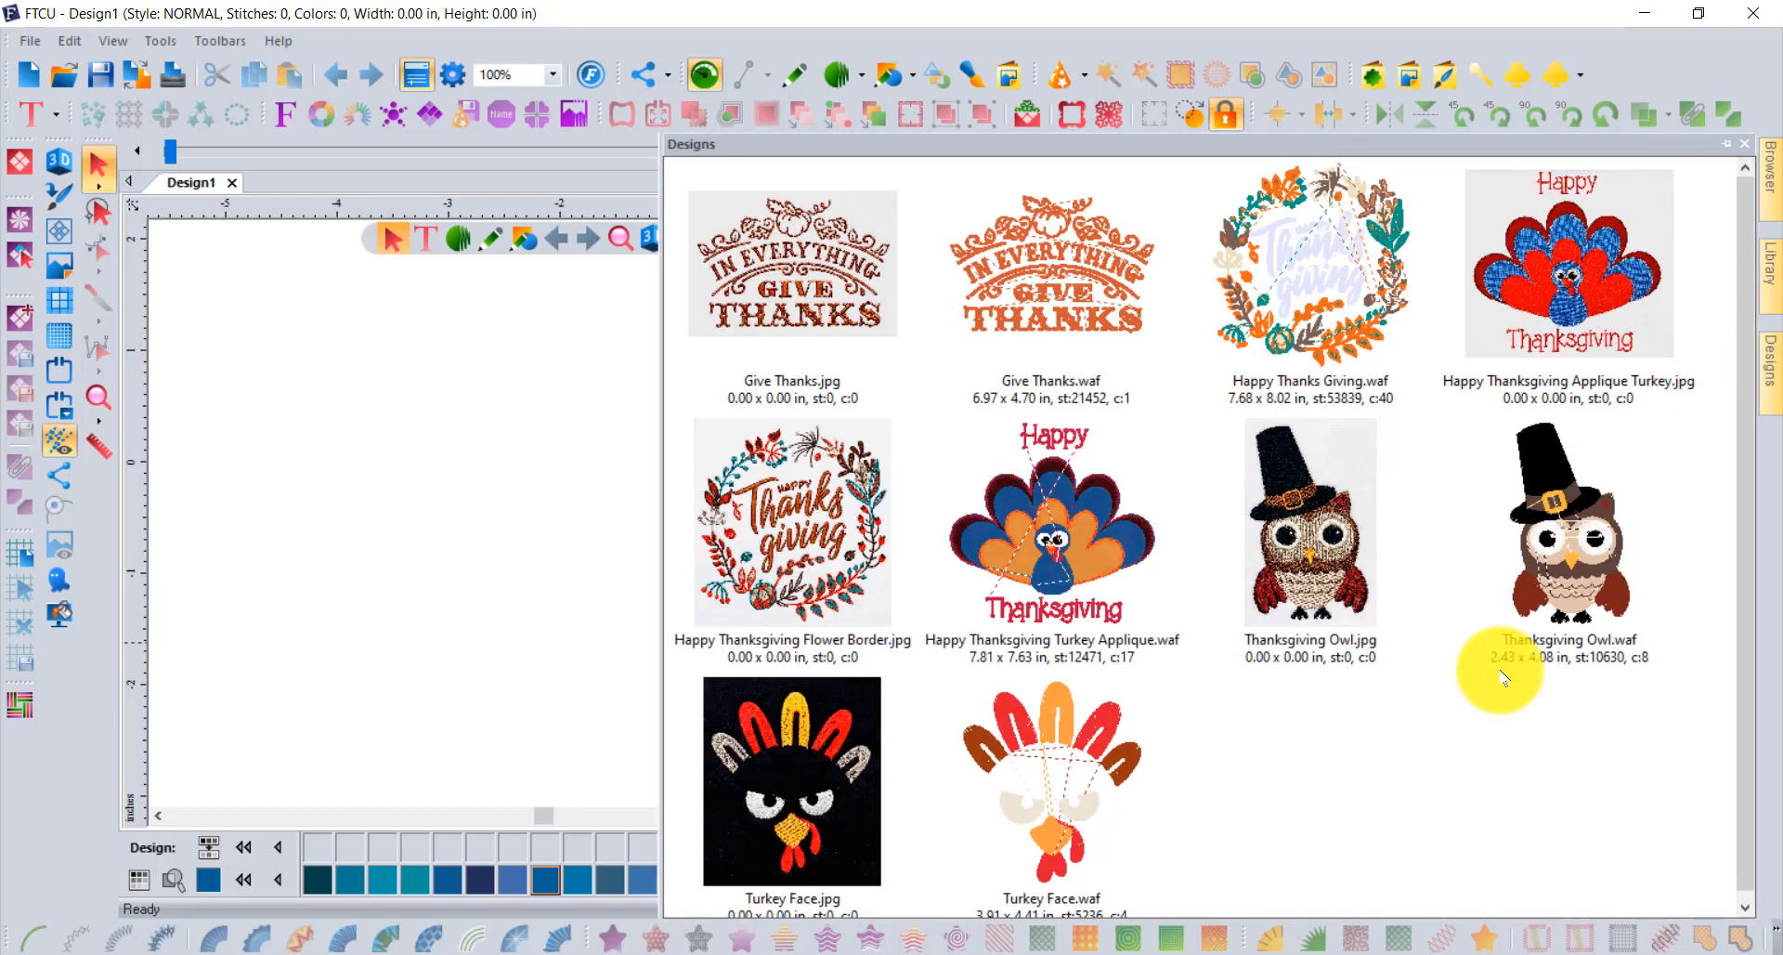
{"action": "scroll", "coordinate": [1477, 727], "scroll_direction": "down", "scroll_amount": 1}
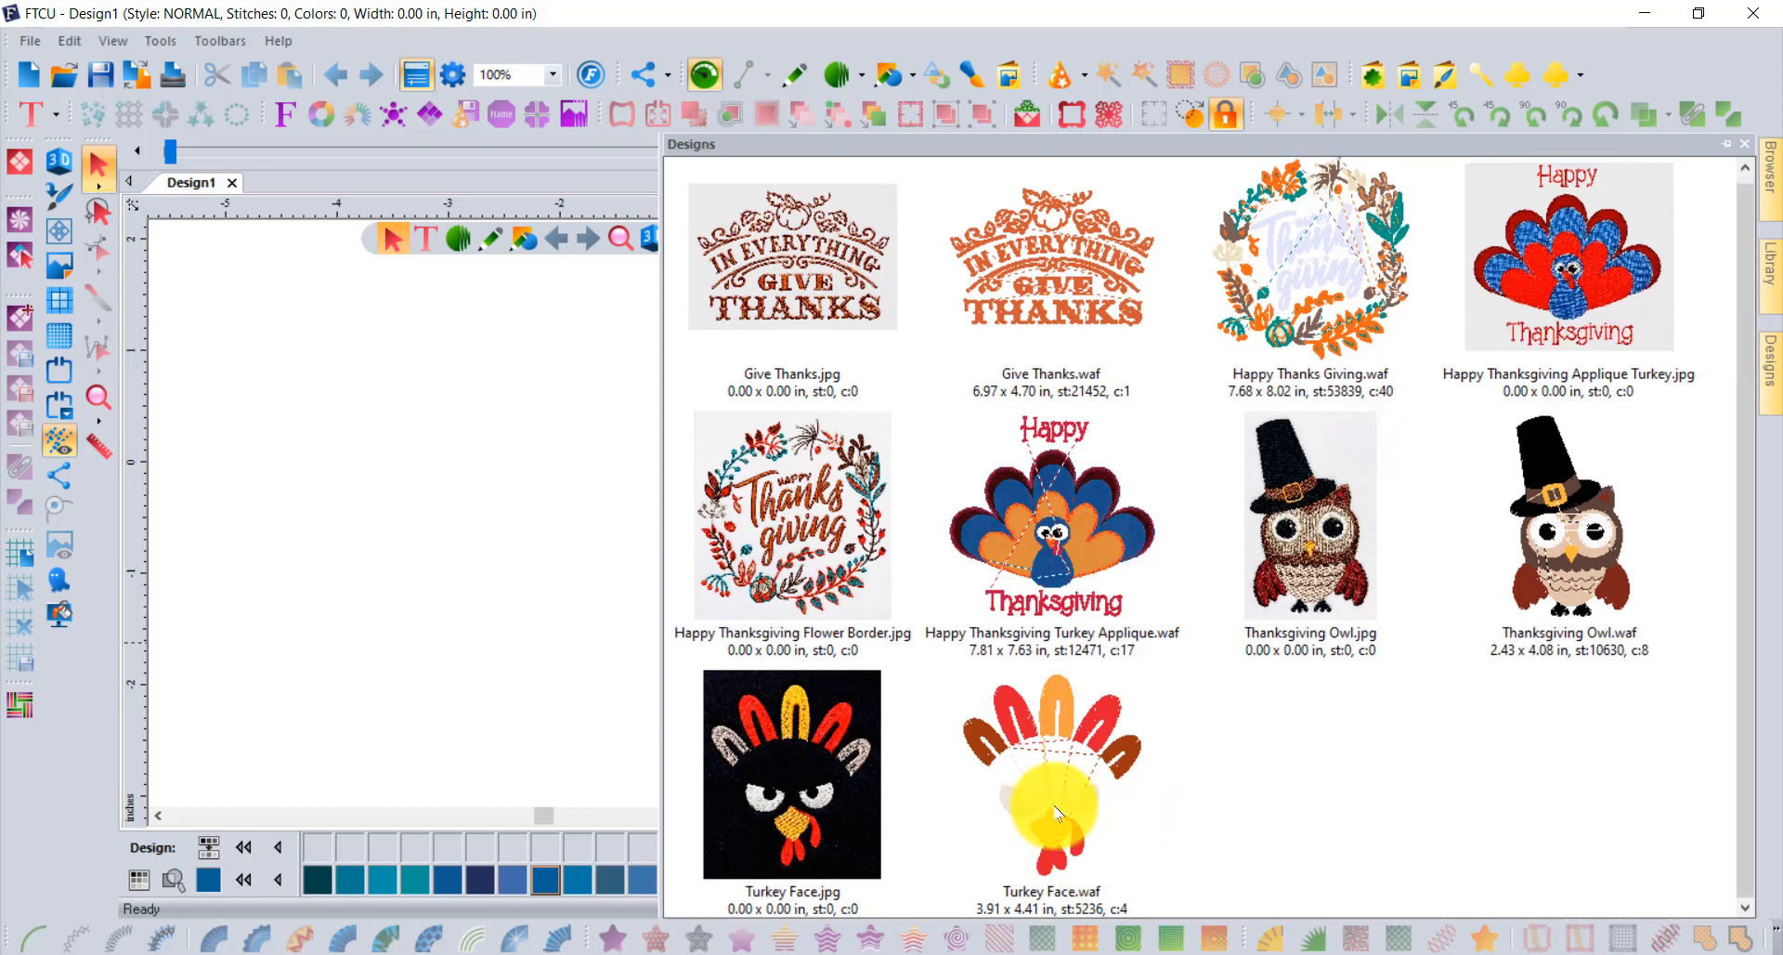
{"action": "left_click_drag", "start_coordinate": [1058, 825], "coordinate": [433, 513]}
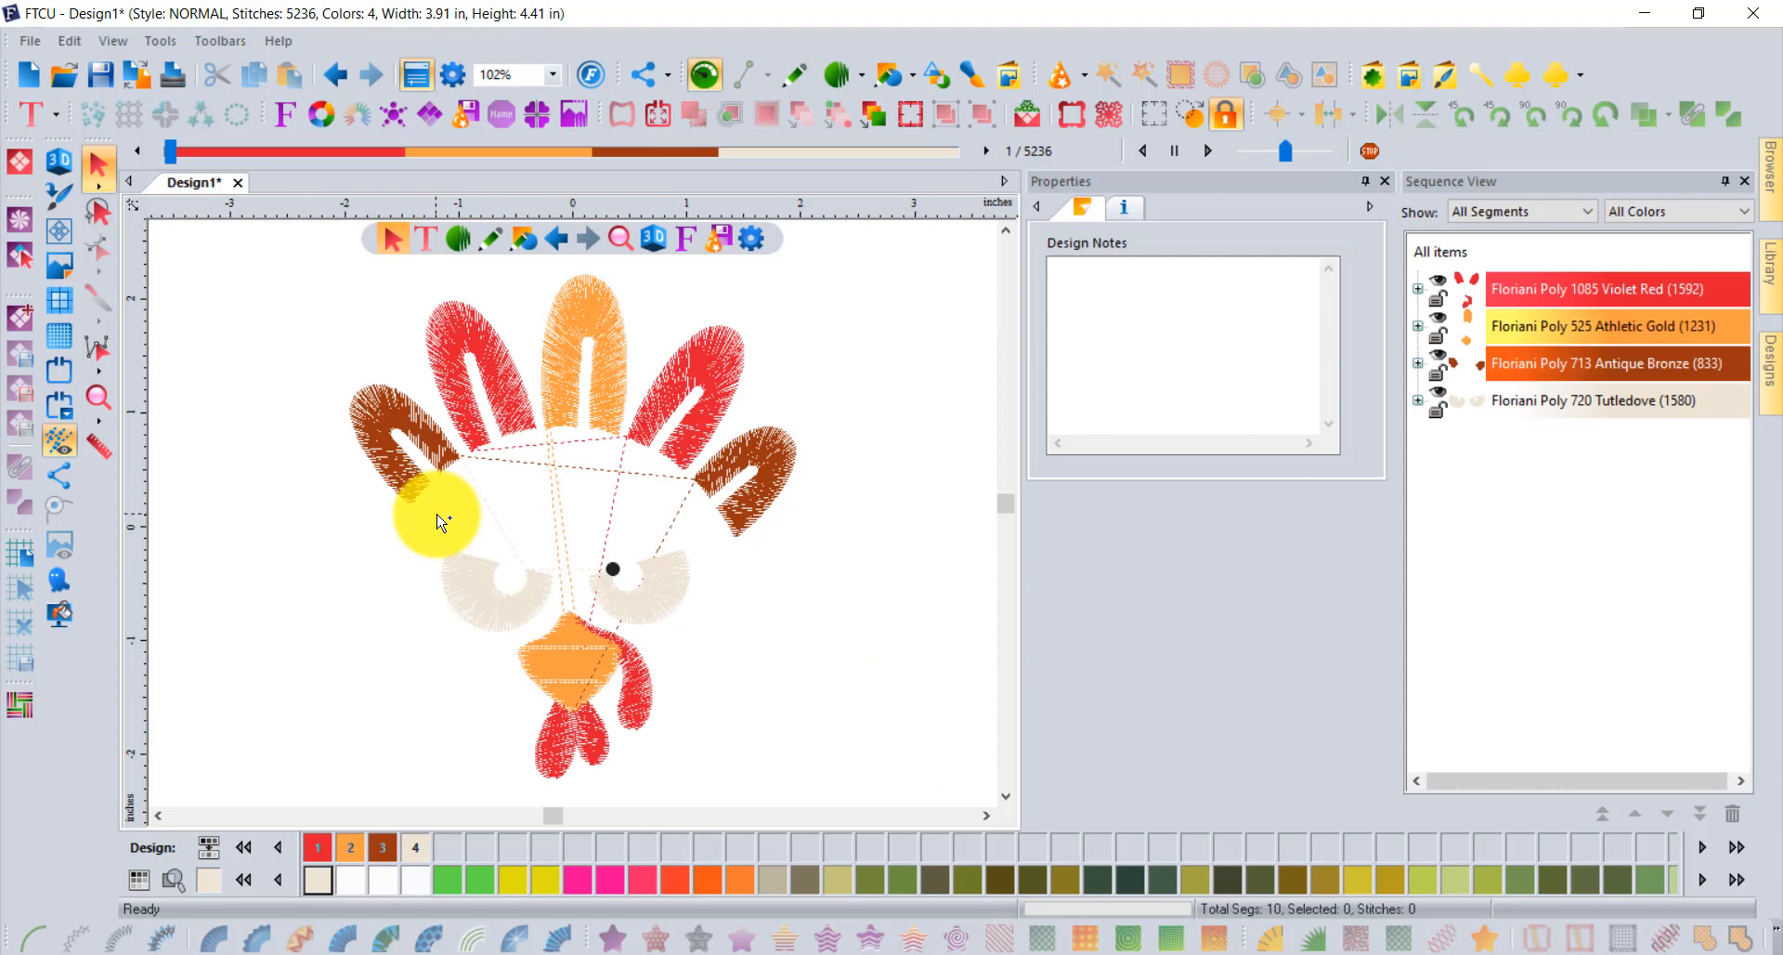
Show the turkey design in 3D and set the workspace background colour to black.
{"action": "left_click", "coordinate": [64, 166]}
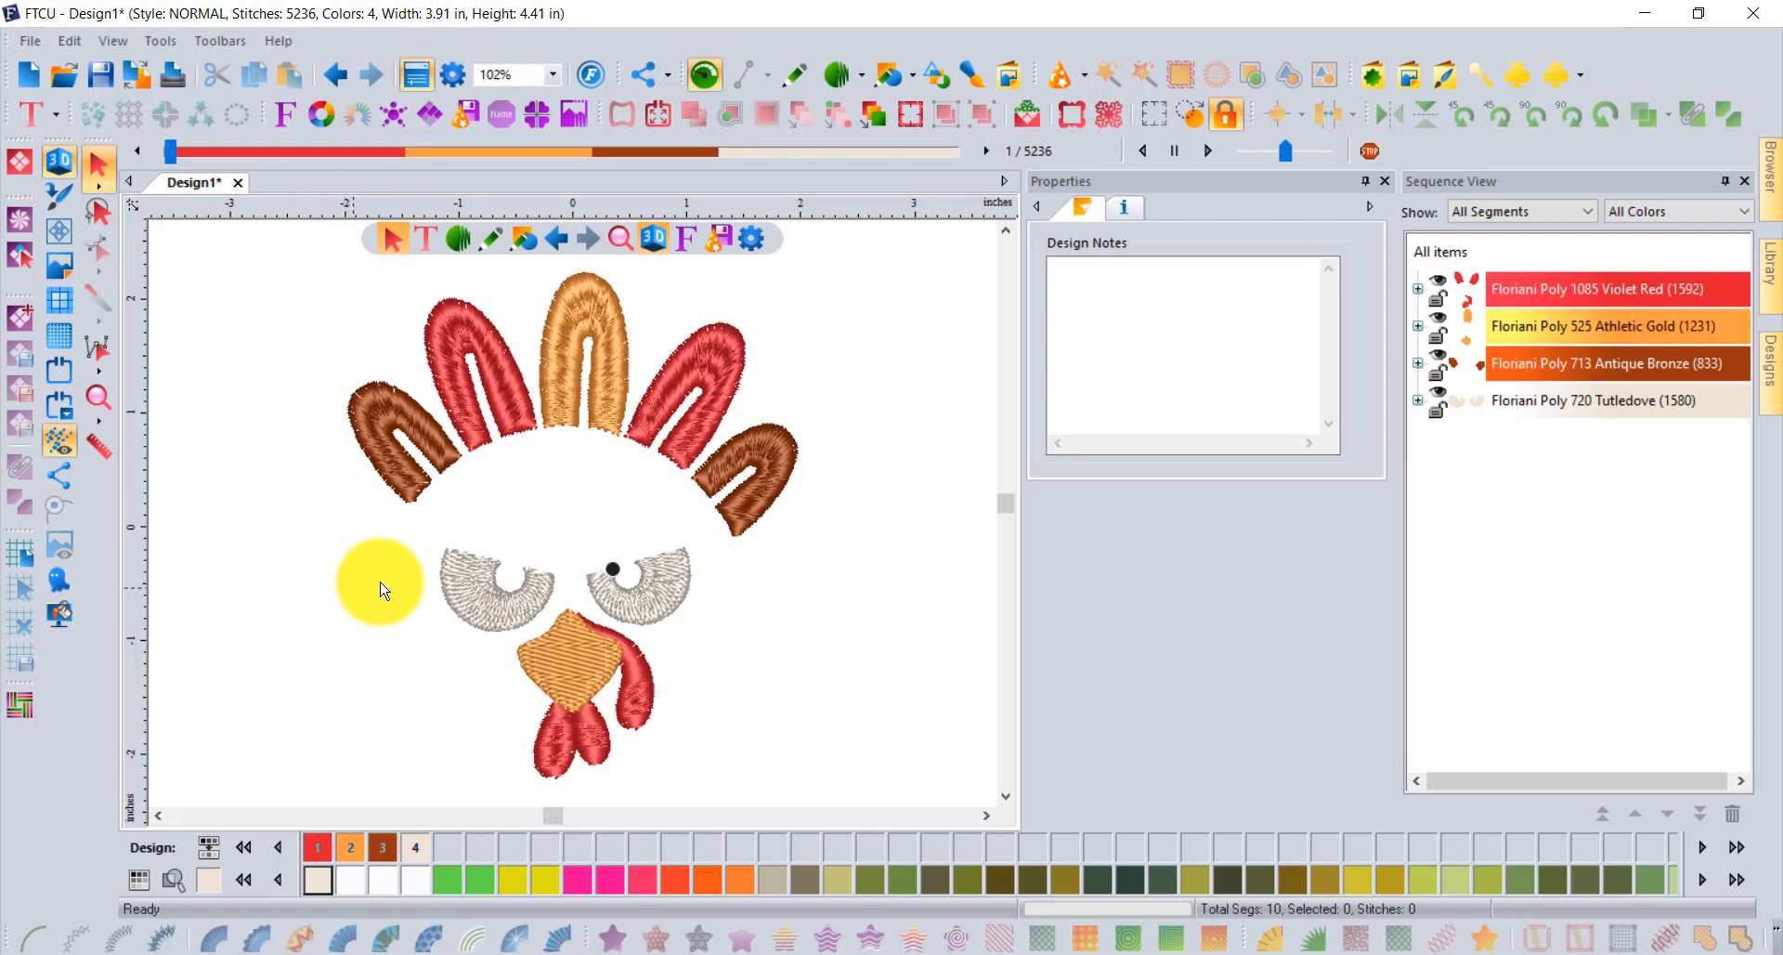
{"action": "left_click", "coordinate": [55, 610]}
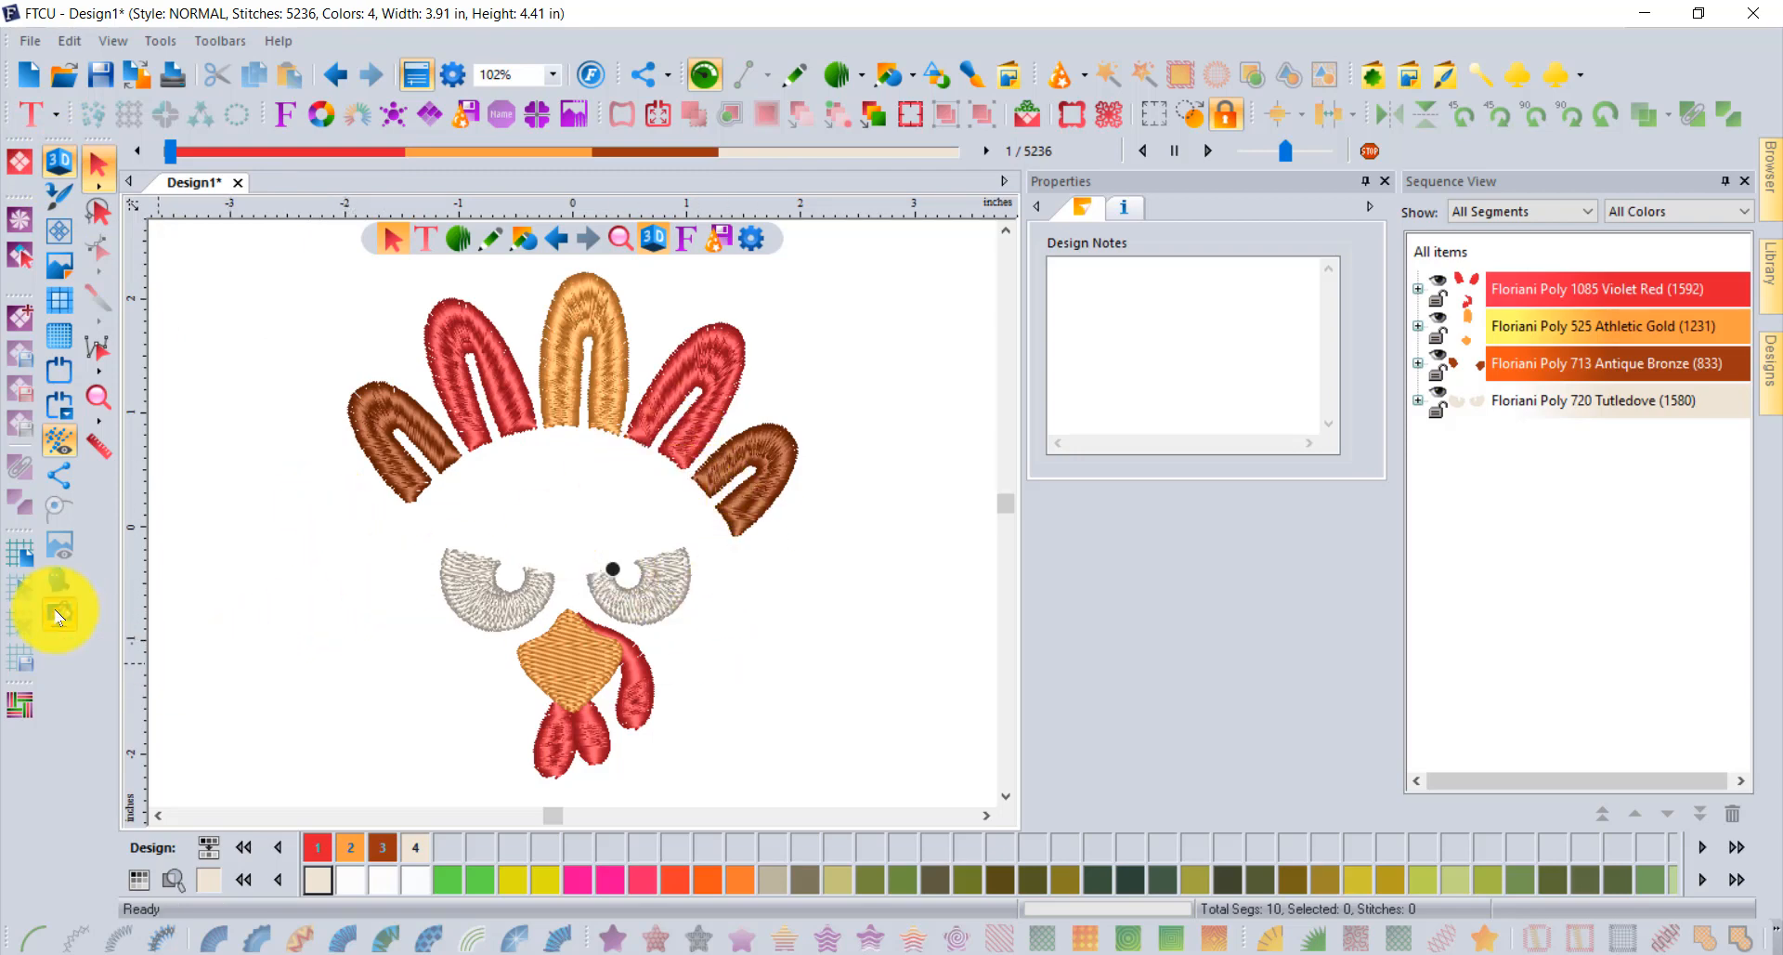
{"action": "left_click", "coordinate": [137, 632]}
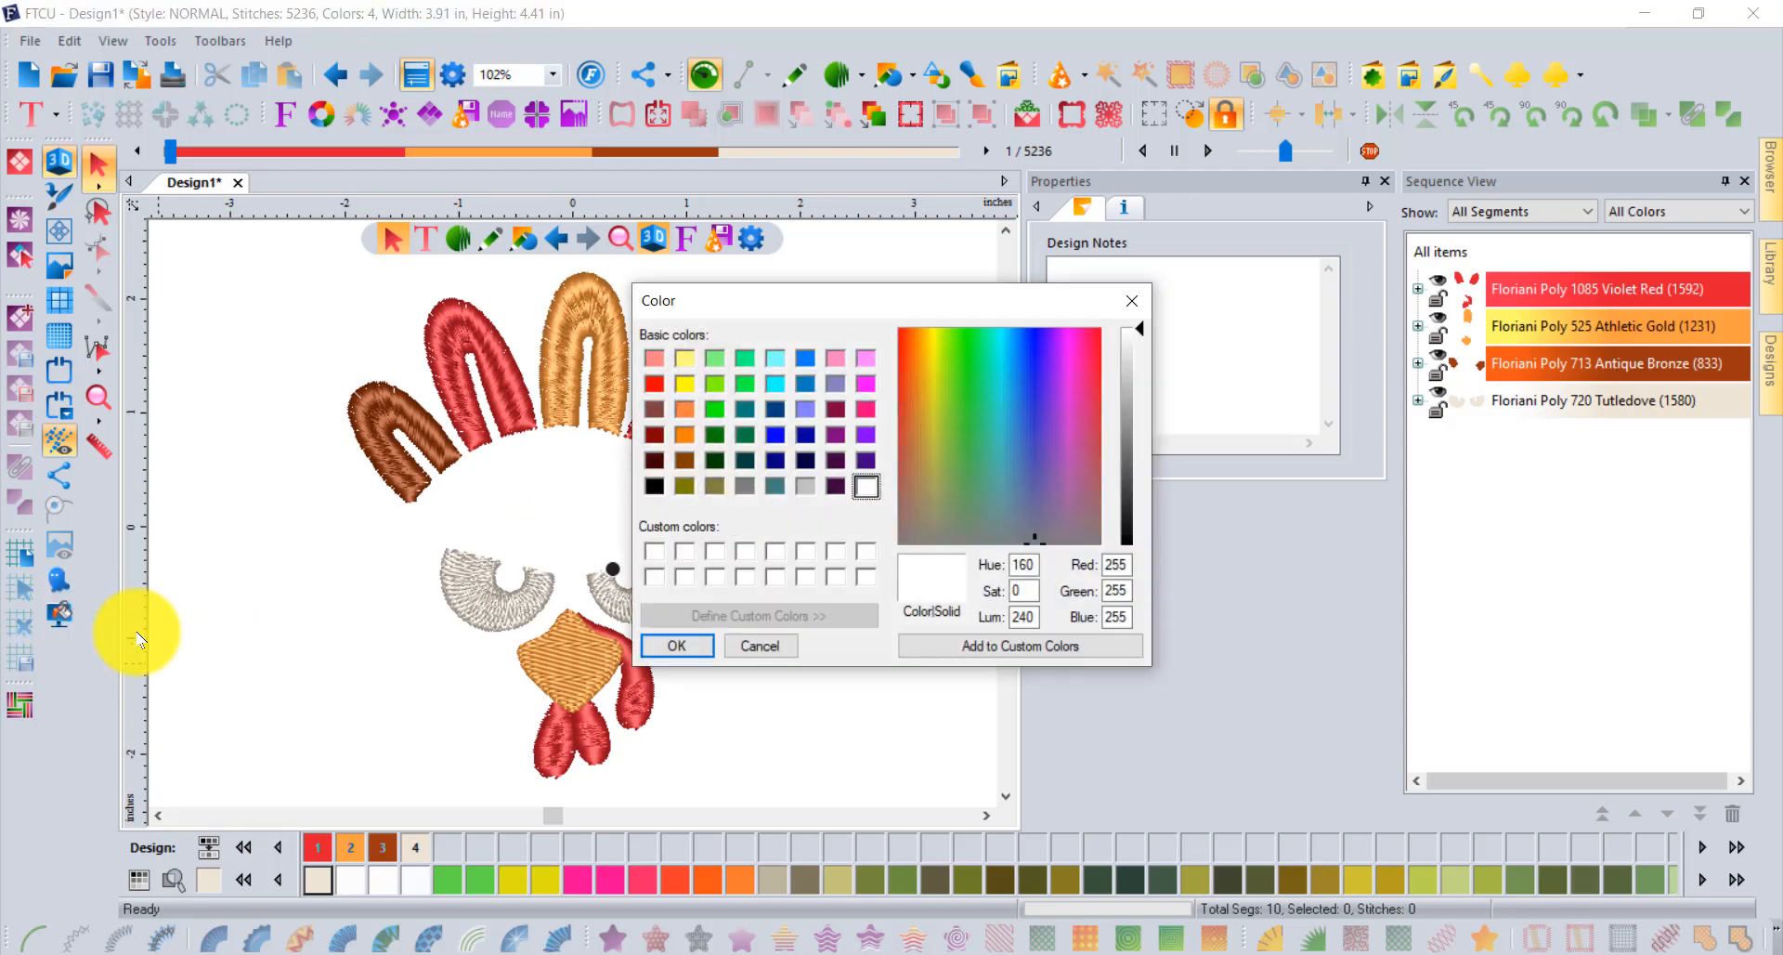
{"action": "left_click", "coordinate": [657, 487]}
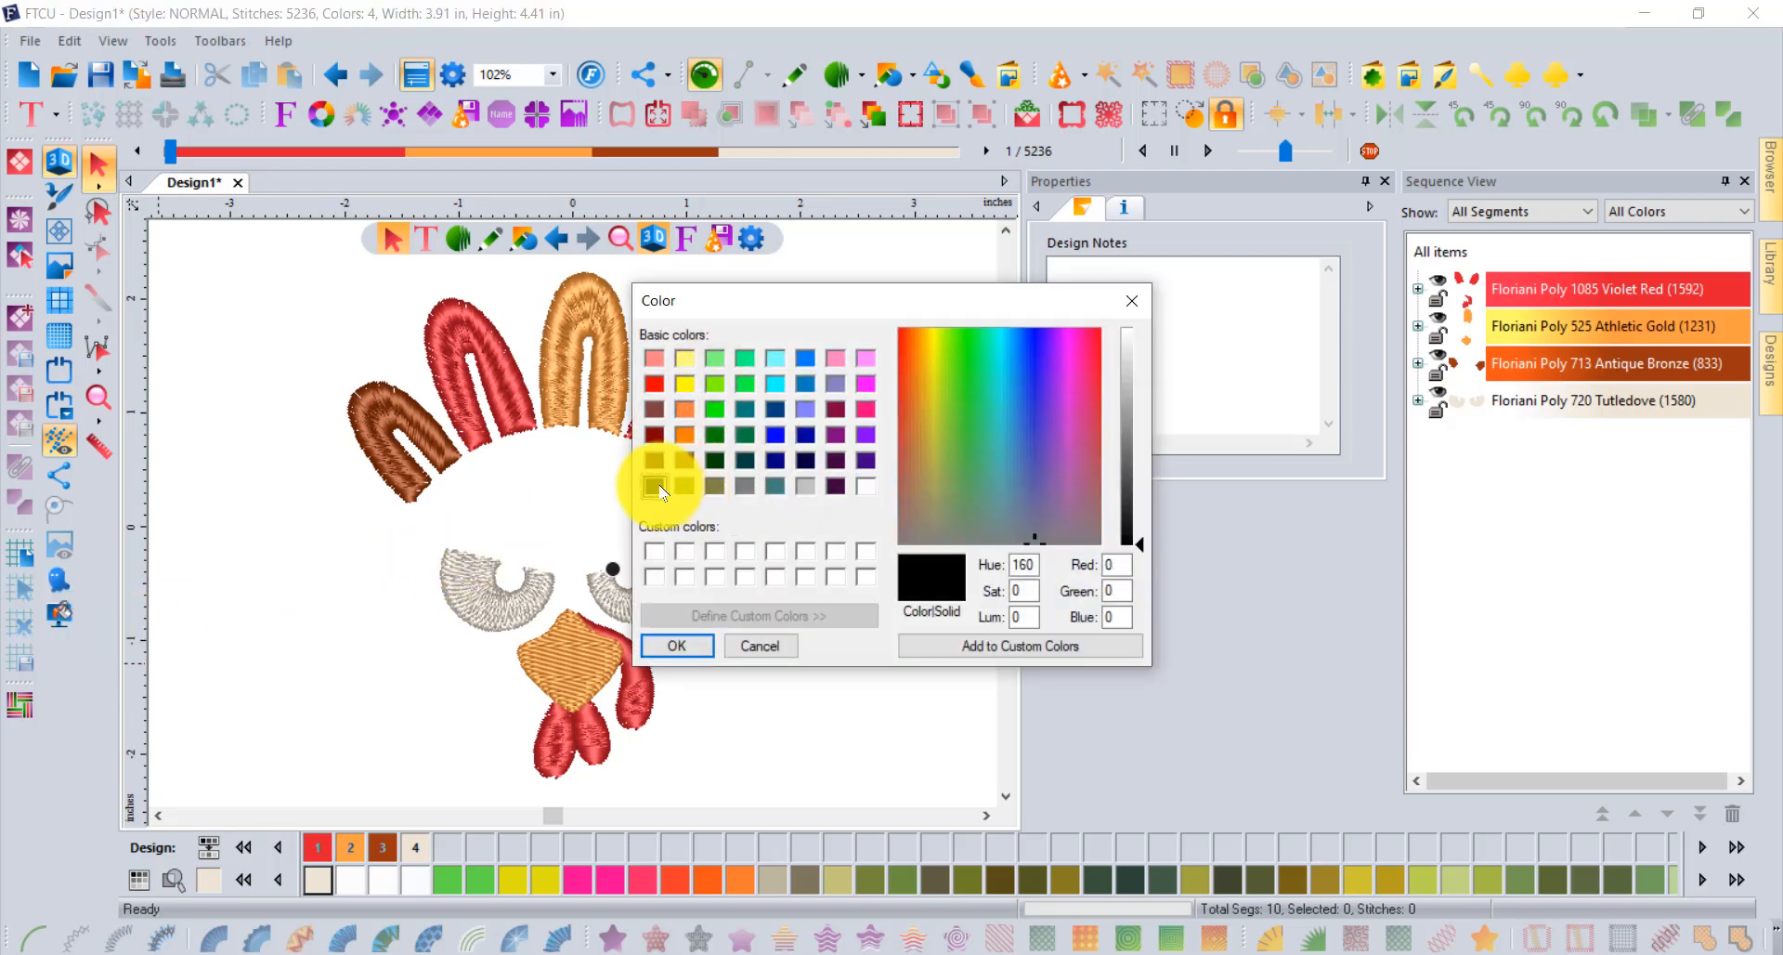
{"action": "left_click", "coordinate": [678, 646]}
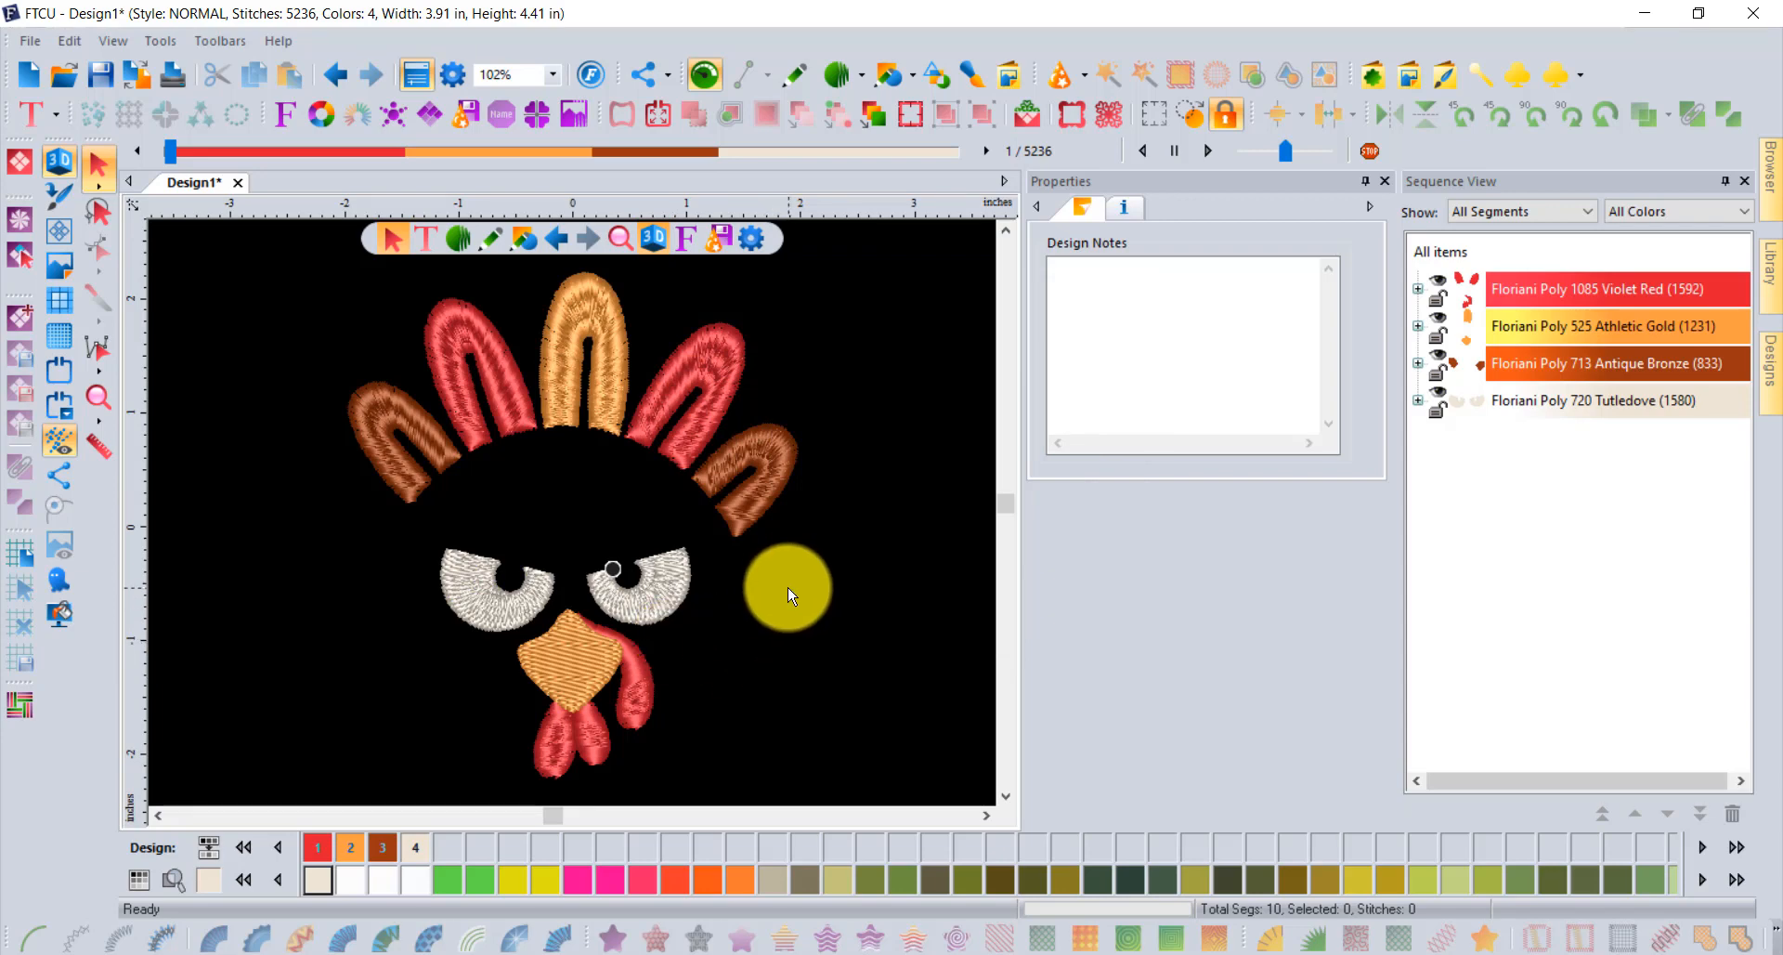
Convert the turkey's right-hand eye from satin to artwork and apply a Standard Fill to it.
{"action": "left_click_drag", "start_coordinate": [604, 669], "coordinate": [526, 683]}
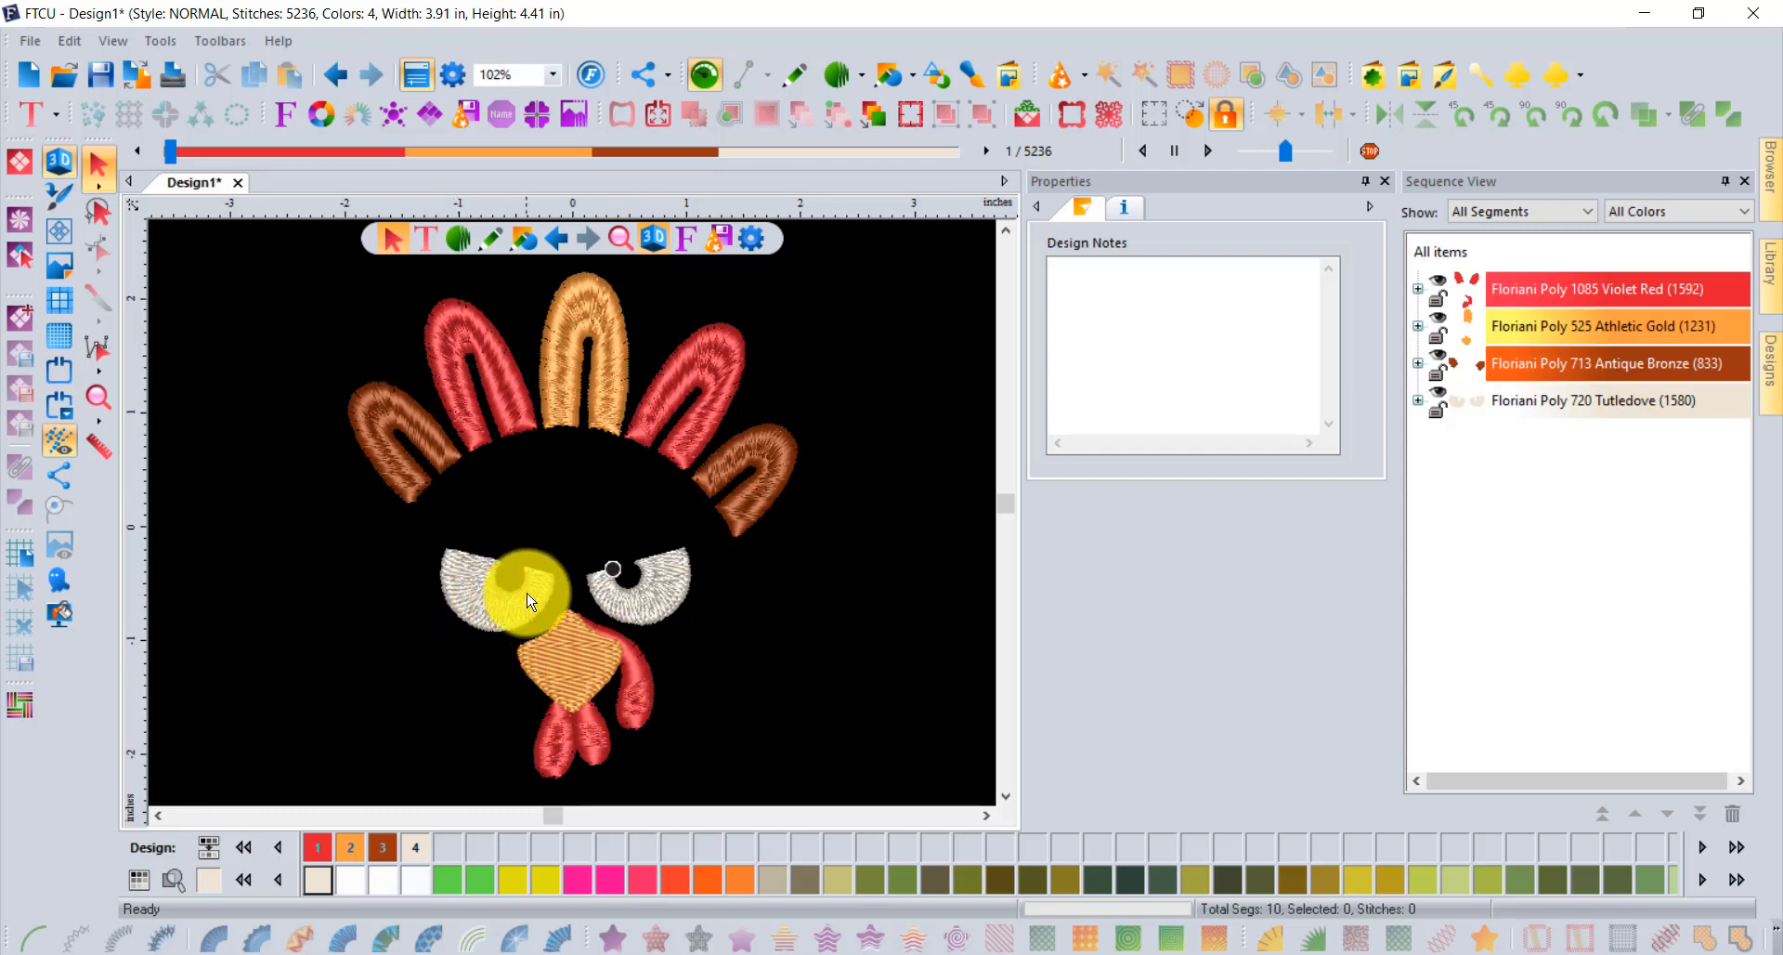
{"action": "scroll", "coordinate": [509, 637], "scroll_direction": "up", "scroll_amount": 2}
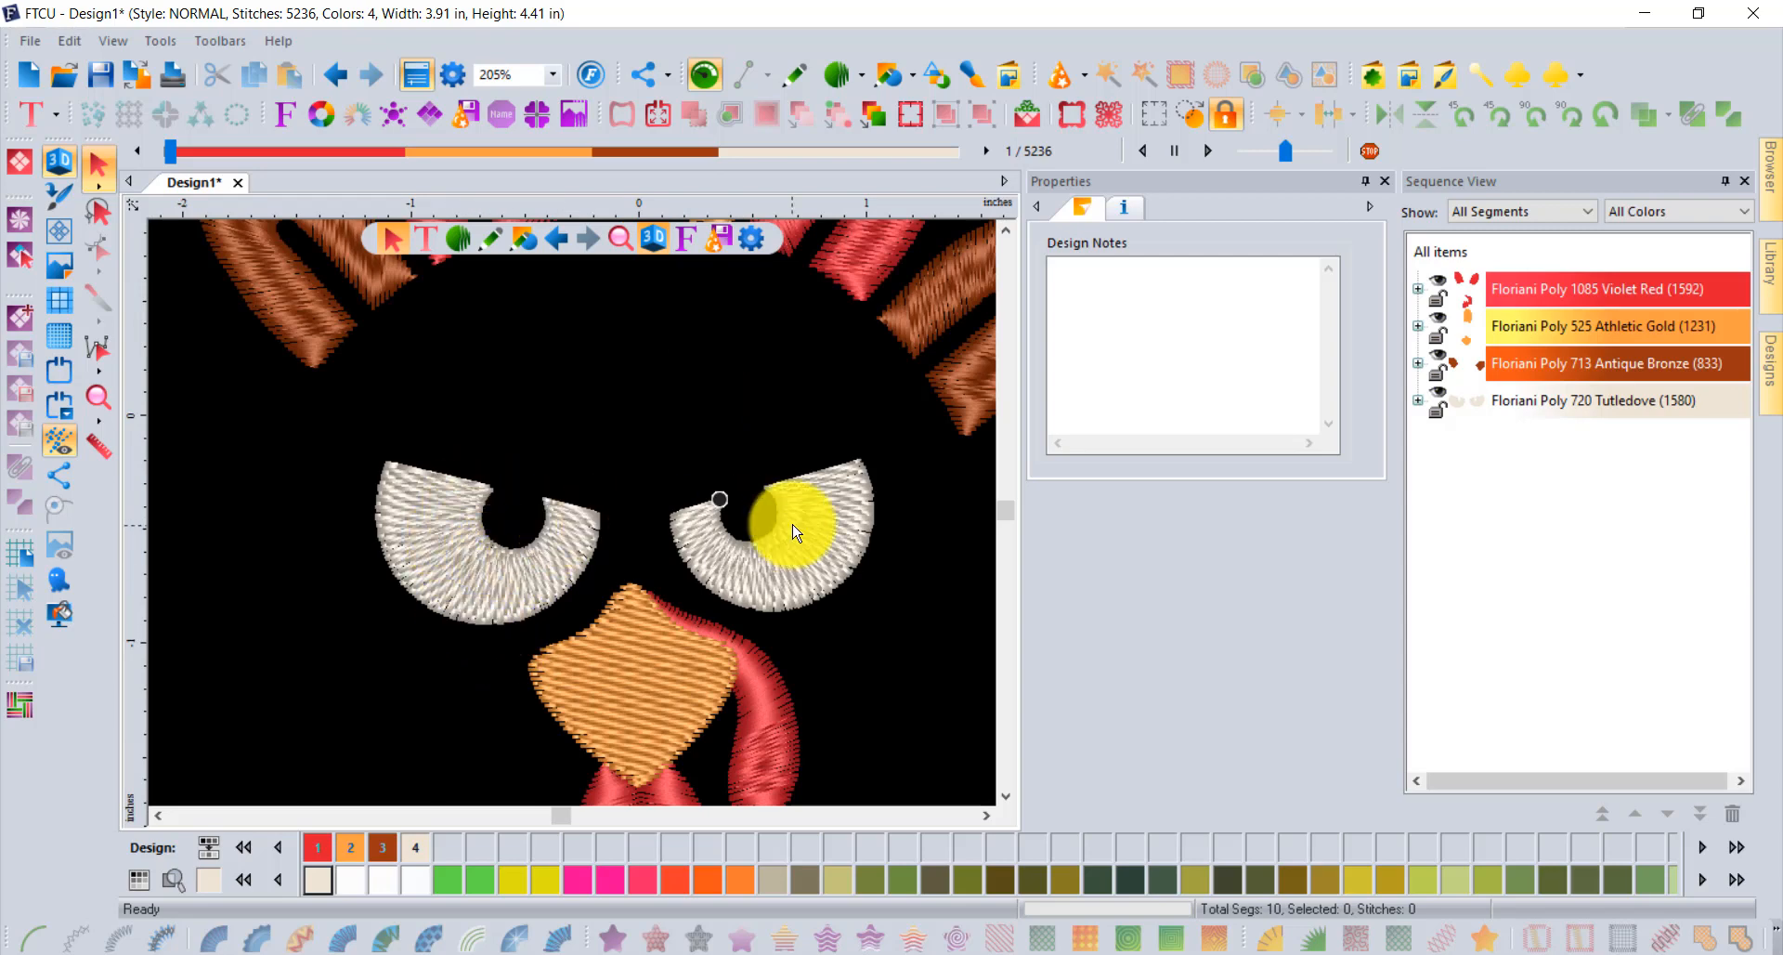
{"action": "key", "text": "ctrl+a"}
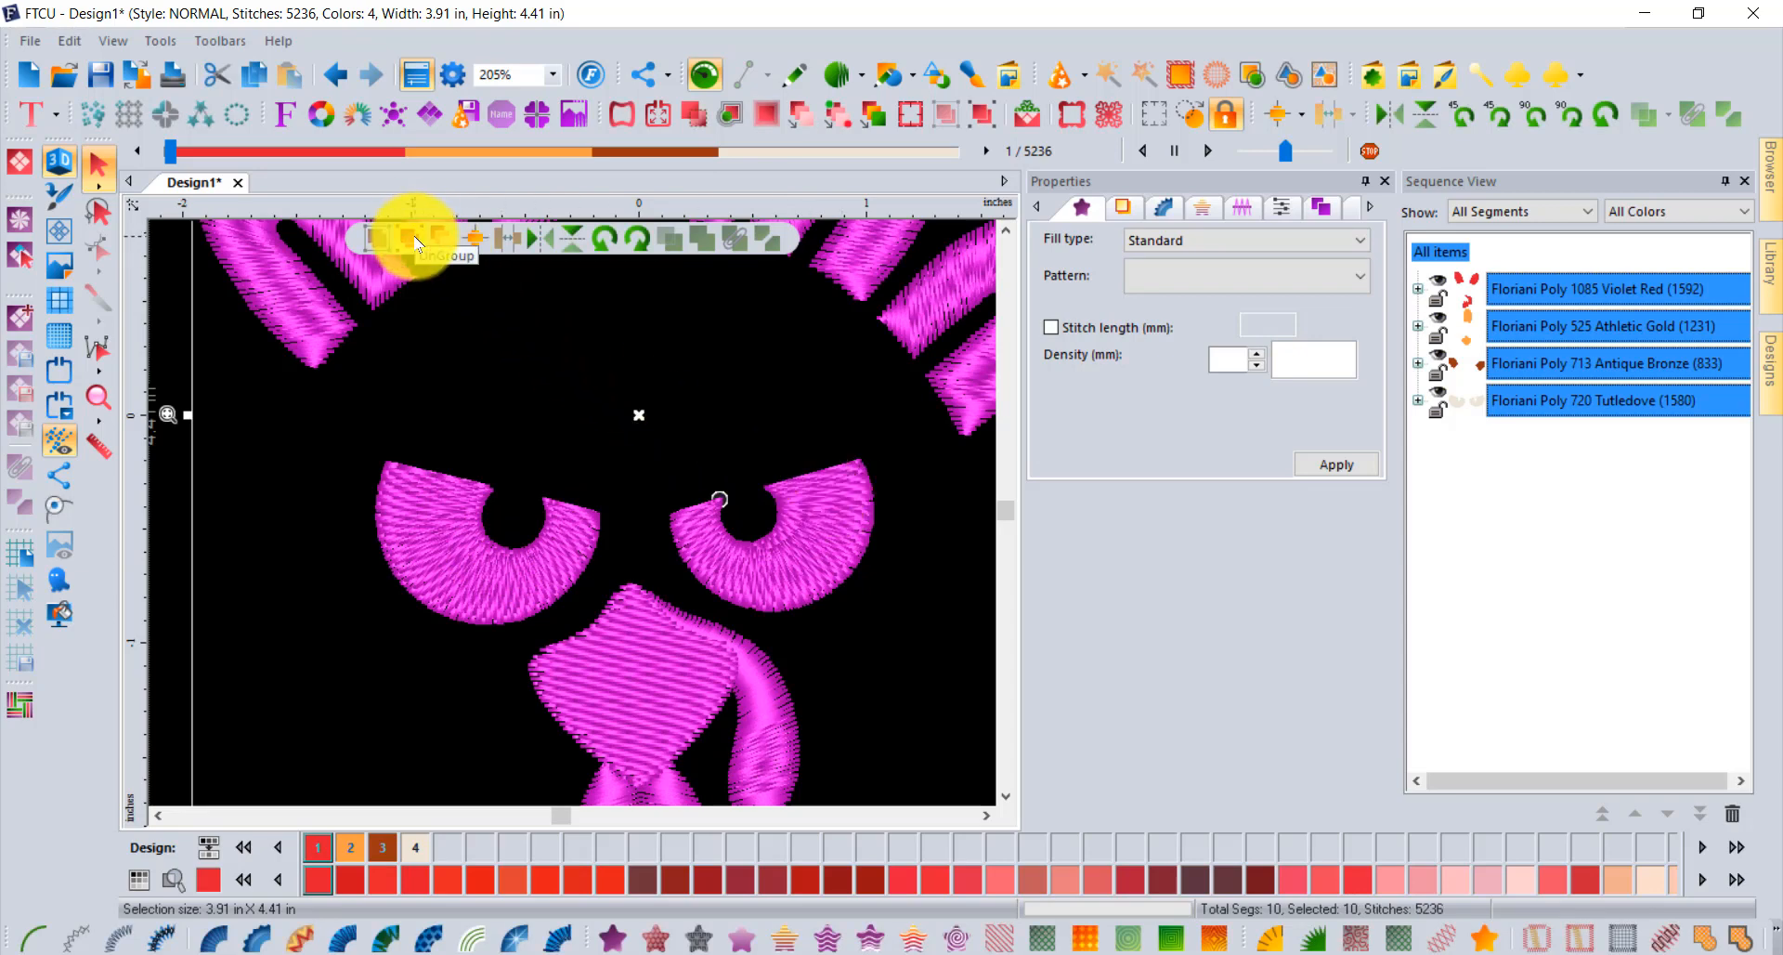
{"action": "left_click", "coordinate": [509, 344]}
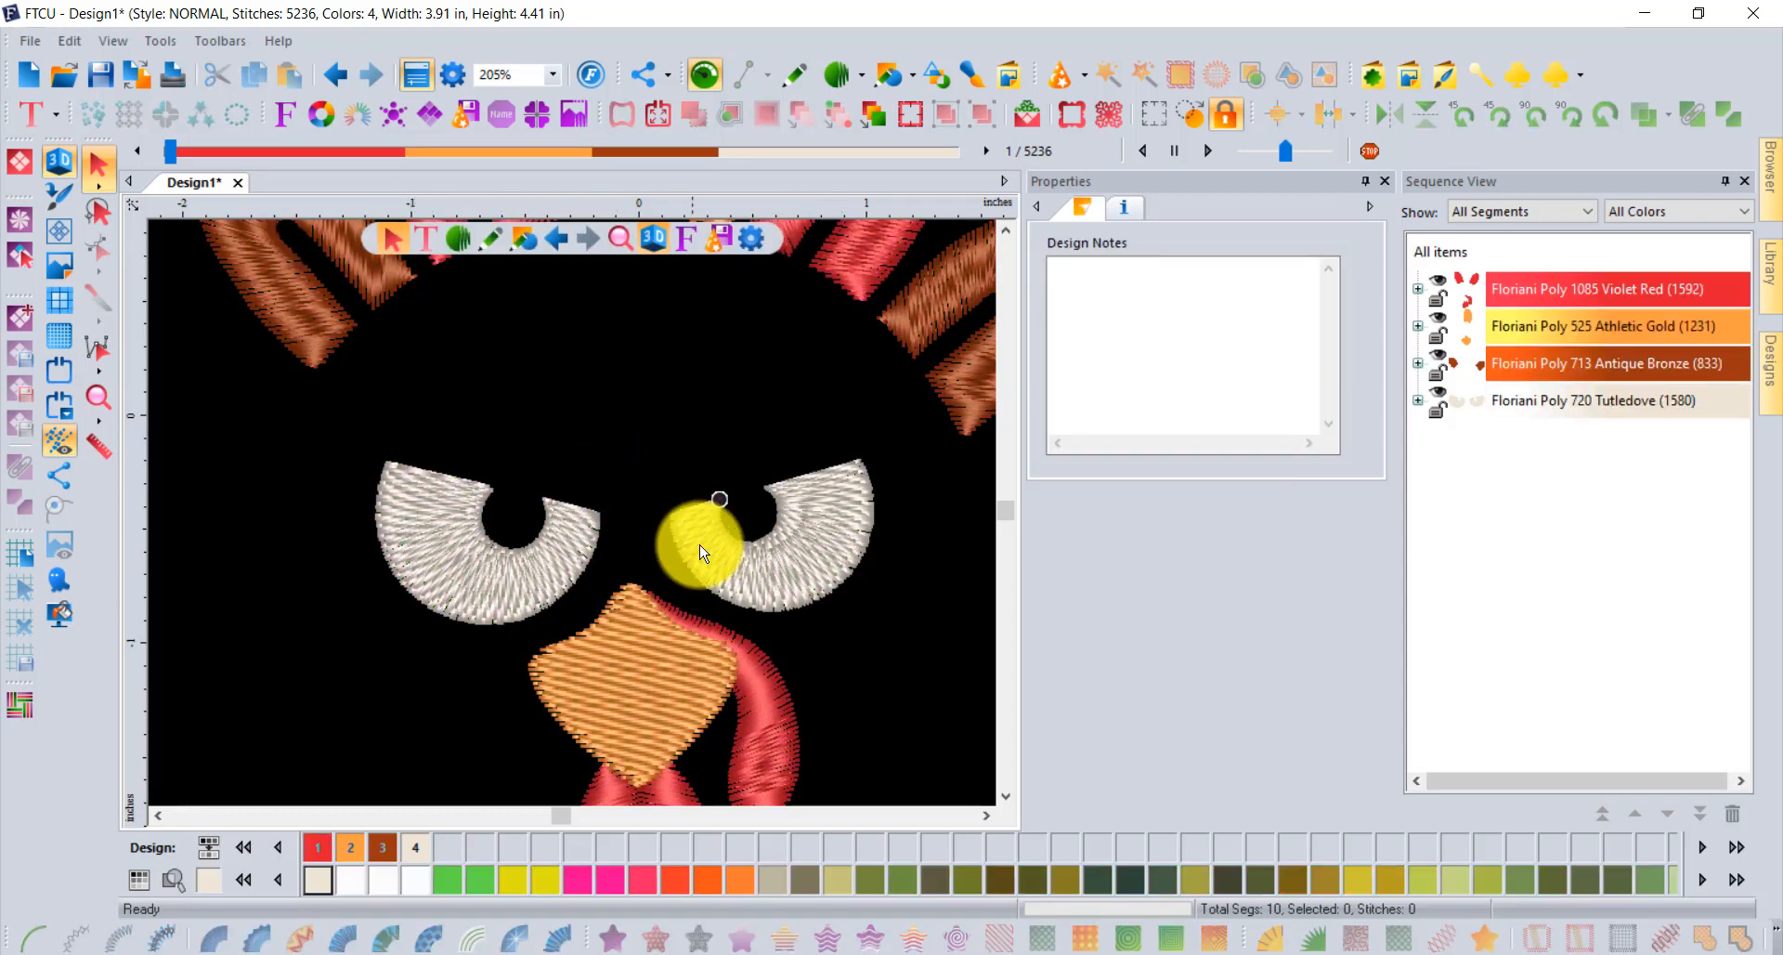
{"action": "left_click", "coordinate": [727, 566]}
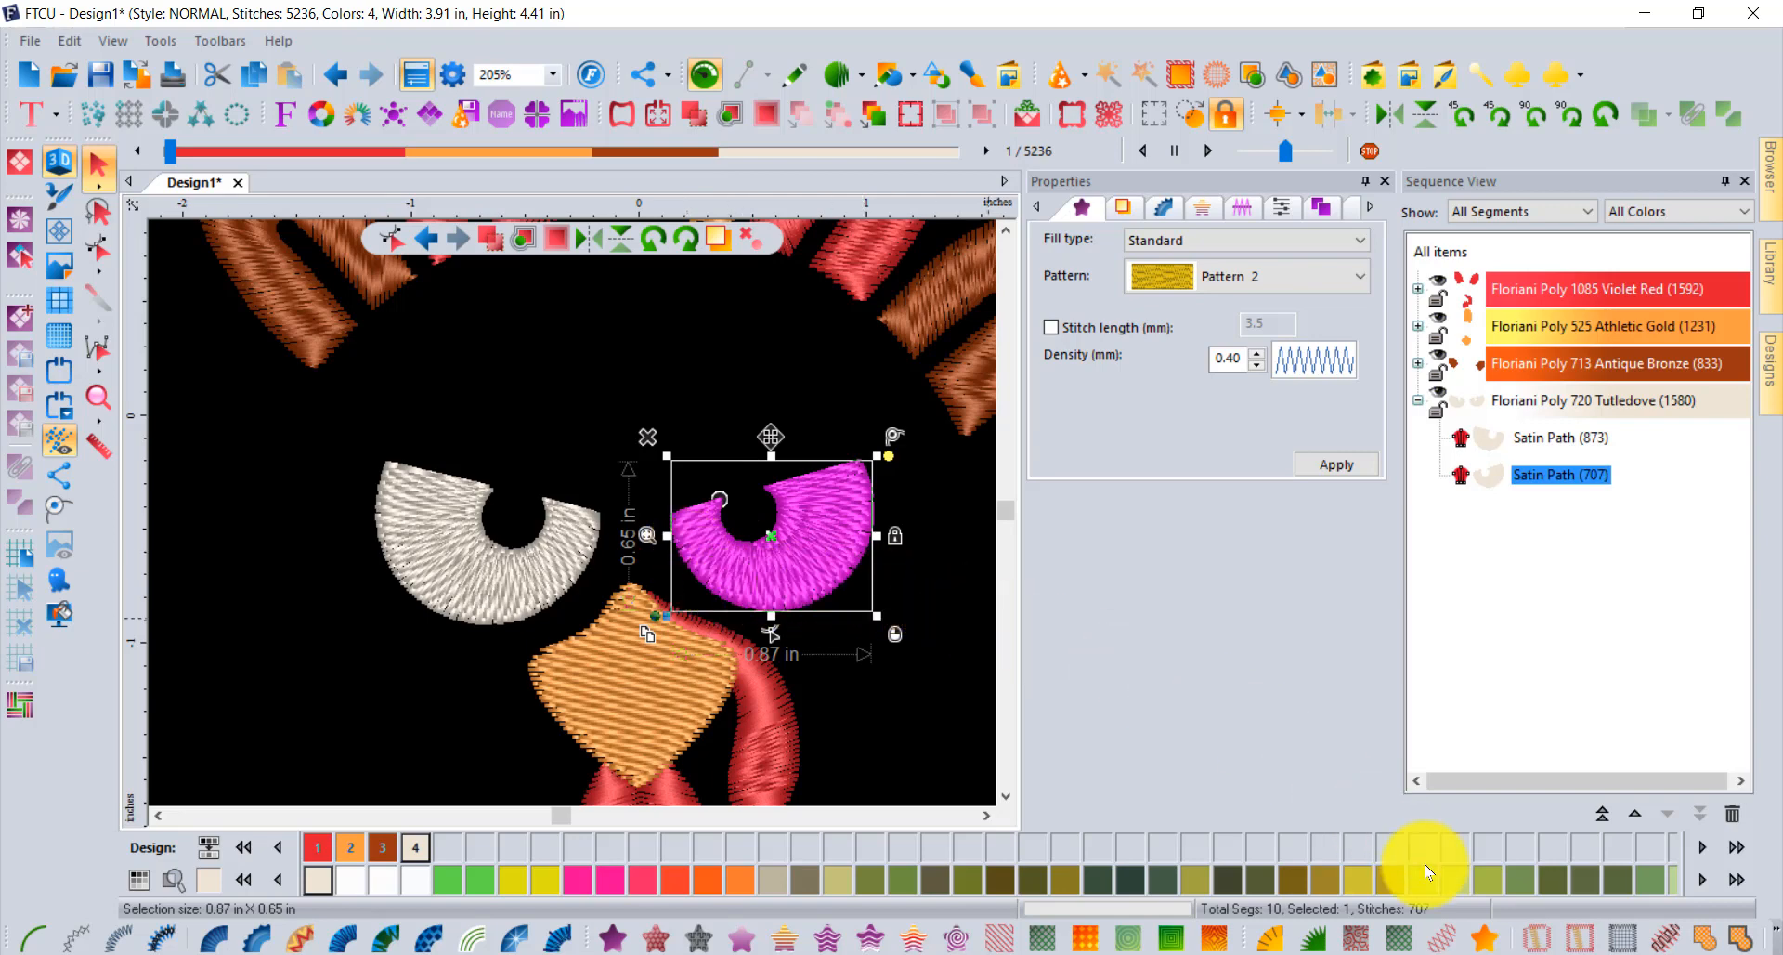
{"action": "left_click", "coordinate": [1484, 941]}
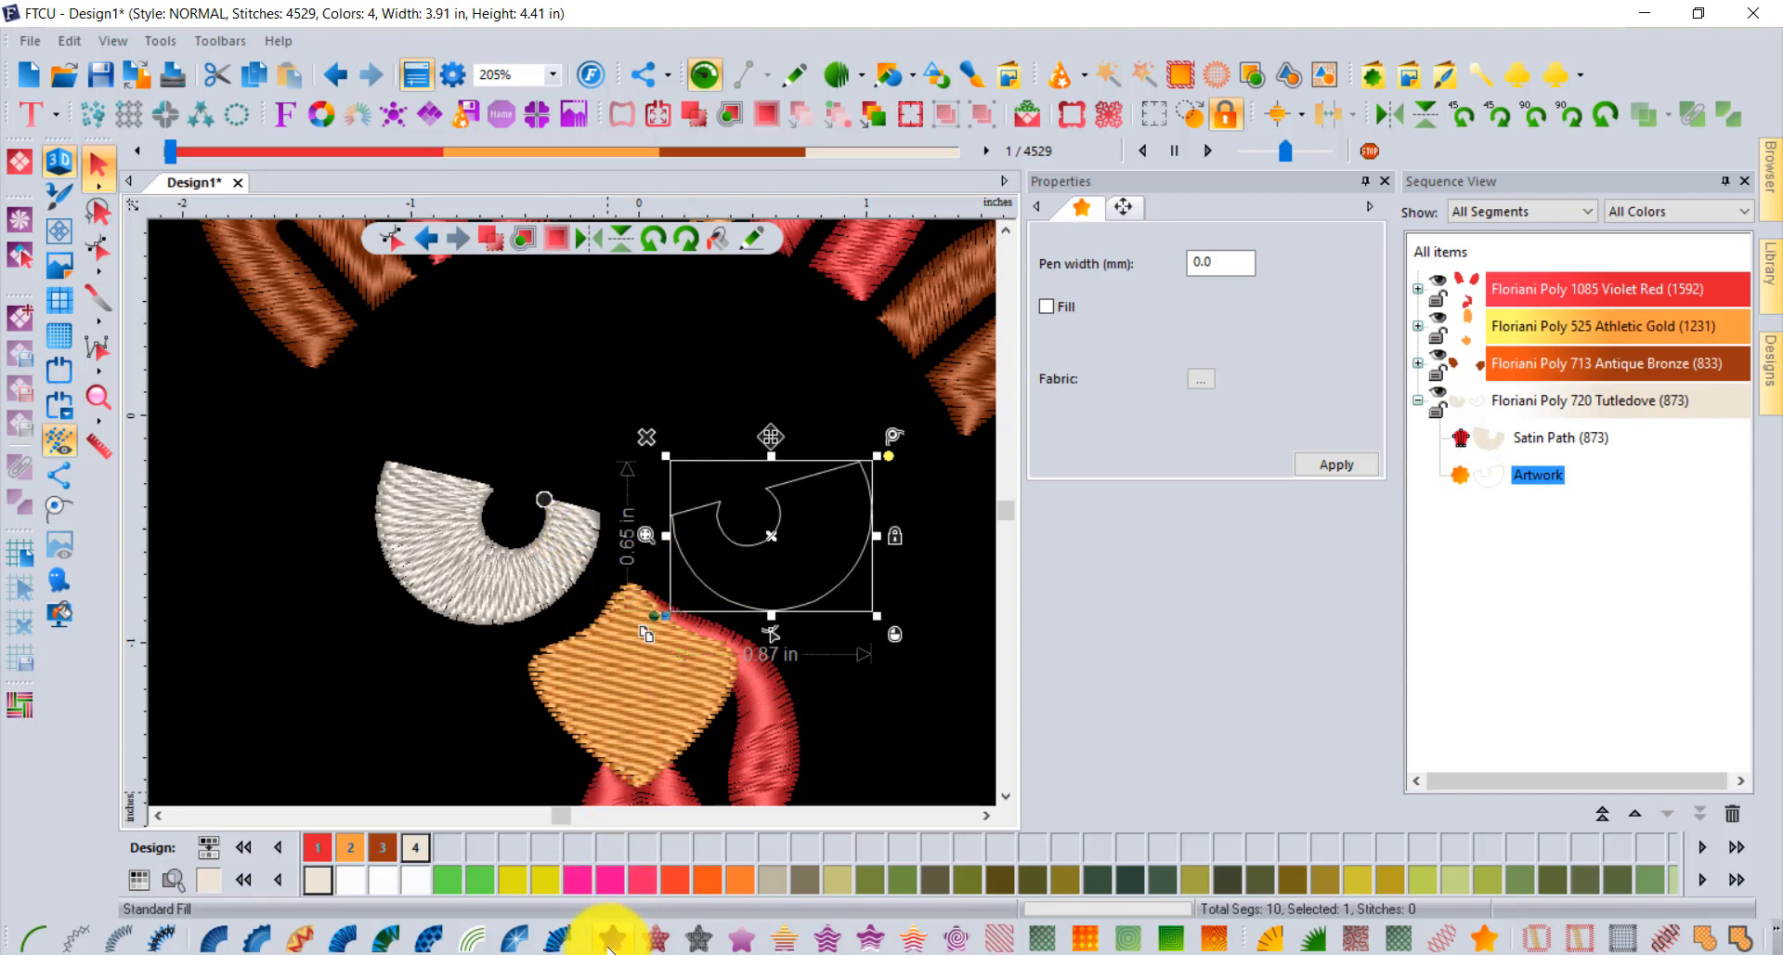
{"action": "left_click", "coordinate": [612, 940]}
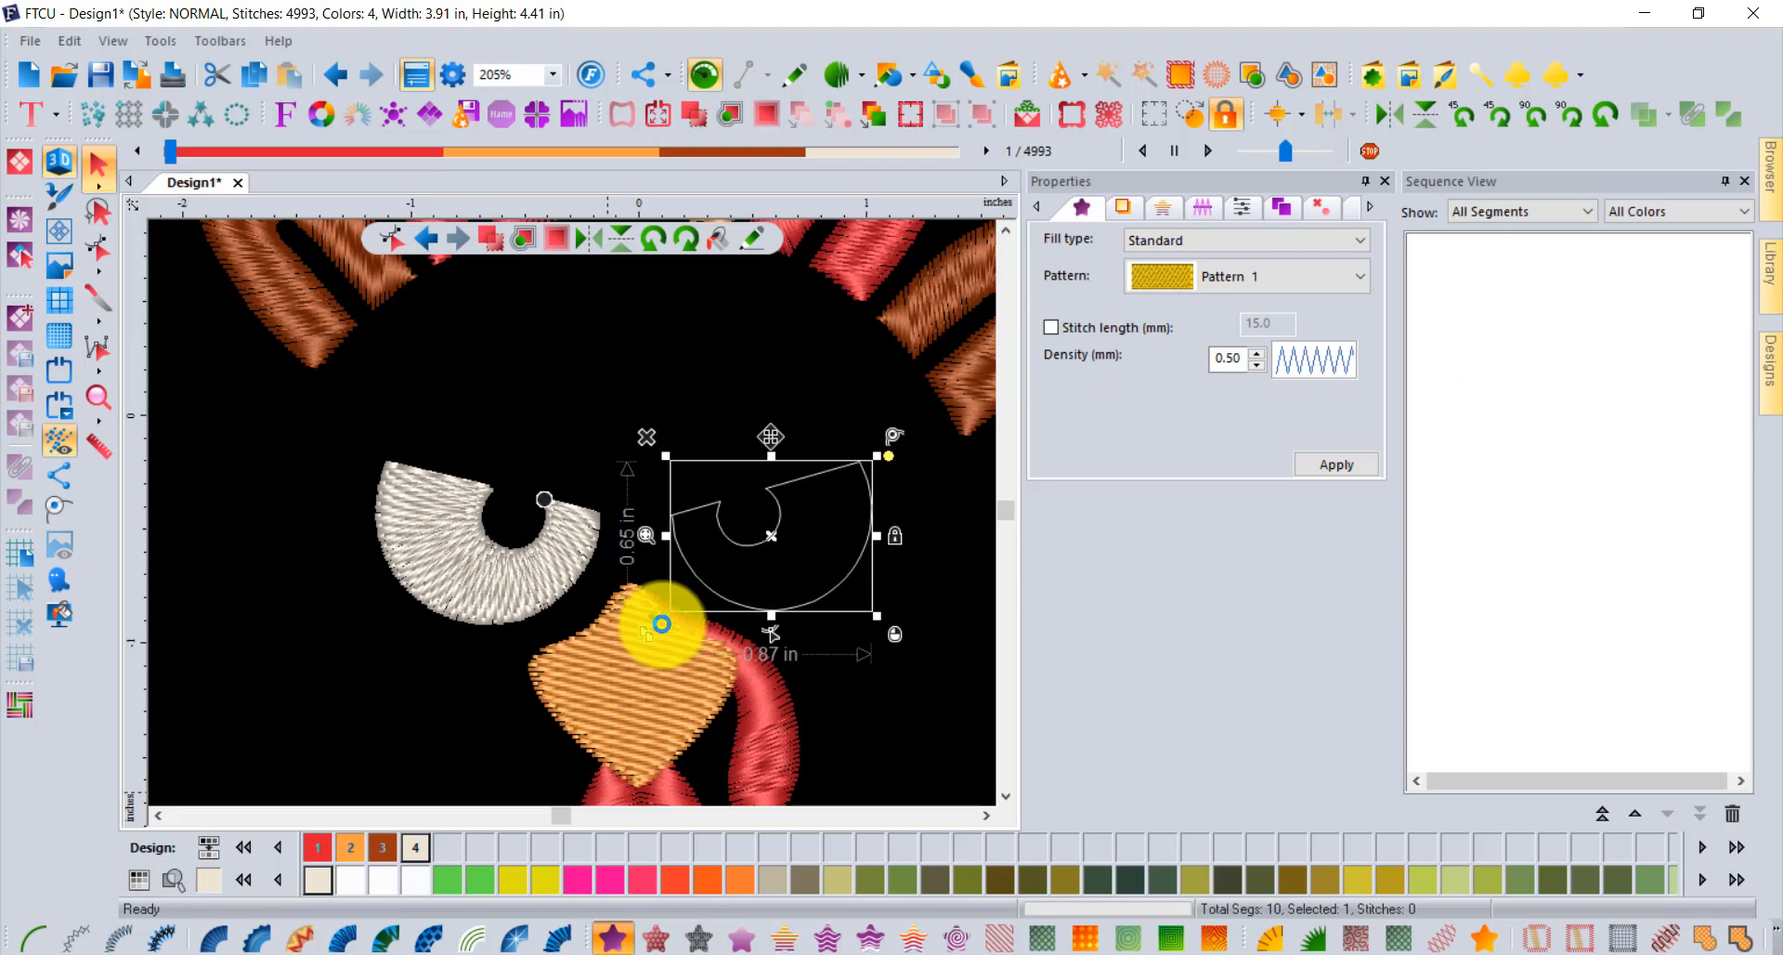
{"action": "left_click", "coordinate": [735, 348]}
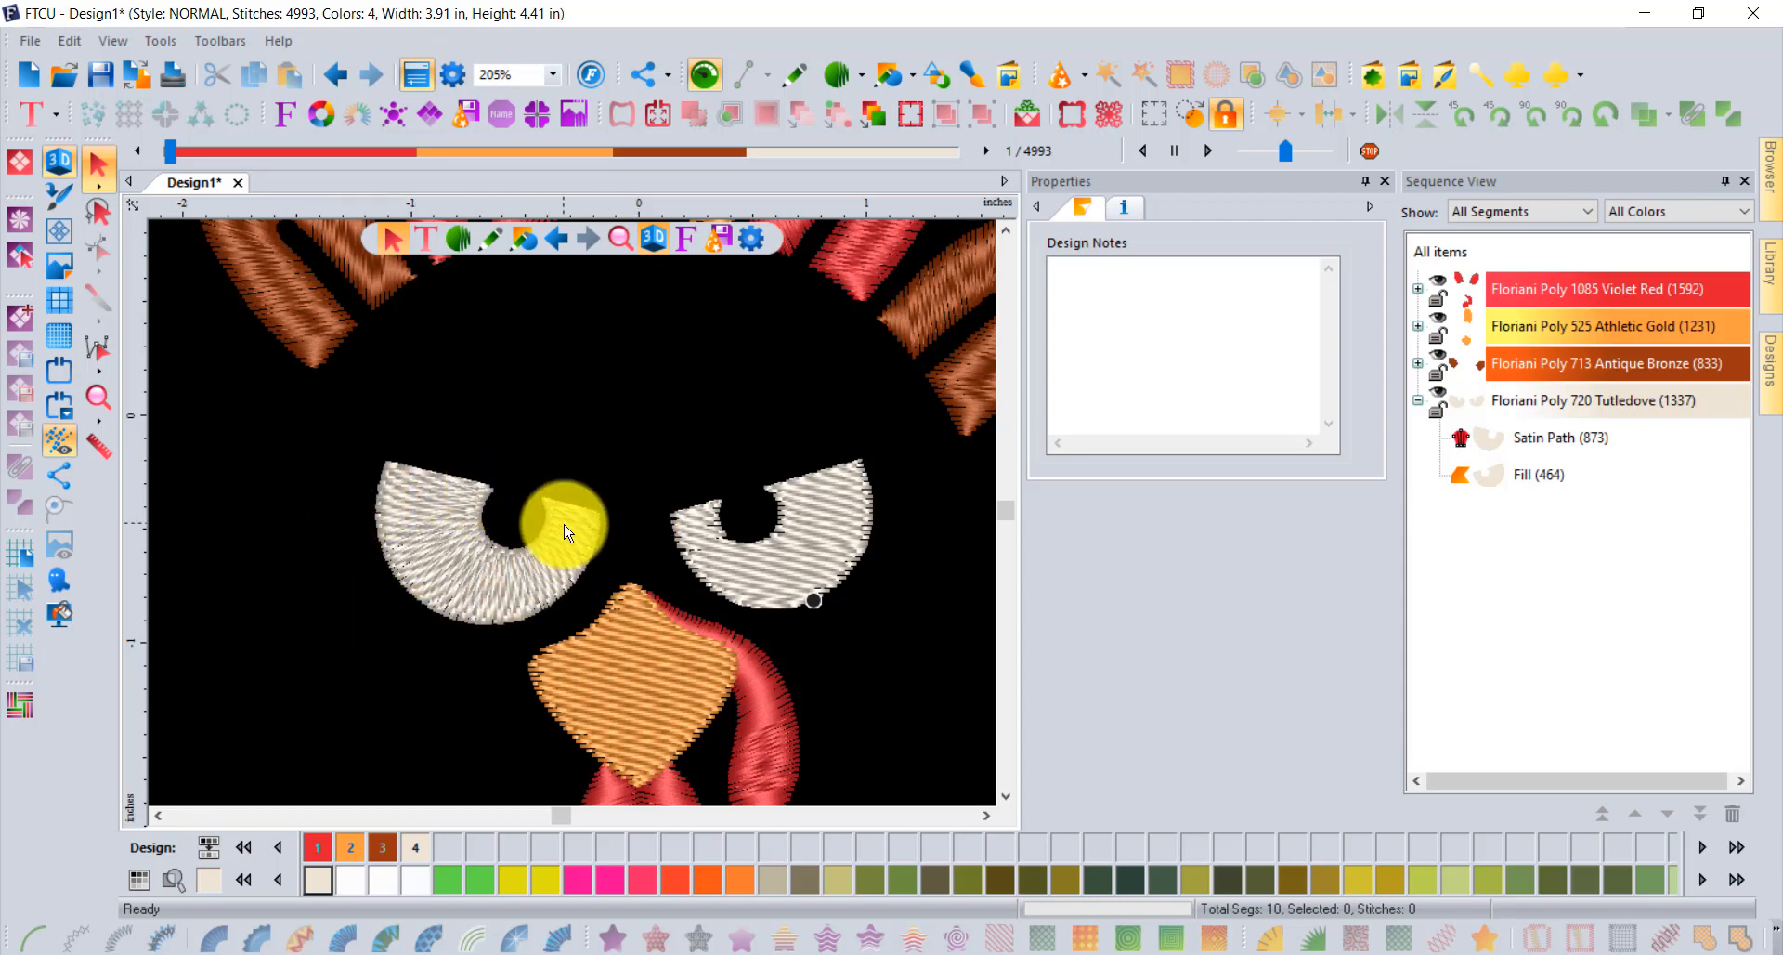
Change the right-hand eye's fill to an Auto Satin and deselect it.
{"action": "left_click", "coordinate": [841, 508]}
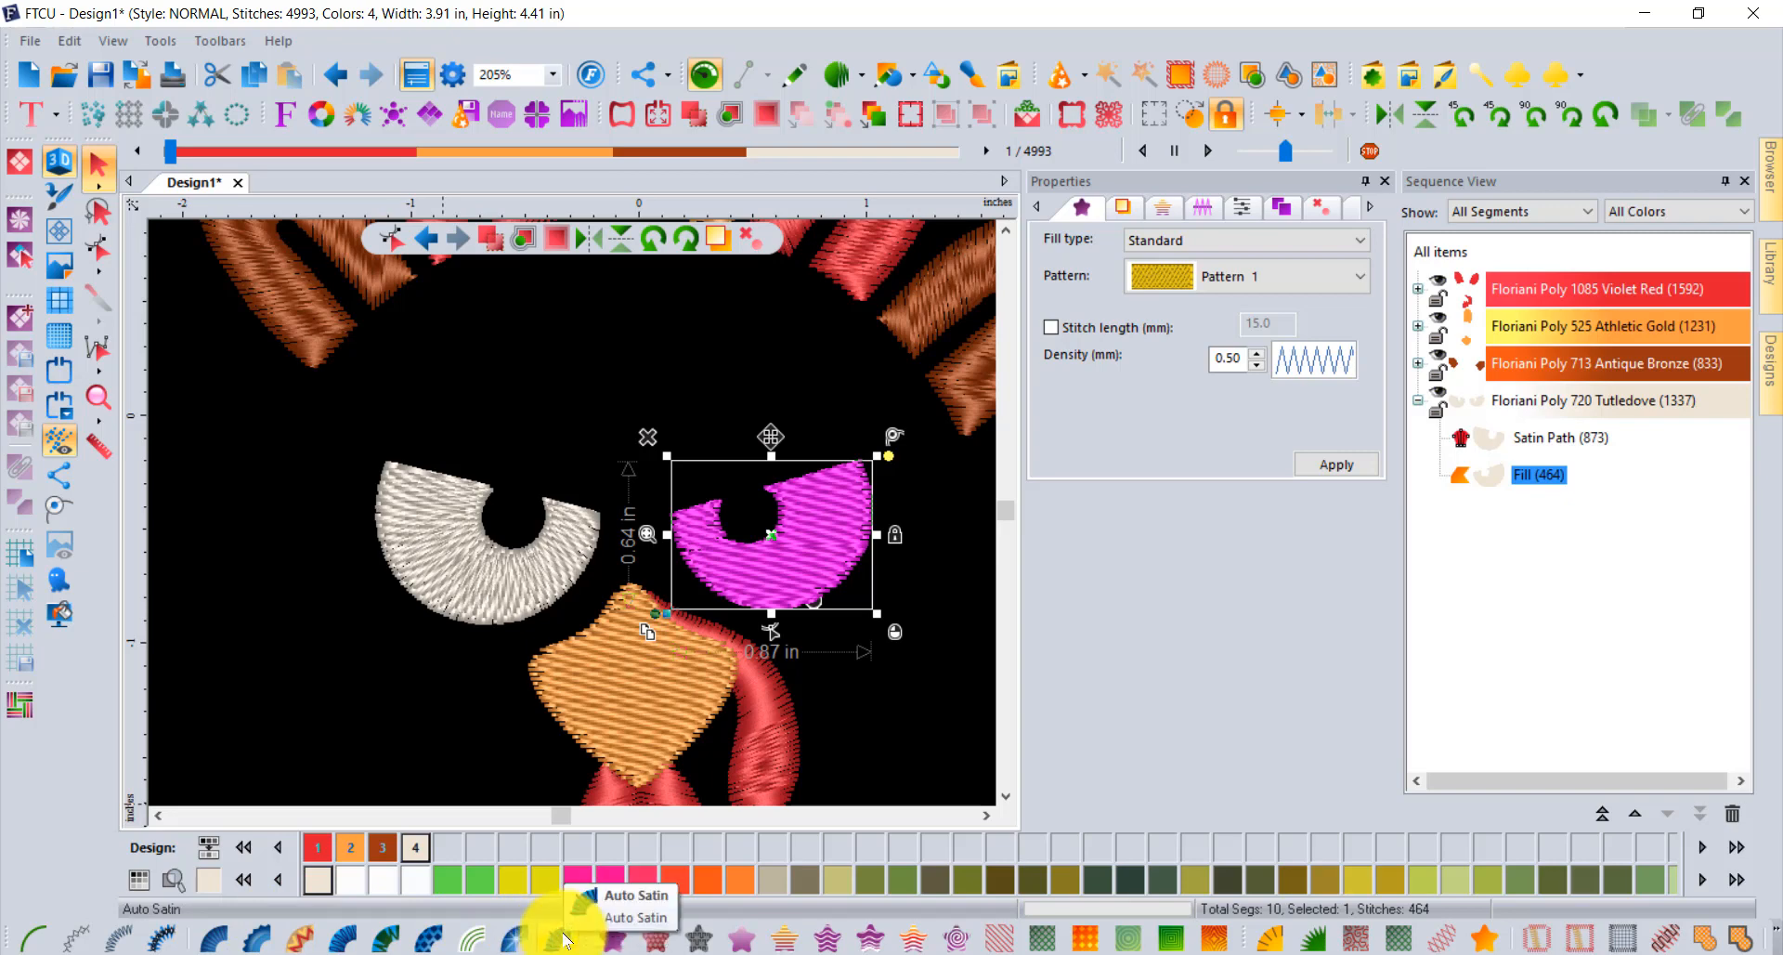
{"action": "left_click", "coordinate": [560, 938]}
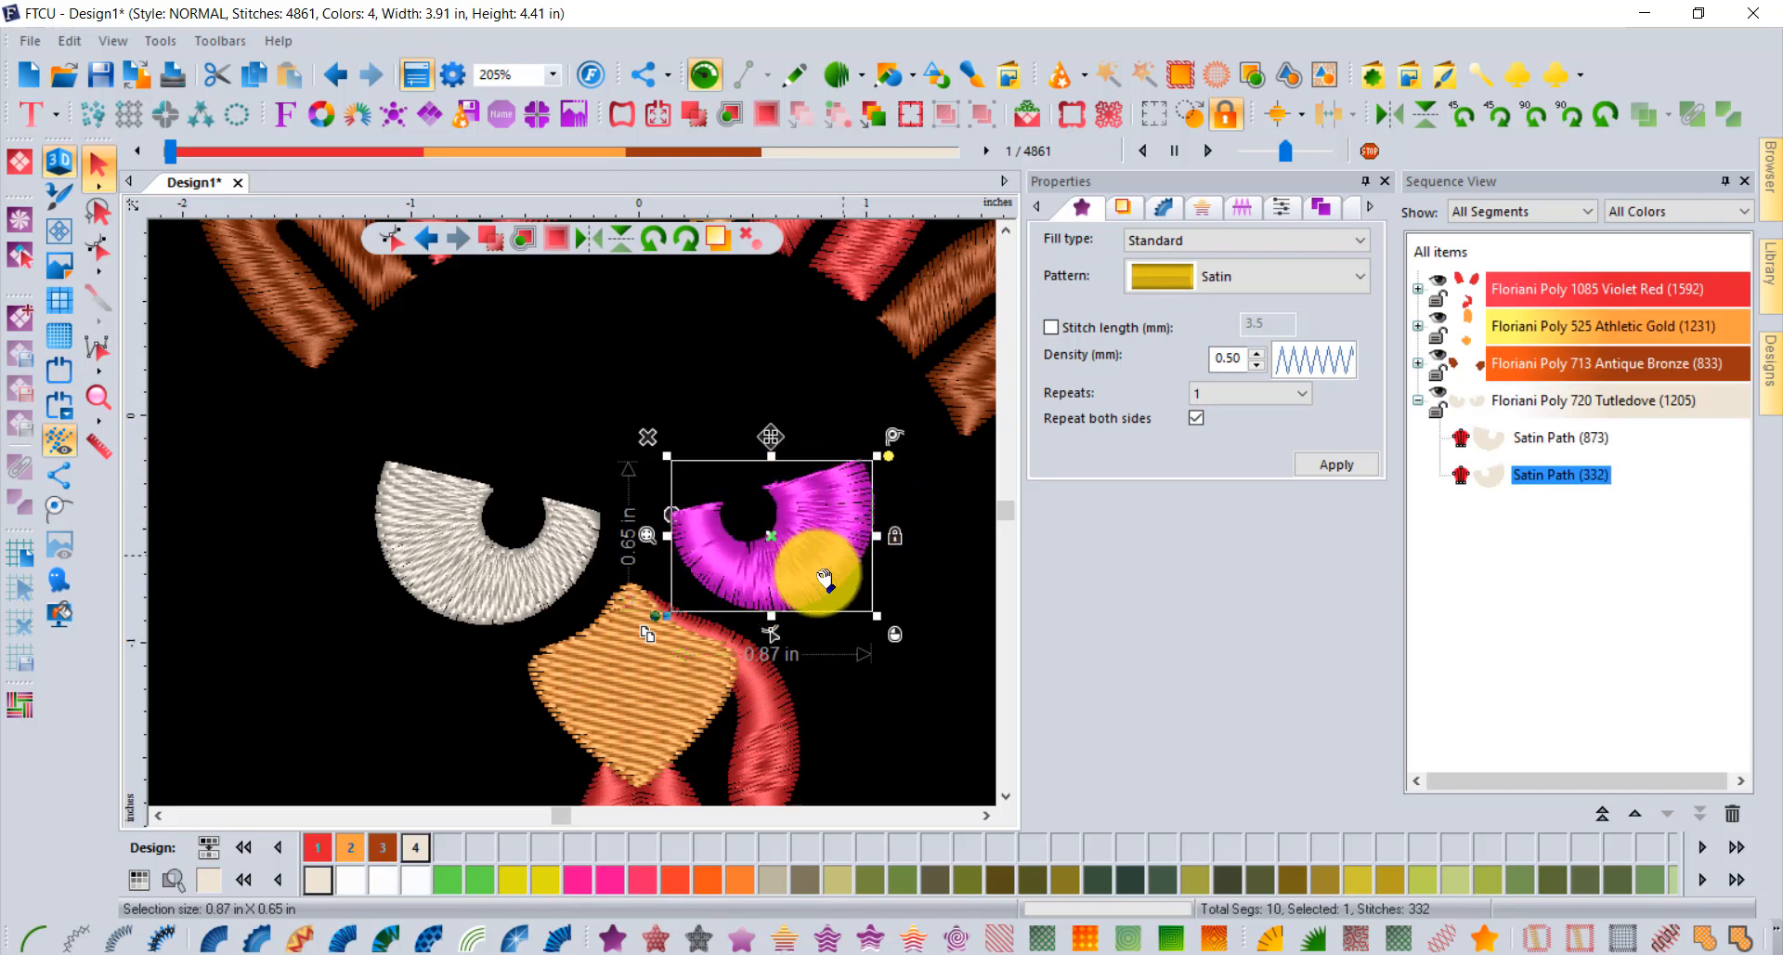
{"action": "left_click", "coordinate": [650, 355]}
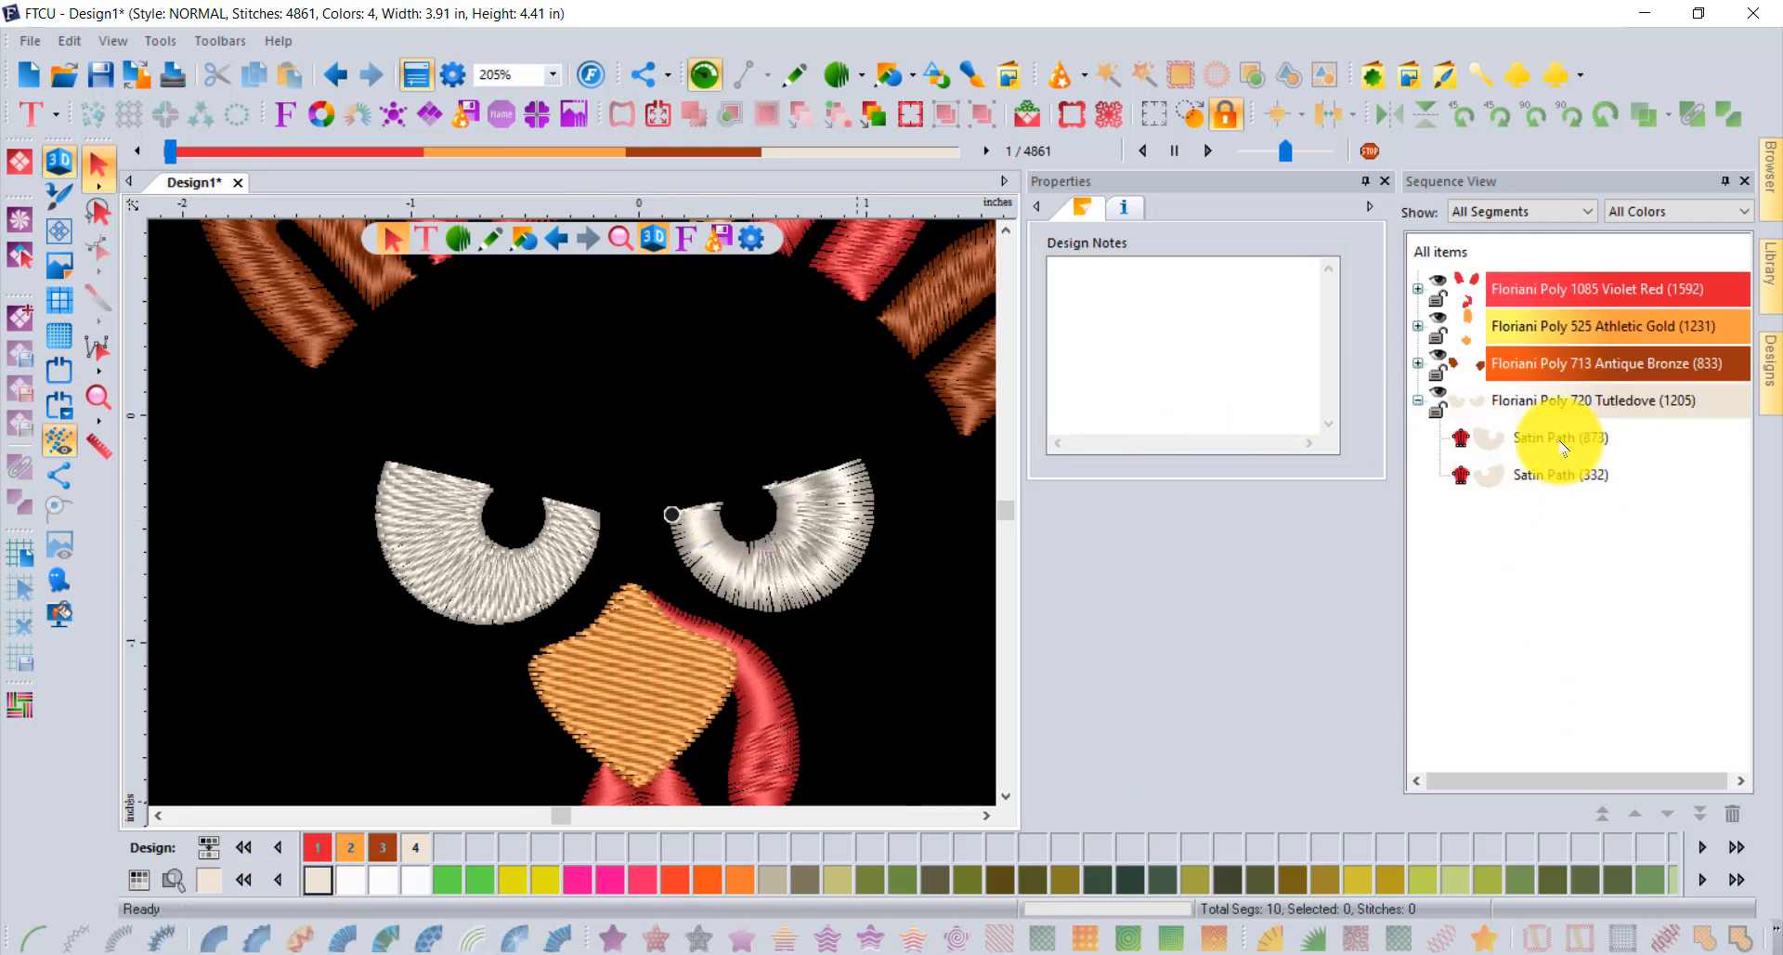
Set the quality control type of the right-hand eye's satin path to None and apply it.
{"action": "left_click", "coordinate": [795, 497]}
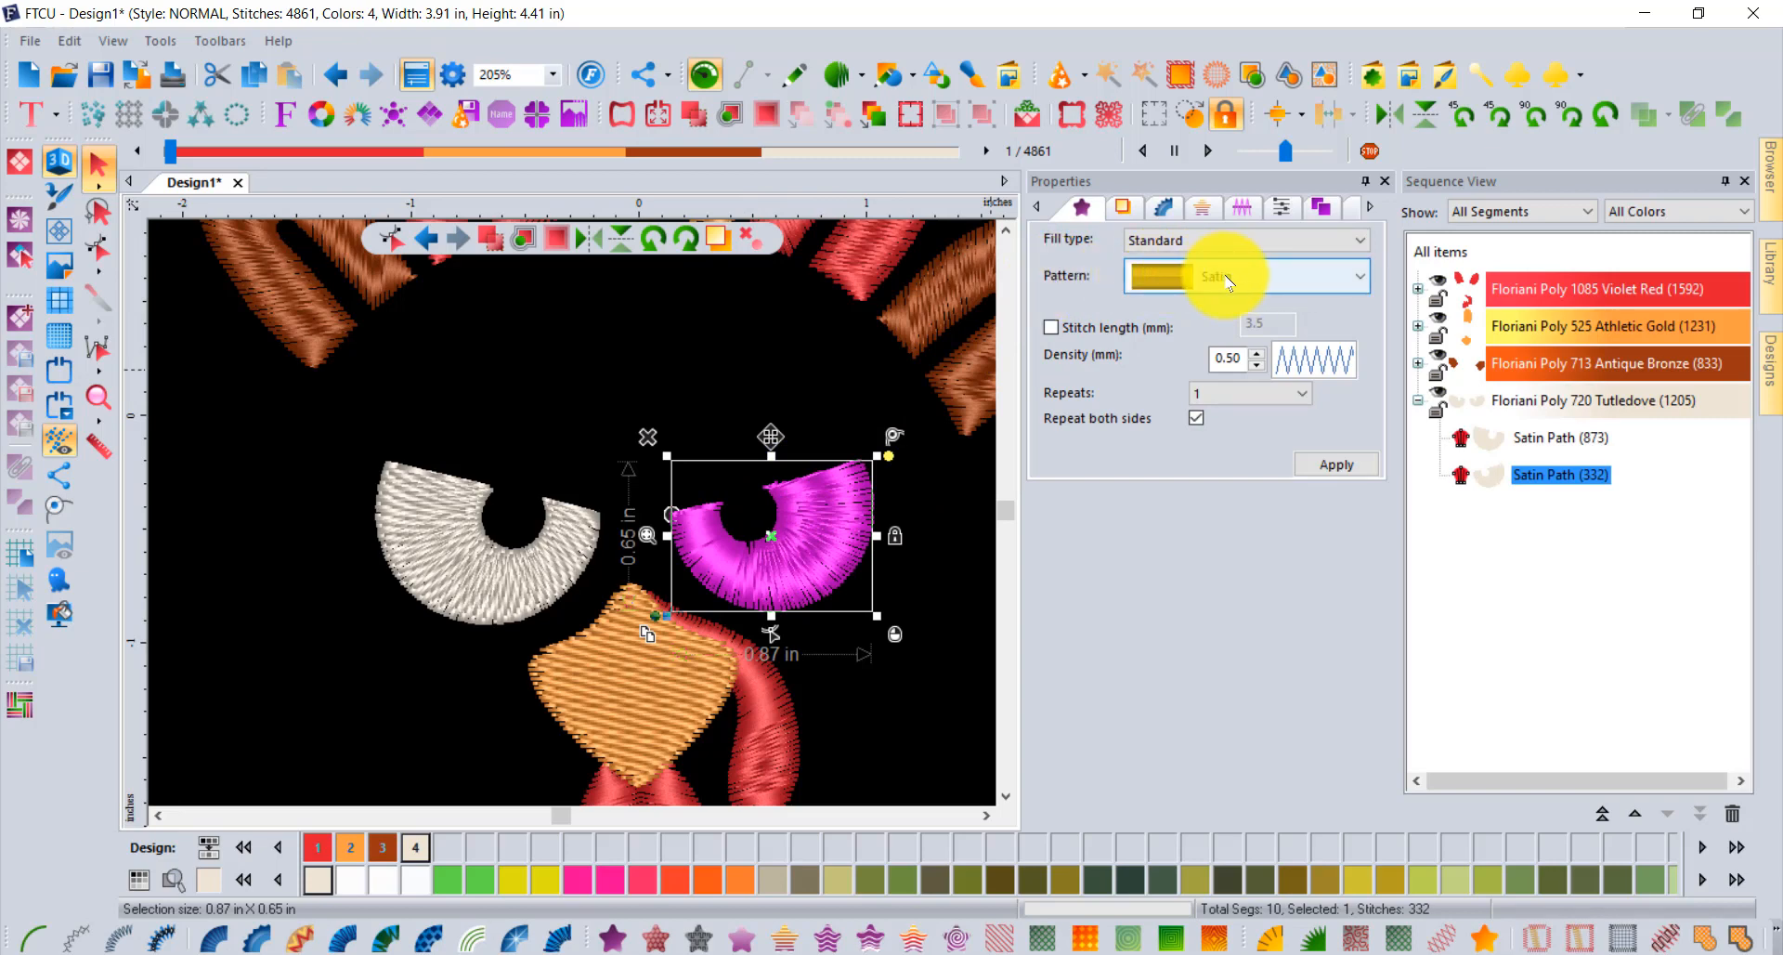
{"action": "scroll", "coordinate": [638, 566], "scroll_direction": "up", "scroll_amount": 2}
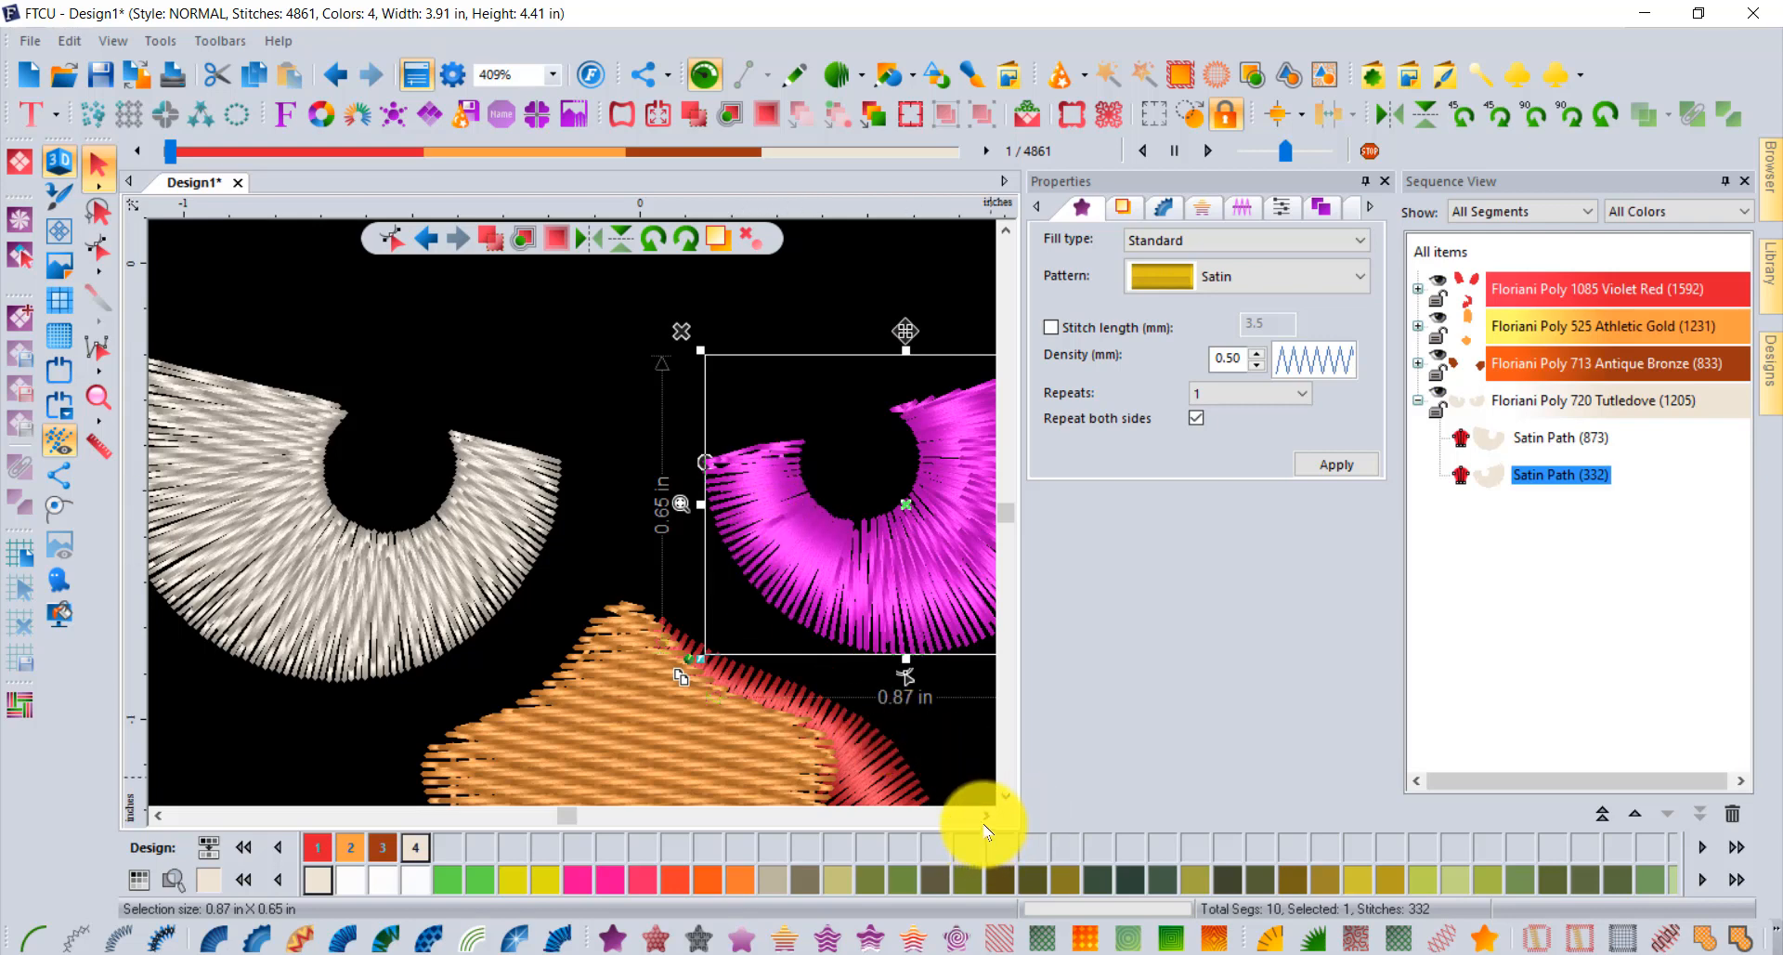
{"action": "left_click", "coordinate": [985, 815]}
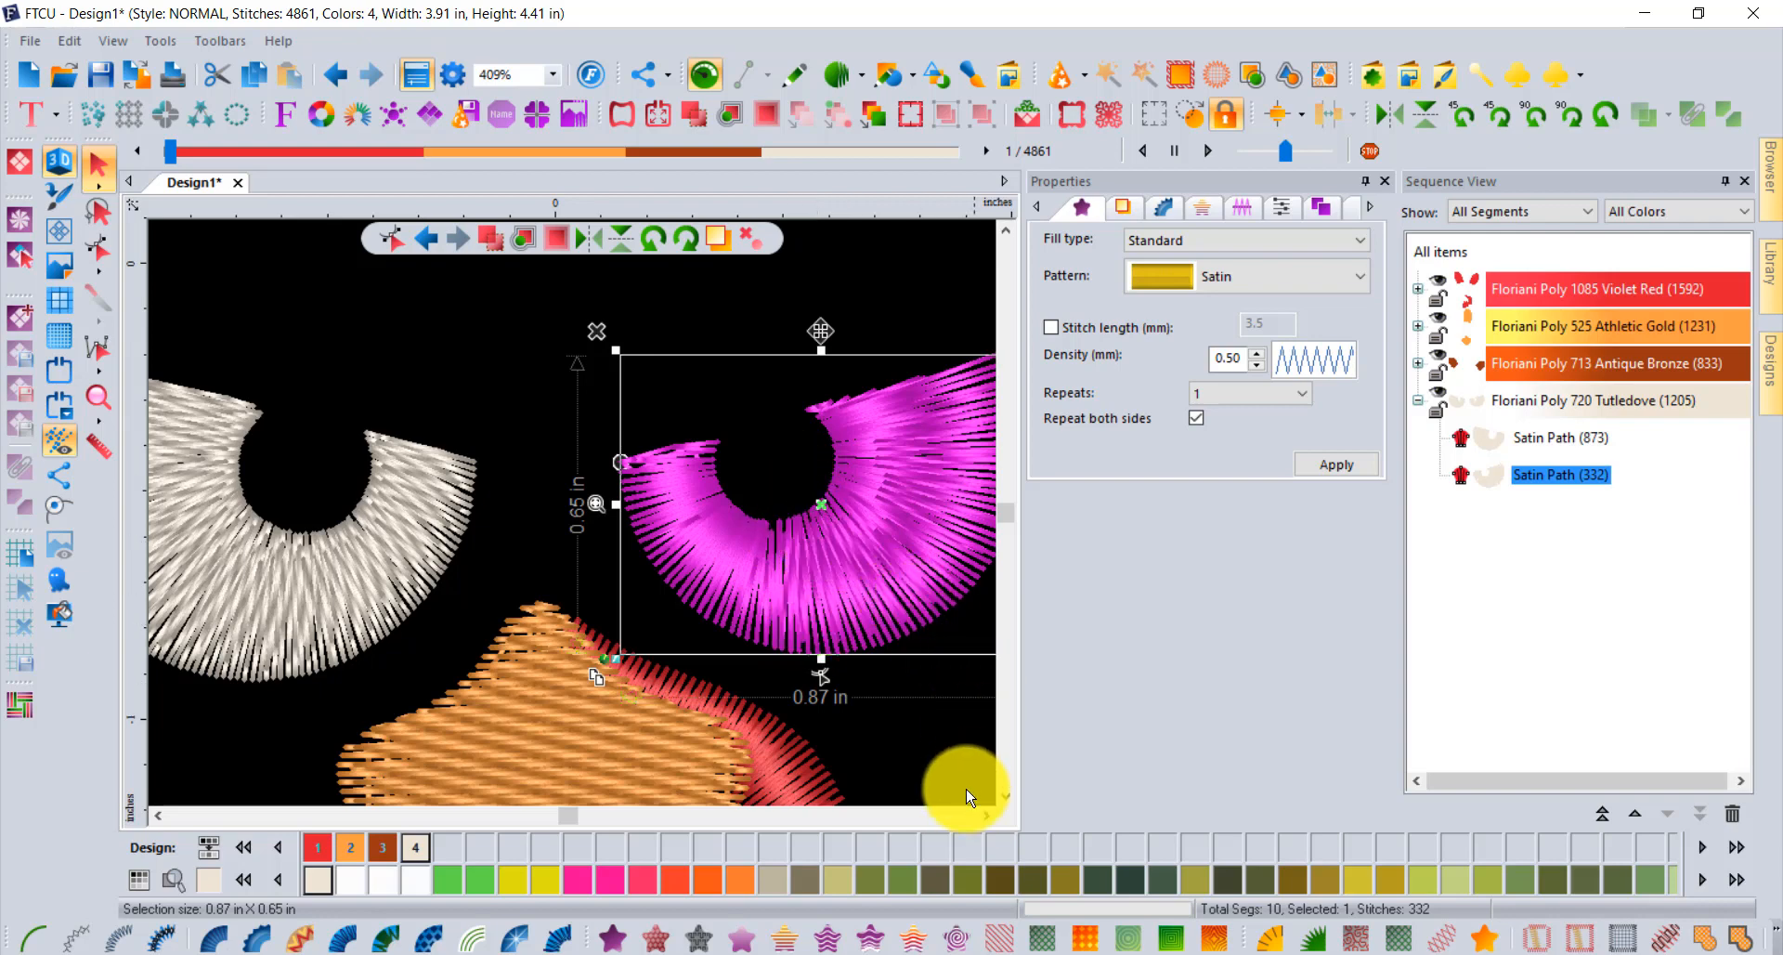
{"action": "left_click", "coordinate": [987, 815]}
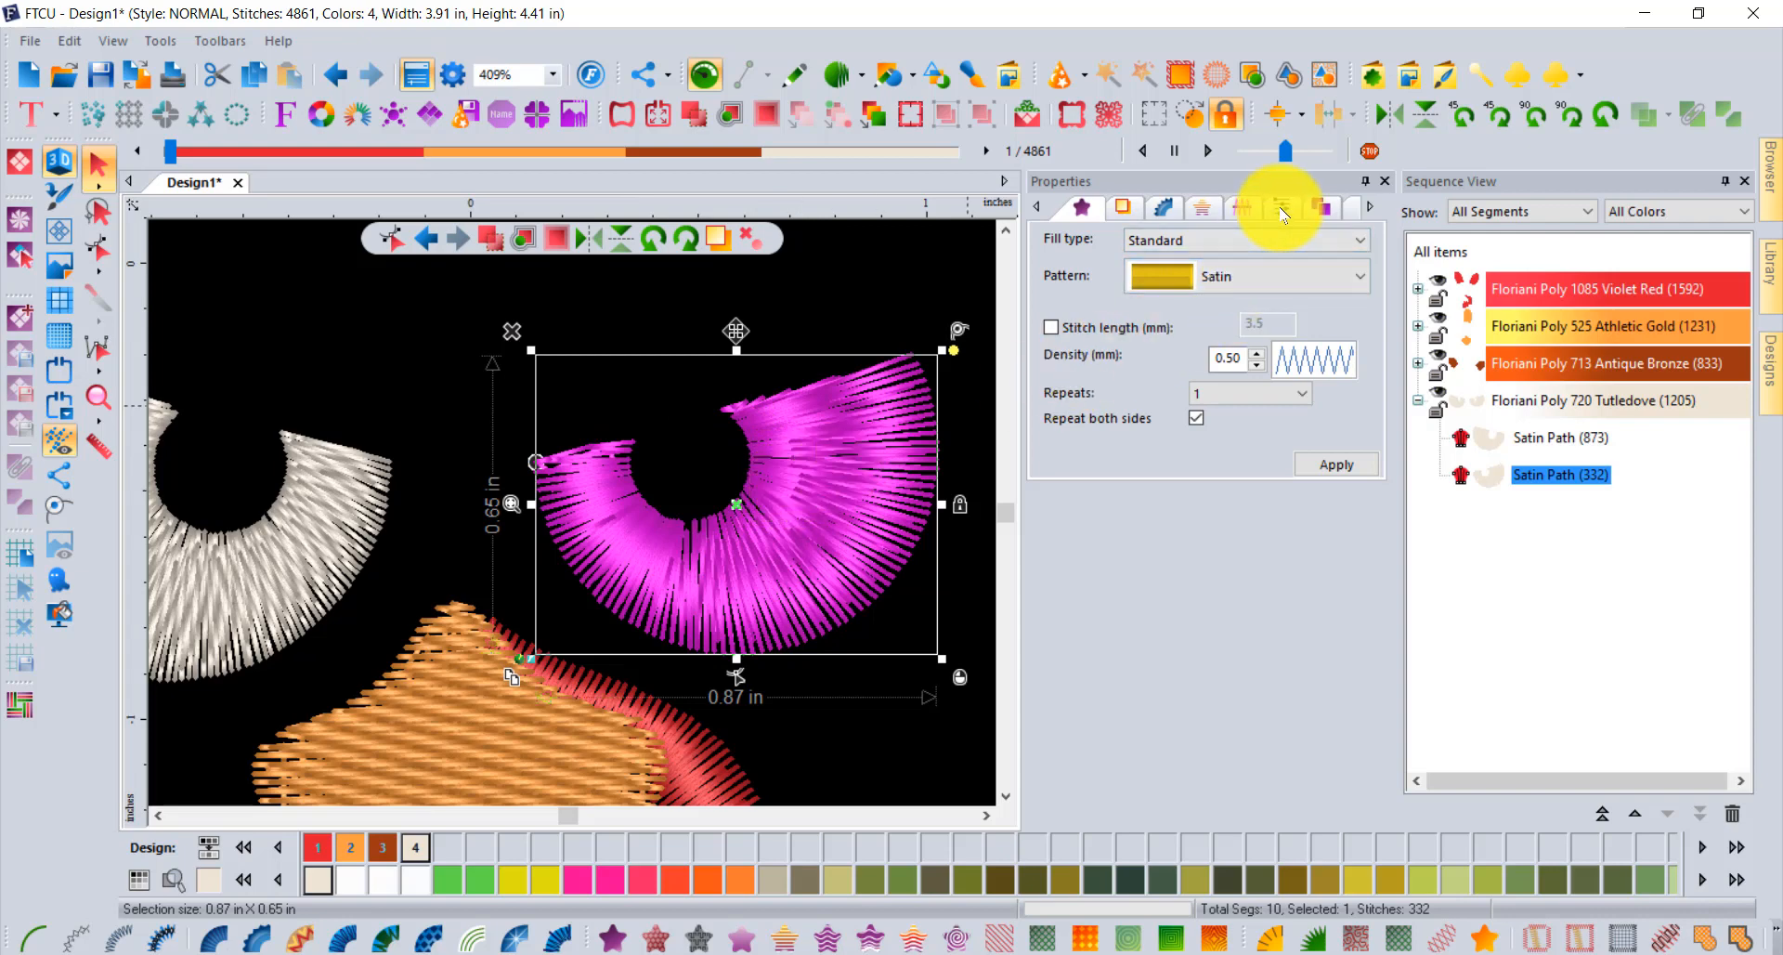
{"action": "left_click", "coordinate": [1280, 210]}
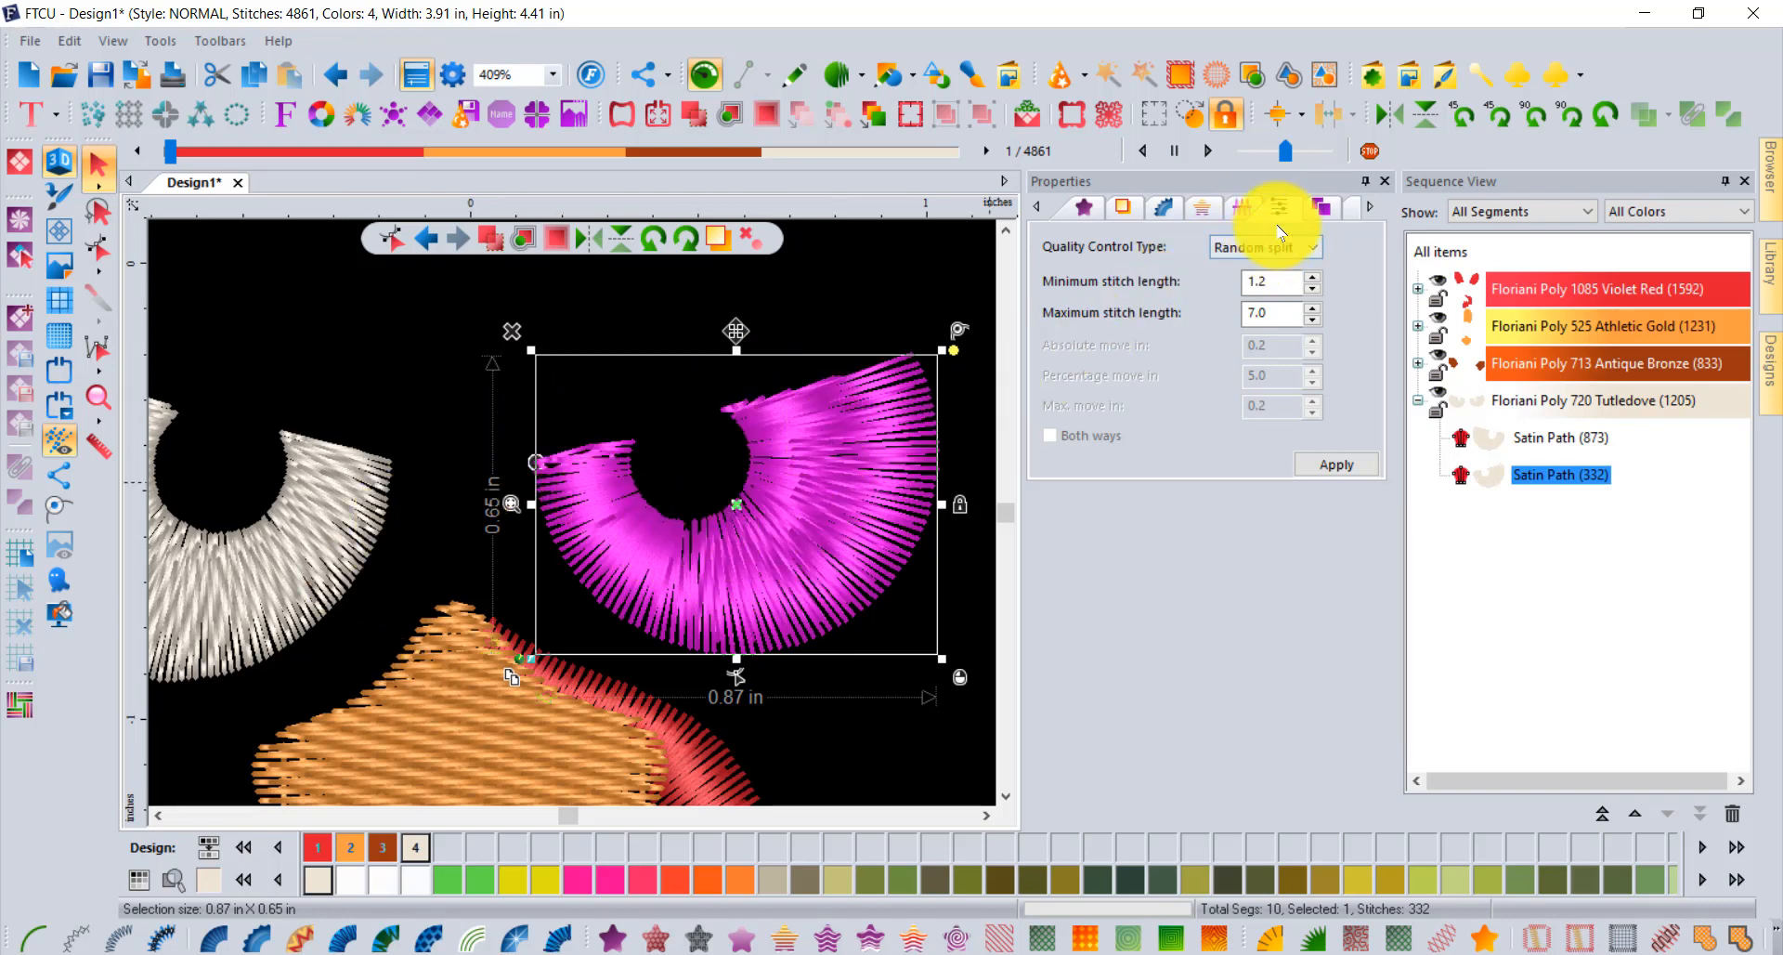
{"action": "left_click", "coordinate": [1265, 249]}
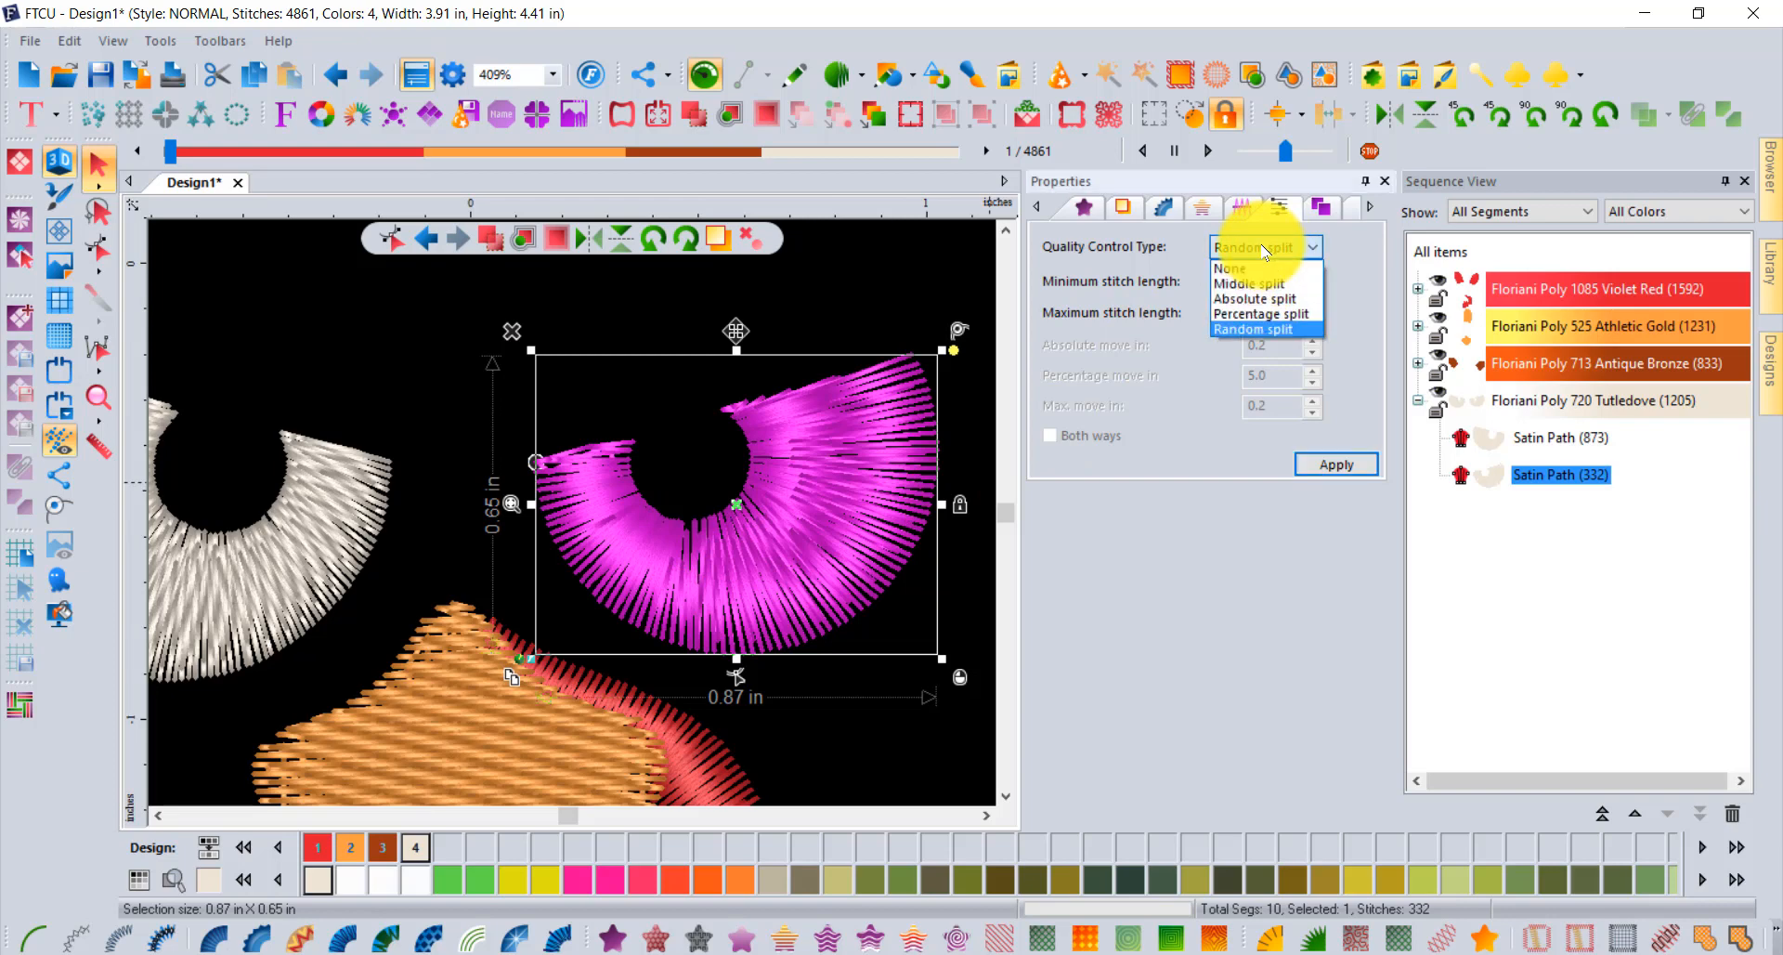
{"action": "left_click", "coordinate": [1235, 267]}
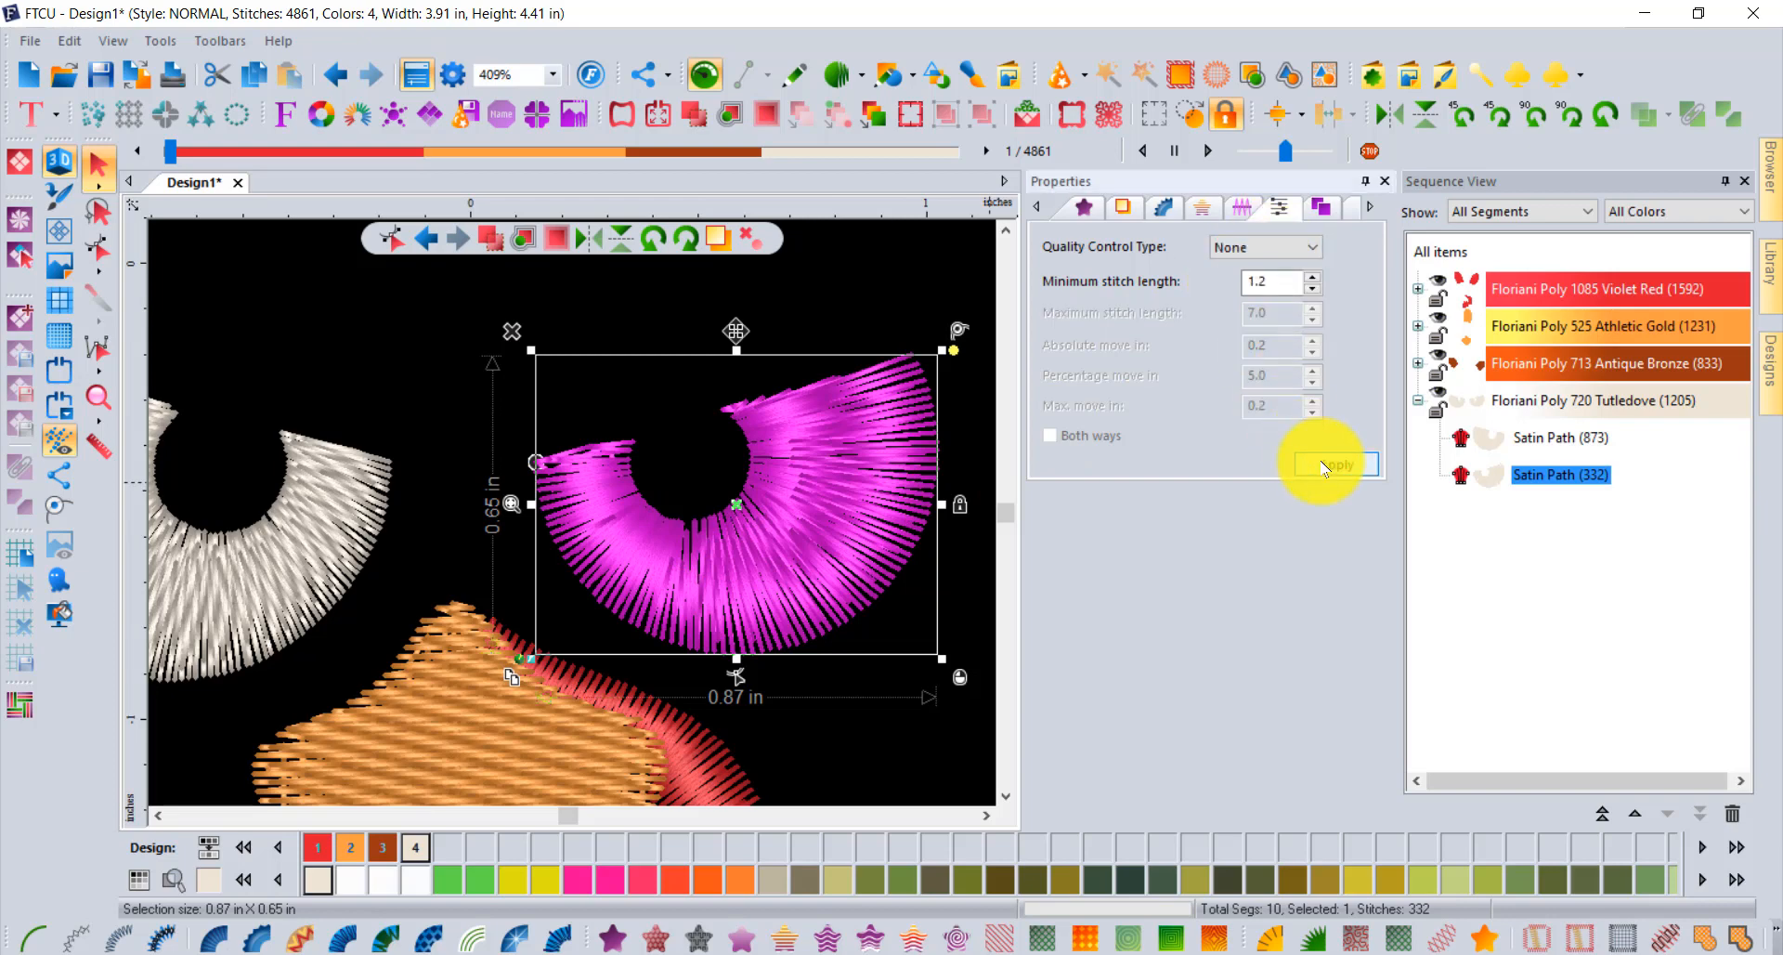
{"action": "left_click", "coordinate": [1324, 465]}
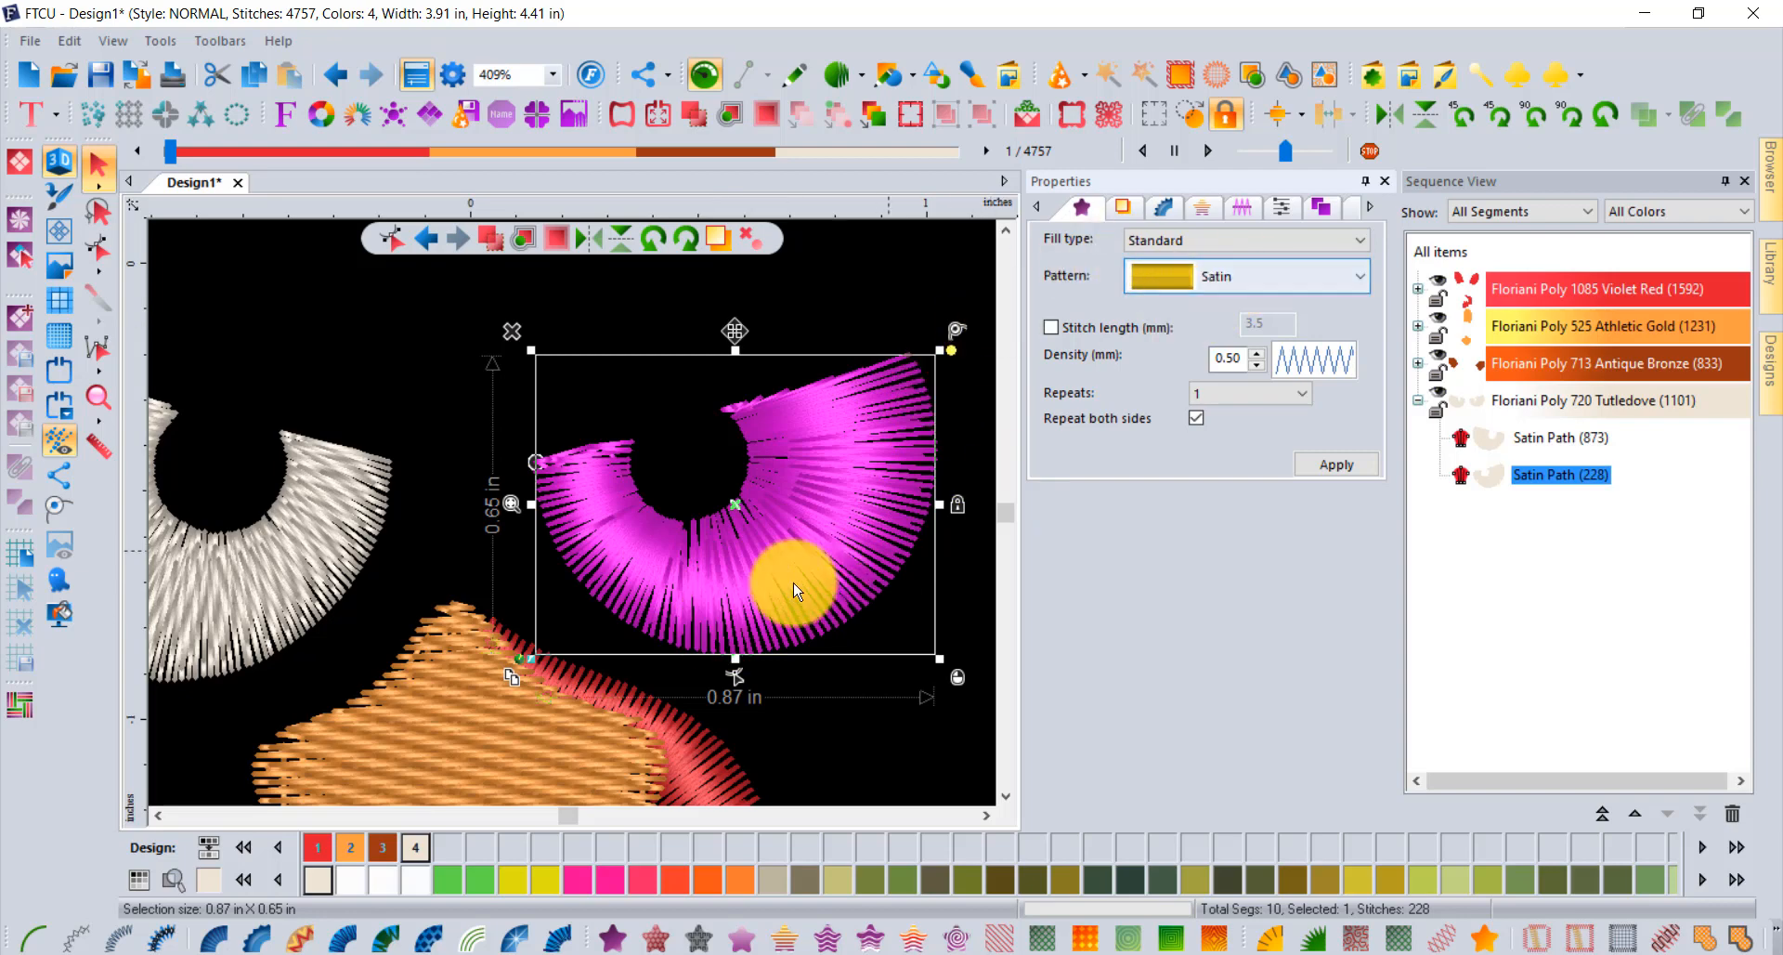
Measure the stitch length along the upper outer edge of the right-hand eye.
{"action": "left_click", "coordinate": [104, 448]}
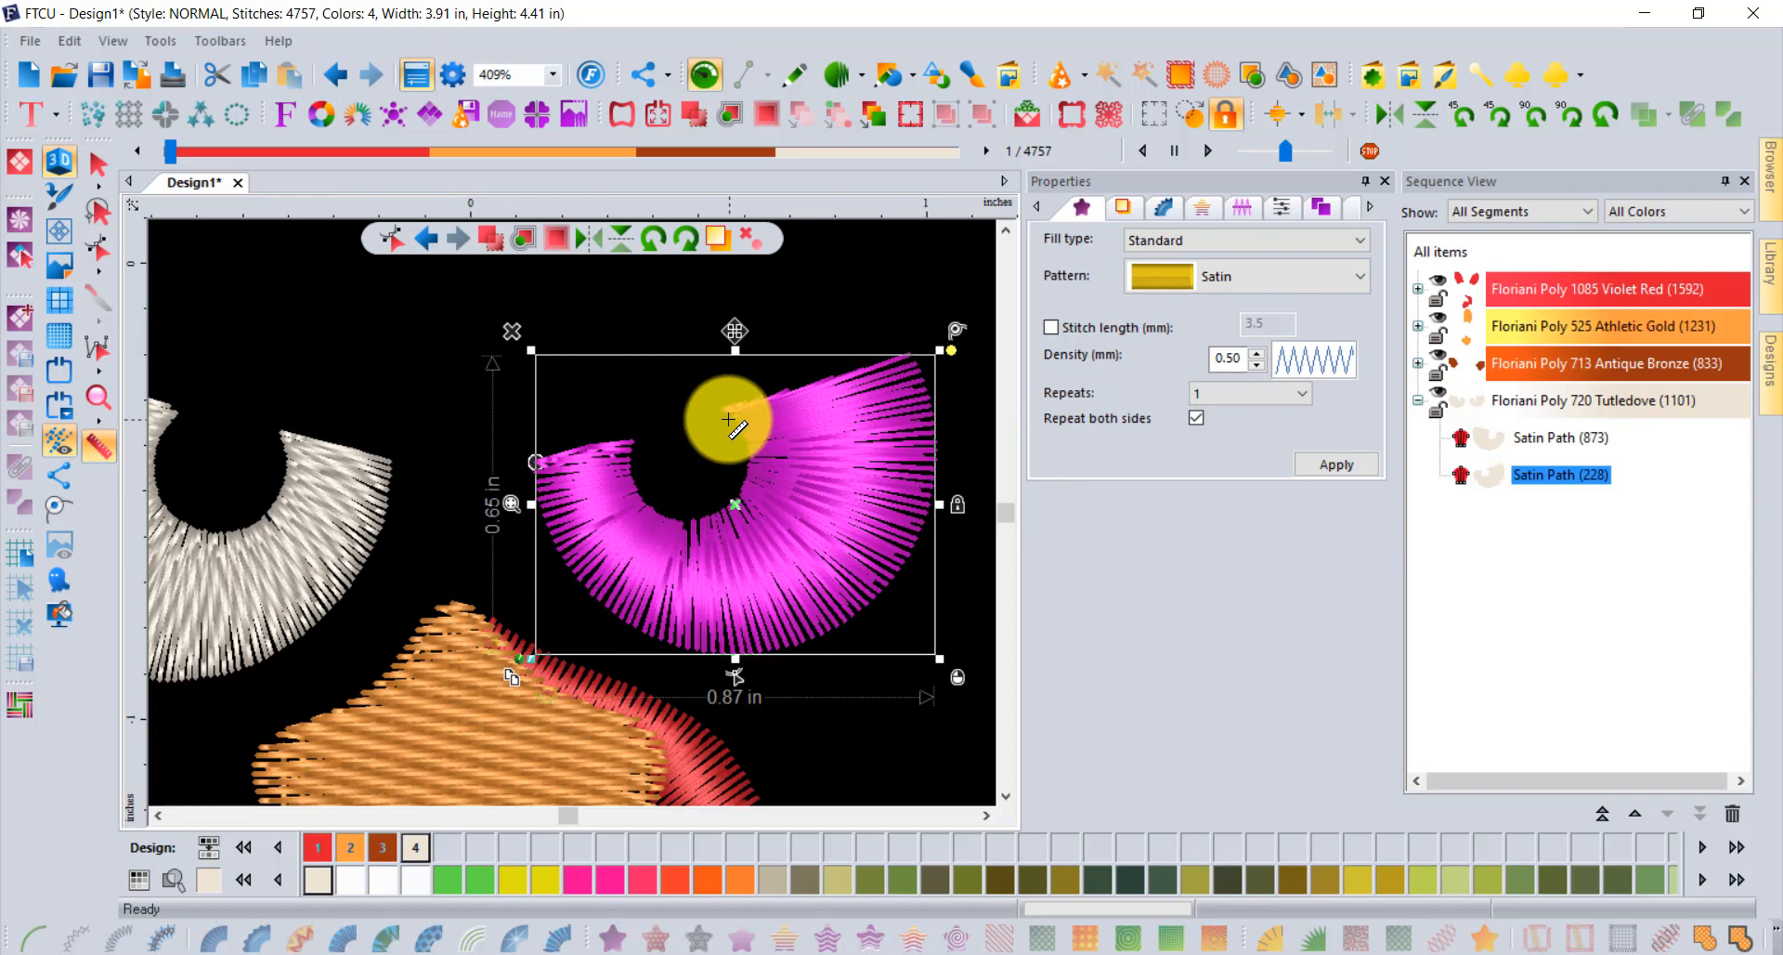
{"action": "left_click_drag", "start_coordinate": [724, 419], "coordinate": [900, 375]}
{"action": "left_click_drag", "start_coordinate": [918, 375], "coordinate": [923, 360]}
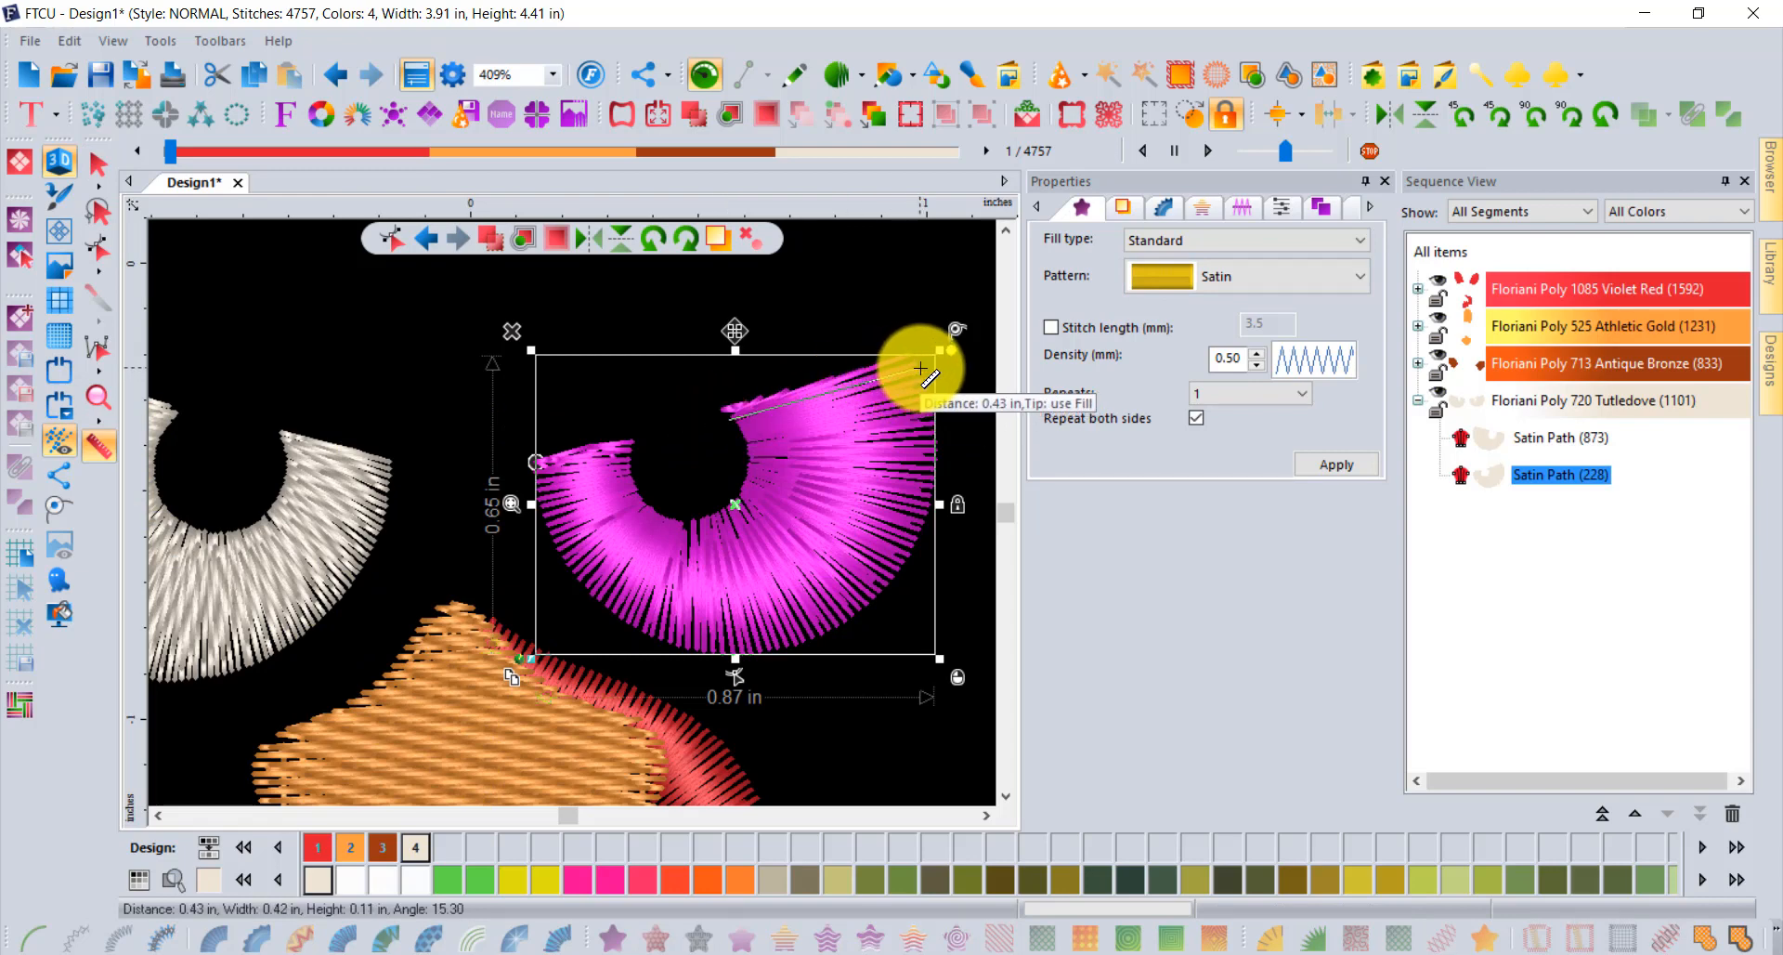
Switch the ruler units to millimetres and measure the eye's upper outer edge again.
{"action": "right_click", "coordinate": [885, 209]}
{"action": "left_click", "coordinate": [919, 225]}
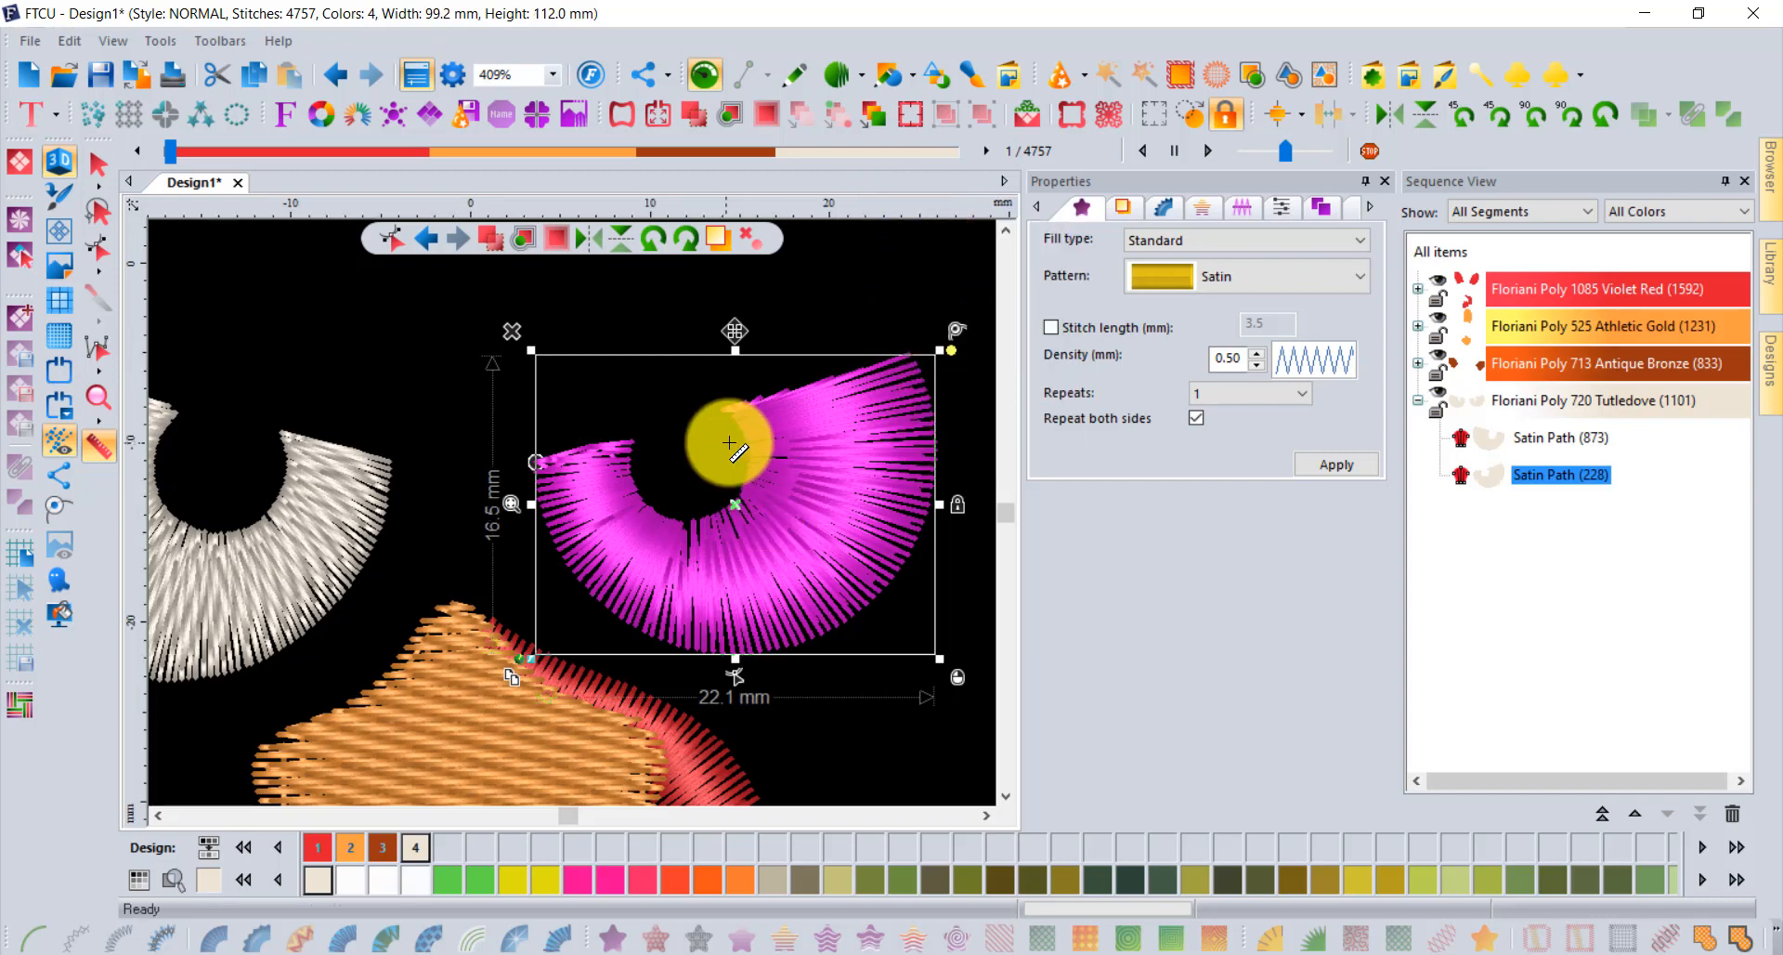
{"action": "left_click_drag", "start_coordinate": [739, 427], "coordinate": [929, 377]}
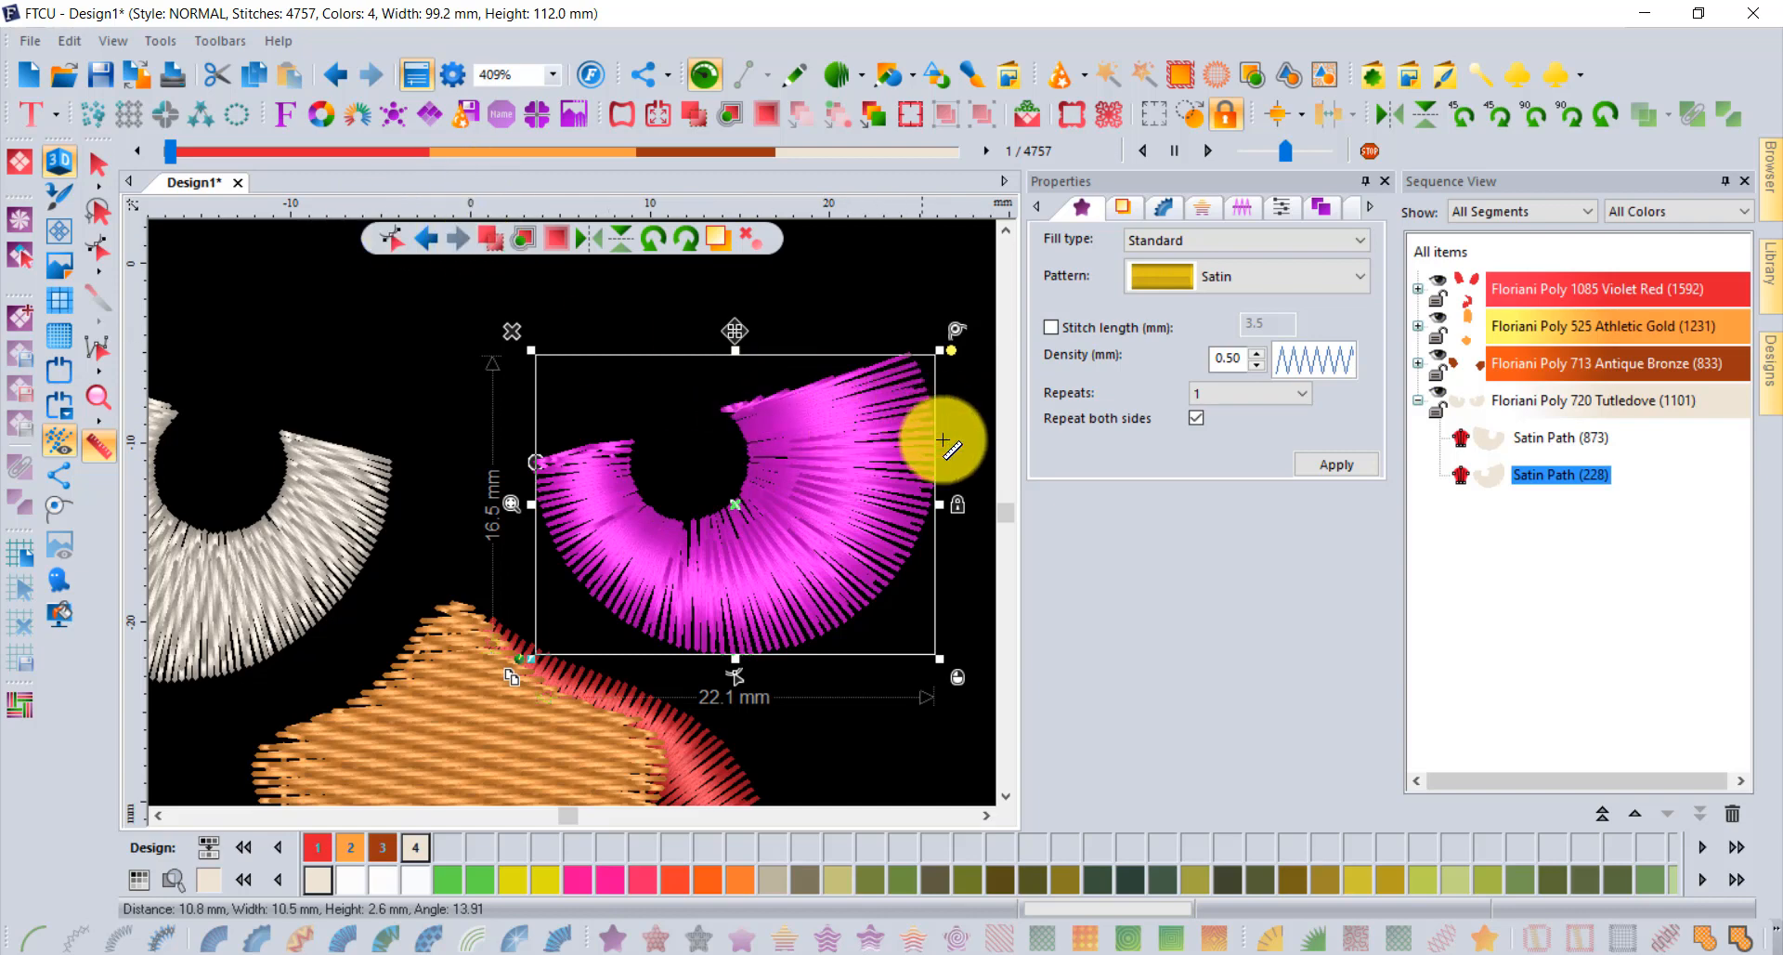
Set the quality control type of the right-hand eye's satin path to Random split and apply it.
{"action": "left_click", "coordinate": [1284, 206]}
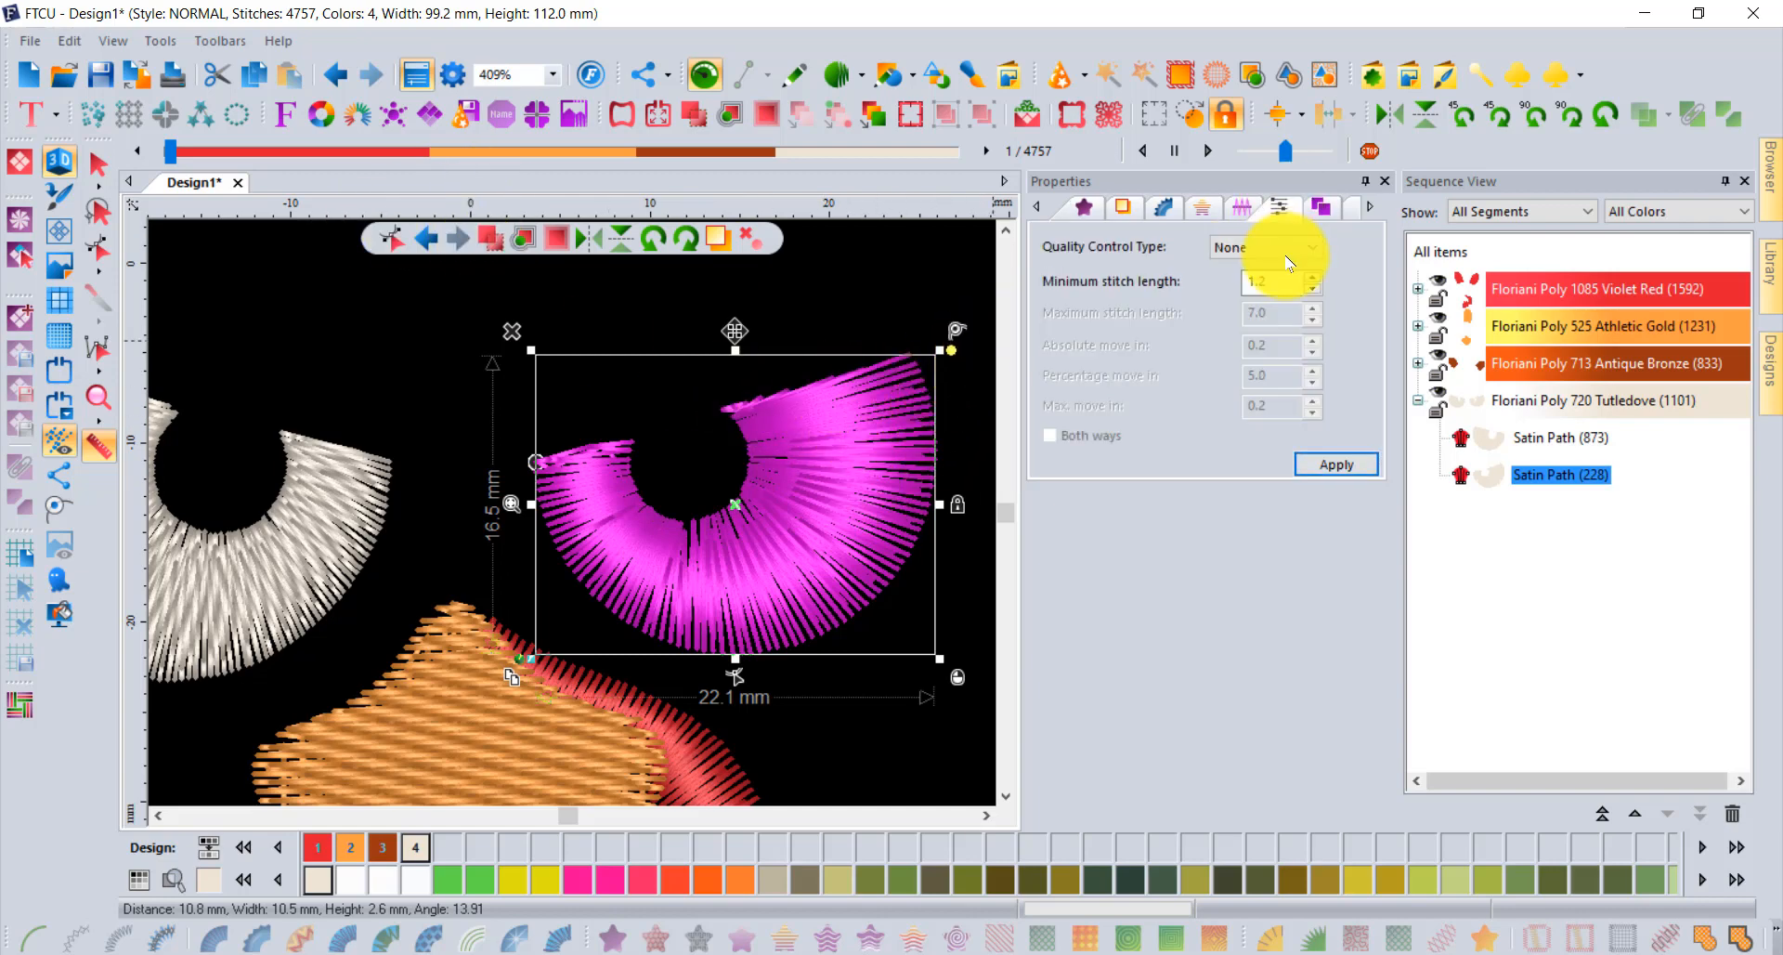
{"action": "left_click", "coordinate": [1266, 246]}
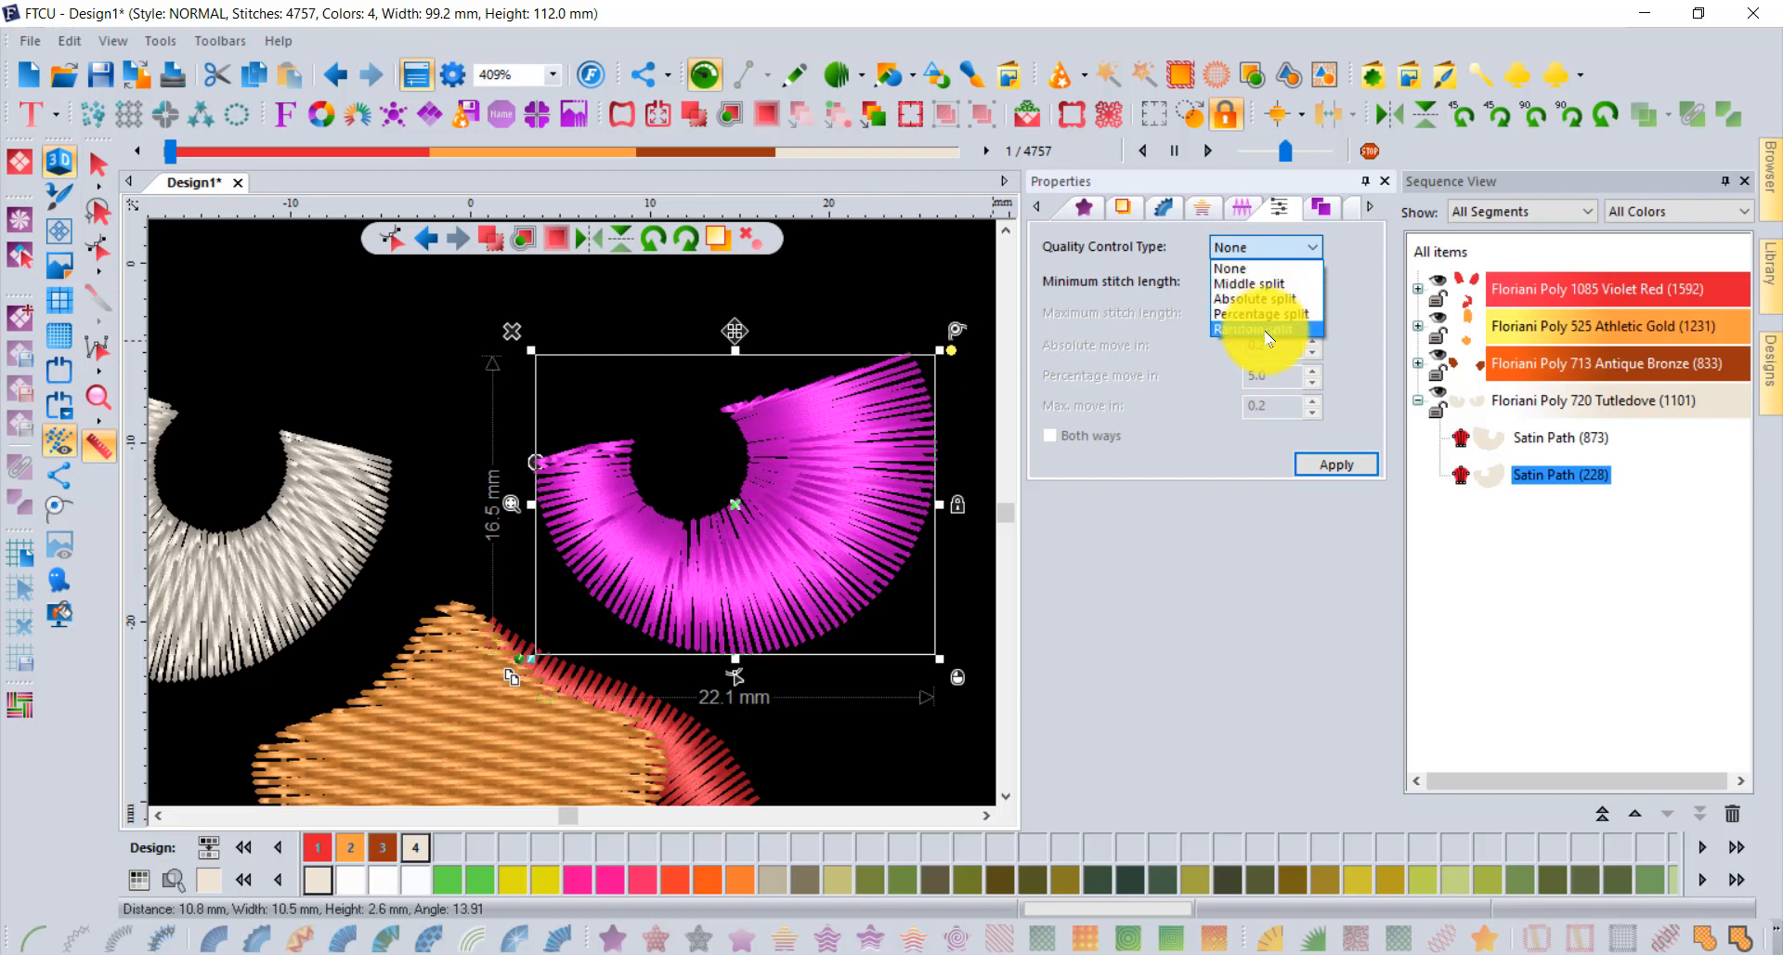
{"action": "left_click", "coordinate": [1268, 330]}
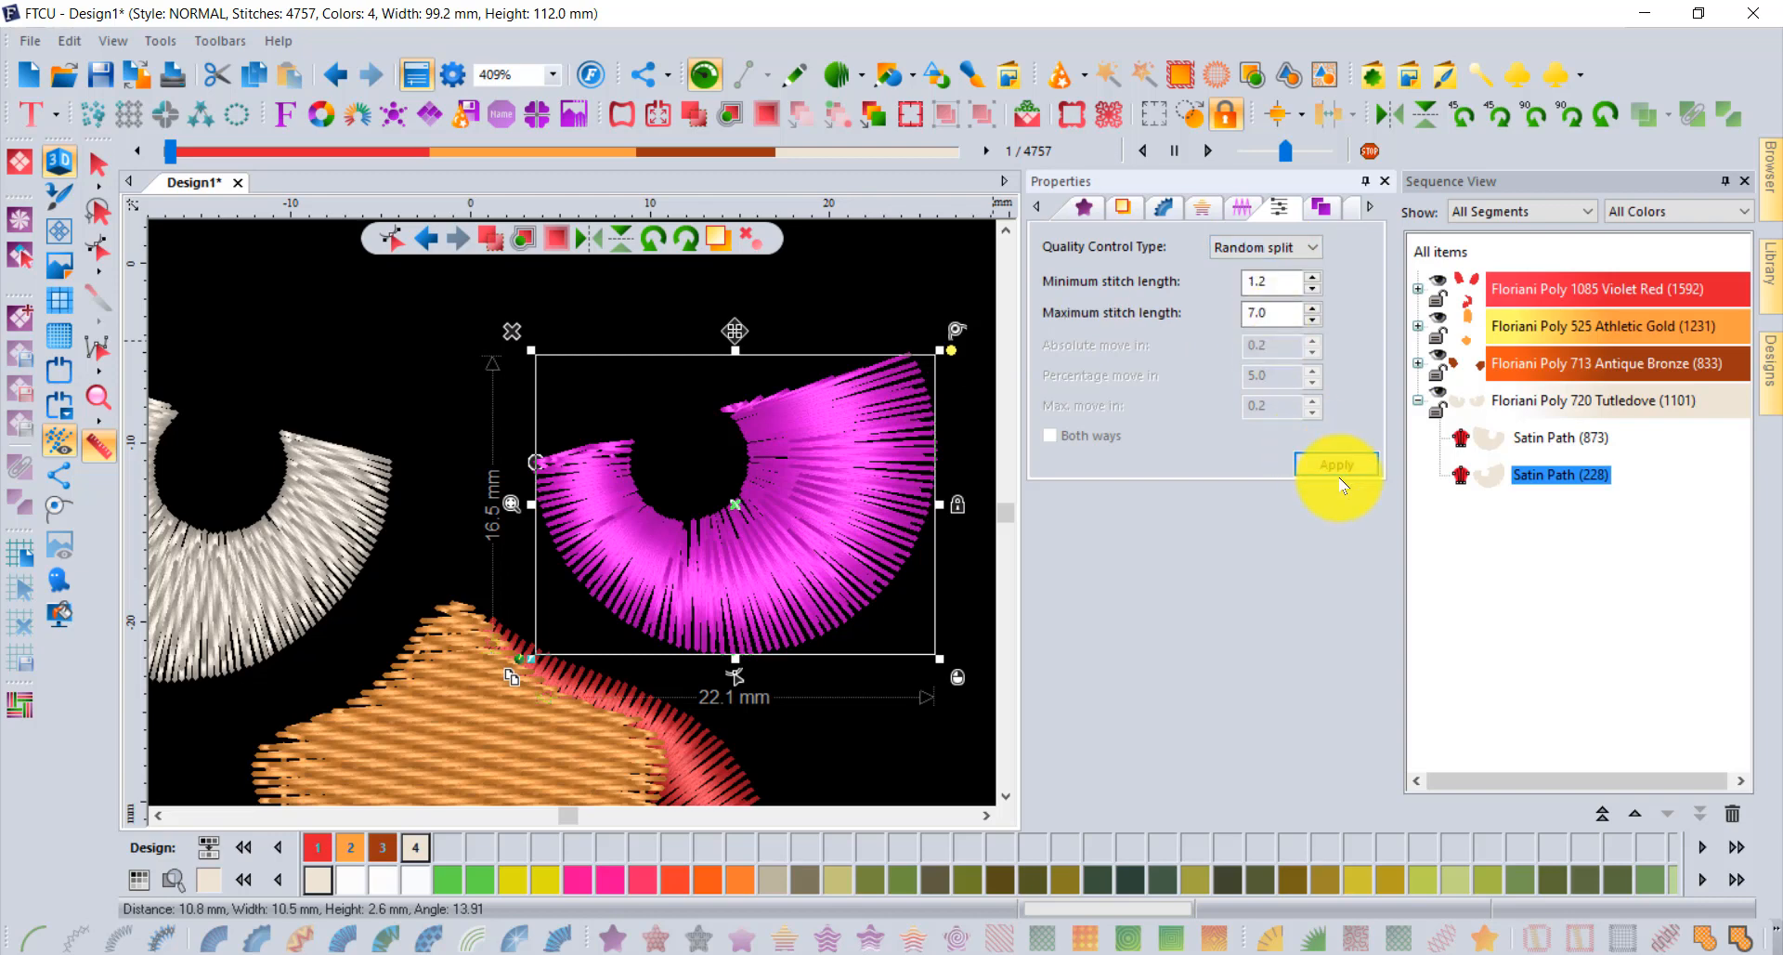
{"action": "left_click", "coordinate": [1336, 469]}
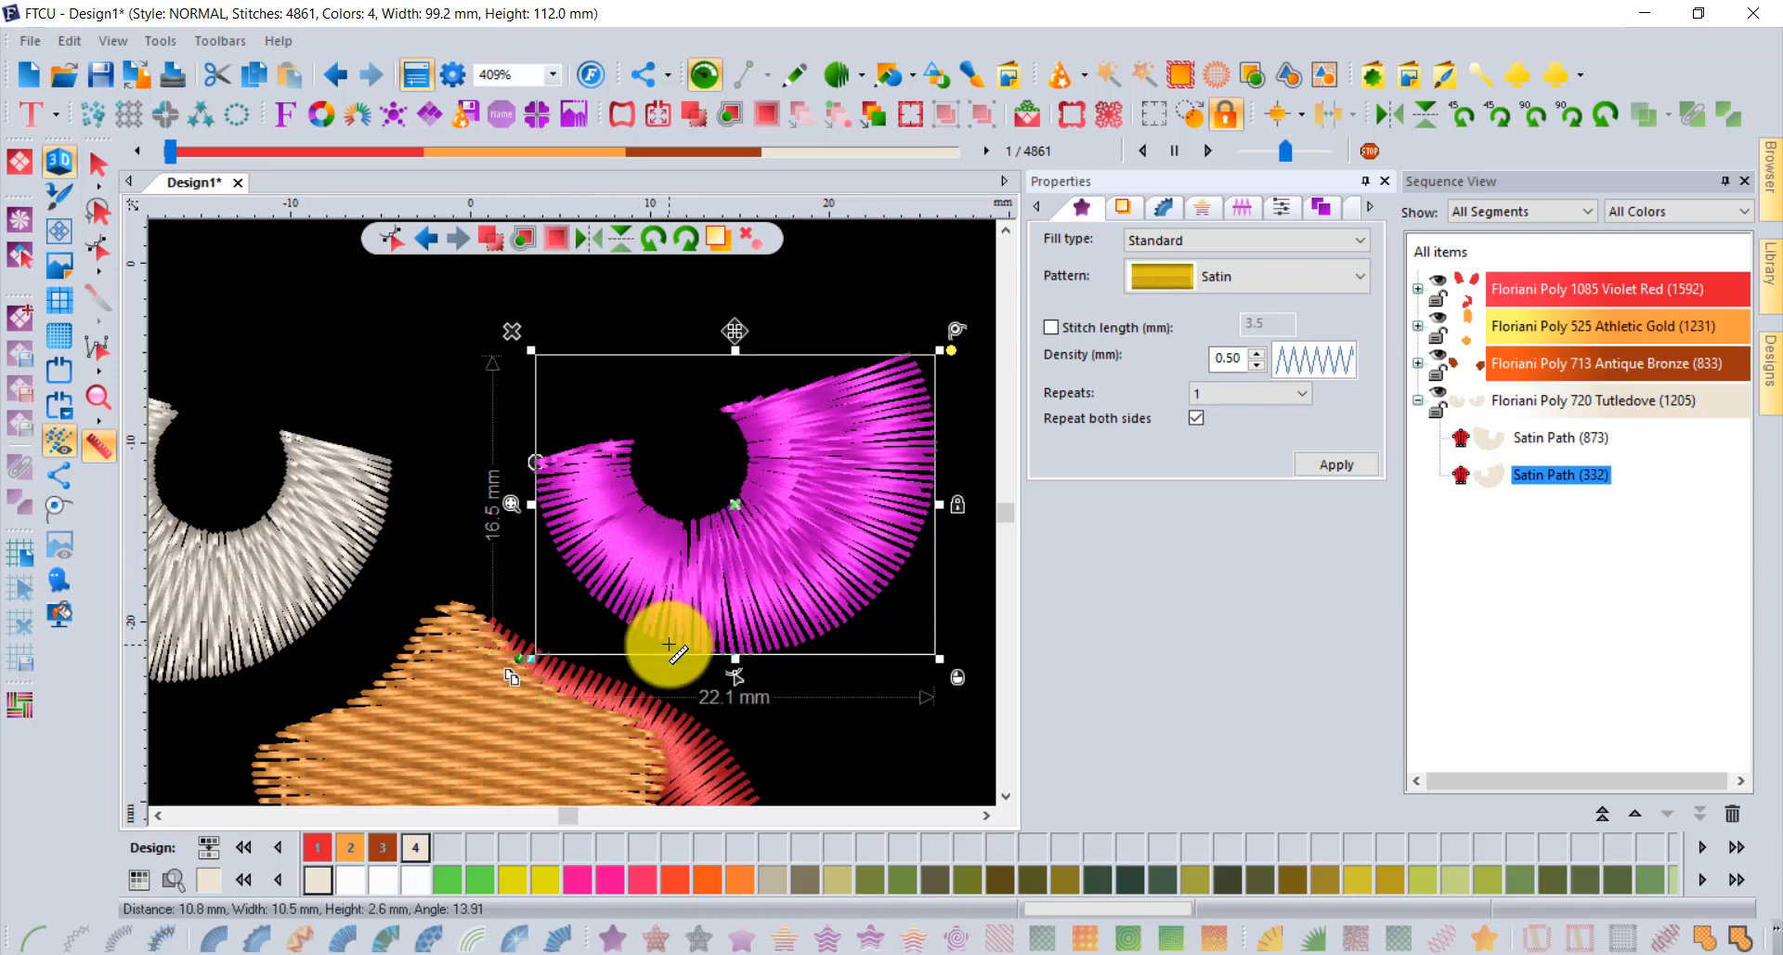
Set the random split's minimum stitch length to 2 and maximum stitch length to 6, and apply them to the right-hand eye.
{"action": "left_click", "coordinate": [1283, 208]}
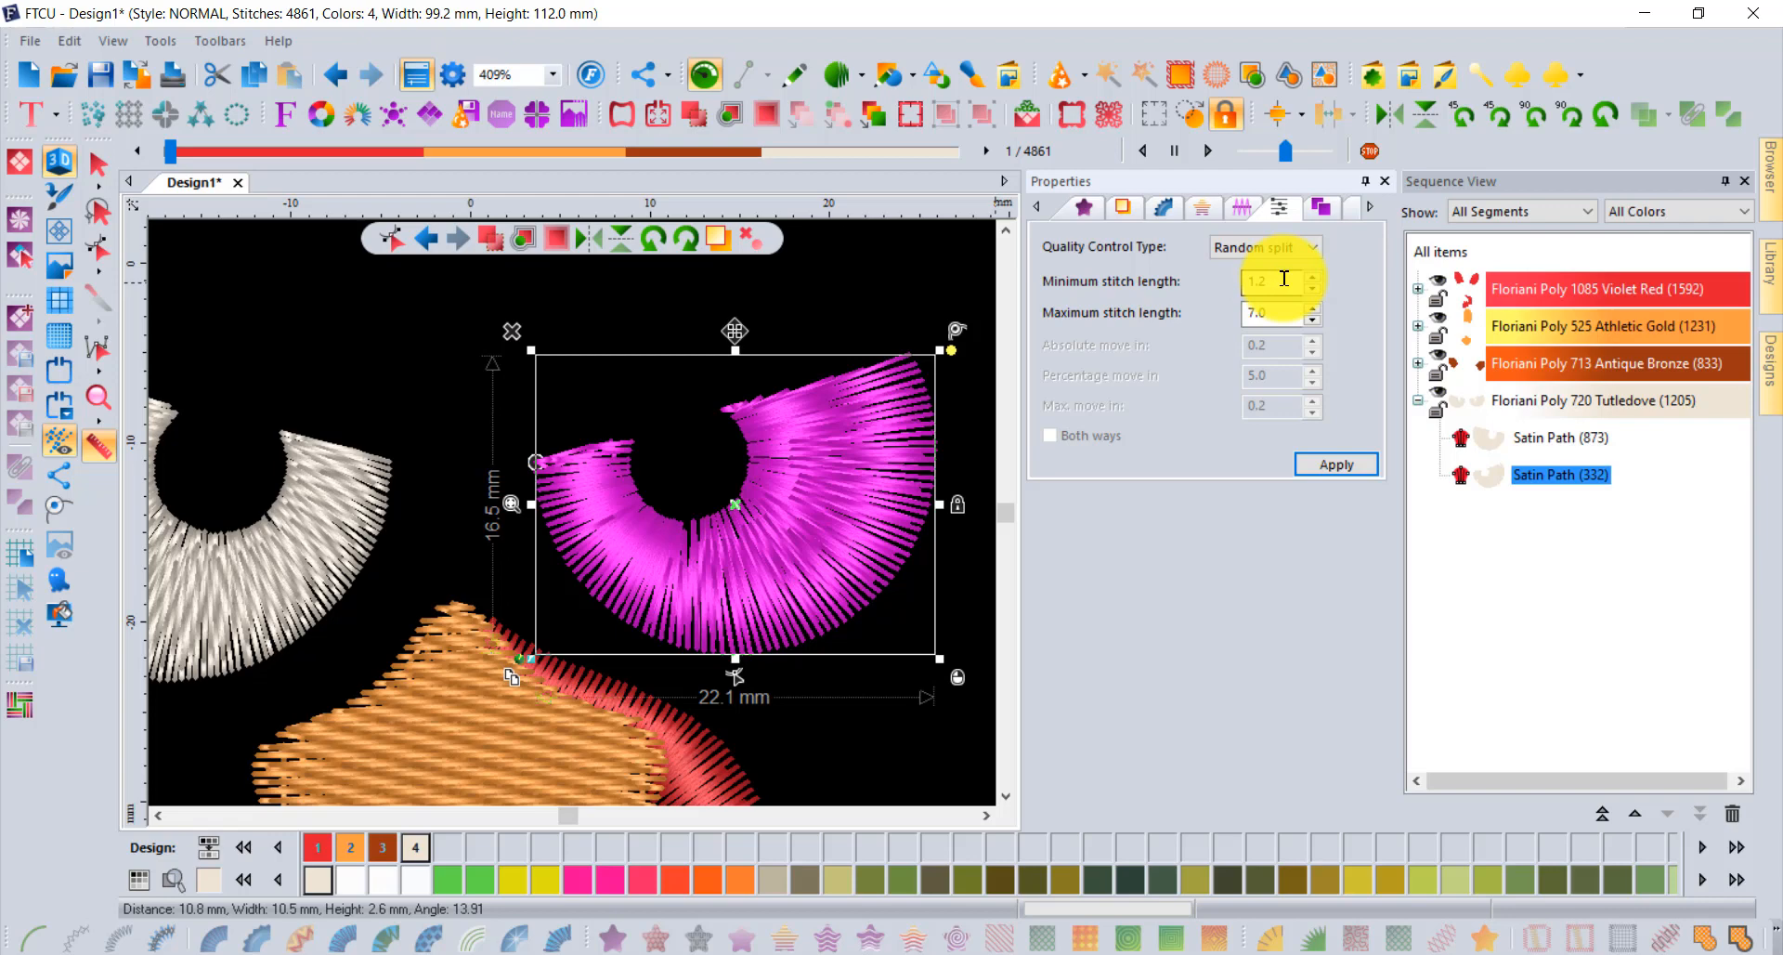
{"action": "double_click", "coordinate": [1284, 279]}
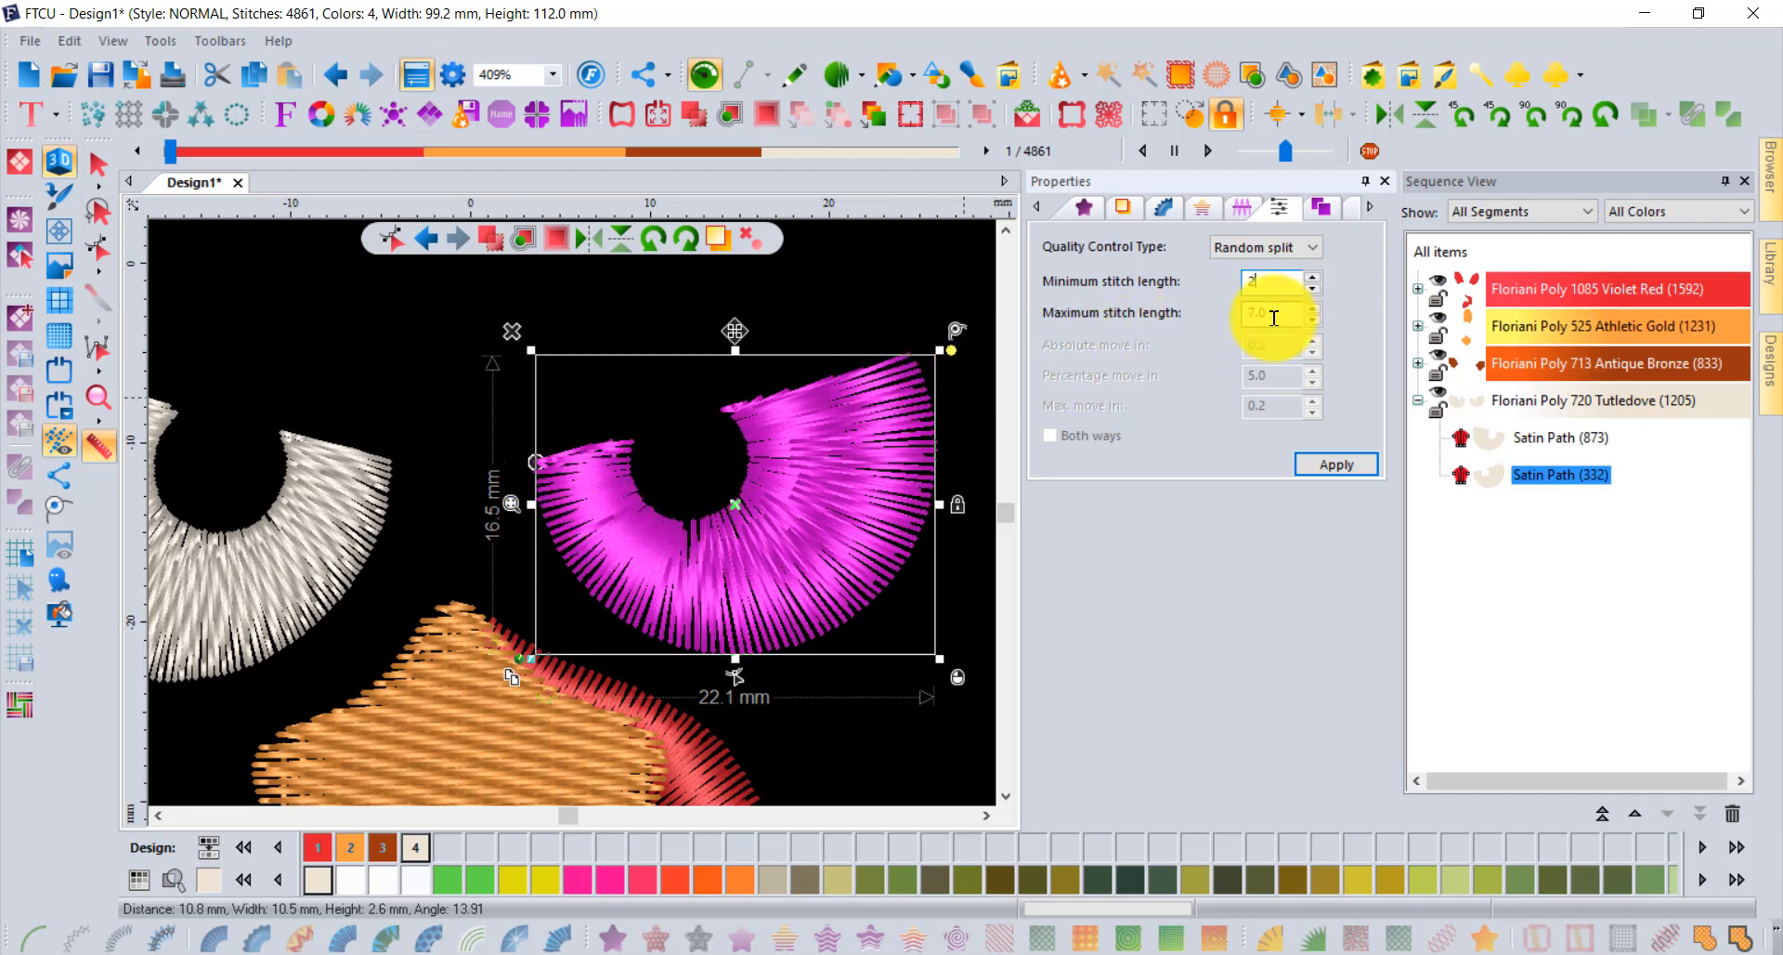
{"action": "key", "text": "Tab"}
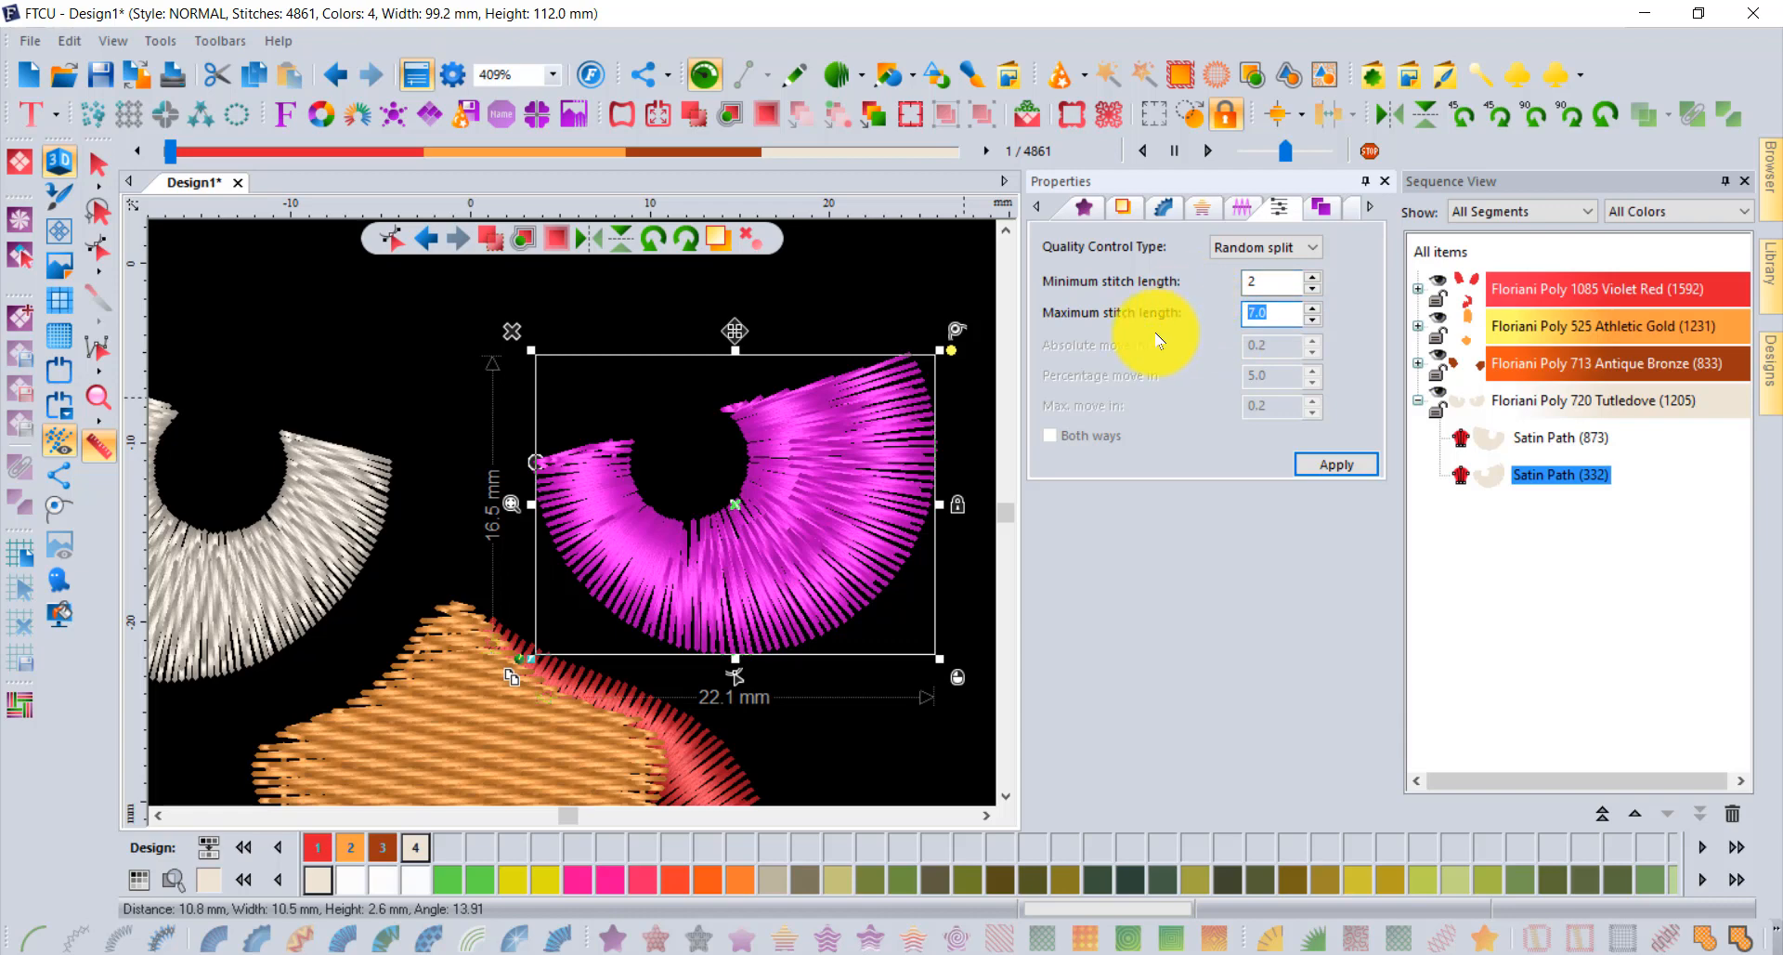
{"action": "left_click", "coordinate": [1338, 464]}
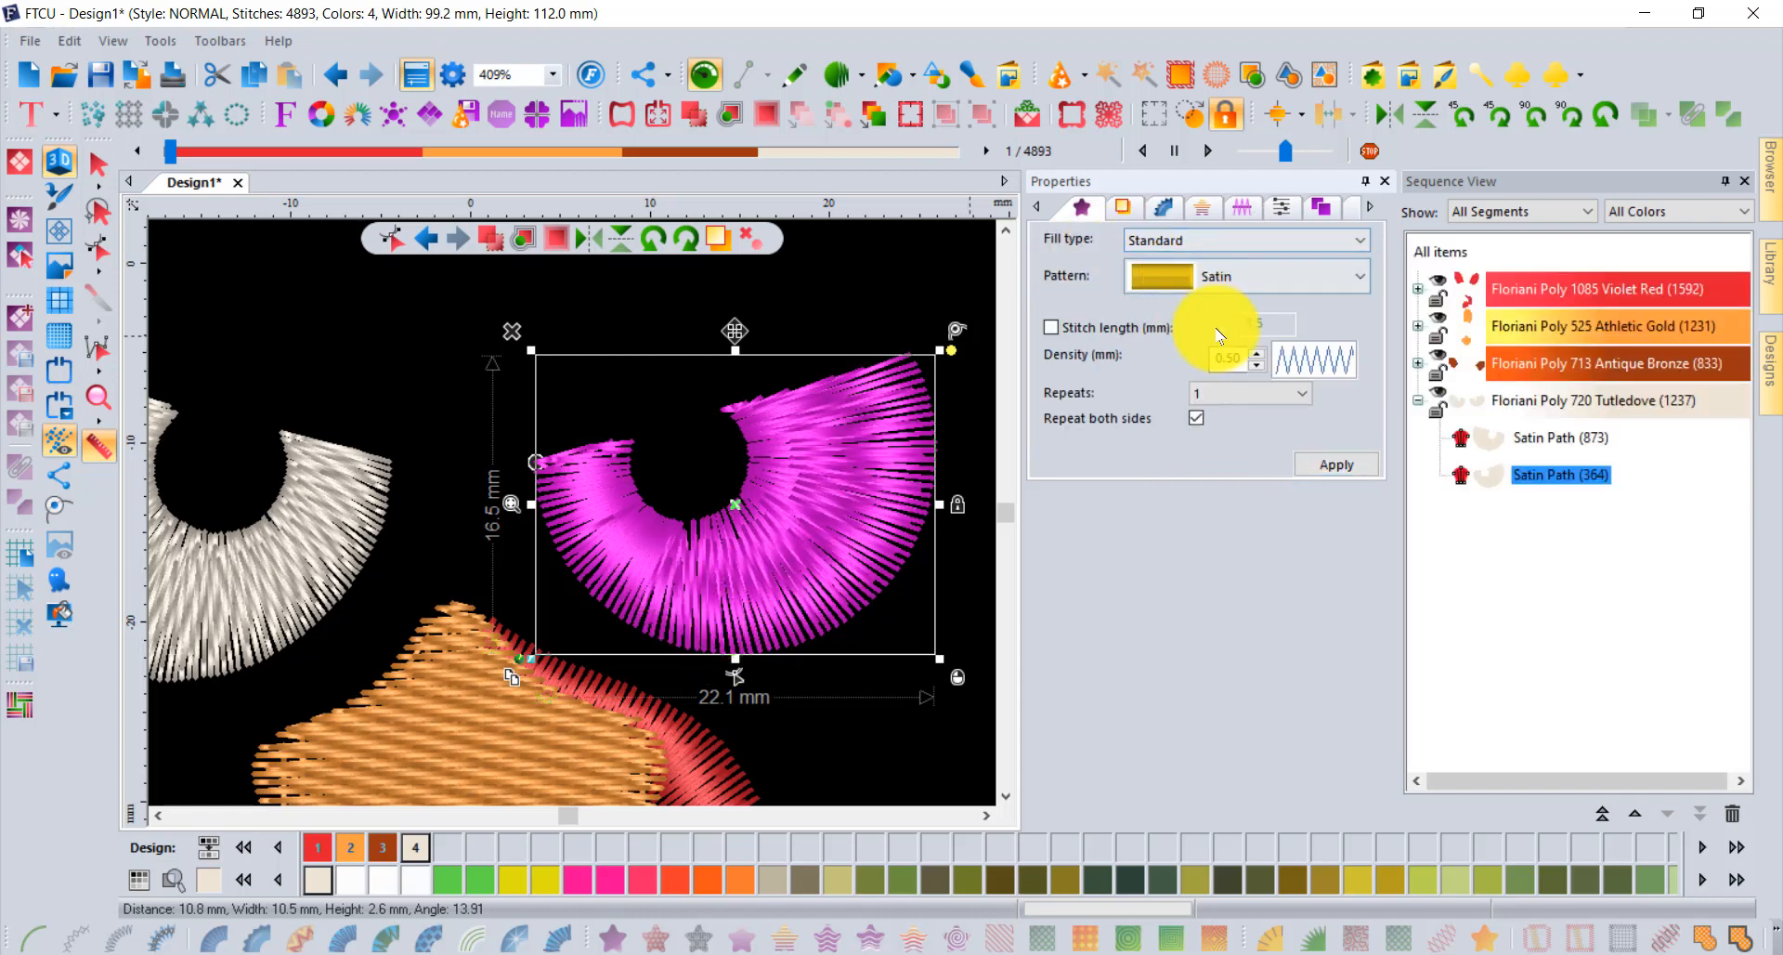
Set the right-hand eye's maximum stitch length to 5, apply it and deselect the eye.
{"action": "left_click", "coordinate": [1281, 207]}
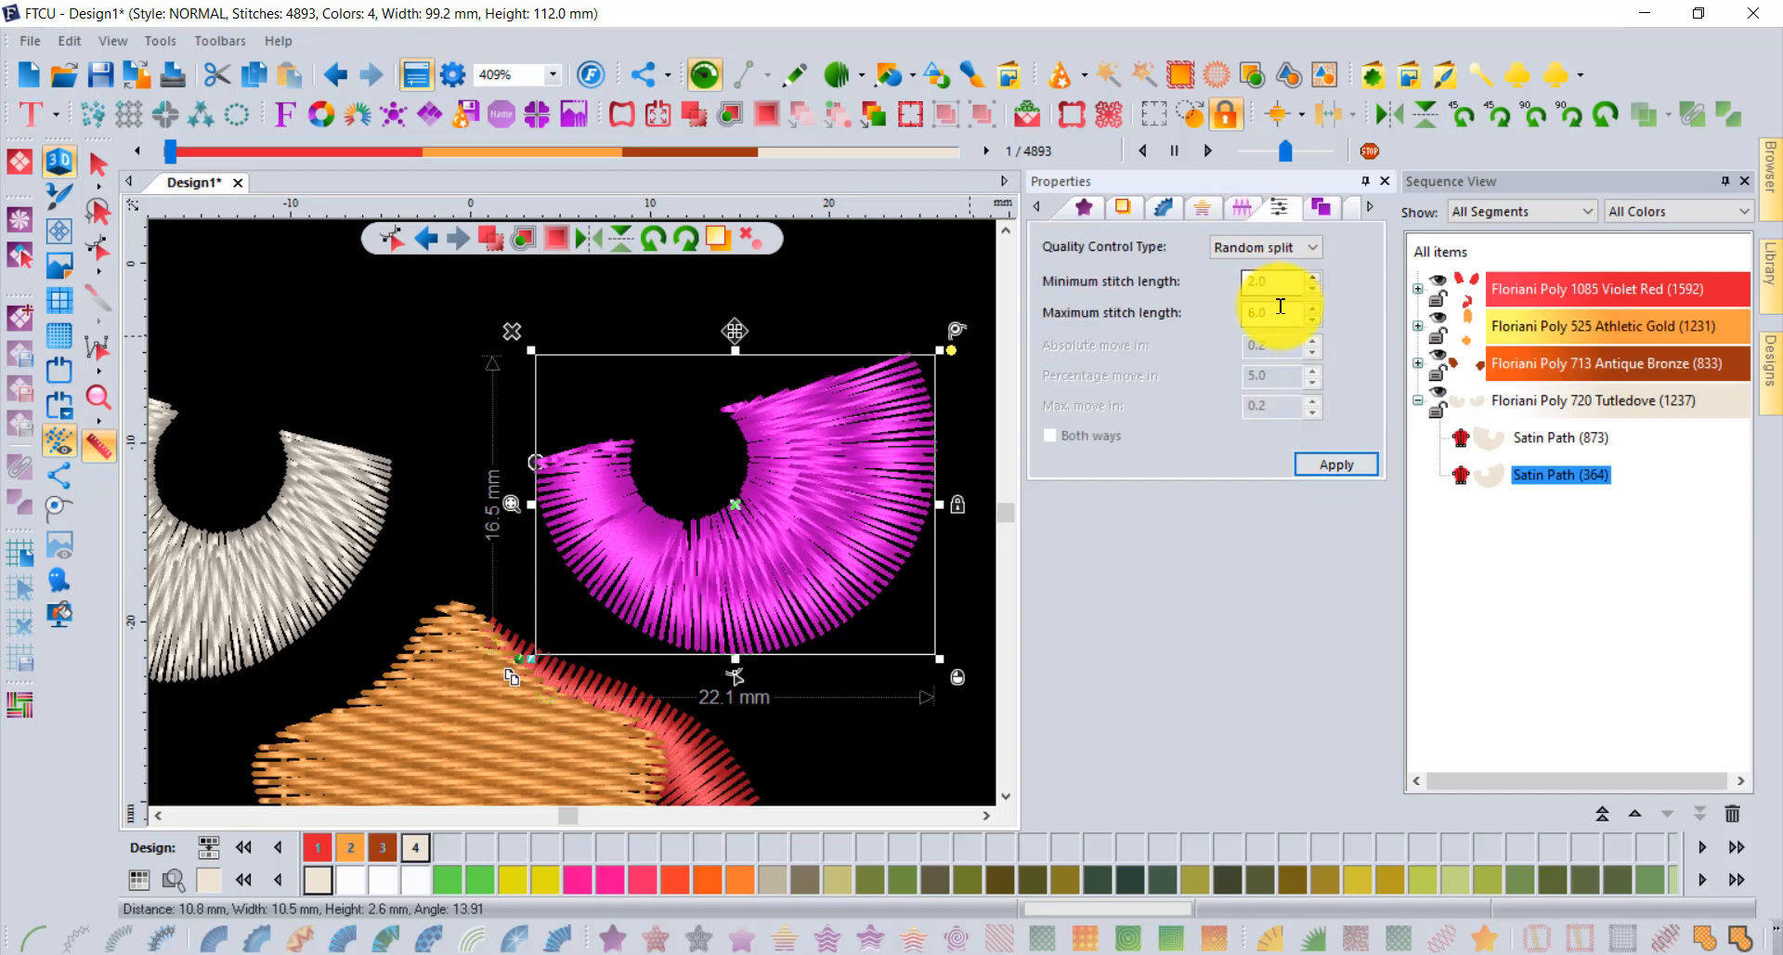
{"action": "type", "text": "5"}
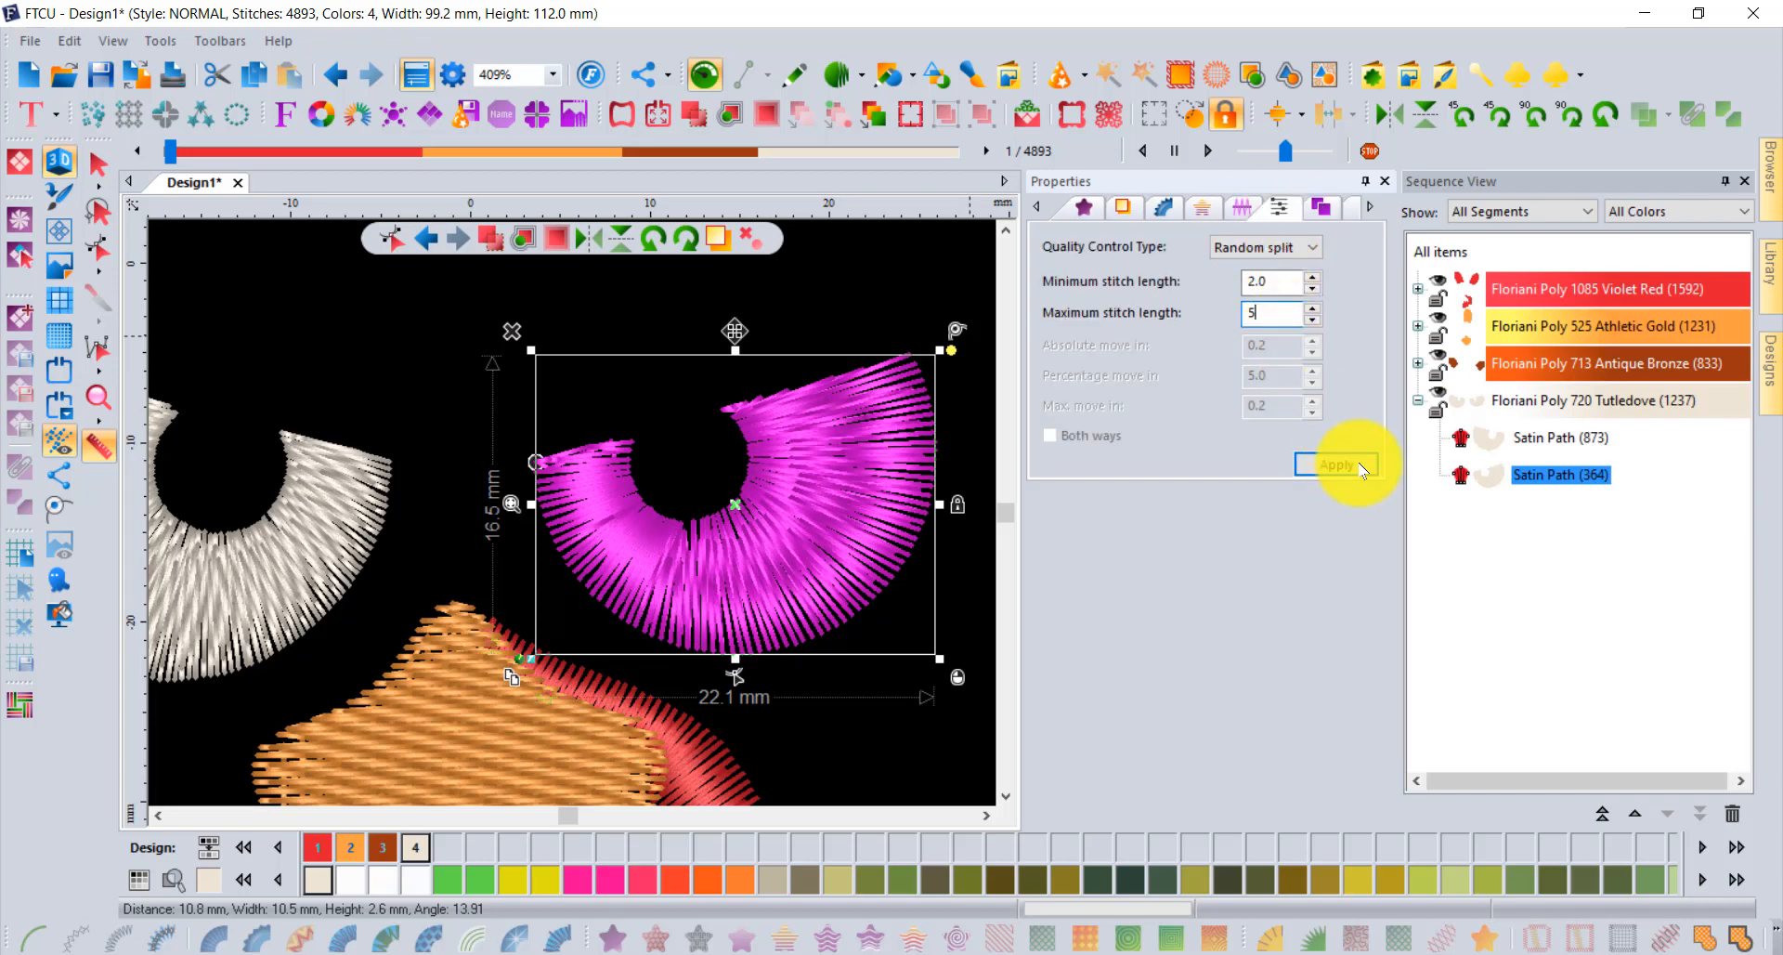
{"action": "left_click", "coordinate": [1347, 473]}
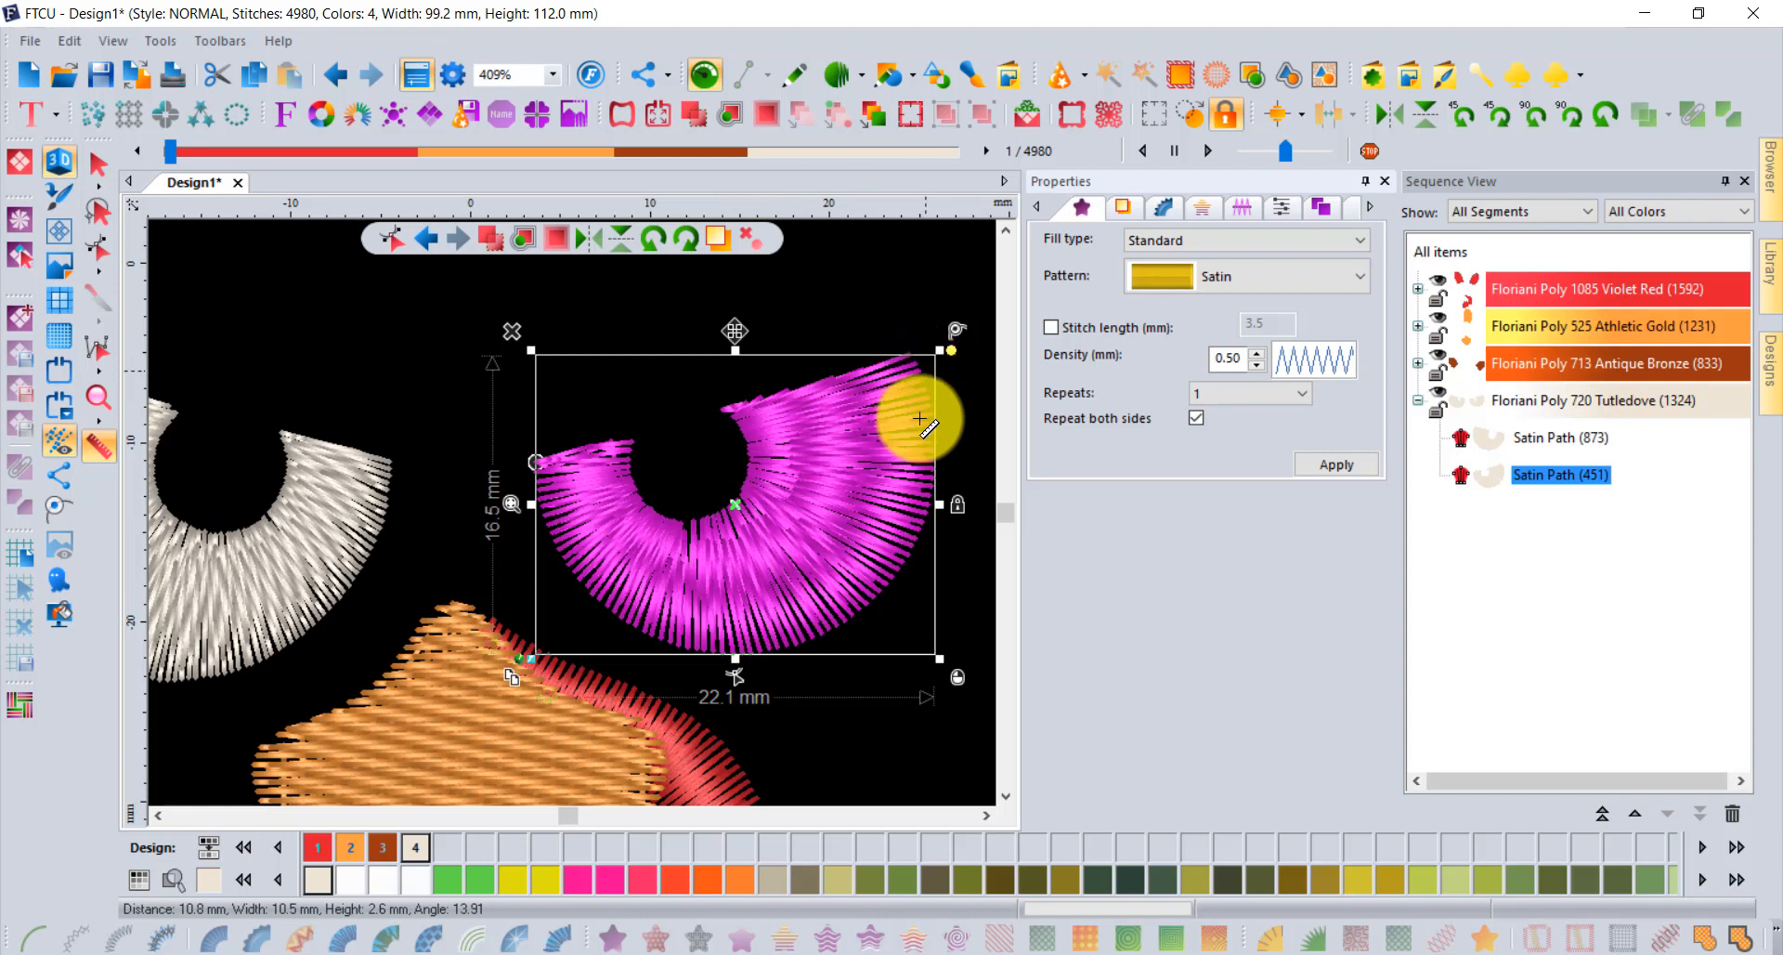
{"action": "scroll", "coordinate": [876, 518], "scroll_direction": "down", "scroll_amount": 3}
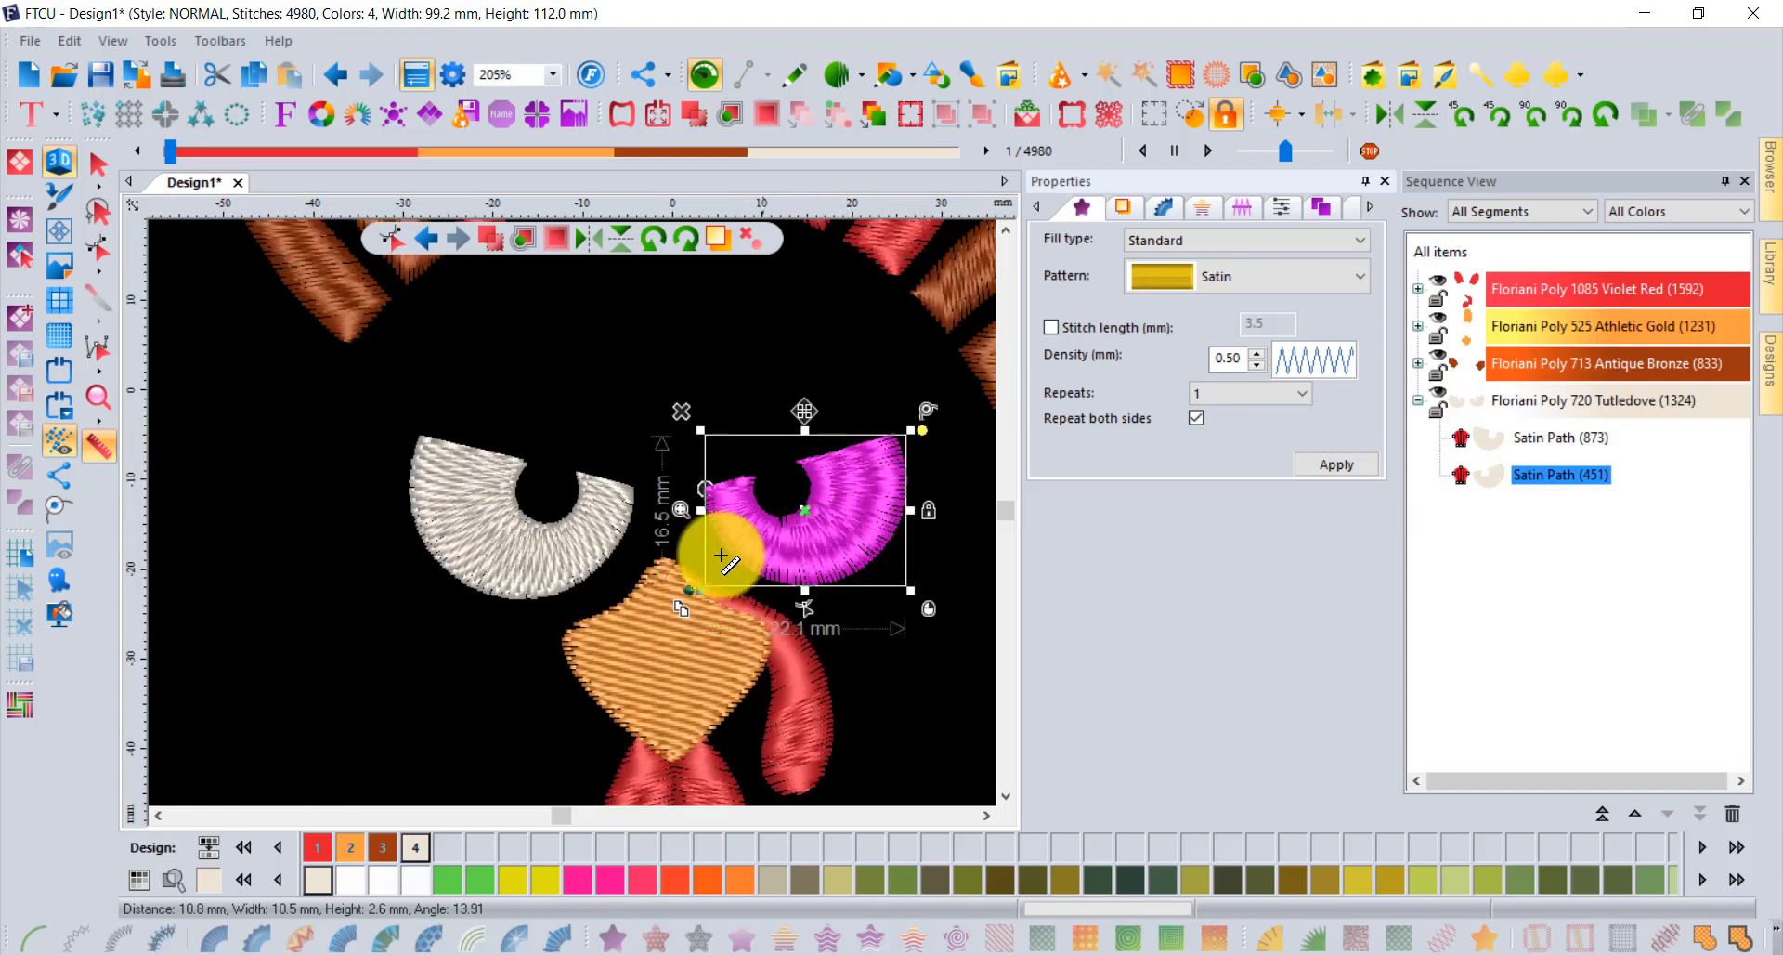
{"action": "left_click", "coordinate": [98, 164]}
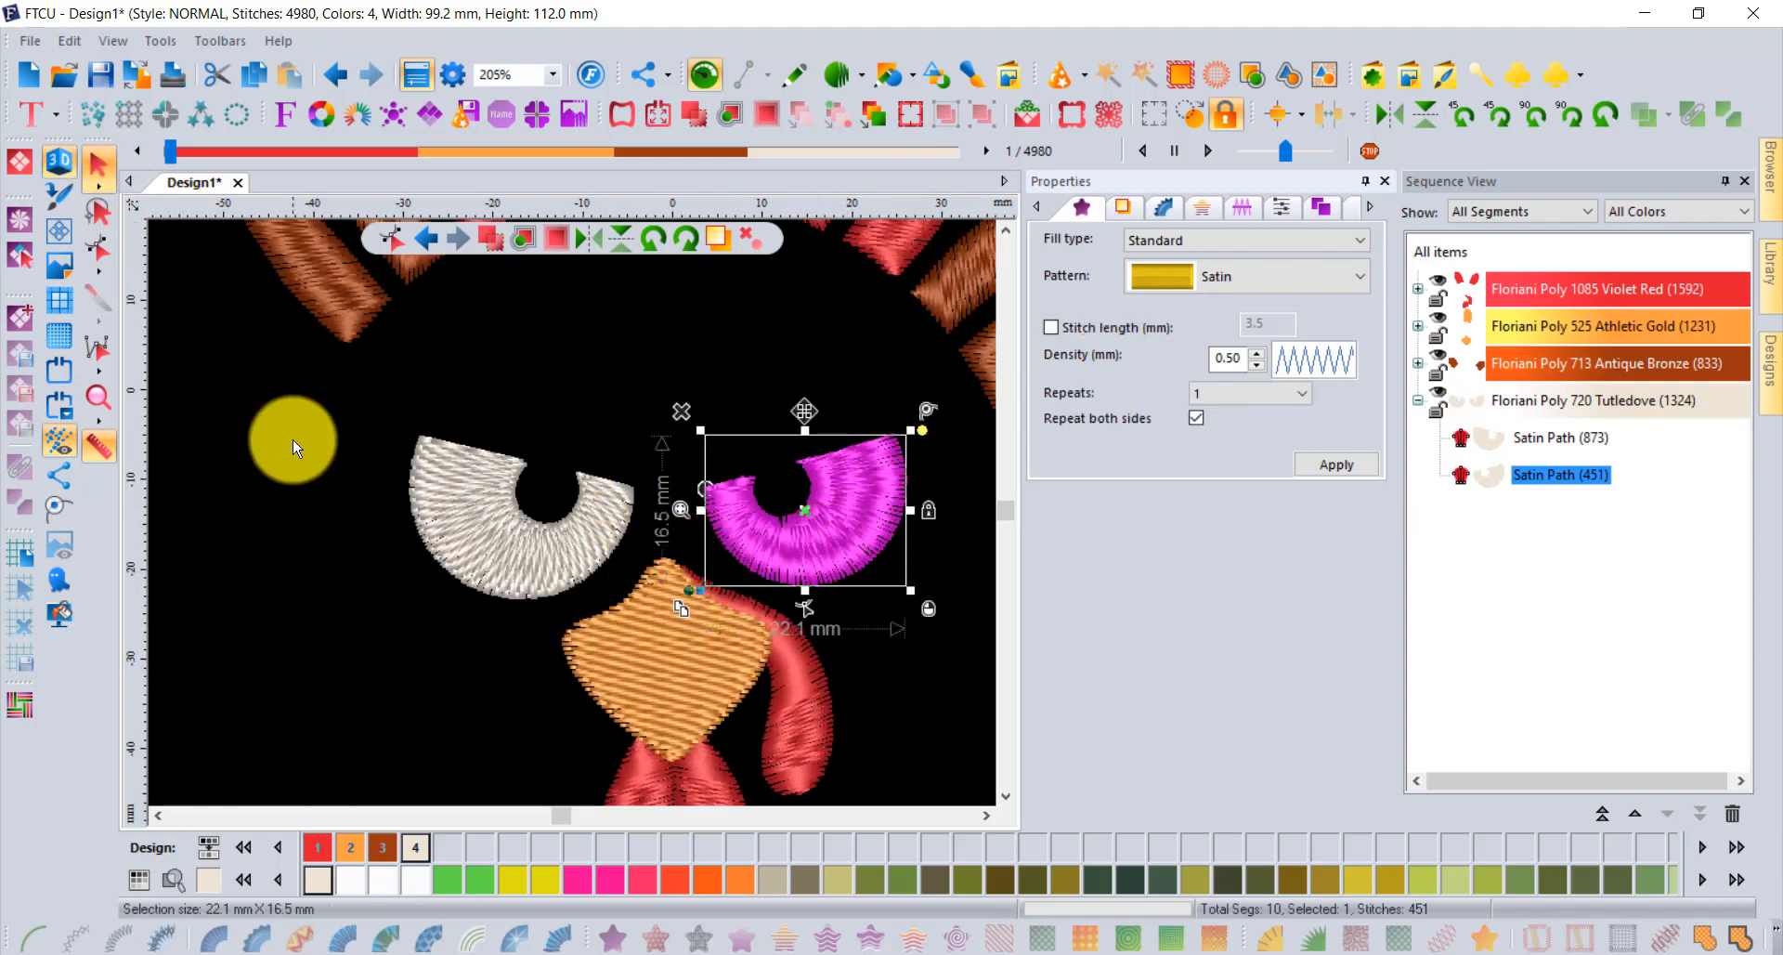
{"action": "left_click", "coordinate": [293, 436]}
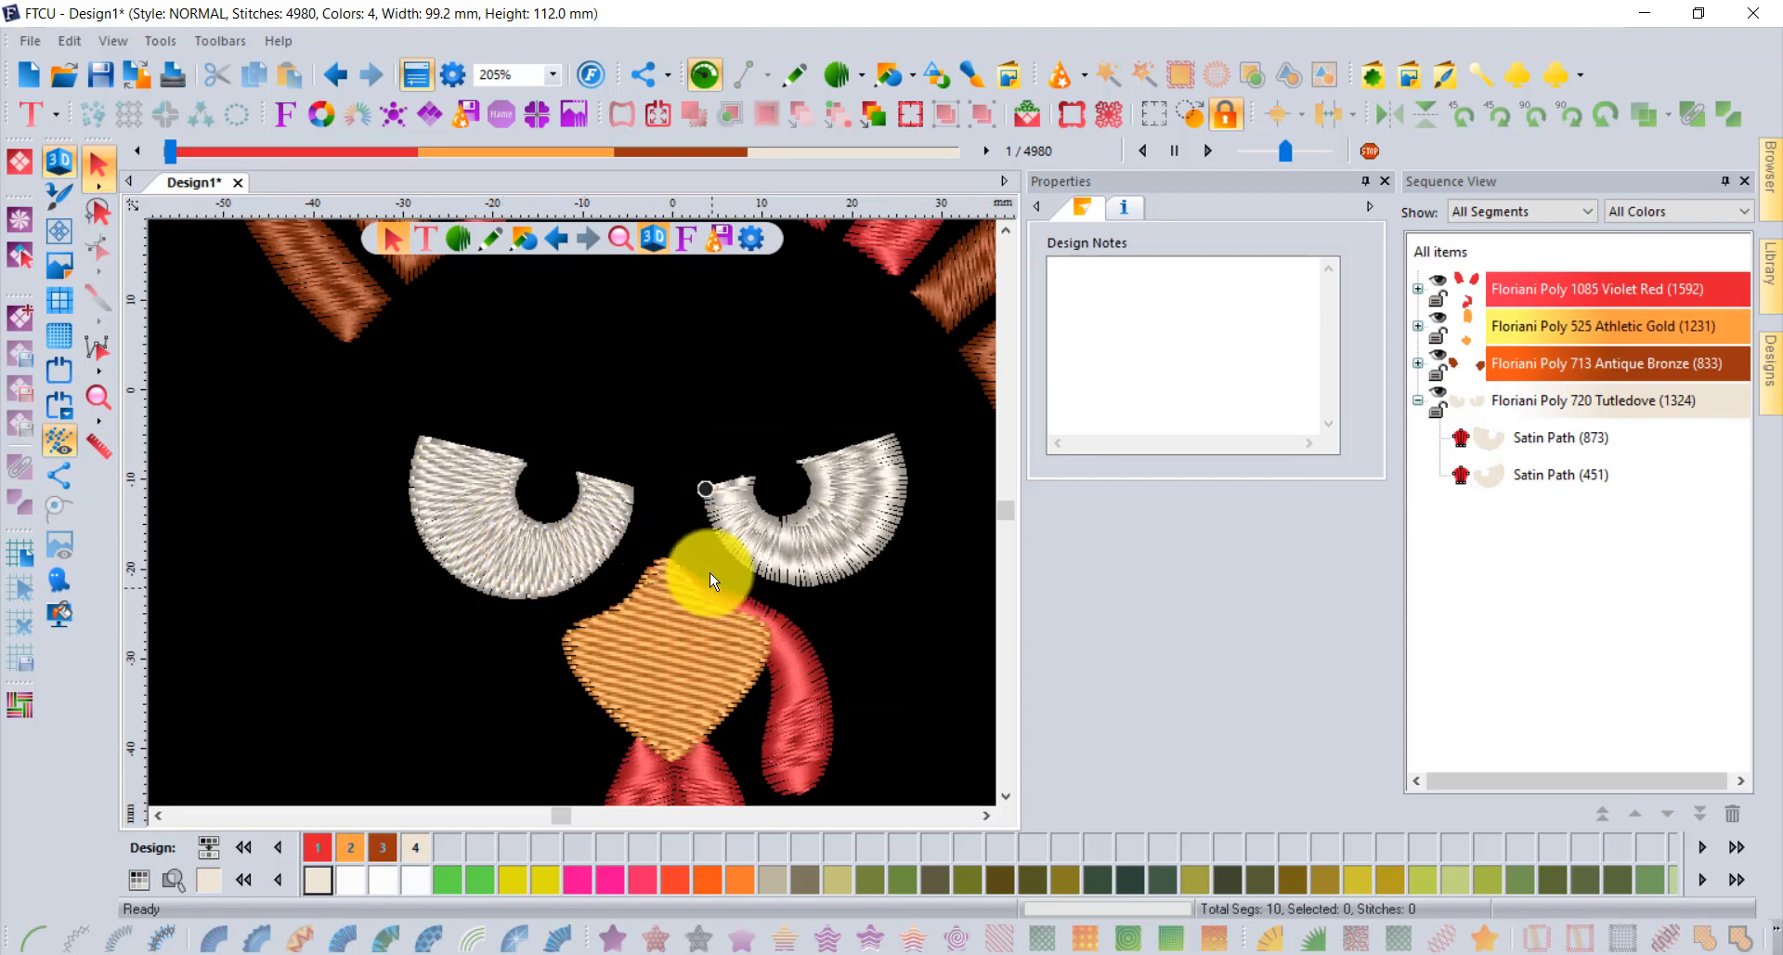
Change the fill pattern of the right-hand eye to Pattern 1 and apply it.
{"action": "left_click", "coordinate": [854, 561]}
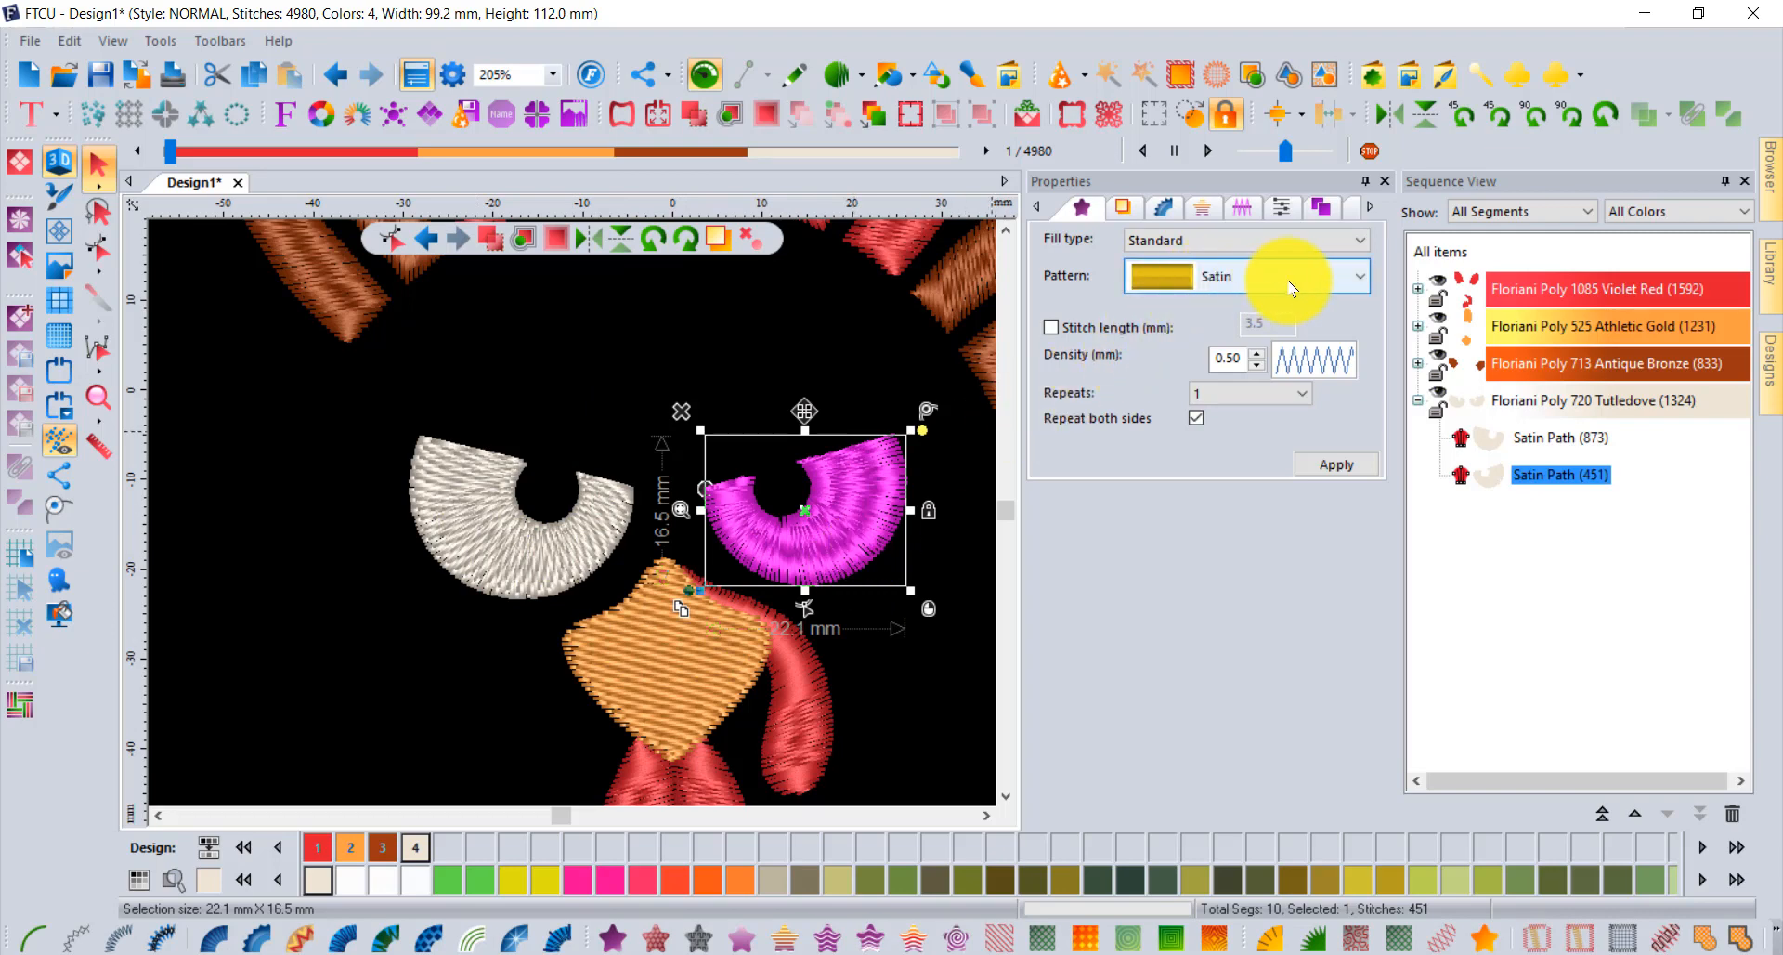
{"action": "left_click", "coordinate": [1328, 279]}
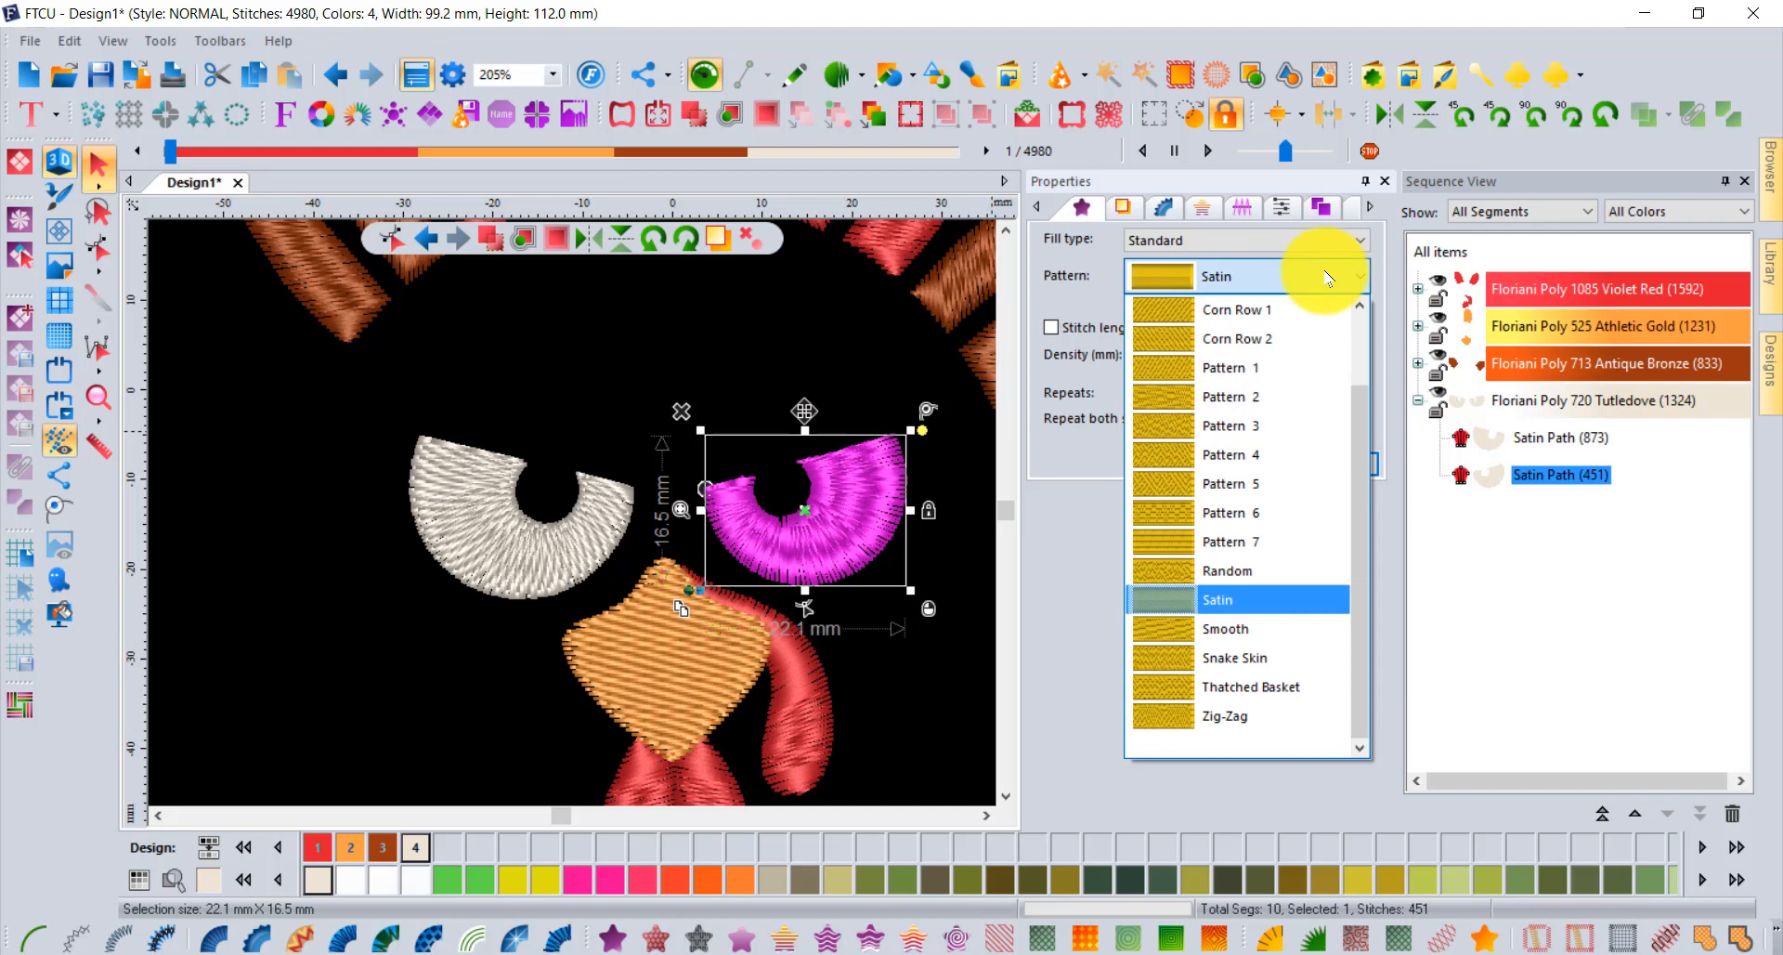
{"action": "scroll", "coordinate": [1305, 497], "scroll_direction": "up", "scroll_amount": 1}
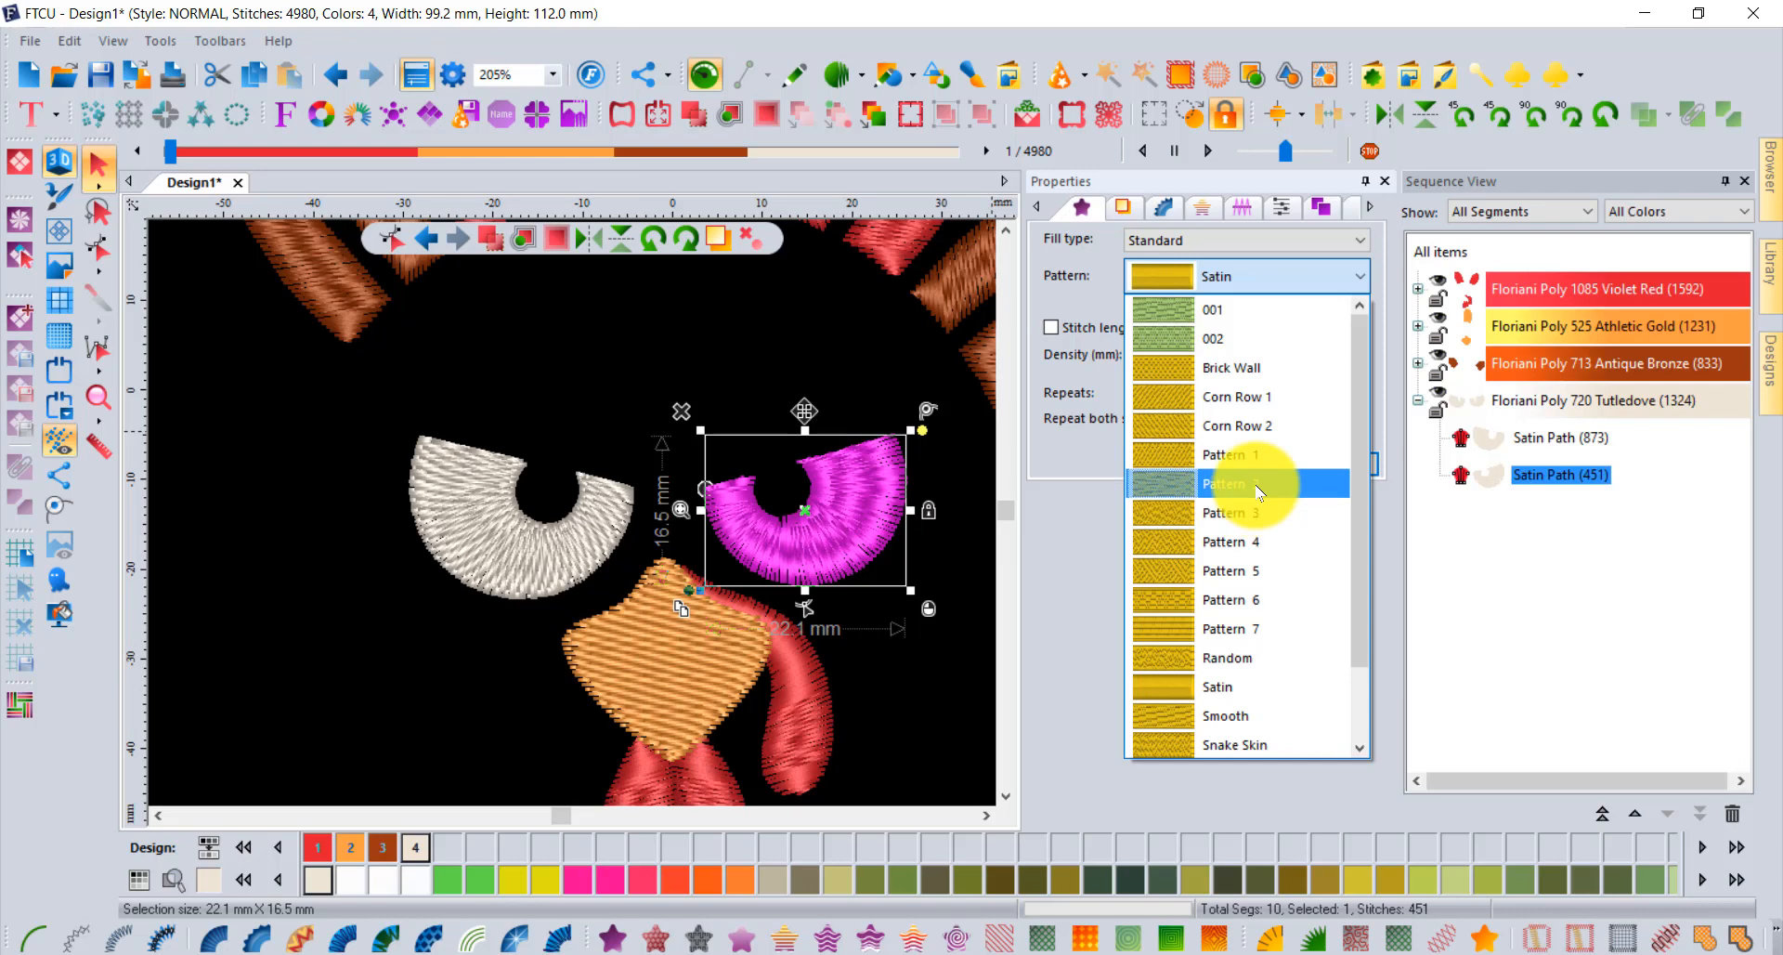
{"action": "left_click", "coordinate": [1243, 454]}
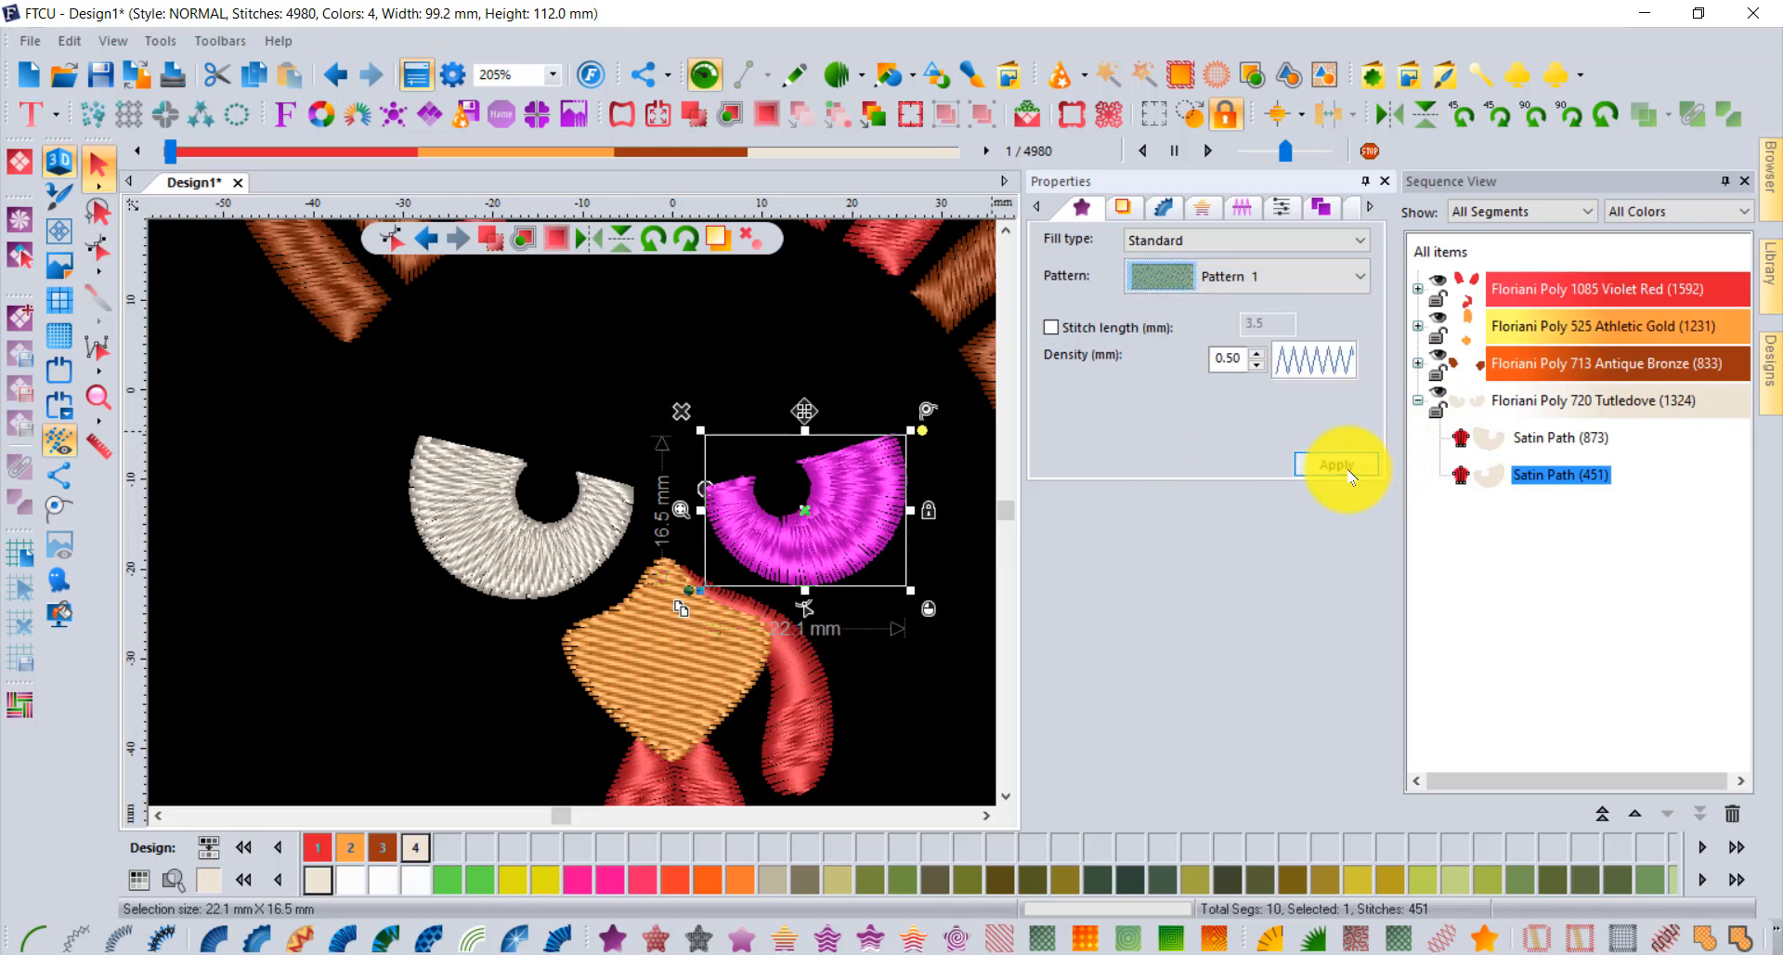
{"action": "left_click", "coordinate": [1338, 464]}
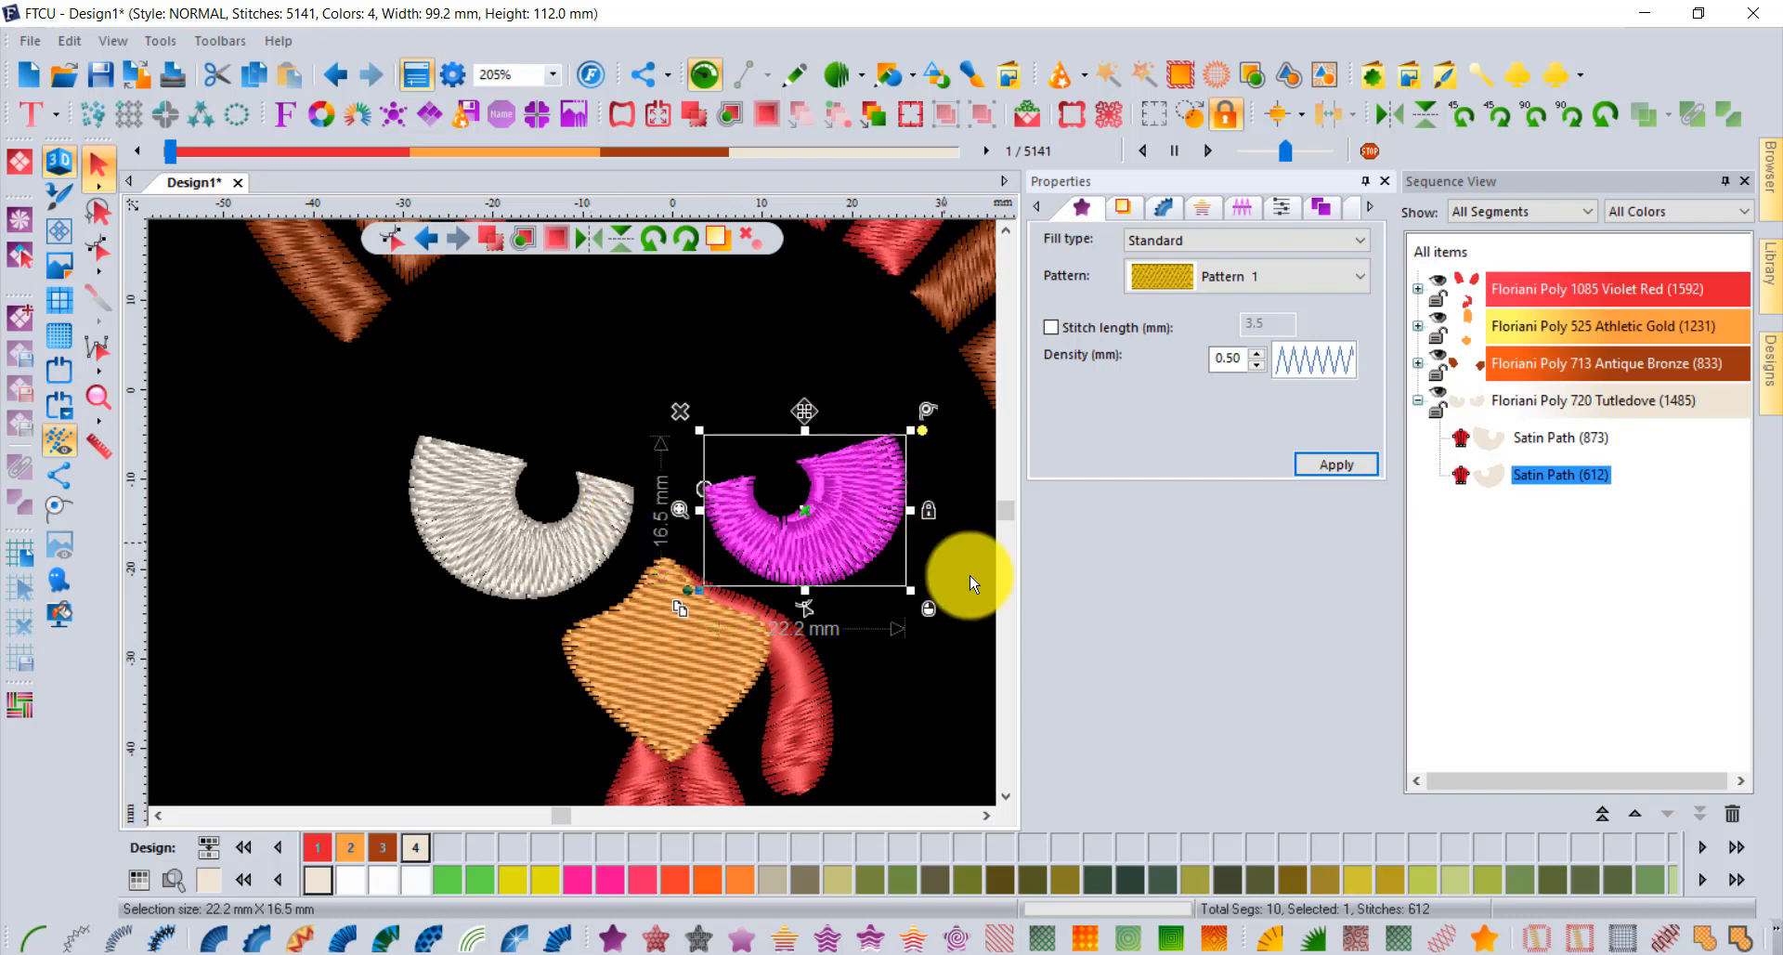
Convert the right-hand eye to artwork and turn that outline into an Auto Satin.
{"action": "left_click", "coordinate": [1483, 936]}
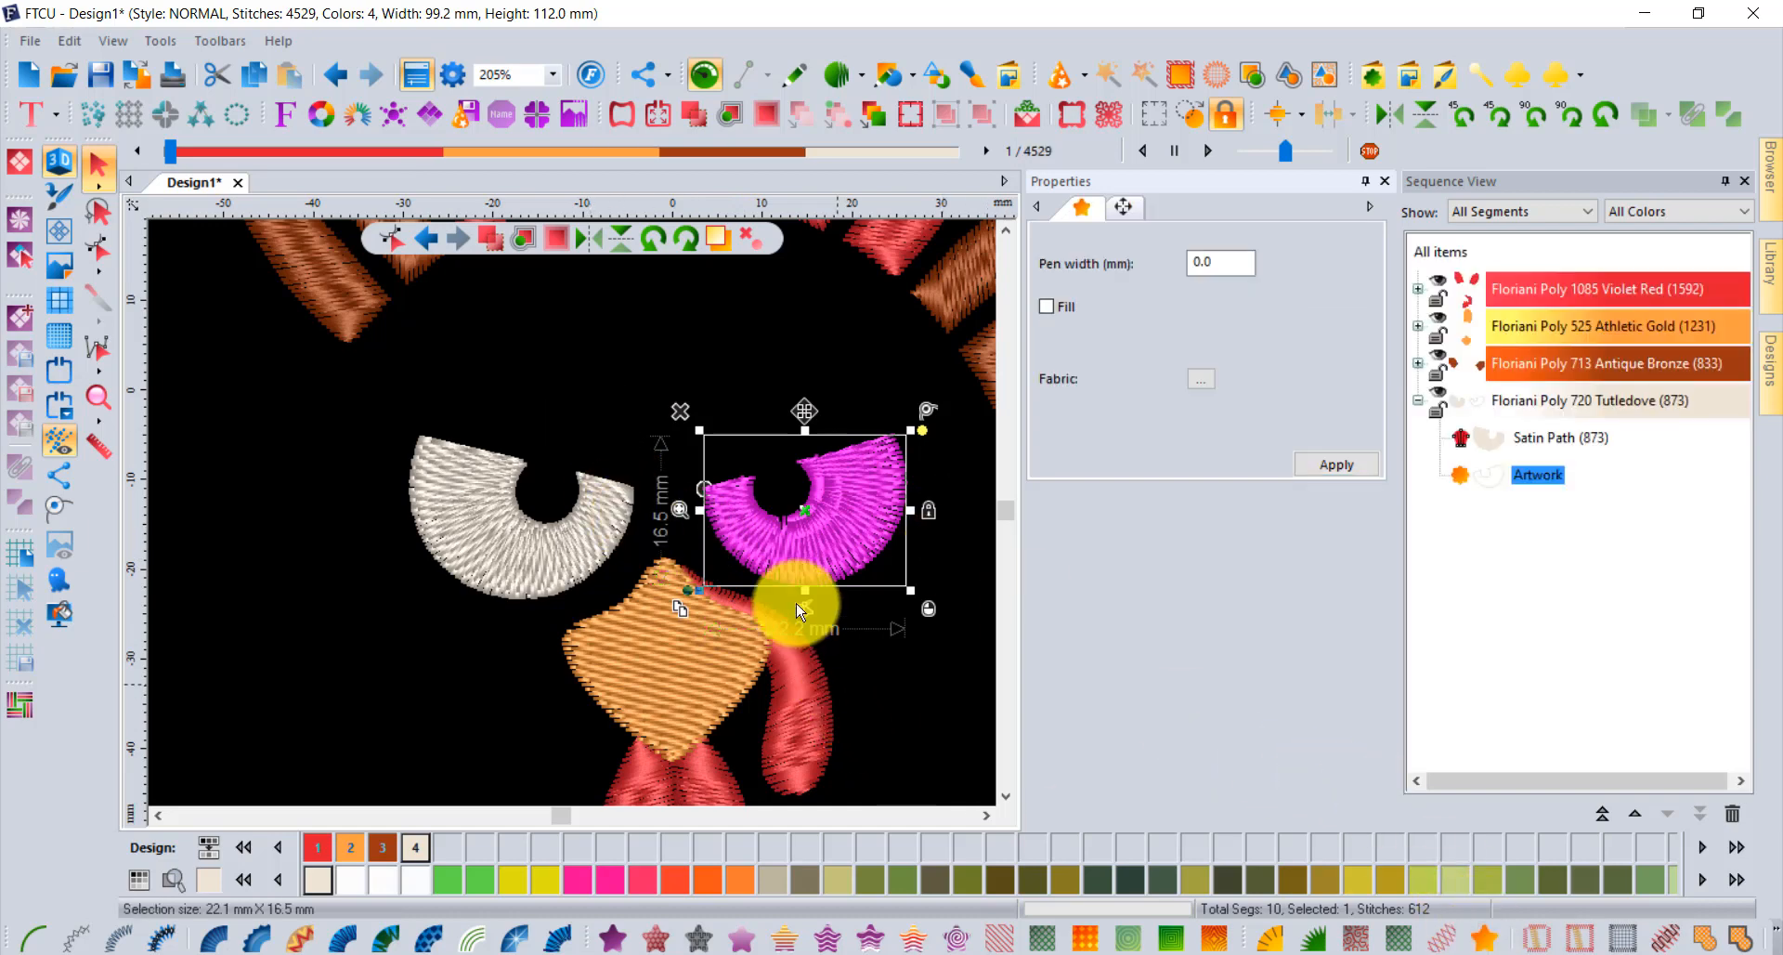
{"action": "left_click", "coordinate": [985, 817]}
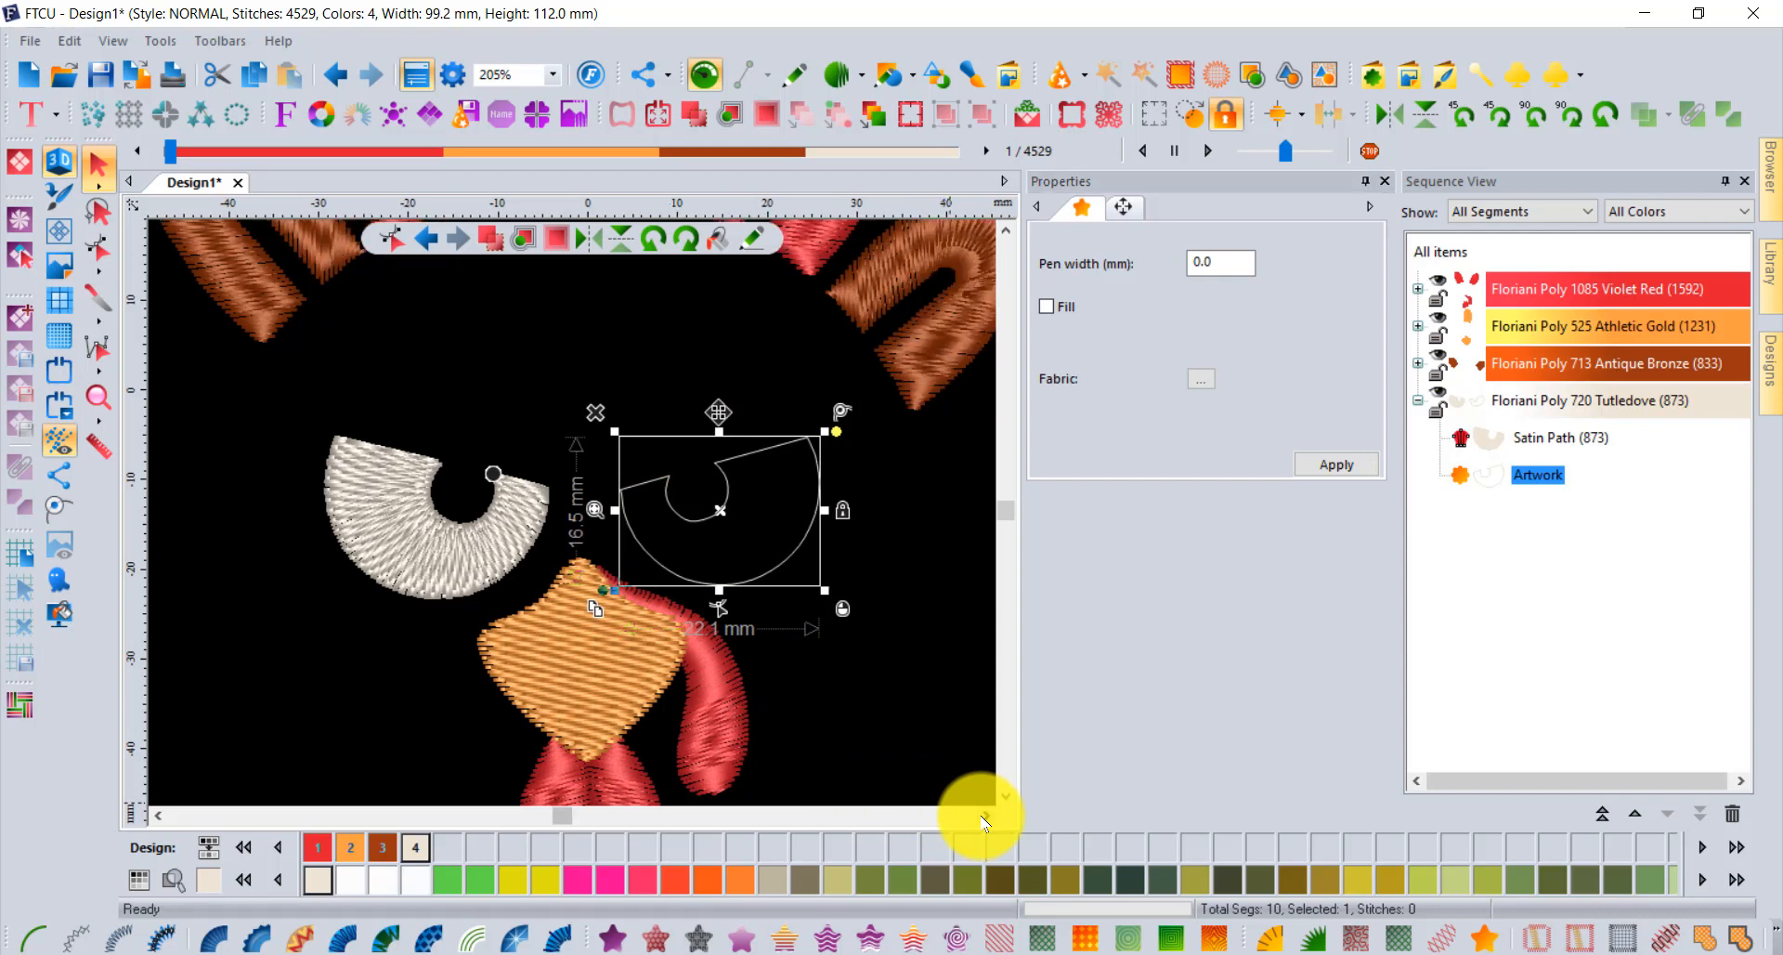
{"action": "left_click", "coordinate": [557, 939]}
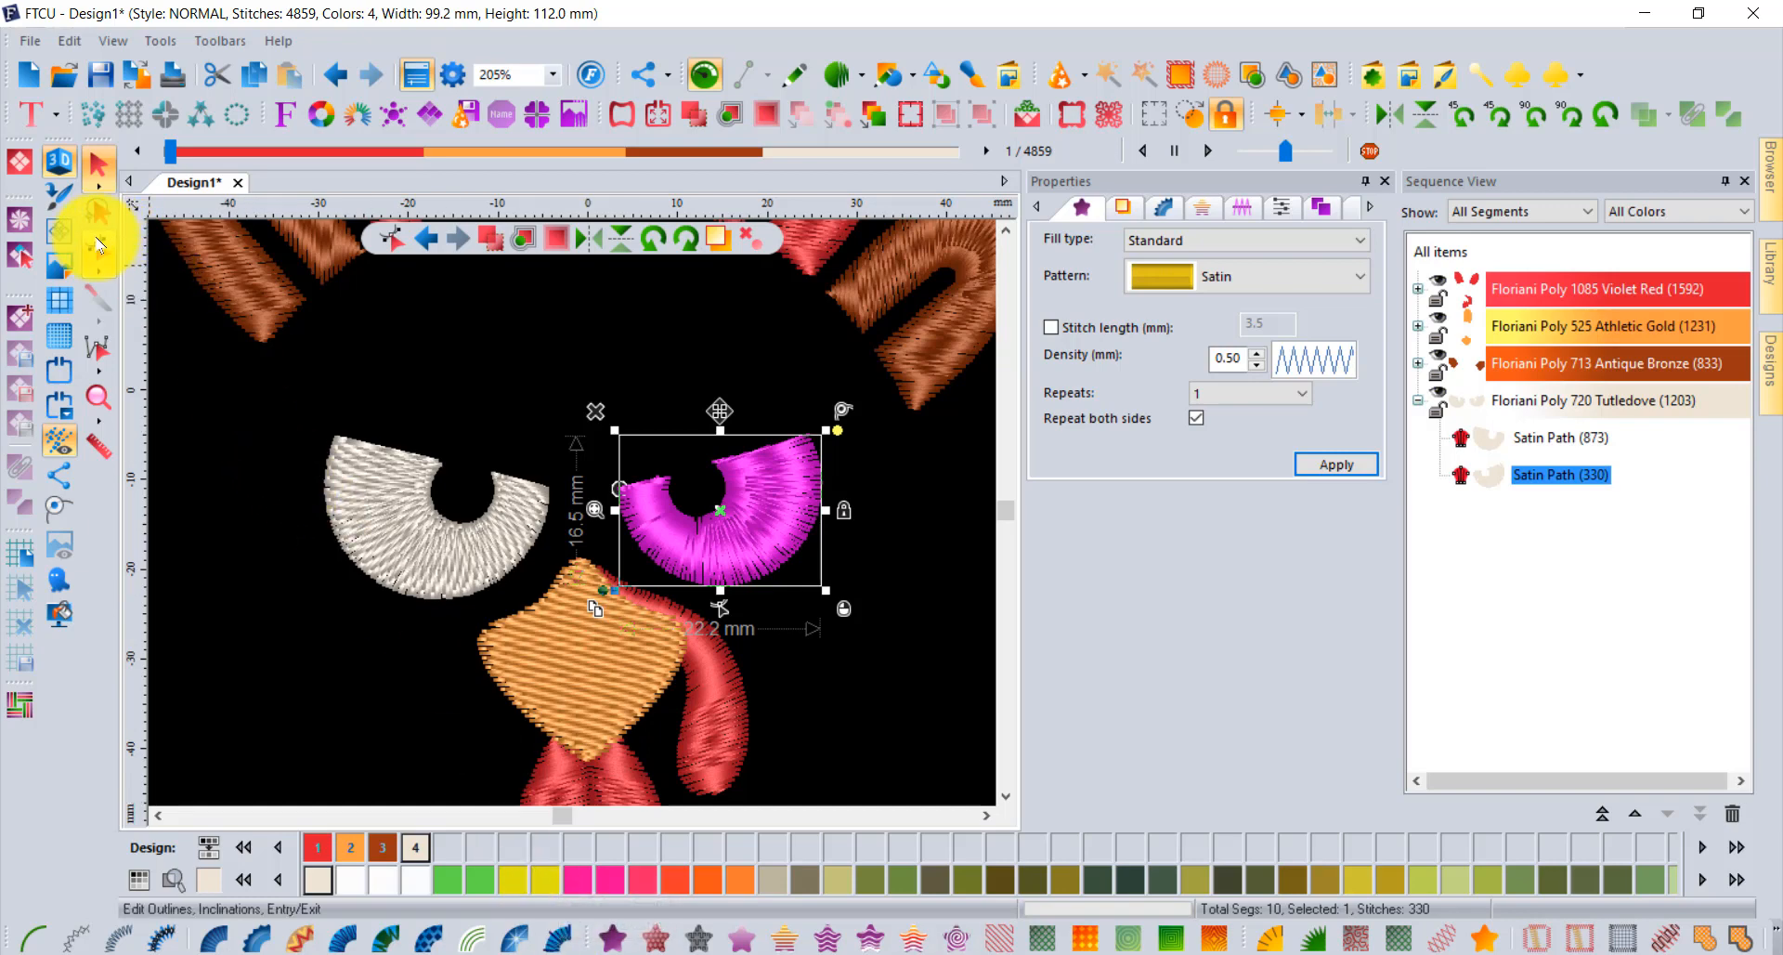
Reposition the ends of inclination lines along the lower middle and left side of the right-hand eye to even out its satin stitches.
{"action": "left_click", "coordinate": [98, 248]}
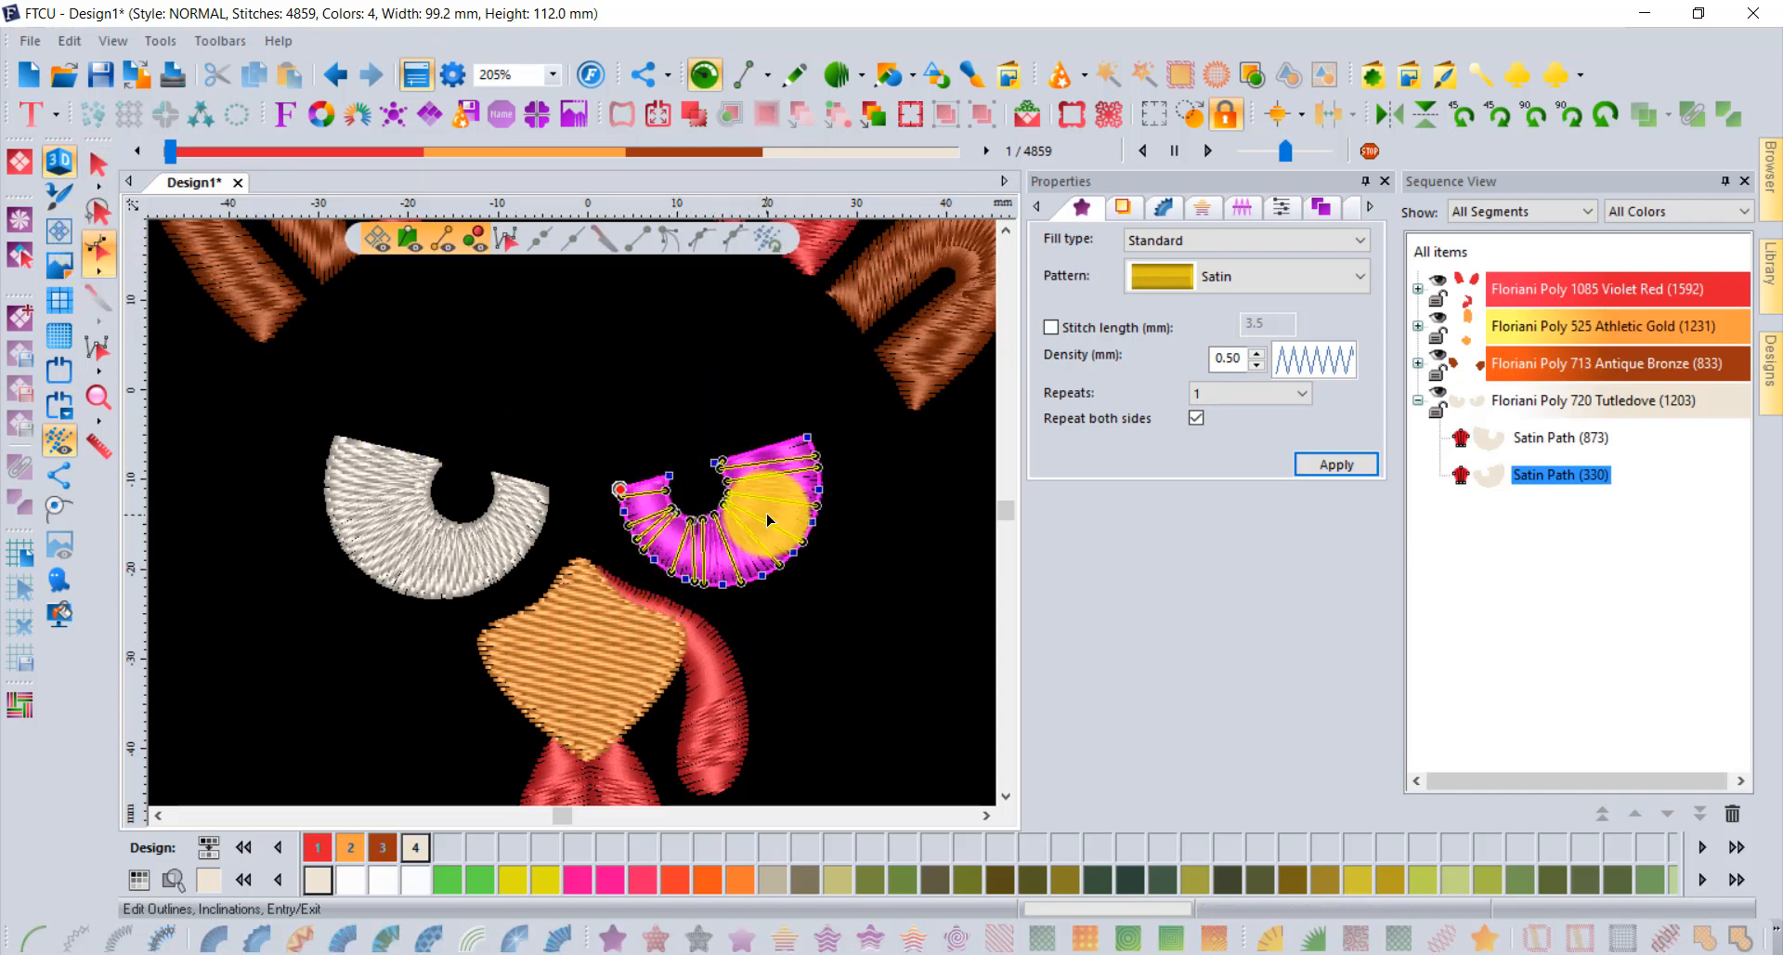
{"action": "scroll", "coordinate": [767, 520], "scroll_direction": "up", "scroll_amount": 2}
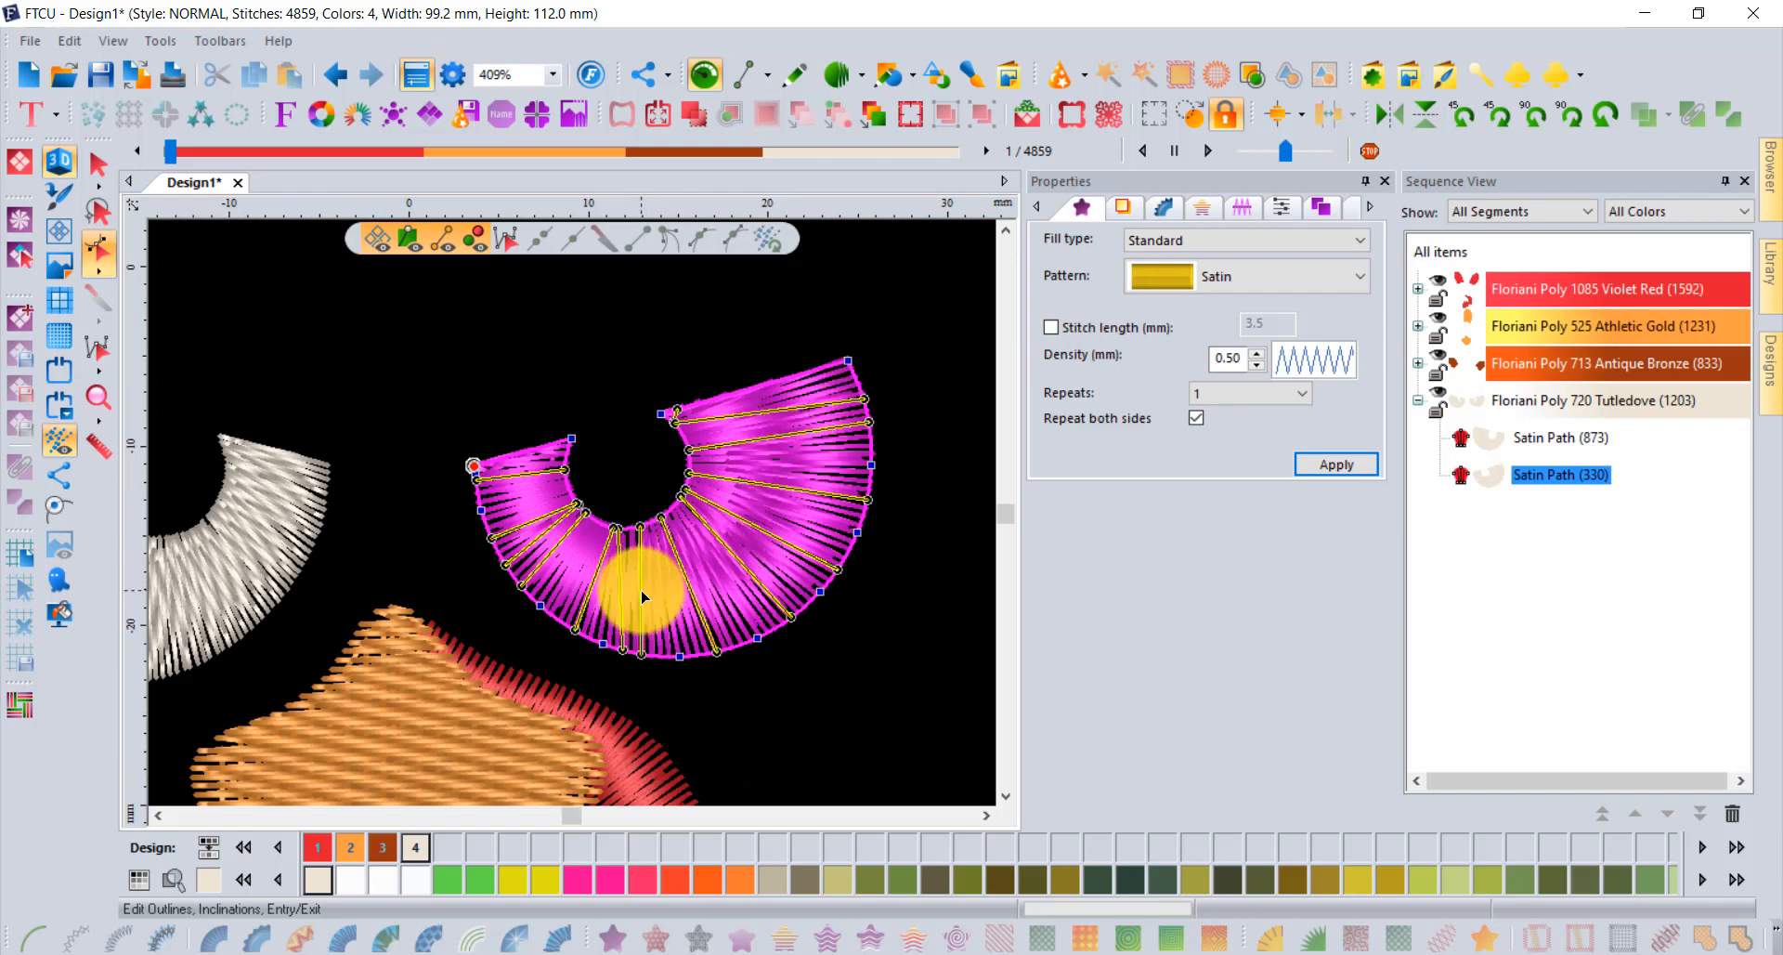
{"action": "scroll", "coordinate": [644, 595], "scroll_direction": "up", "scroll_amount": 2}
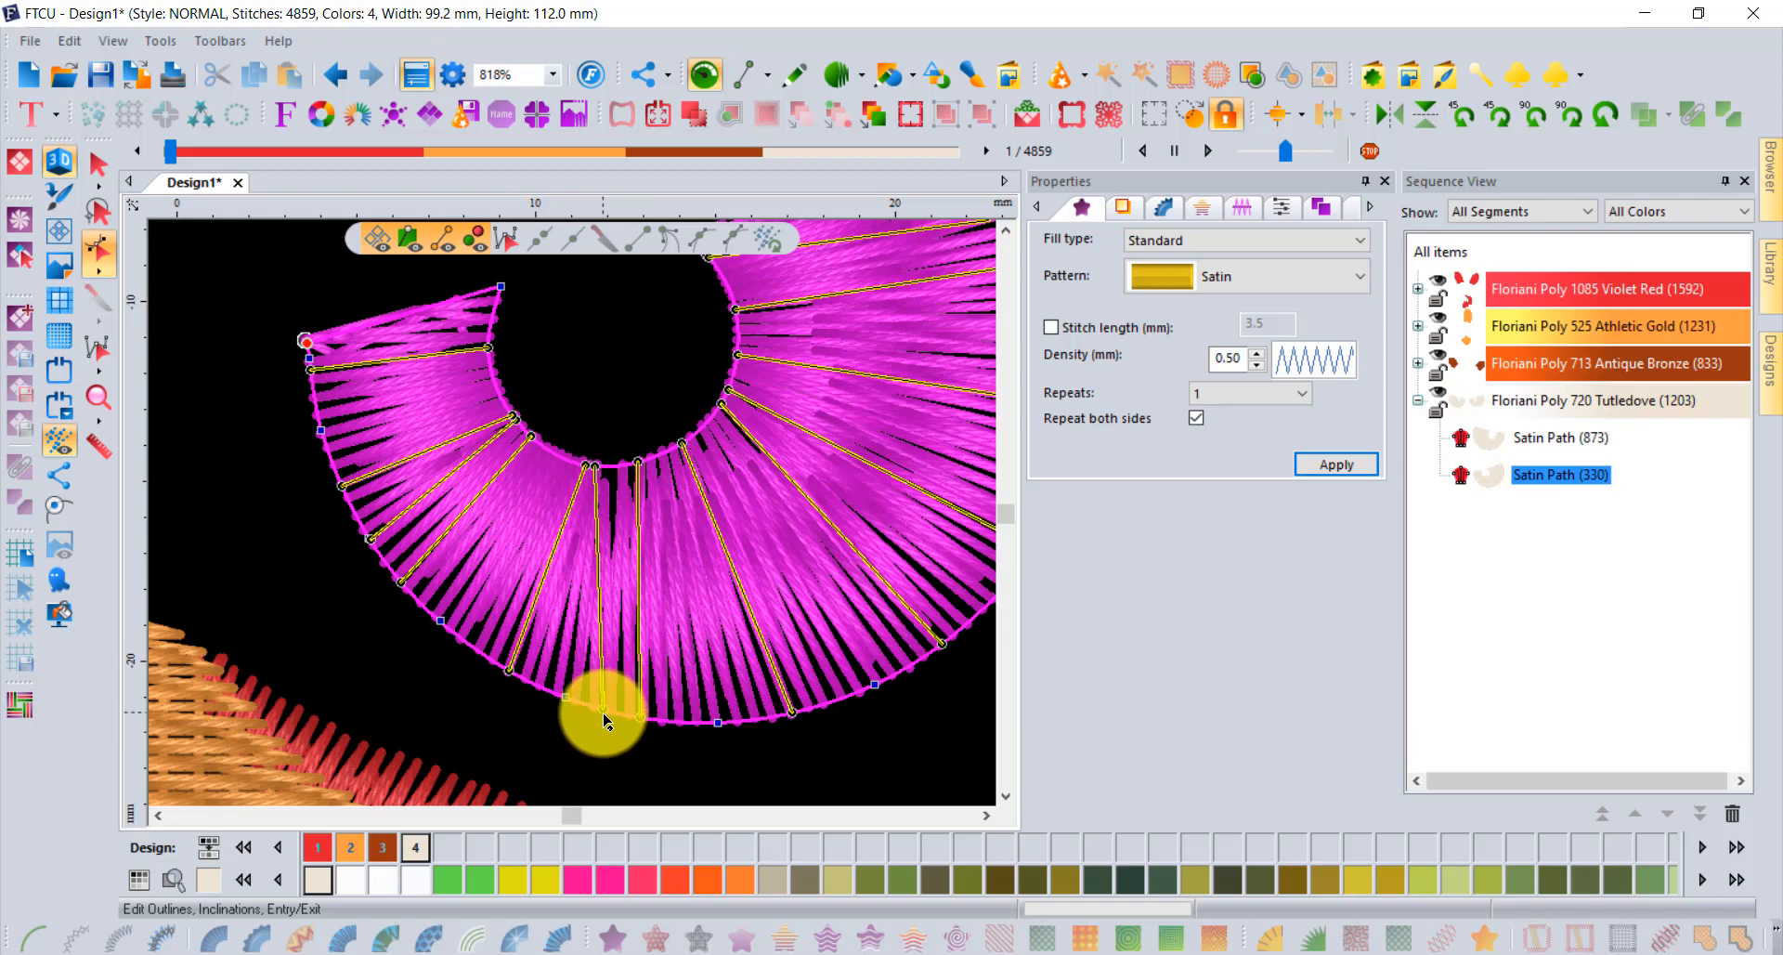
{"action": "left_click_drag", "start_coordinate": [604, 718], "coordinate": [581, 706]}
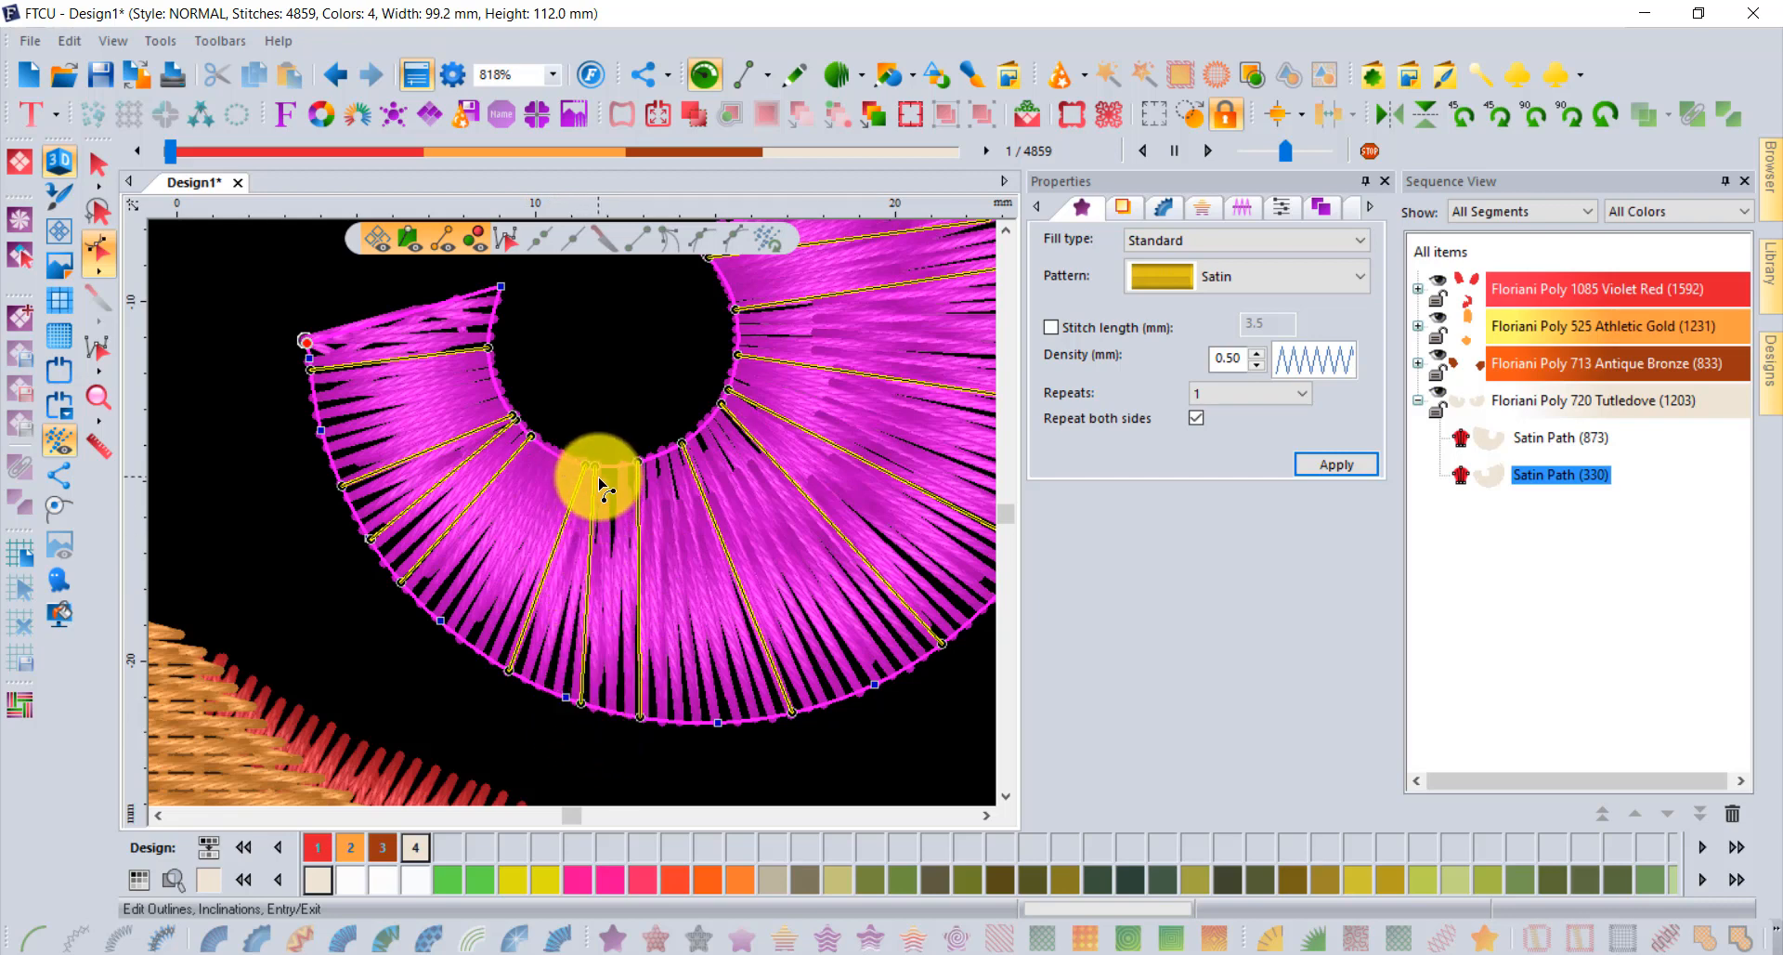
{"action": "left_click_drag", "start_coordinate": [596, 469], "coordinate": [613, 467]}
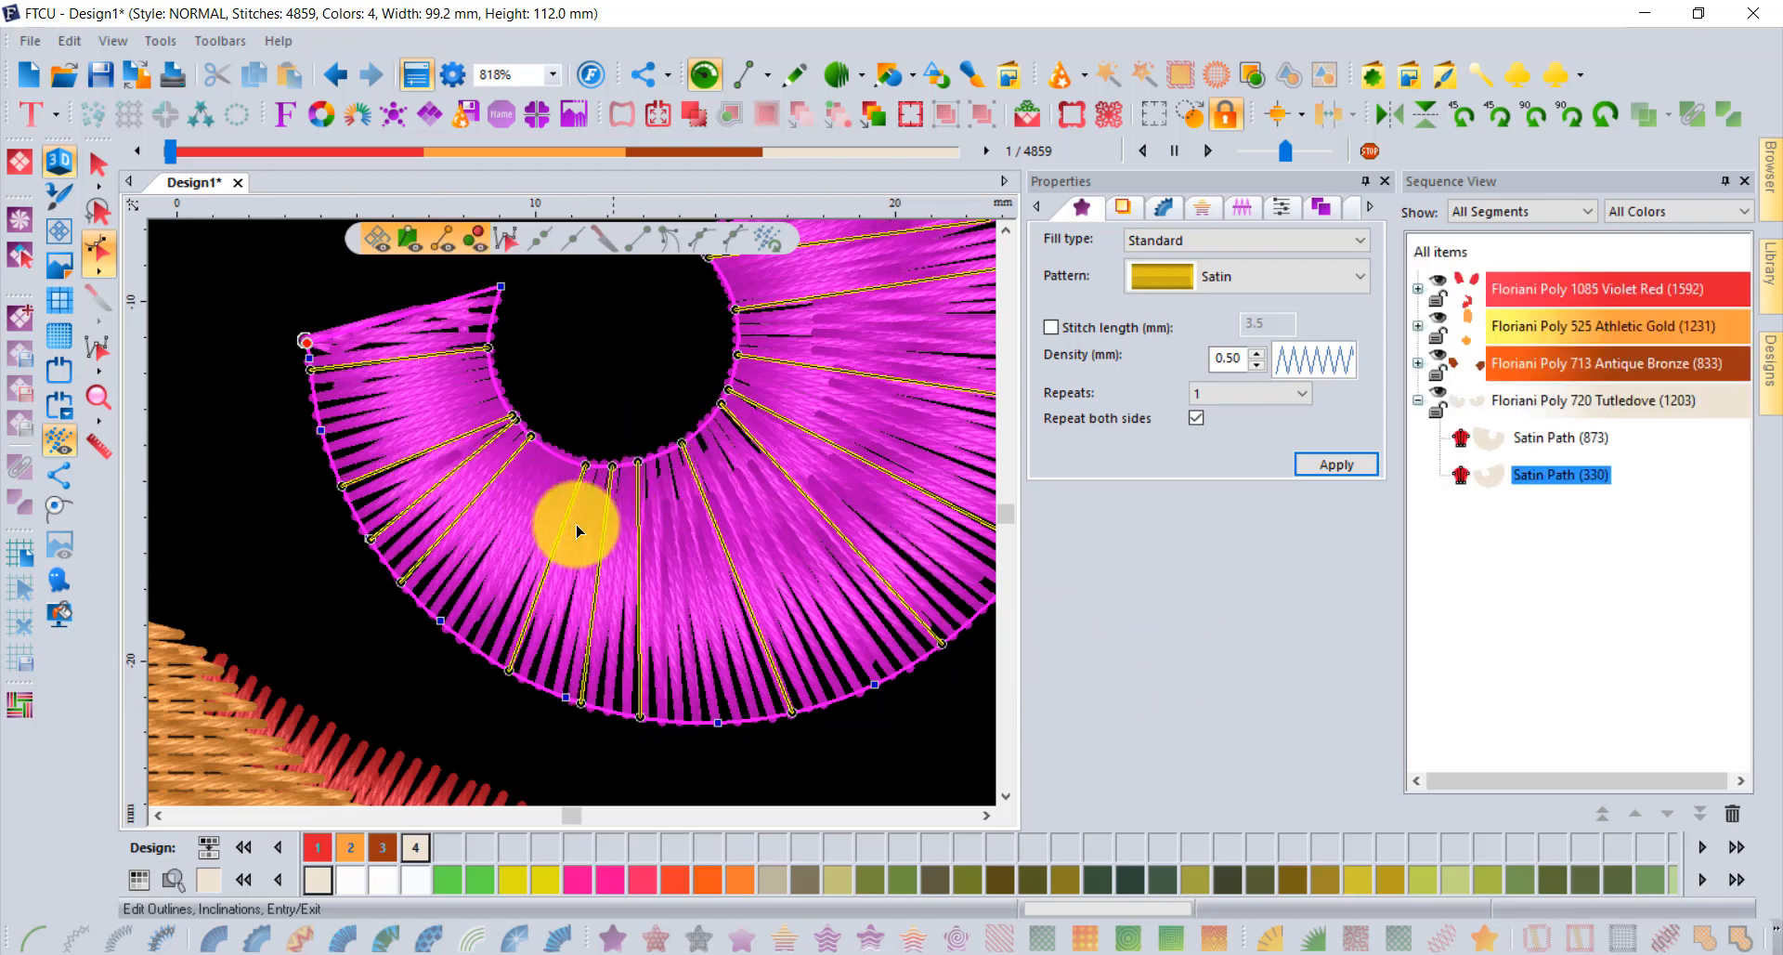
{"action": "left_click_drag", "start_coordinate": [509, 419], "coordinate": [500, 394]}
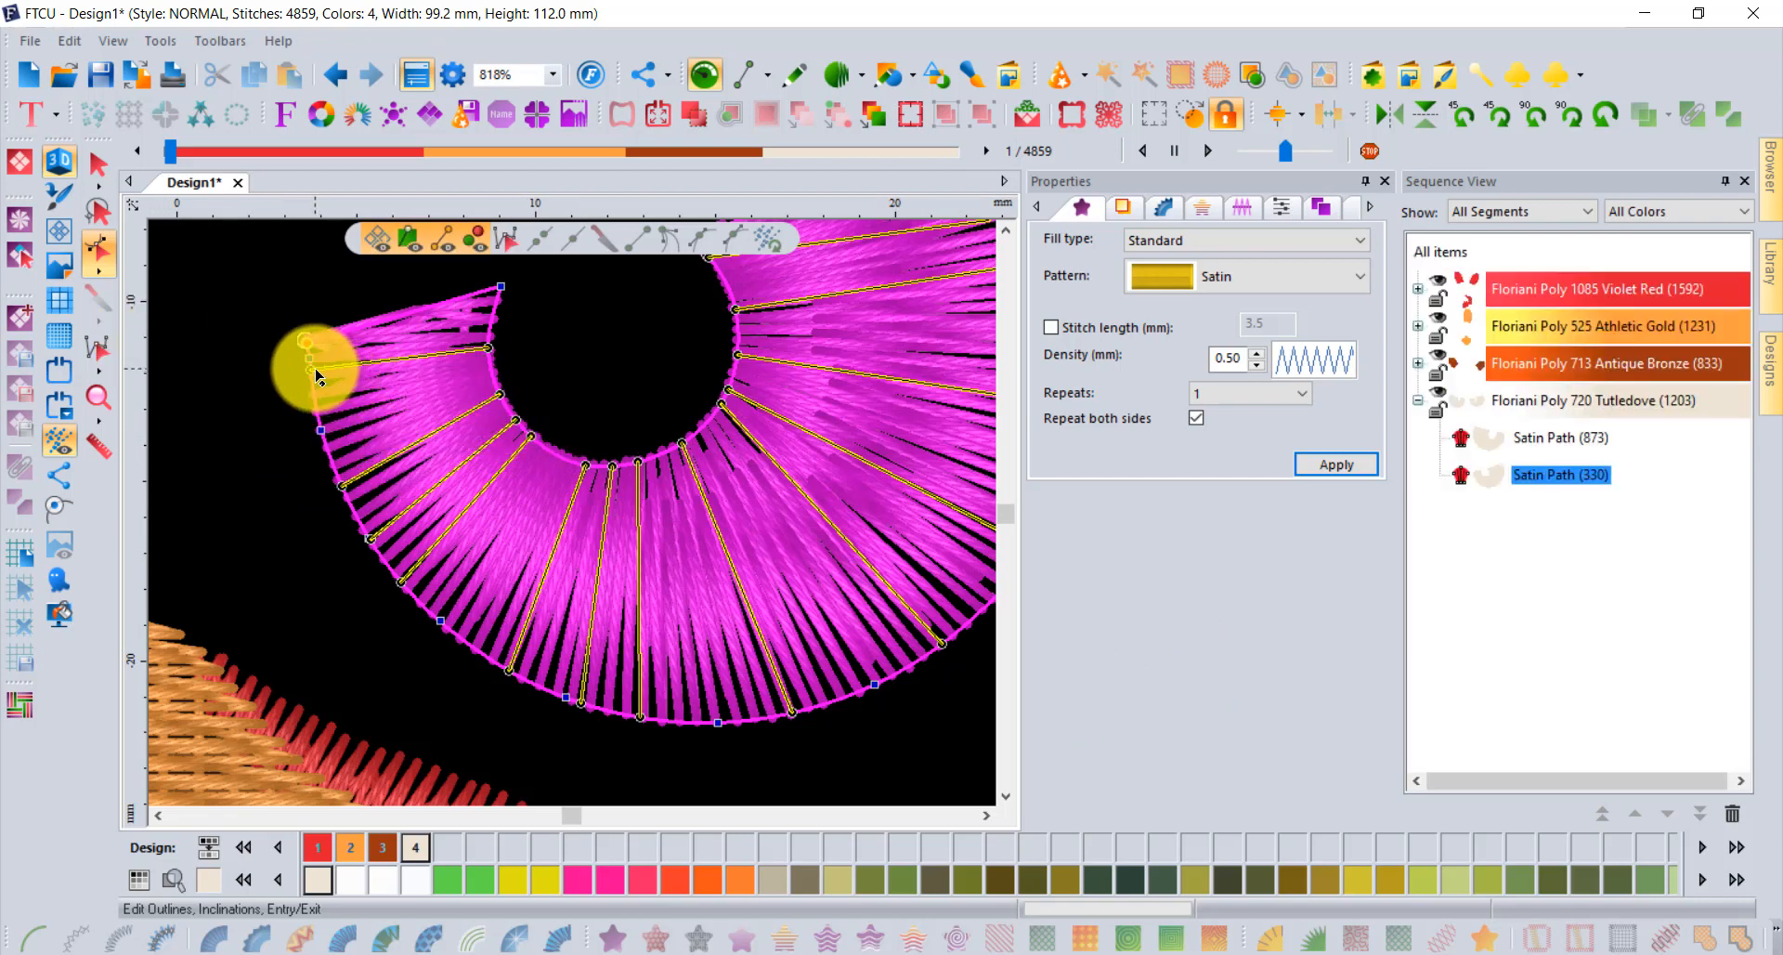
{"action": "left_click_drag", "start_coordinate": [318, 376], "coordinate": [318, 428]}
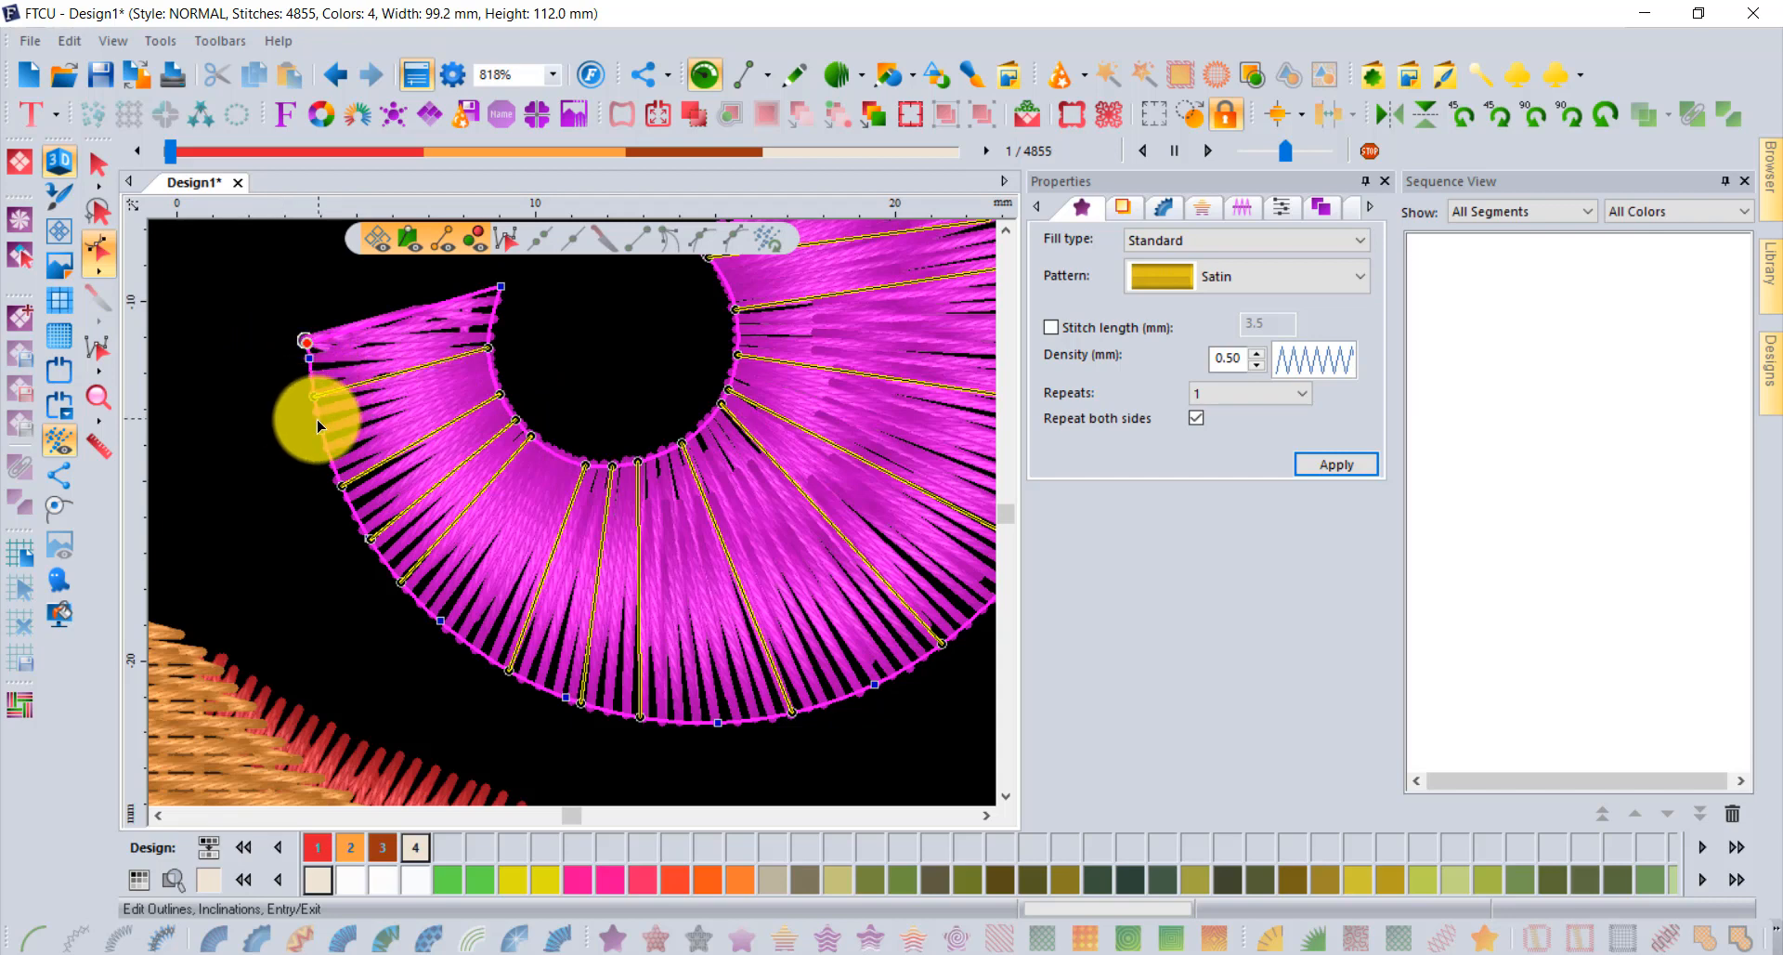
{"action": "scroll", "coordinate": [498, 398], "scroll_direction": "down", "scroll_amount": 1}
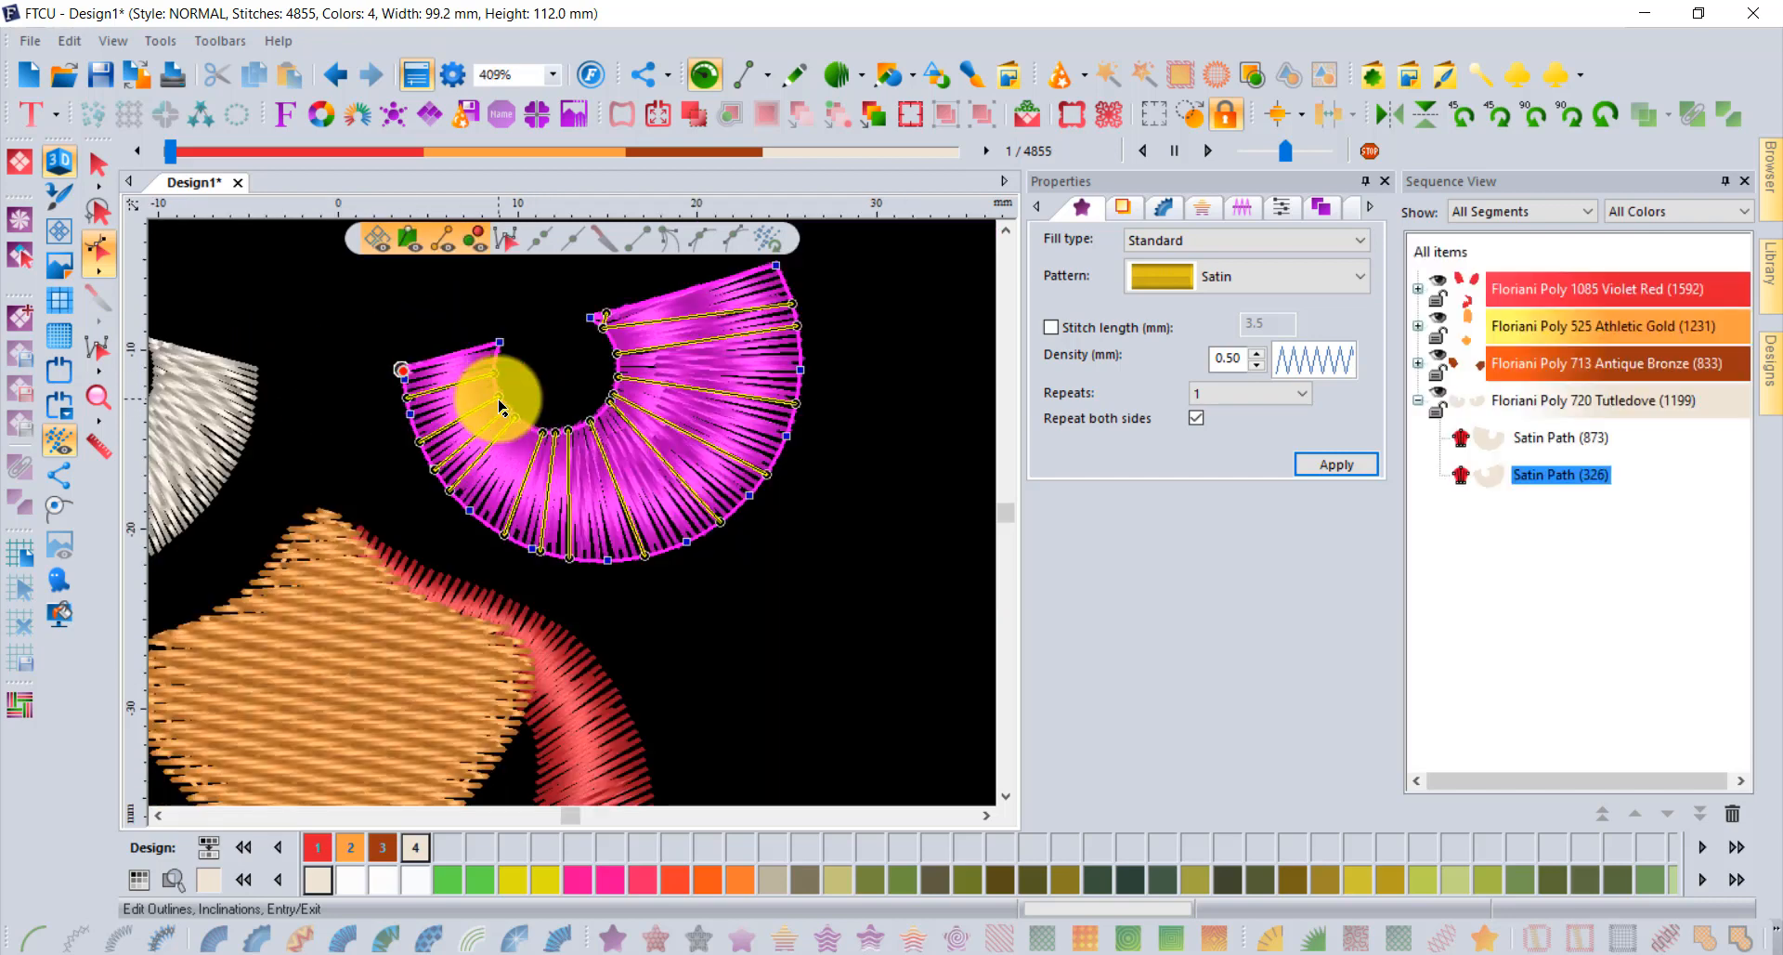
Convert the right-hand eye back to artwork and apply a regular Satin to its outline.
{"action": "left_click", "coordinate": [100, 165]}
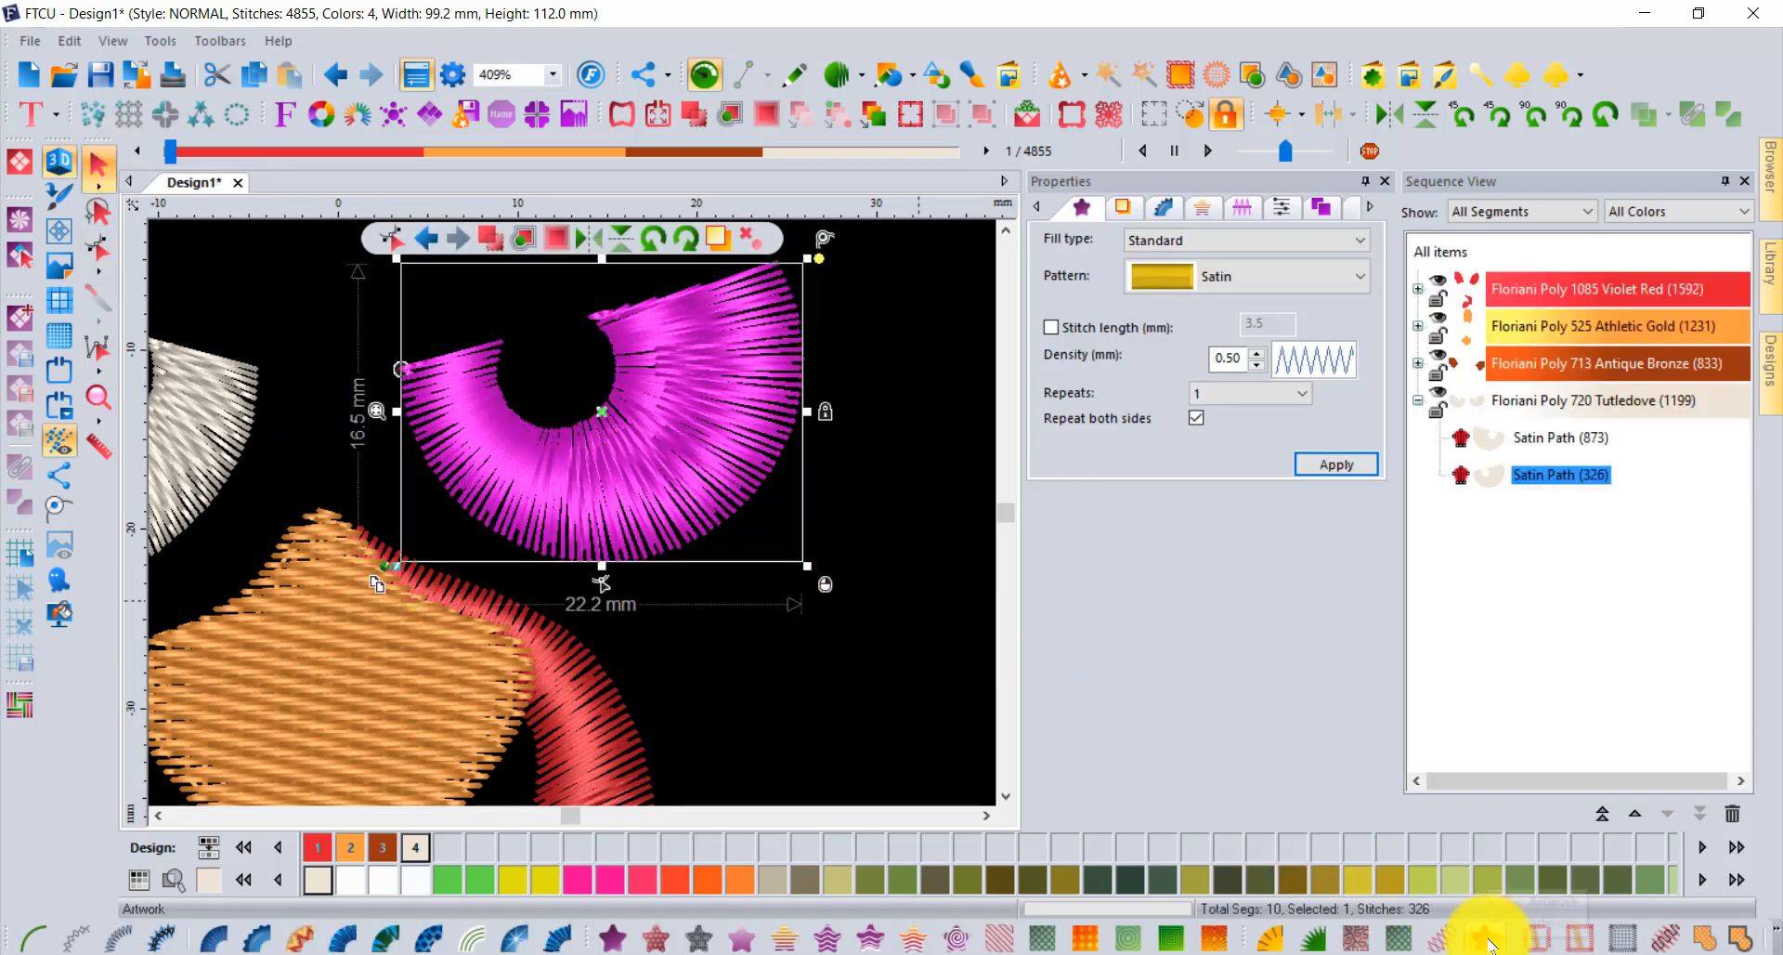
{"action": "left_click", "coordinate": [1487, 940]}
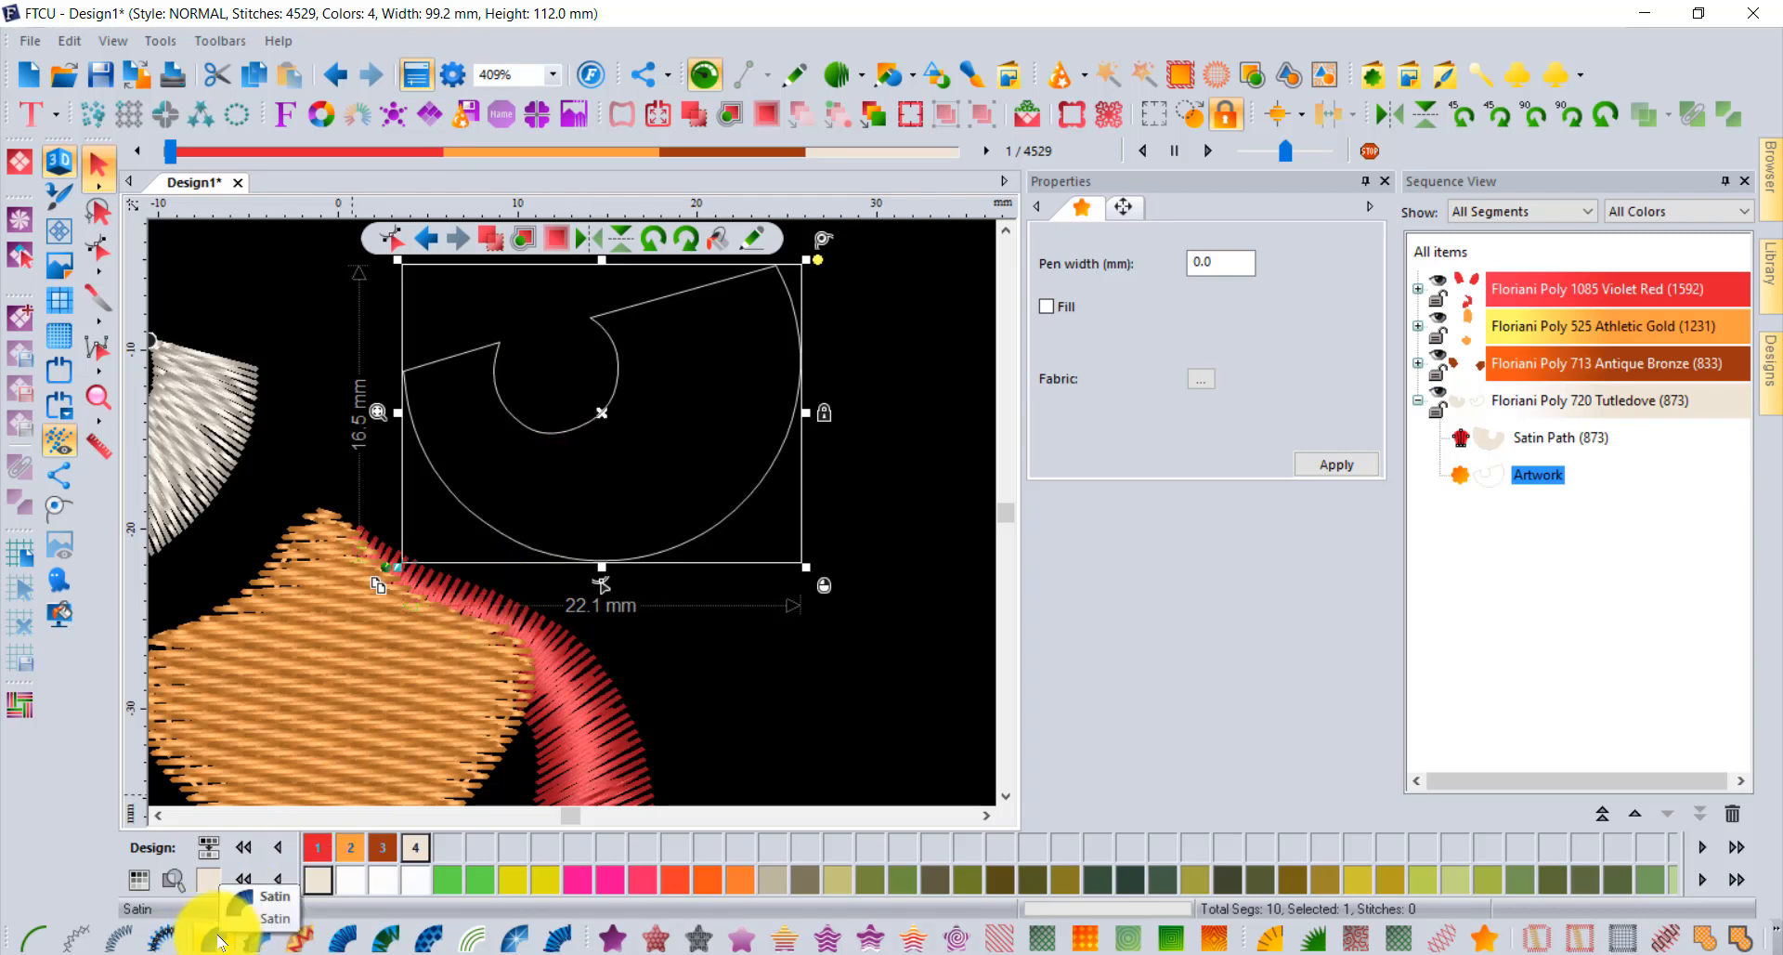
{"action": "left_click", "coordinate": [219, 940]}
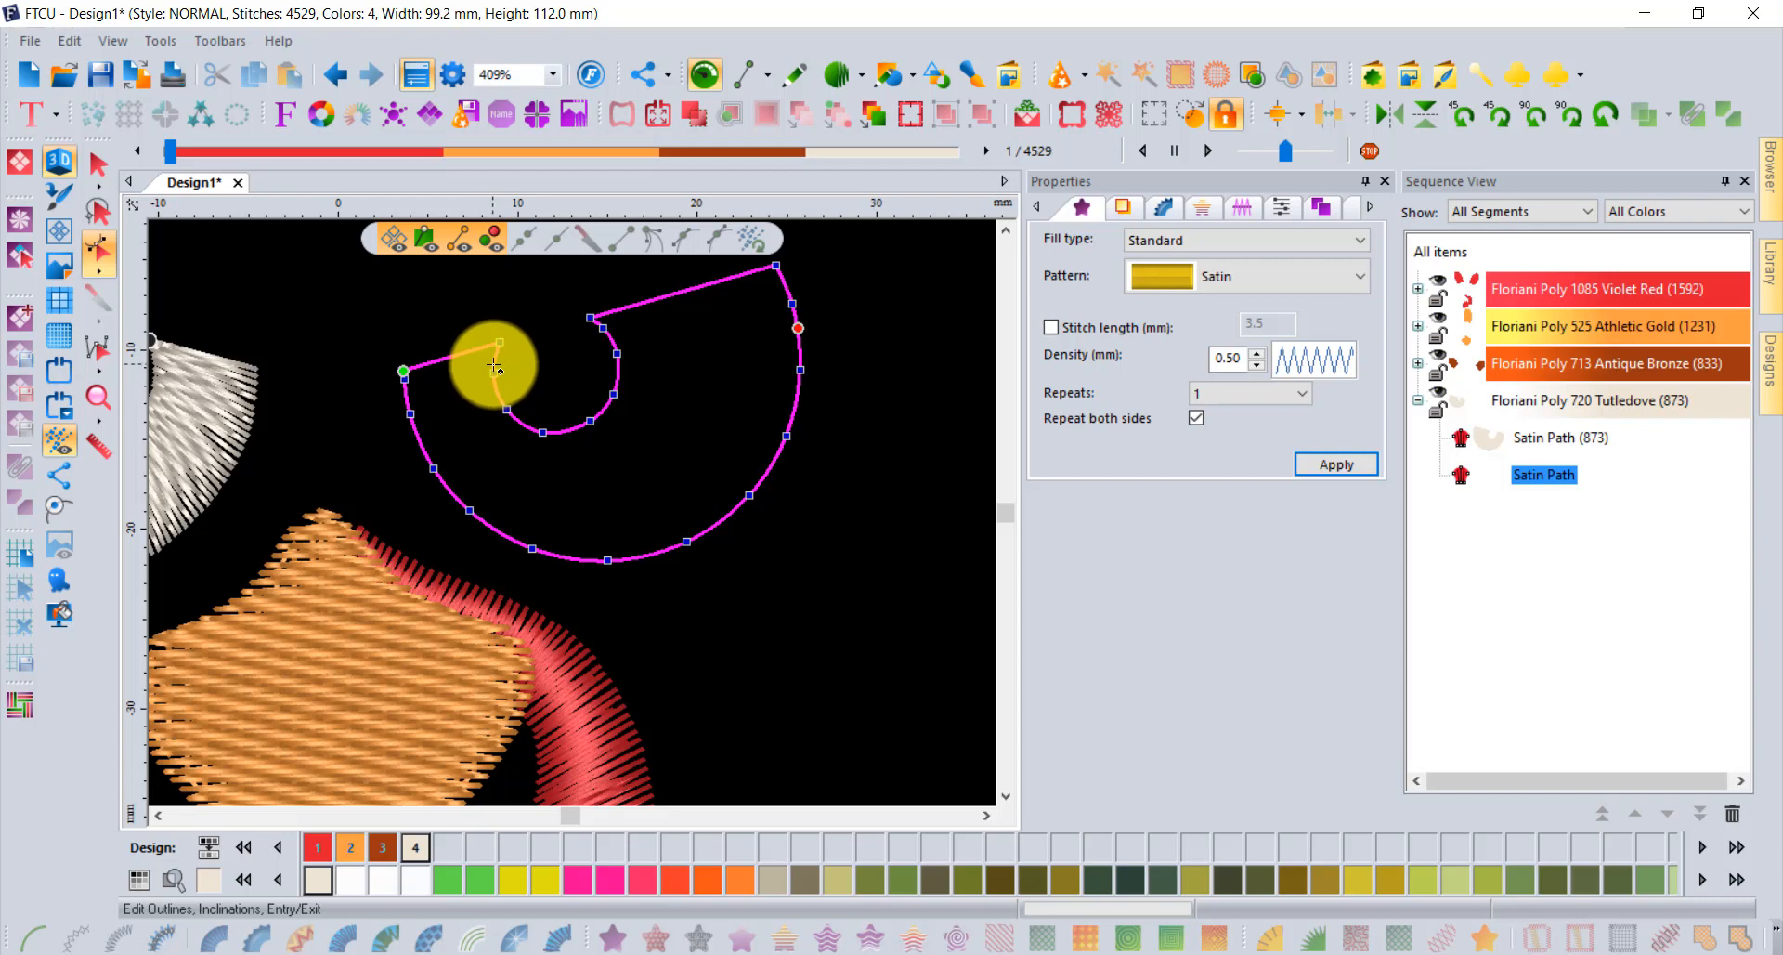
Draw three inclination lines across the right-hand eye: near its left end, near its right end and across the lower middle.
{"action": "left_click_drag", "start_coordinate": [488, 367], "coordinate": [381, 395]}
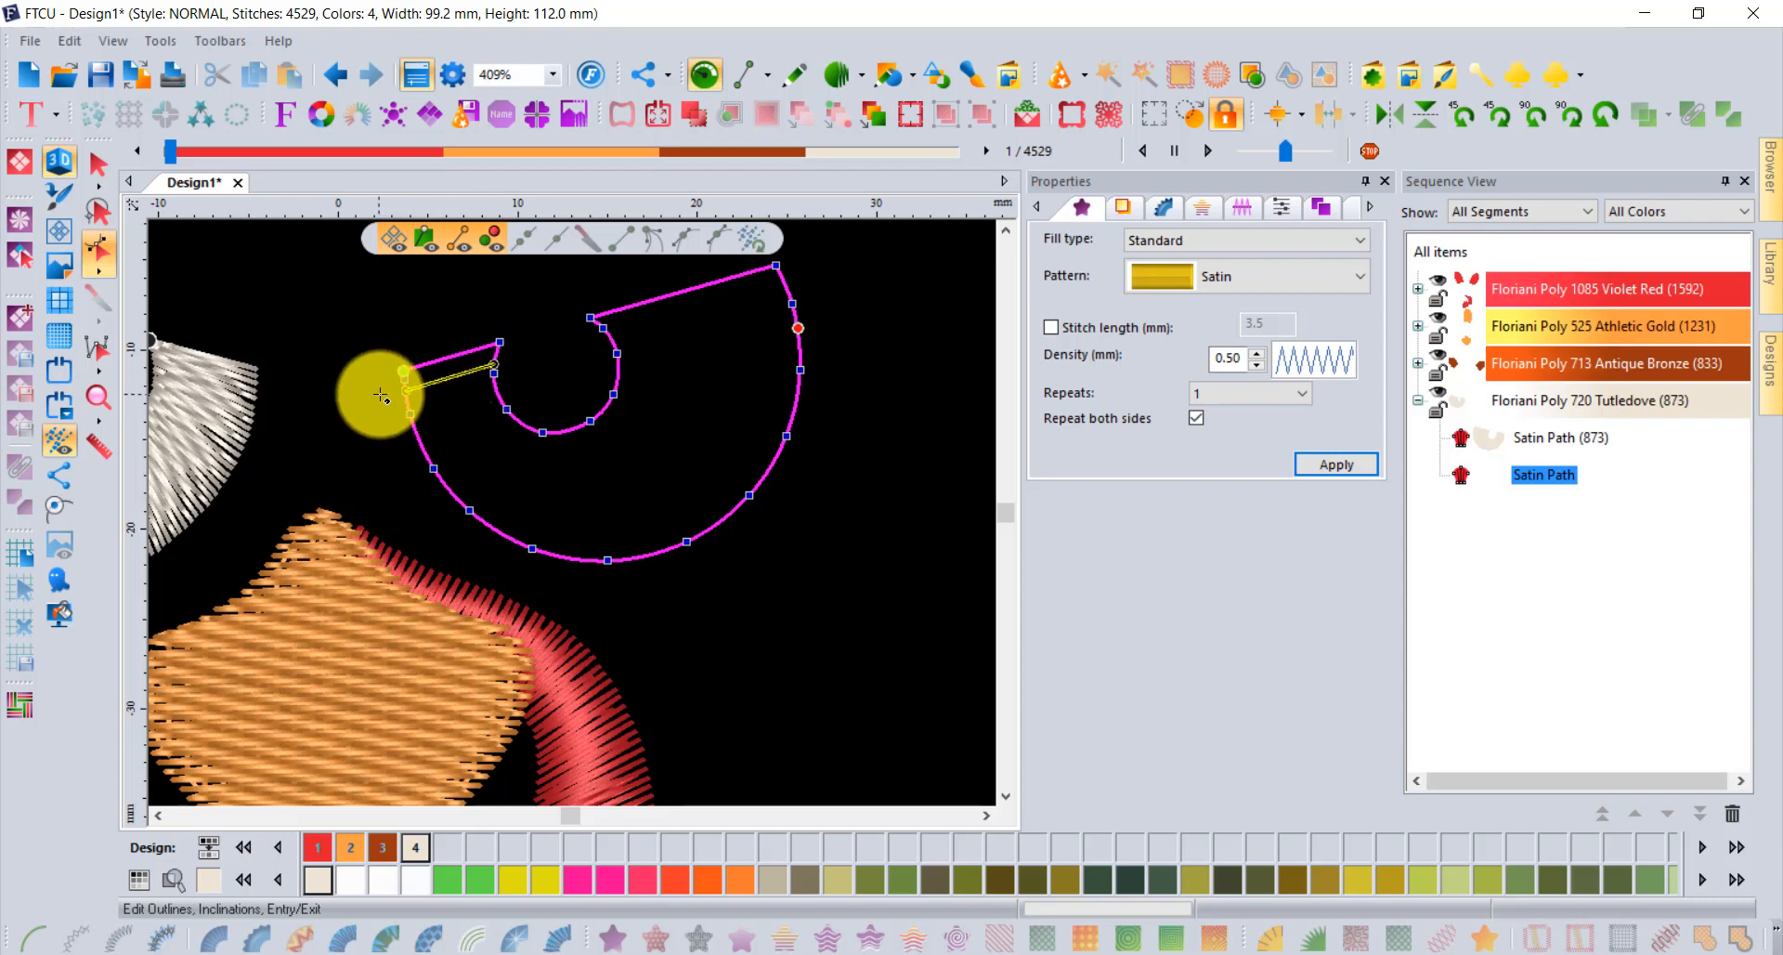
{"action": "left_click_drag", "start_coordinate": [605, 328], "coordinate": [793, 277]}
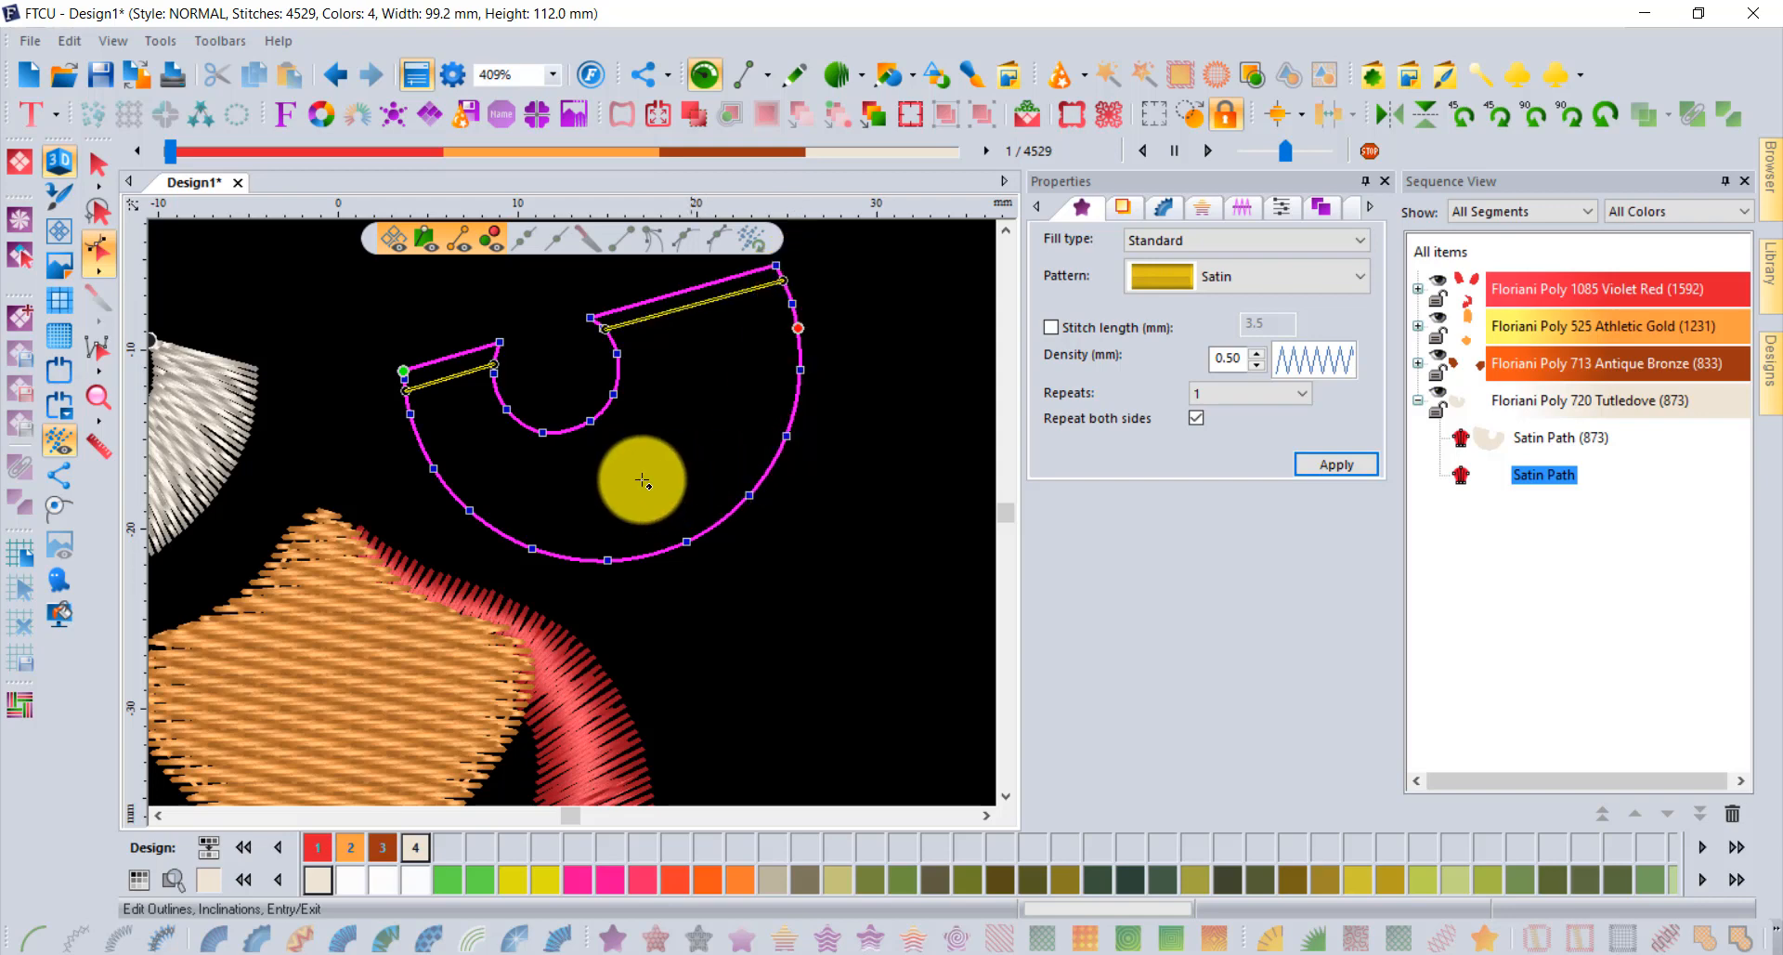
{"action": "left_click_drag", "start_coordinate": [590, 424], "coordinate": [641, 557]}
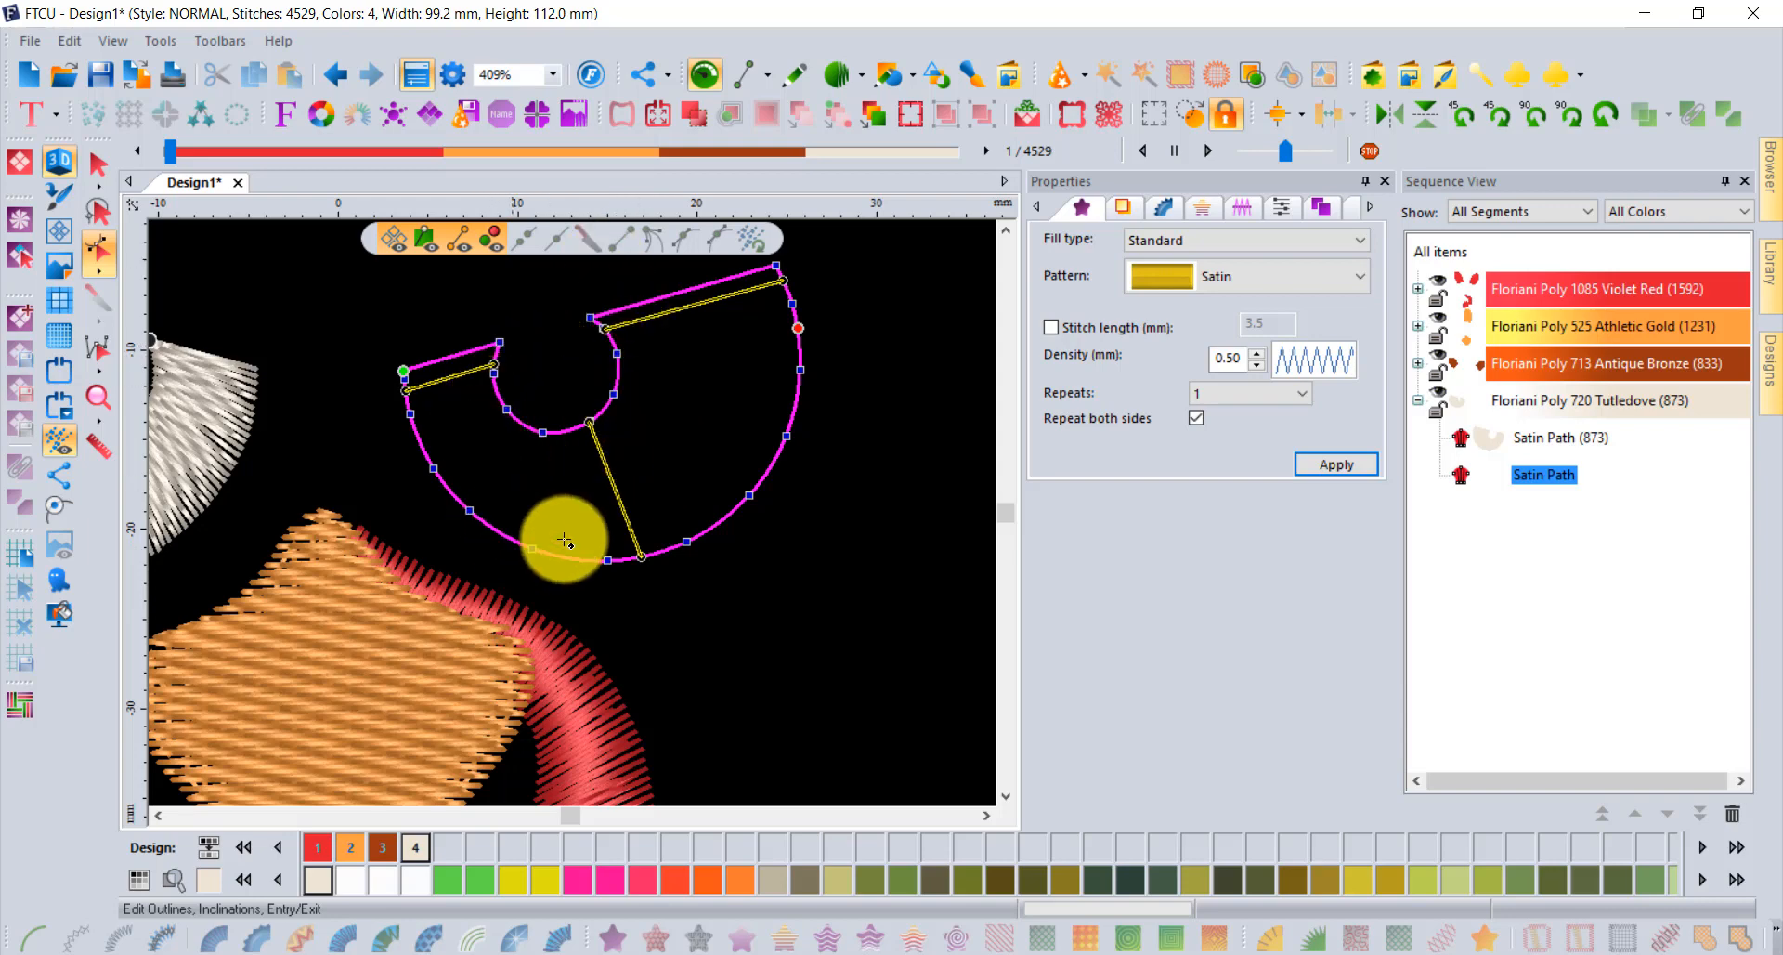
Move the right-hand eye's exit point to its upper right outer corner and generate the satin stitches.
{"action": "left_click", "coordinate": [798, 329]}
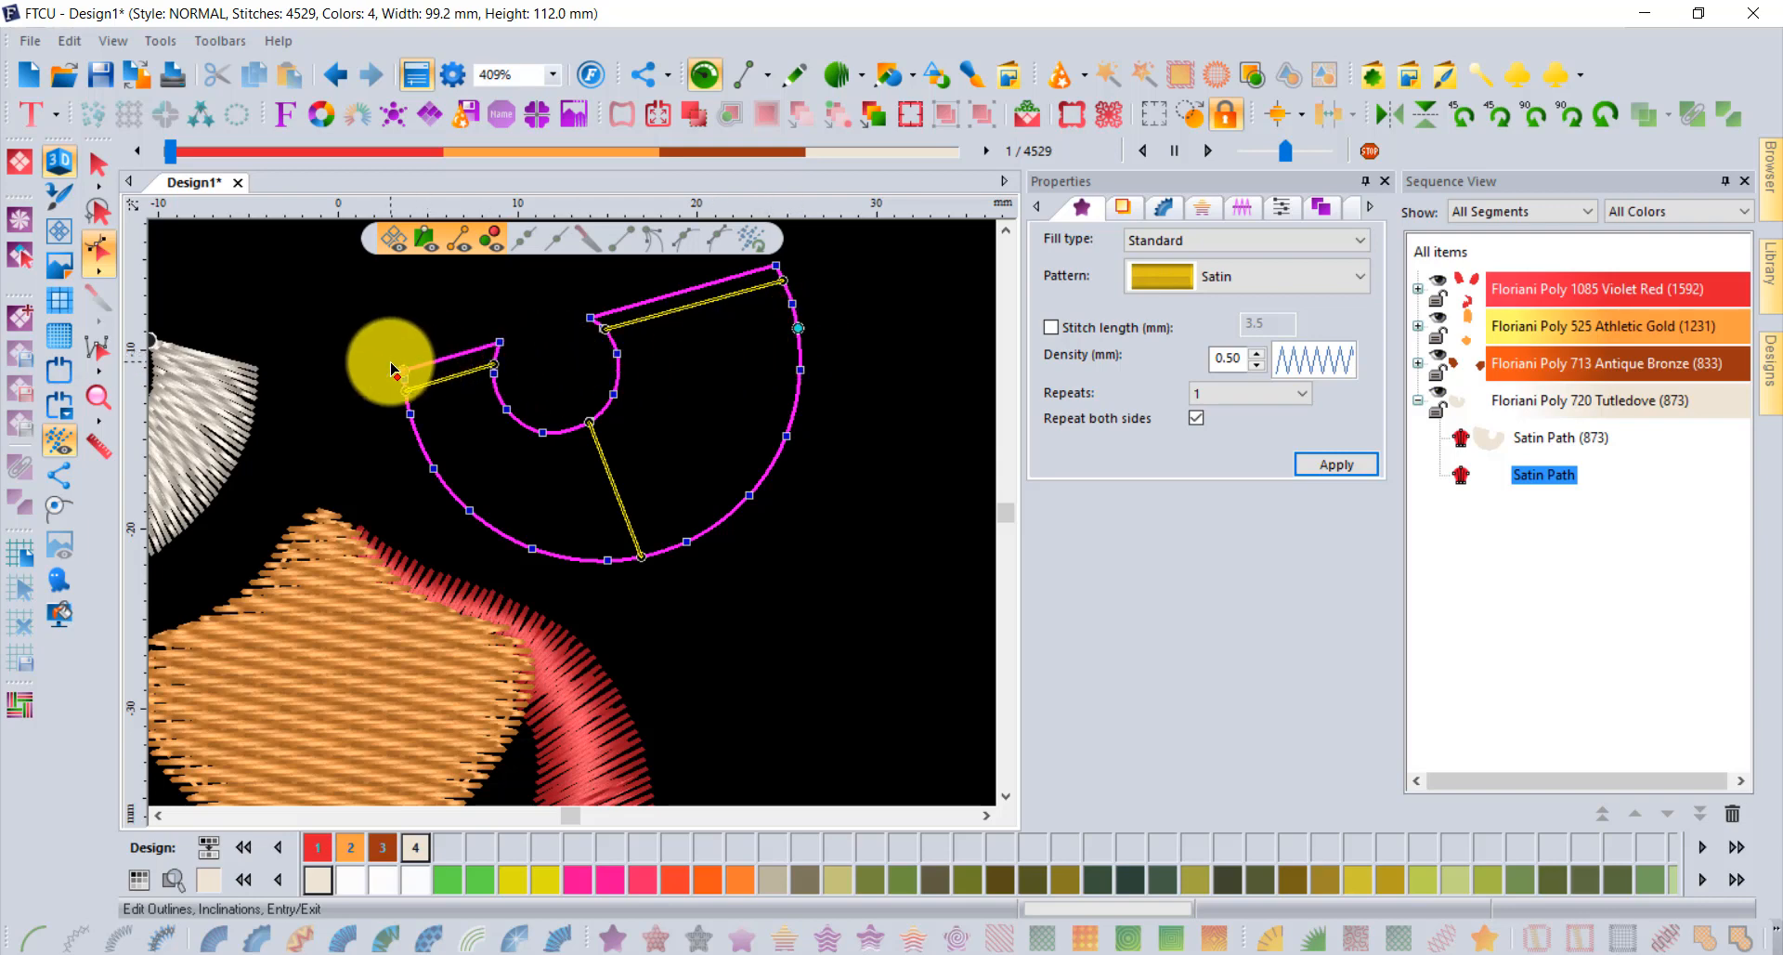
{"action": "left_click_drag", "start_coordinate": [391, 364], "coordinate": [788, 232]}
{"action": "scroll", "coordinate": [788, 232], "scroll_direction": "up", "scroll_amount": 2}
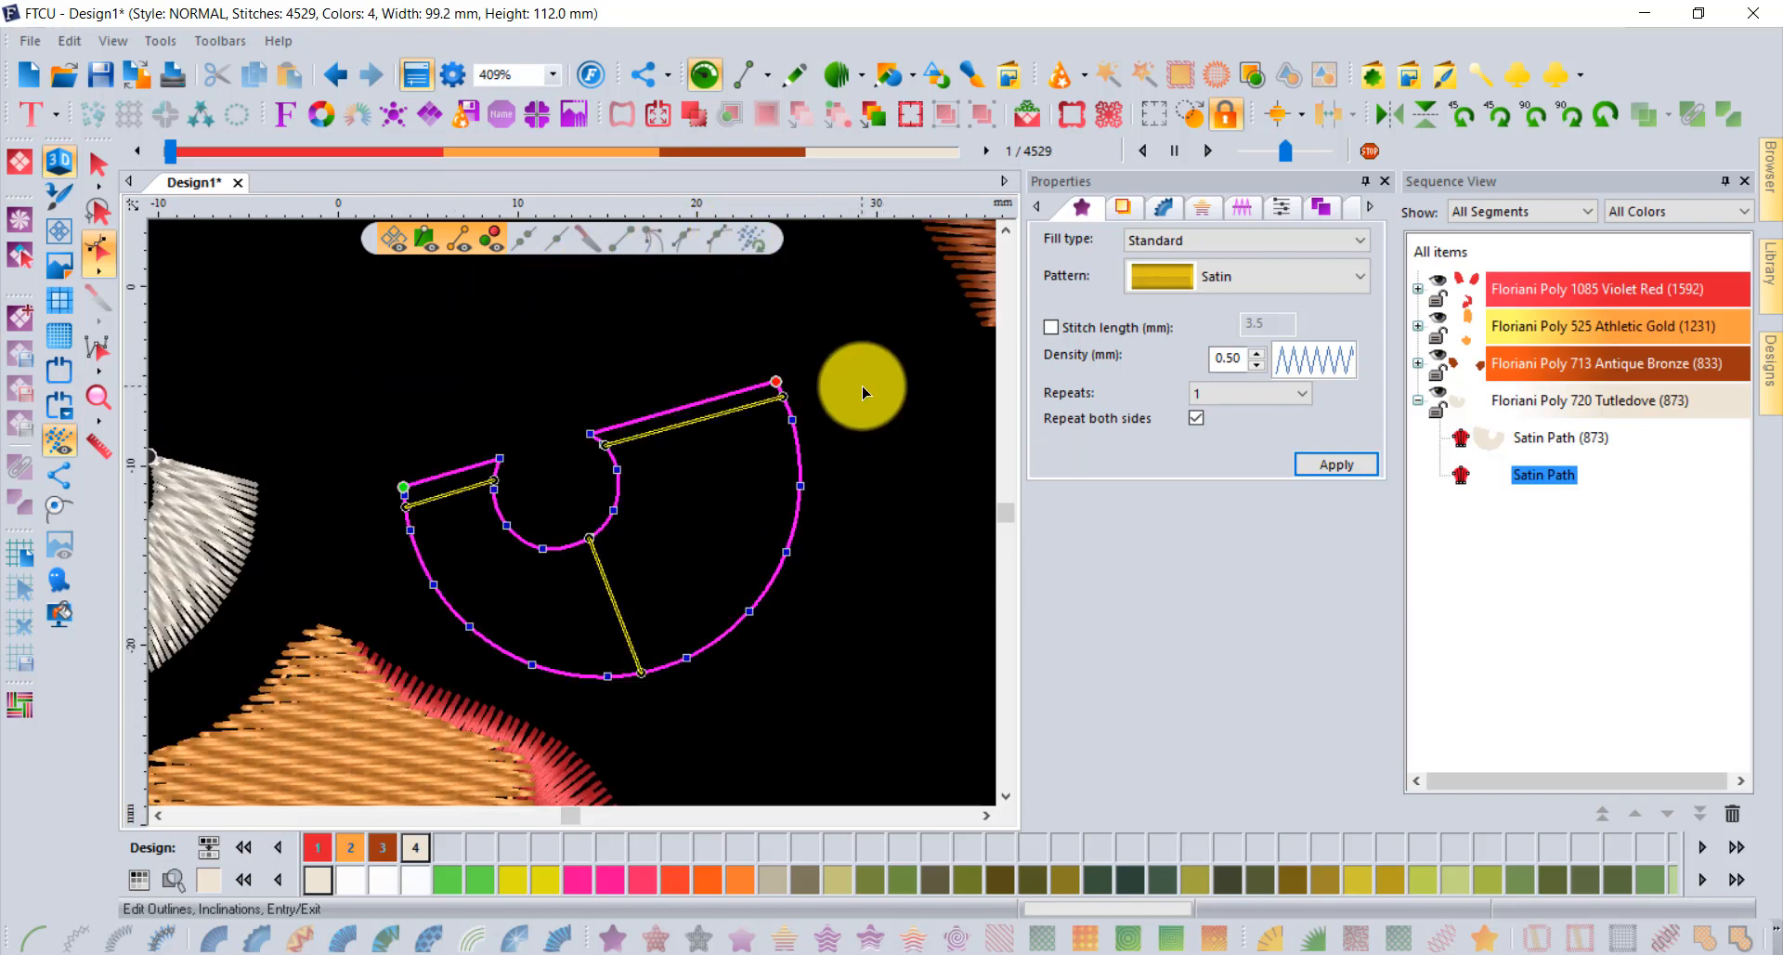
{"action": "right_click", "coordinate": [863, 386]}
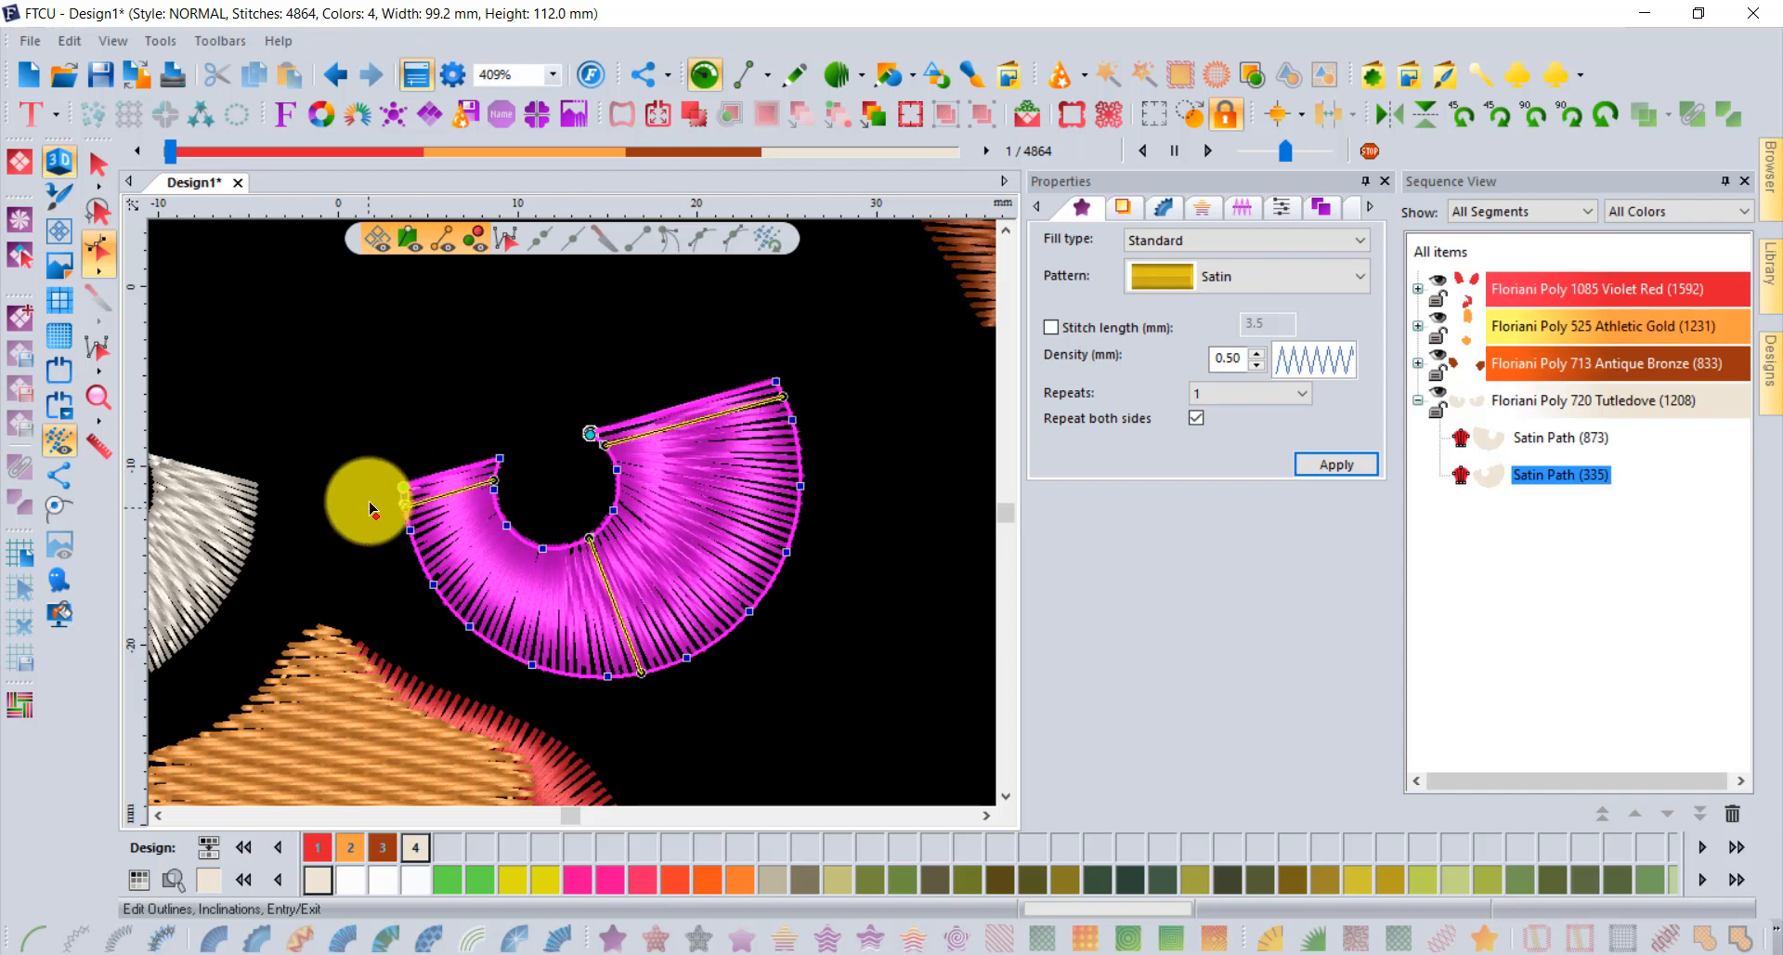
Place the entry and exit points of the right-hand eye together at the outer corner of its left end.
{"action": "left_click_drag", "start_coordinate": [367, 471], "coordinate": [369, 472]}
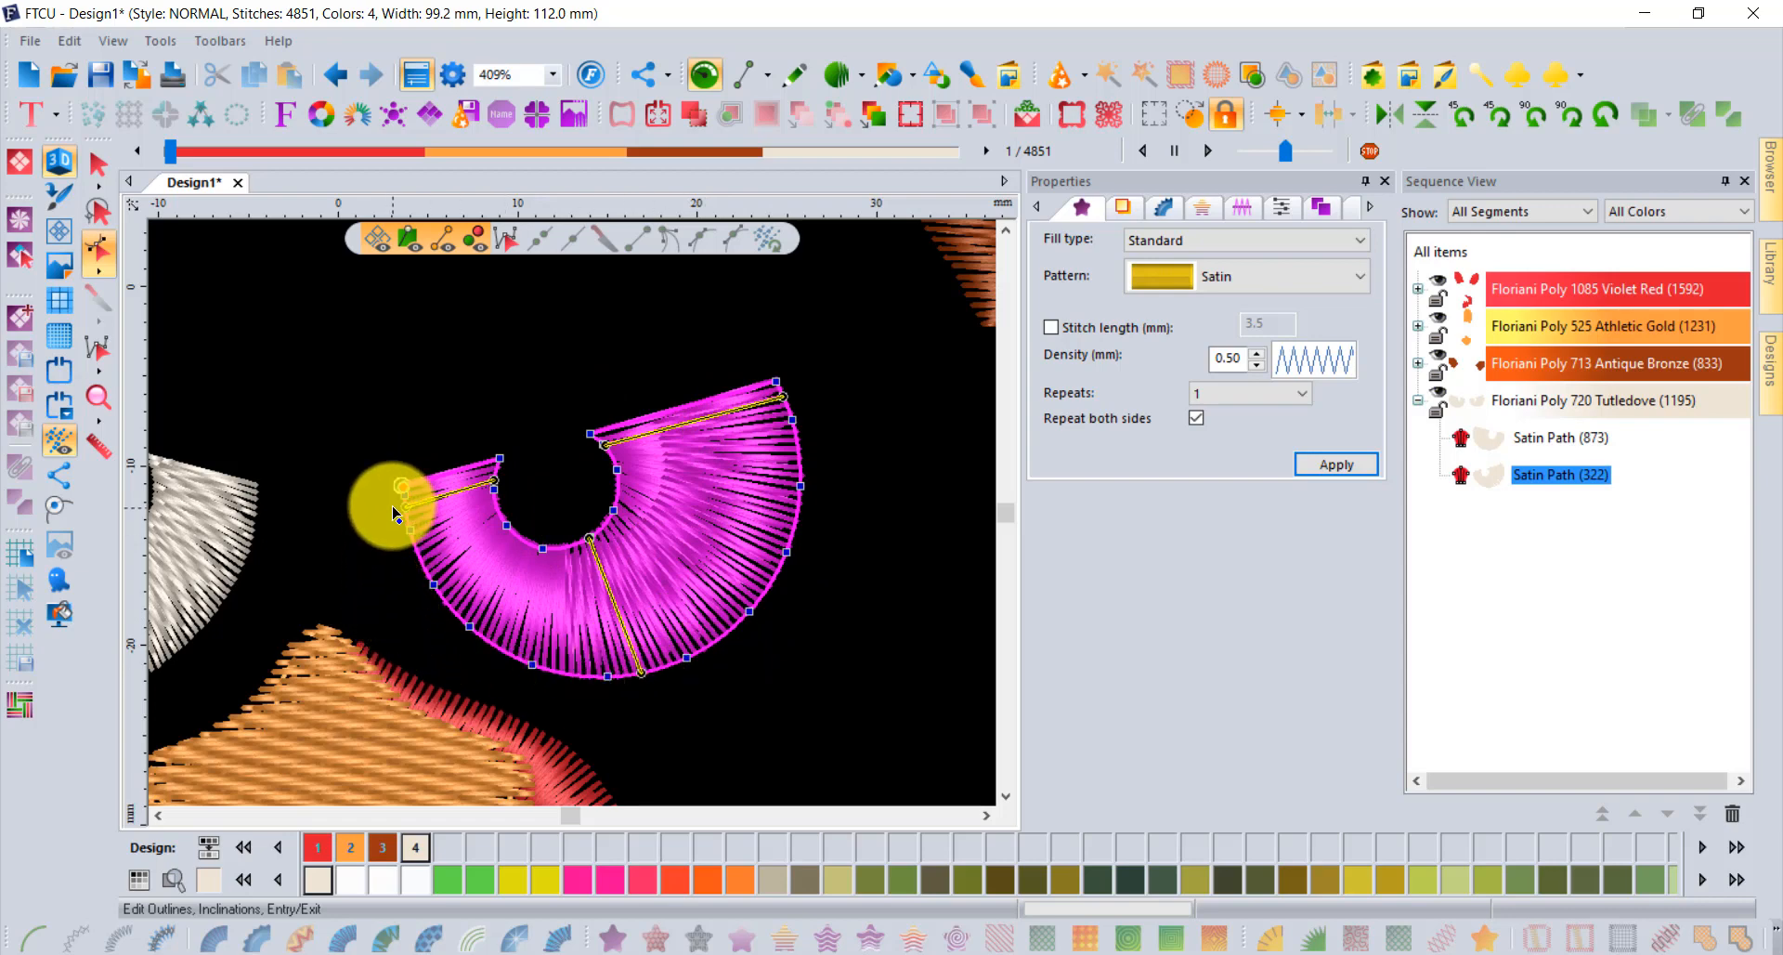
{"action": "mouse_move", "coordinate": [401, 501]}
{"action": "left_mouse_down"}
{"action": "mouse_move", "coordinate": [407, 460]}
{"action": "mouse_move", "coordinate": [405, 486]}
{"action": "left_mouse_up"}
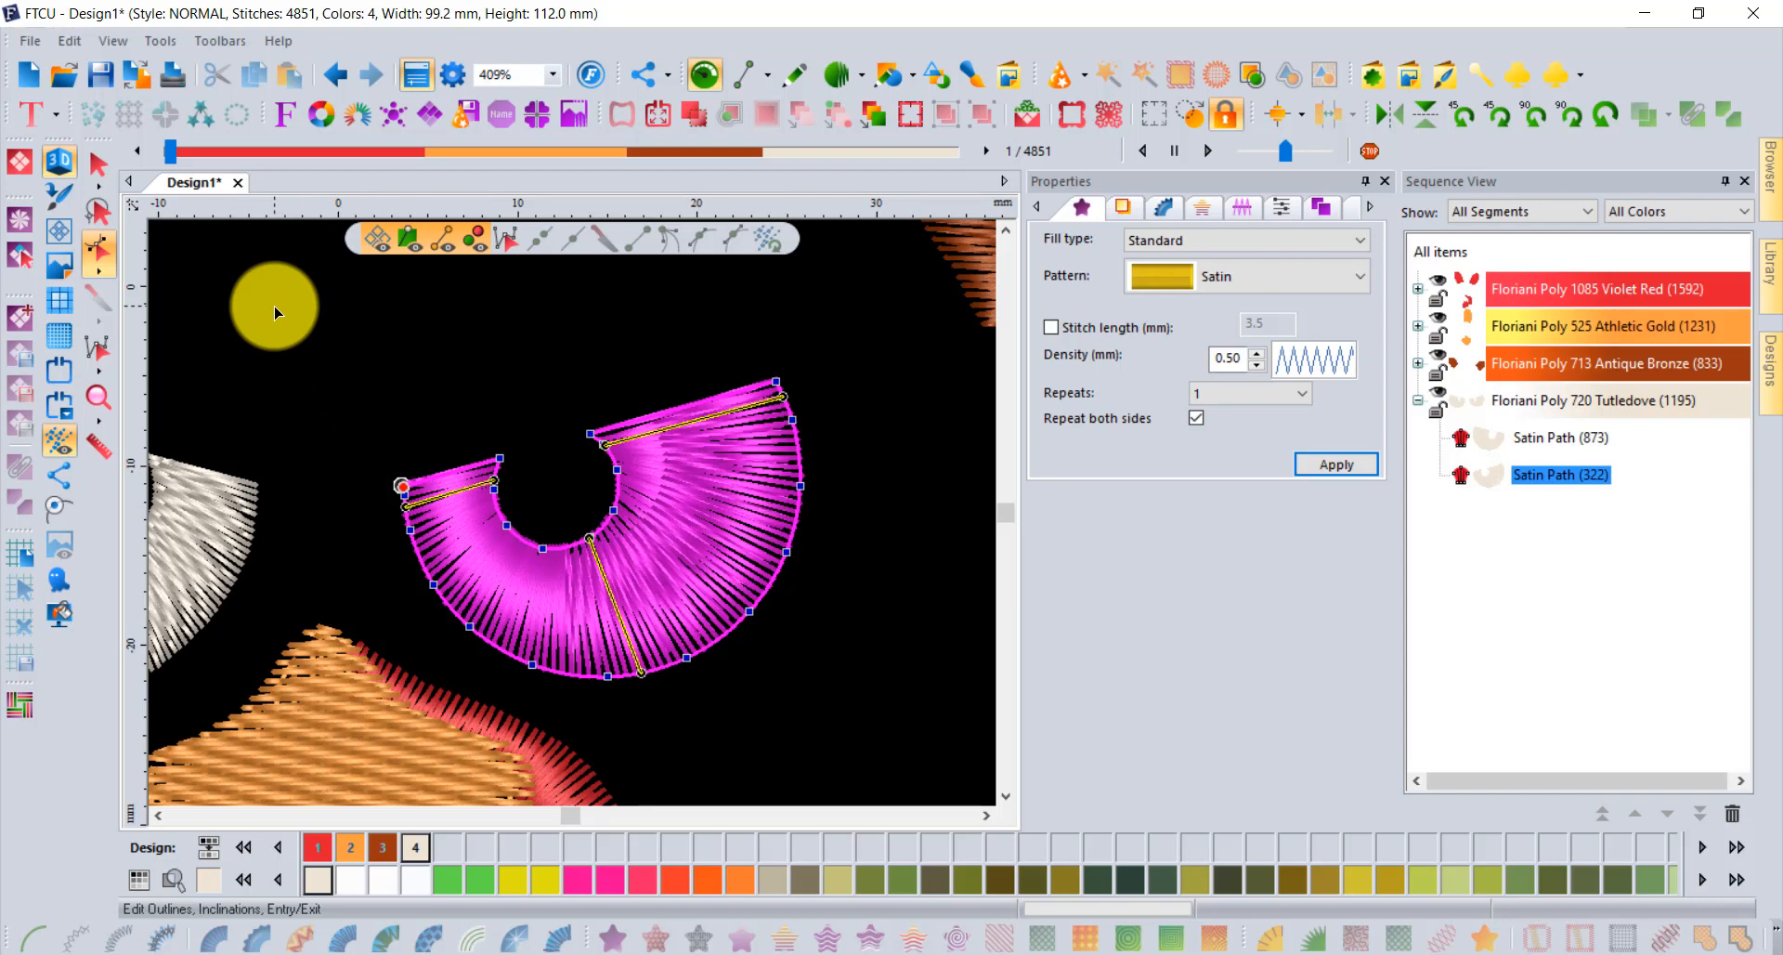
{"action": "scroll", "coordinate": [275, 312], "scroll_direction": "down", "scroll_amount": 2}
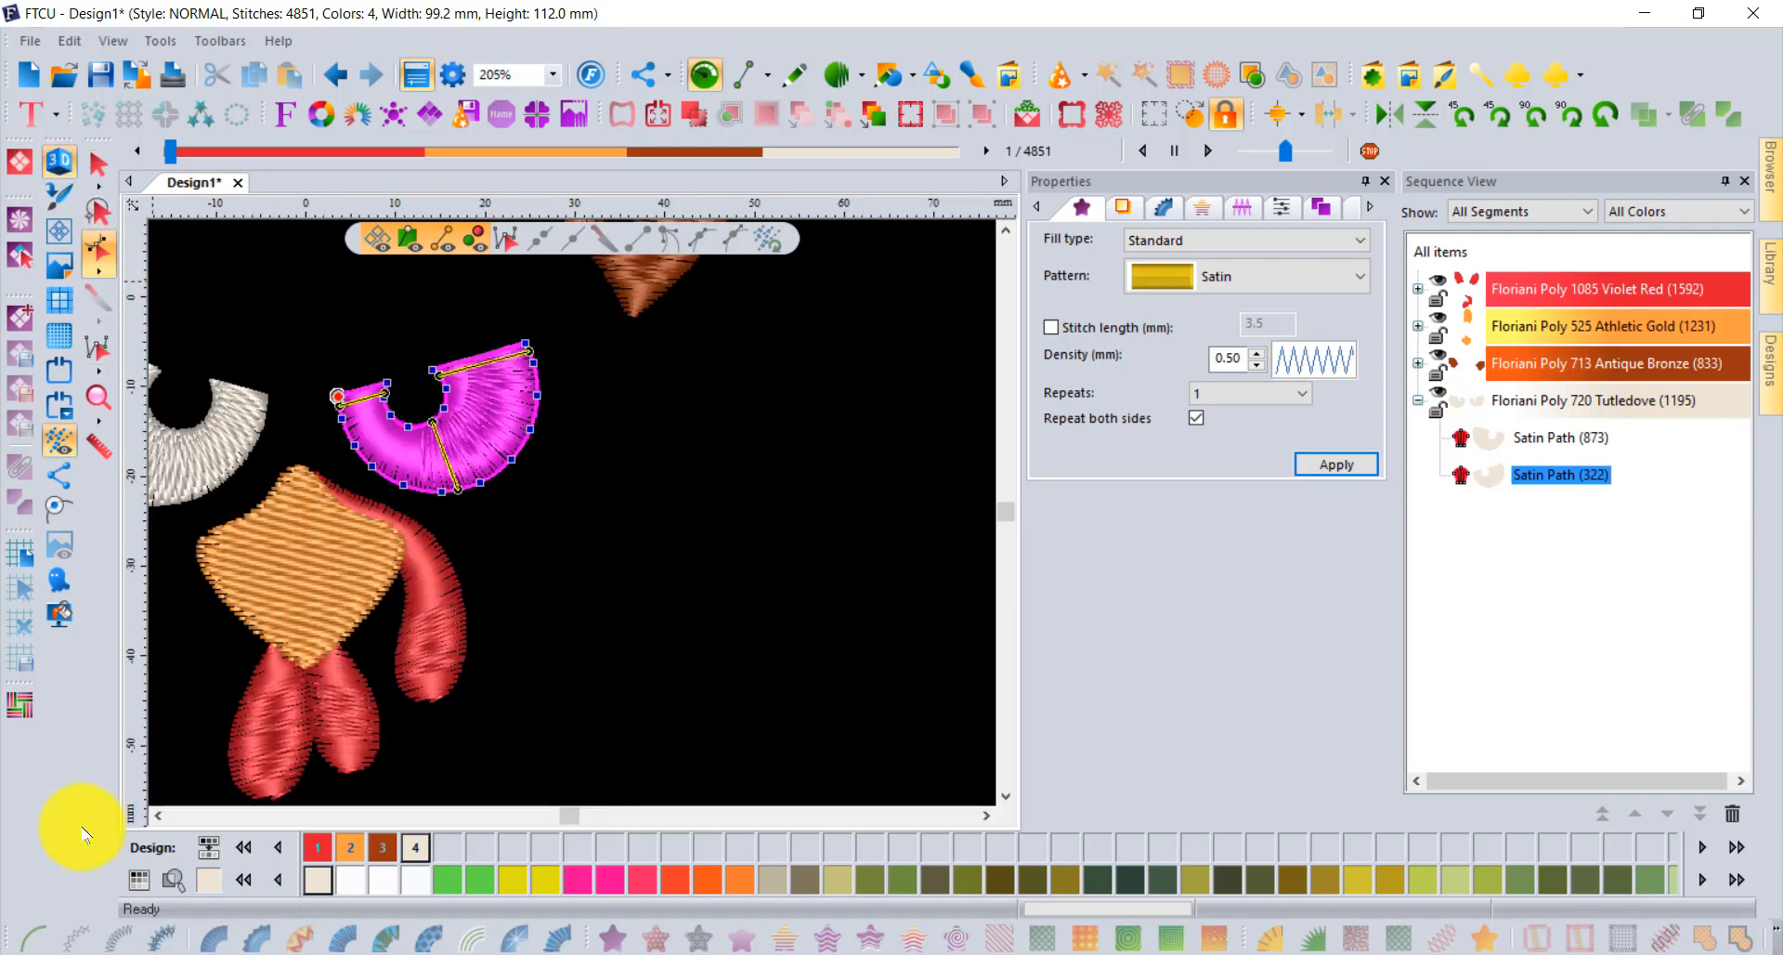
{"action": "left_click", "coordinate": [156, 816]}
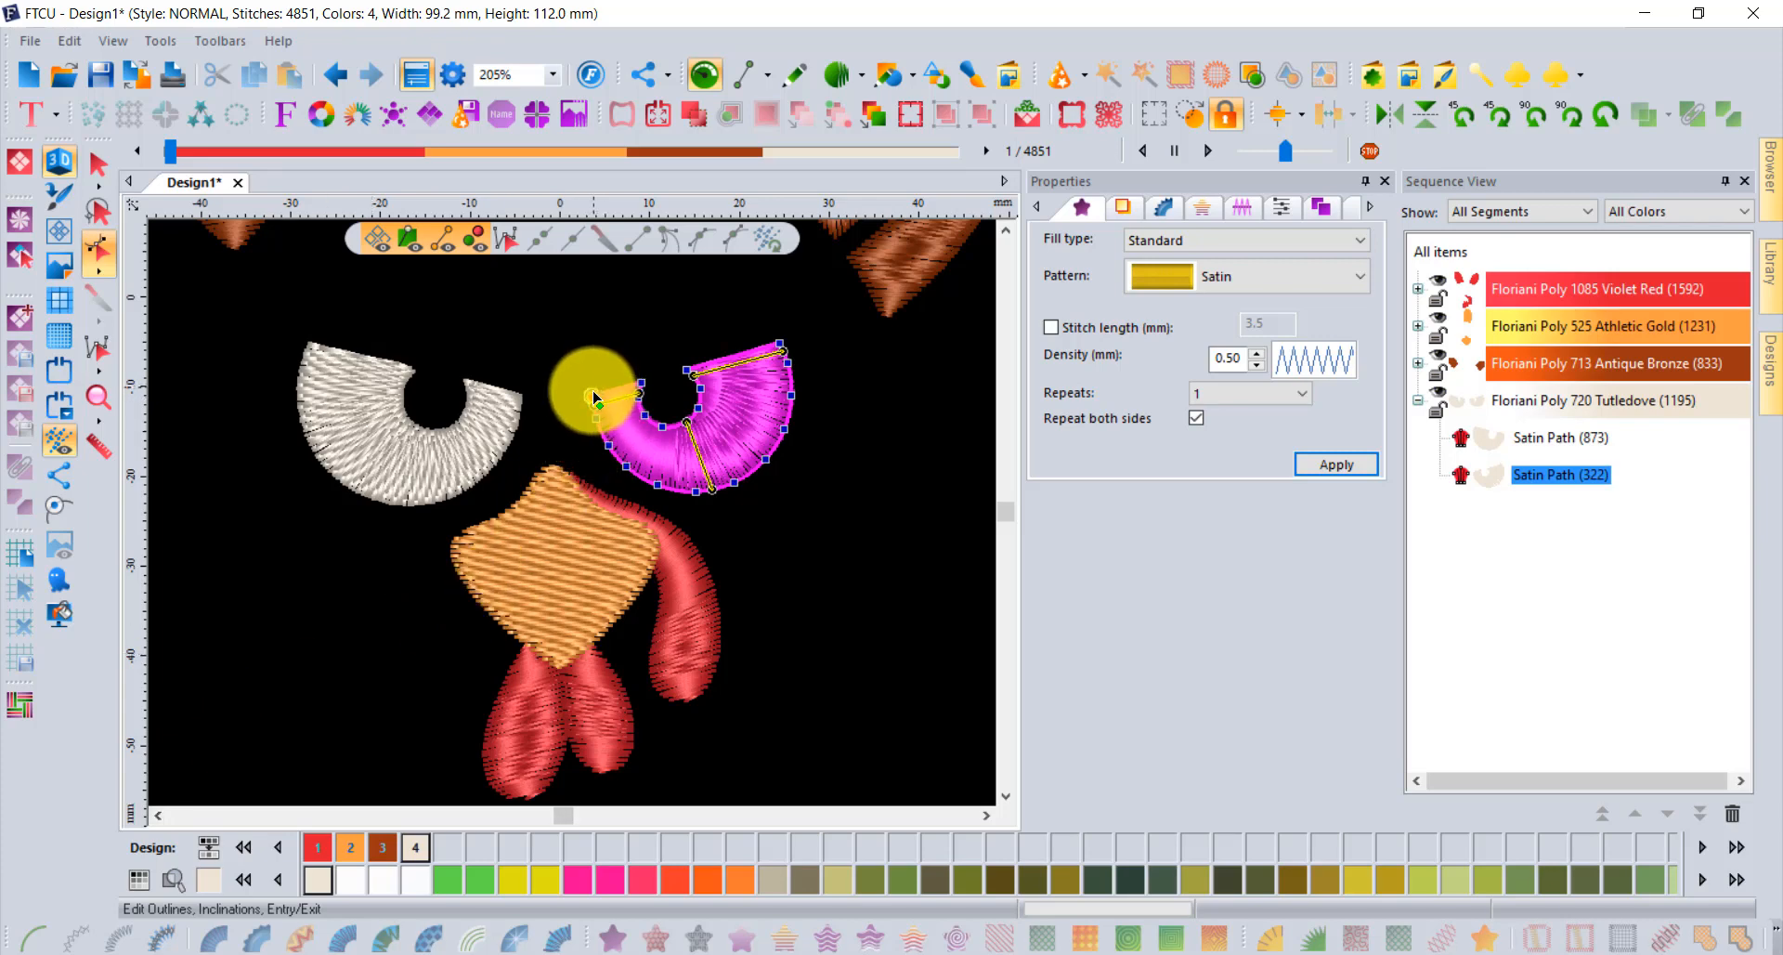
{"action": "left_click_drag", "start_coordinate": [594, 399], "coordinate": [784, 340]}
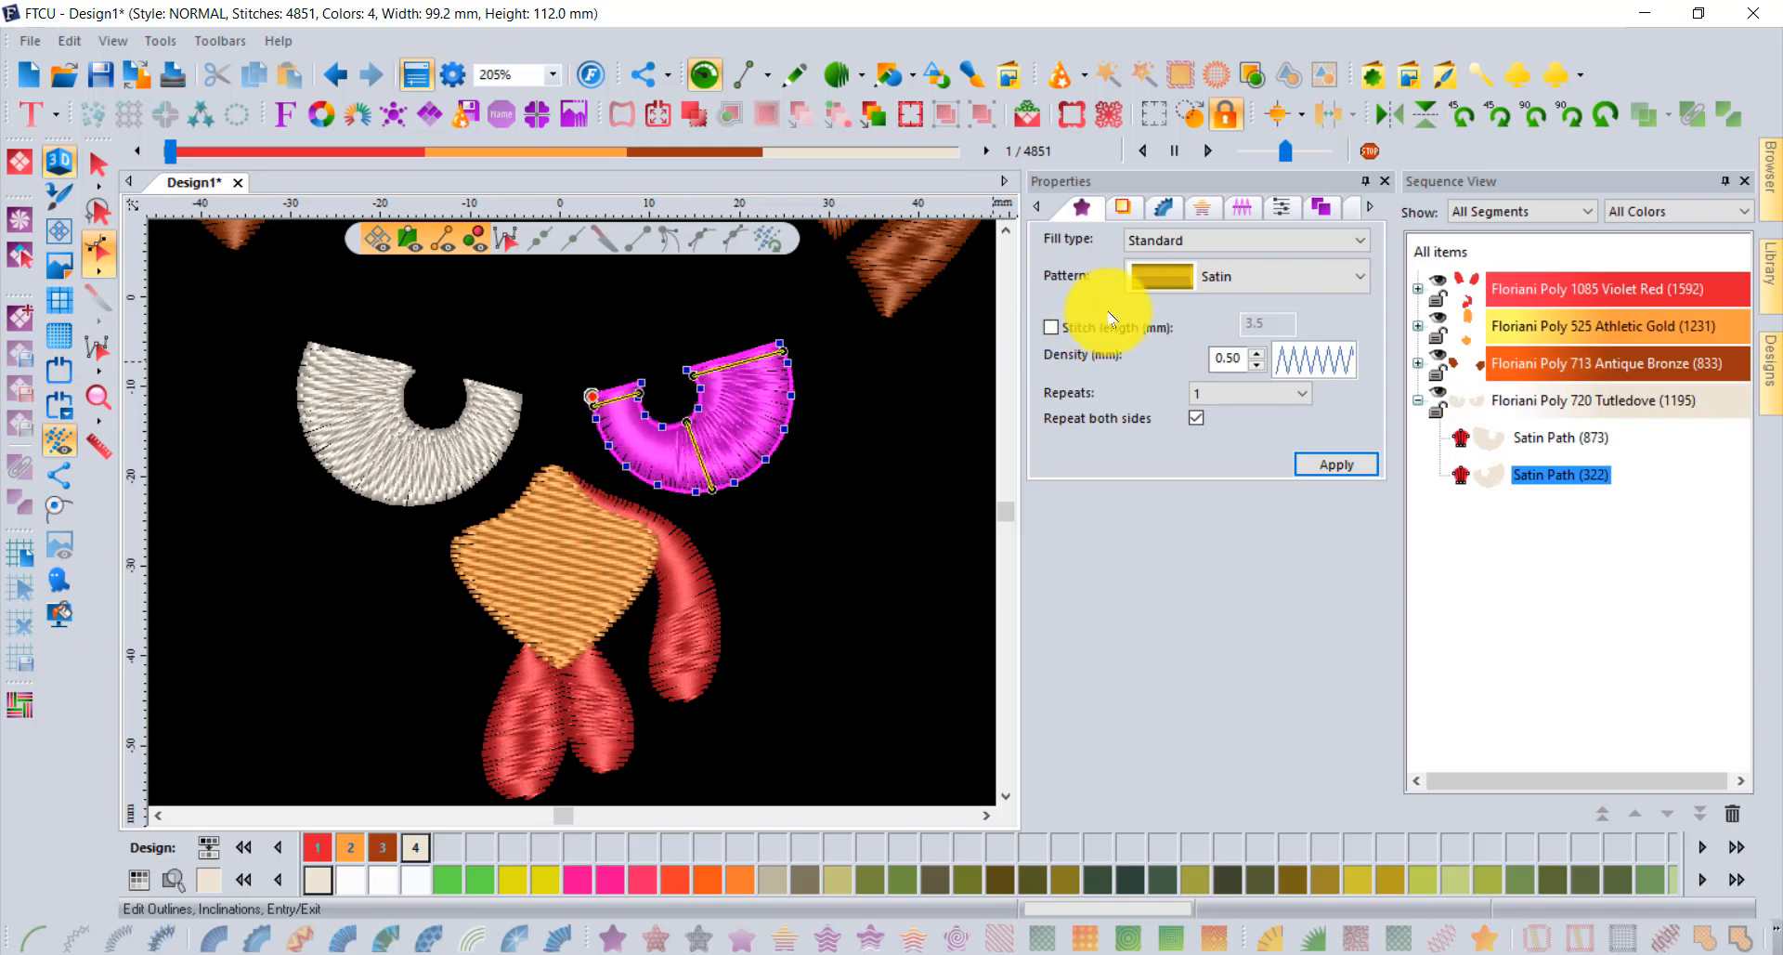
Change the fill pattern of the right-hand eye to Pattern 2 and apply it.
{"action": "left_click", "coordinate": [1230, 276]}
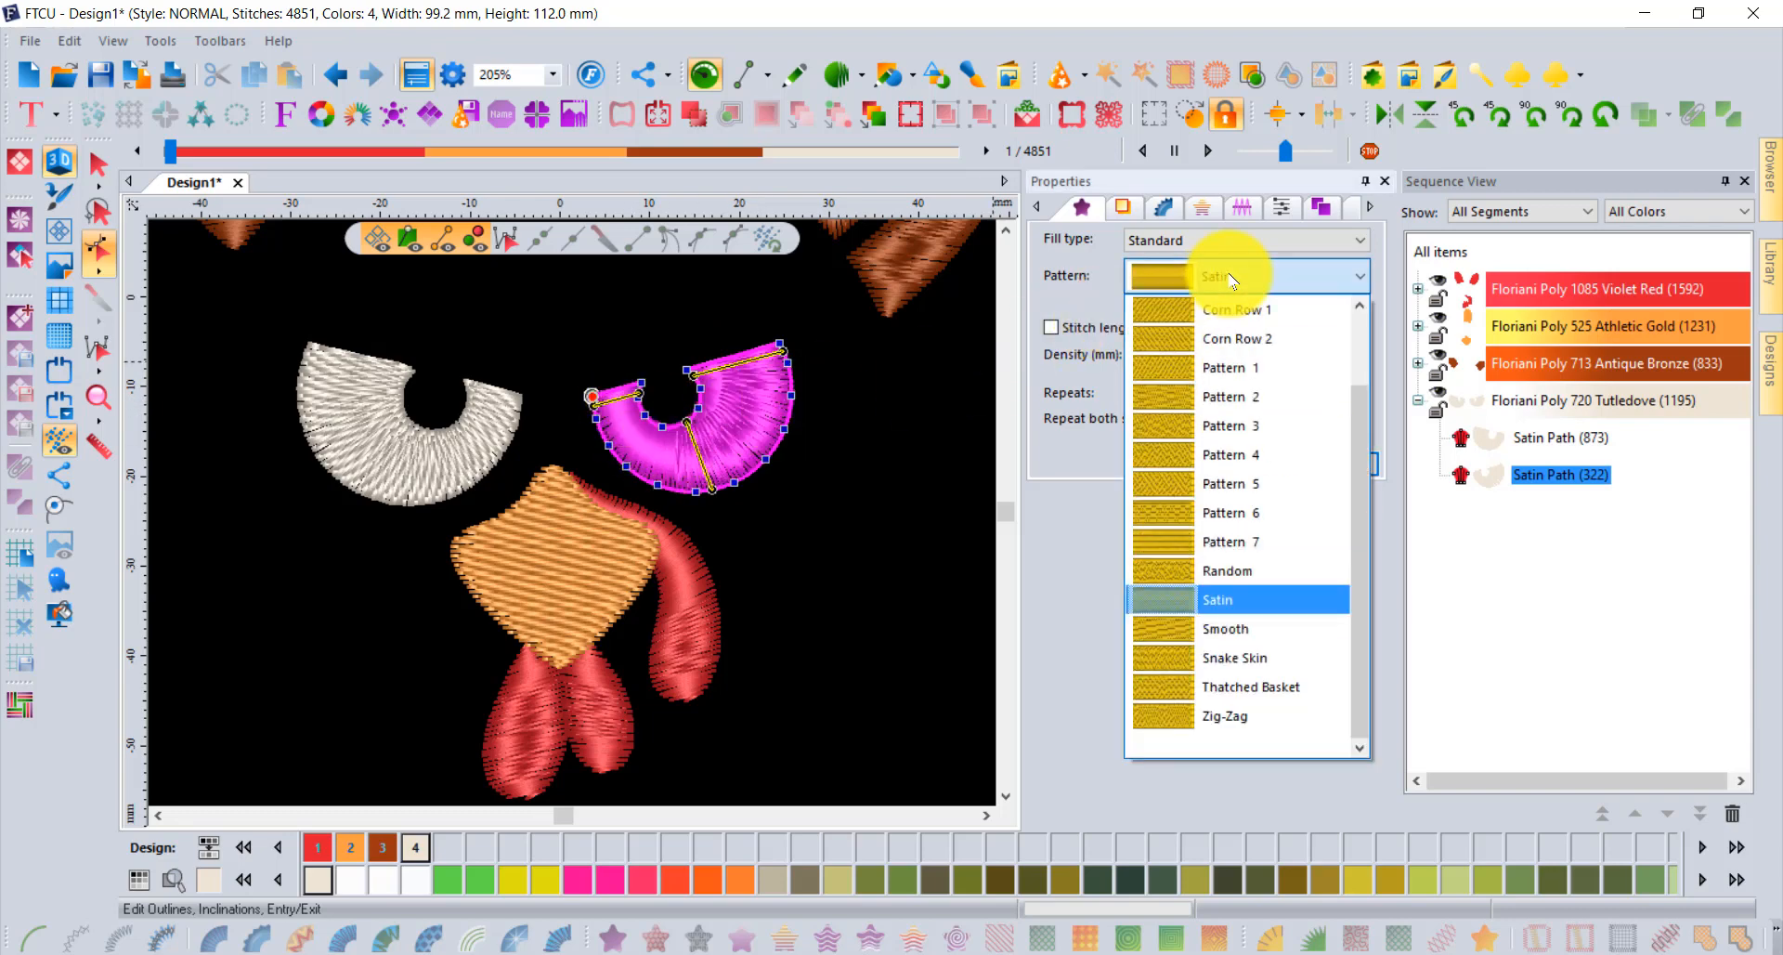
{"action": "left_click", "coordinate": [1228, 396]}
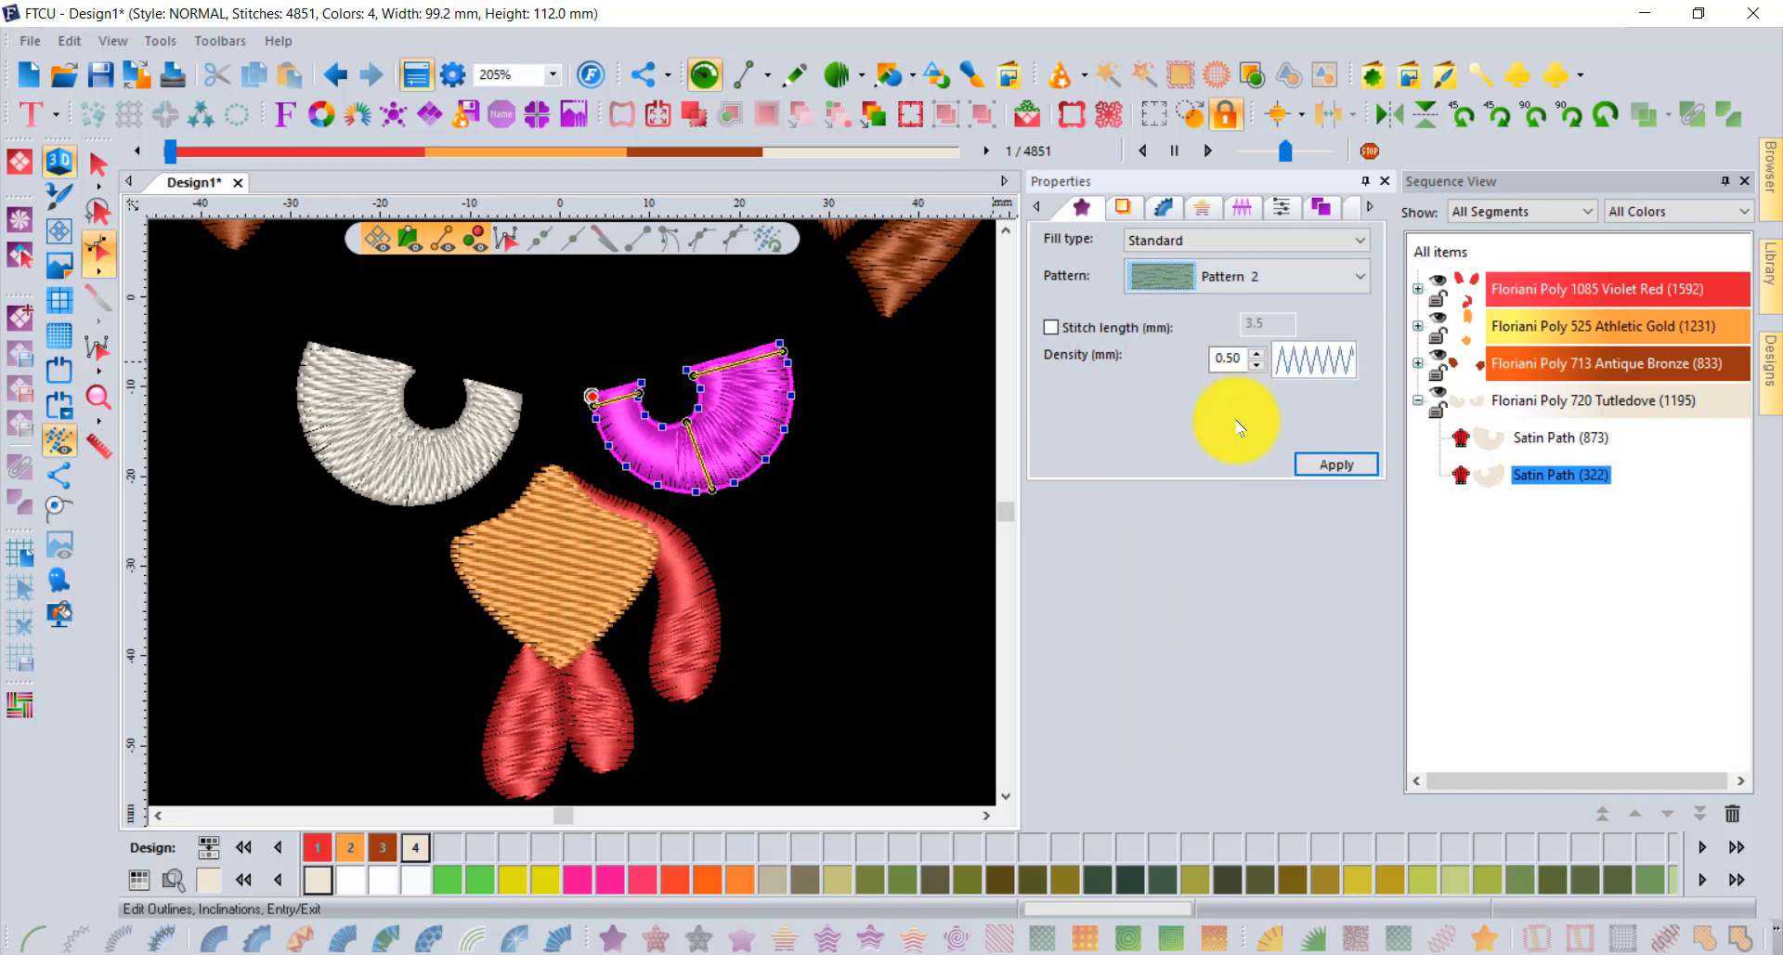
{"action": "left_click", "coordinate": [1335, 464]}
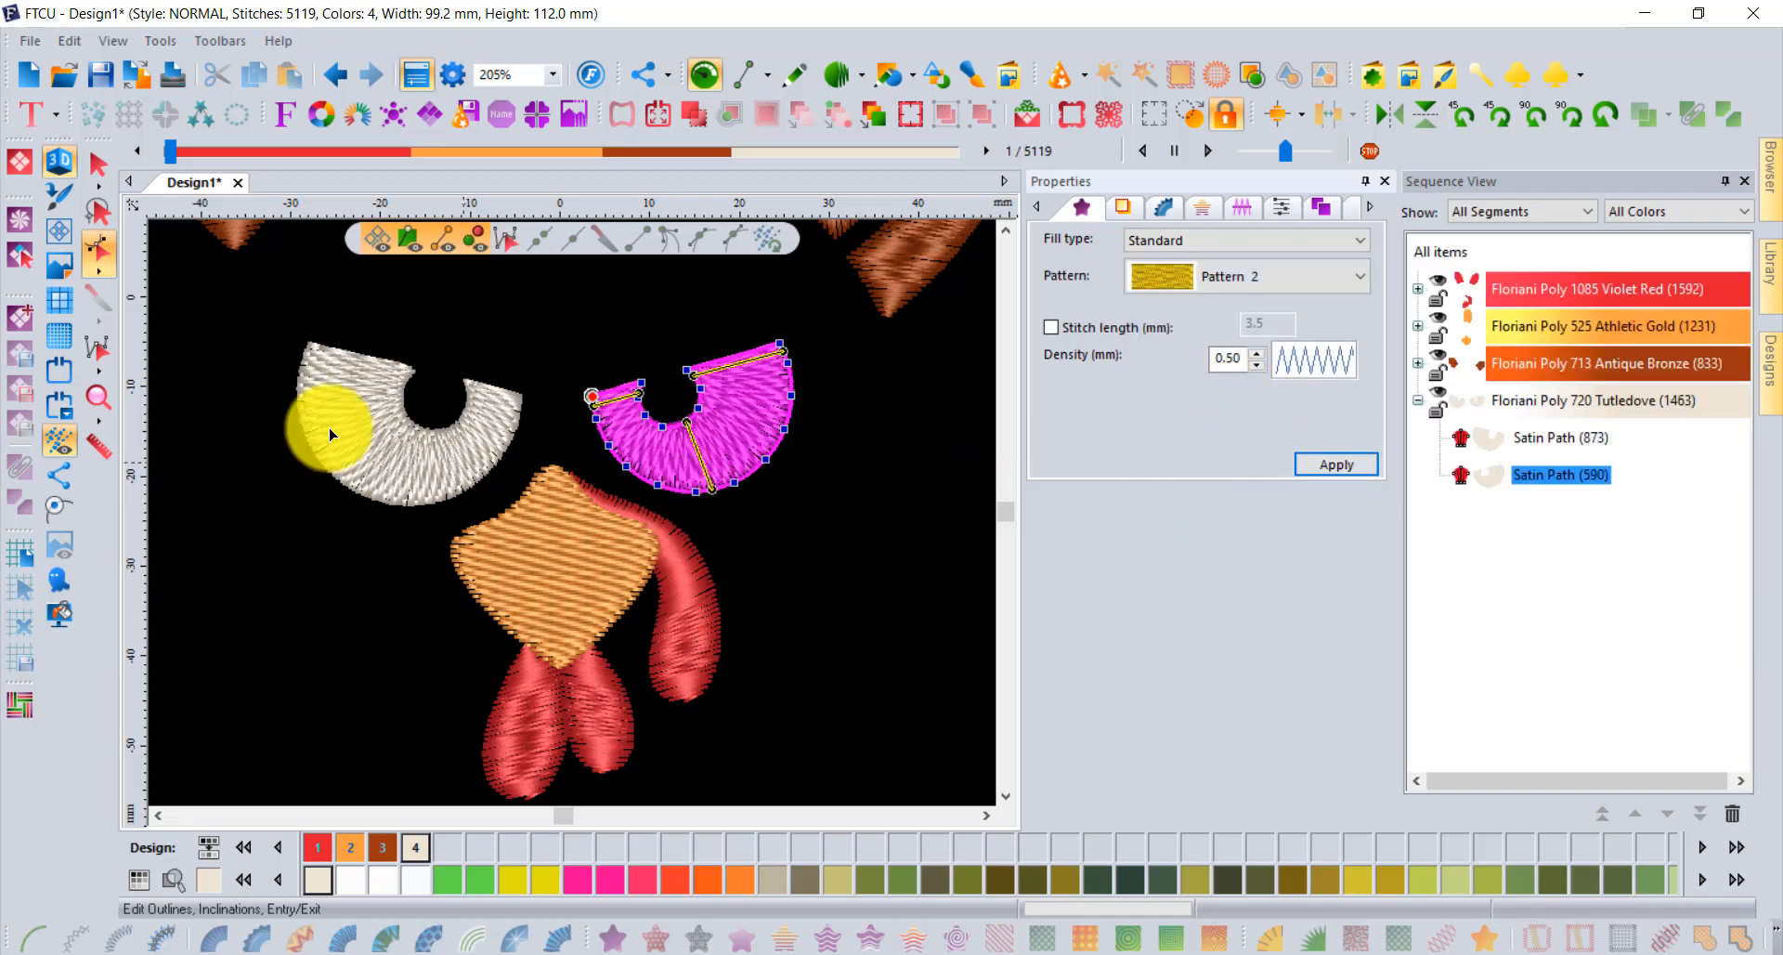
Check the left-hand eye's fill pattern and density for comparison with the right-hand eye.
{"action": "left_click", "coordinate": [98, 167]}
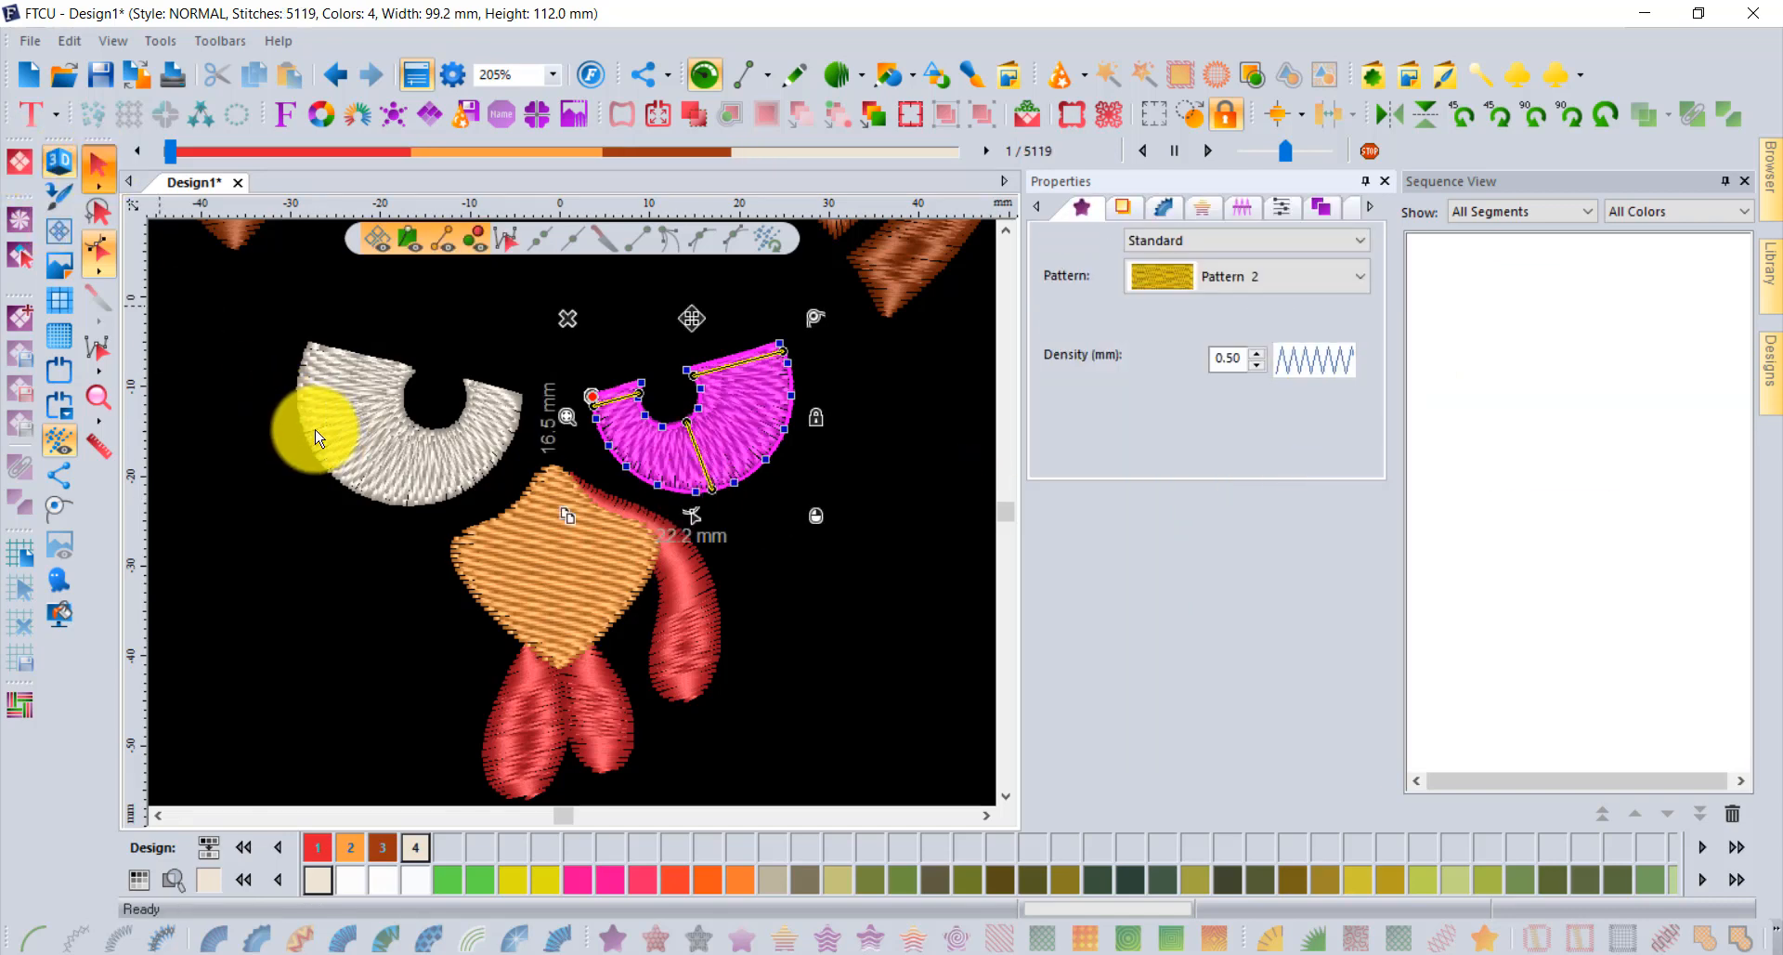
{"action": "left_click", "coordinate": [316, 436]}
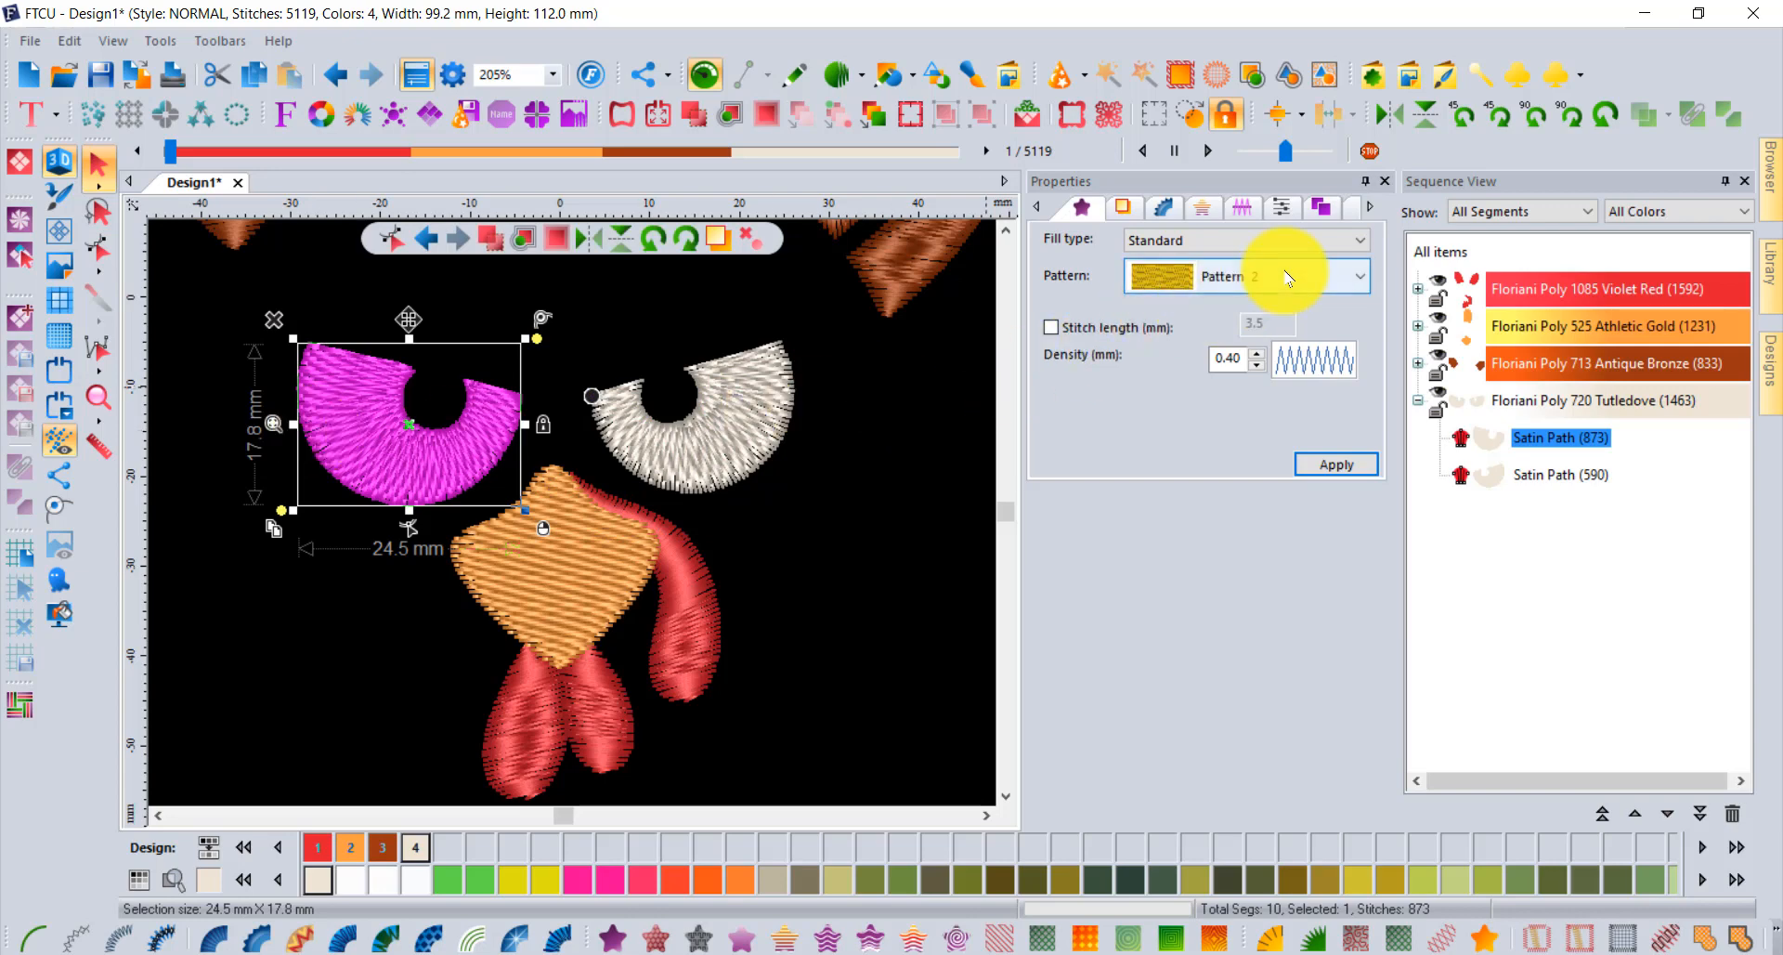
{"action": "left_click", "coordinate": [849, 474]}
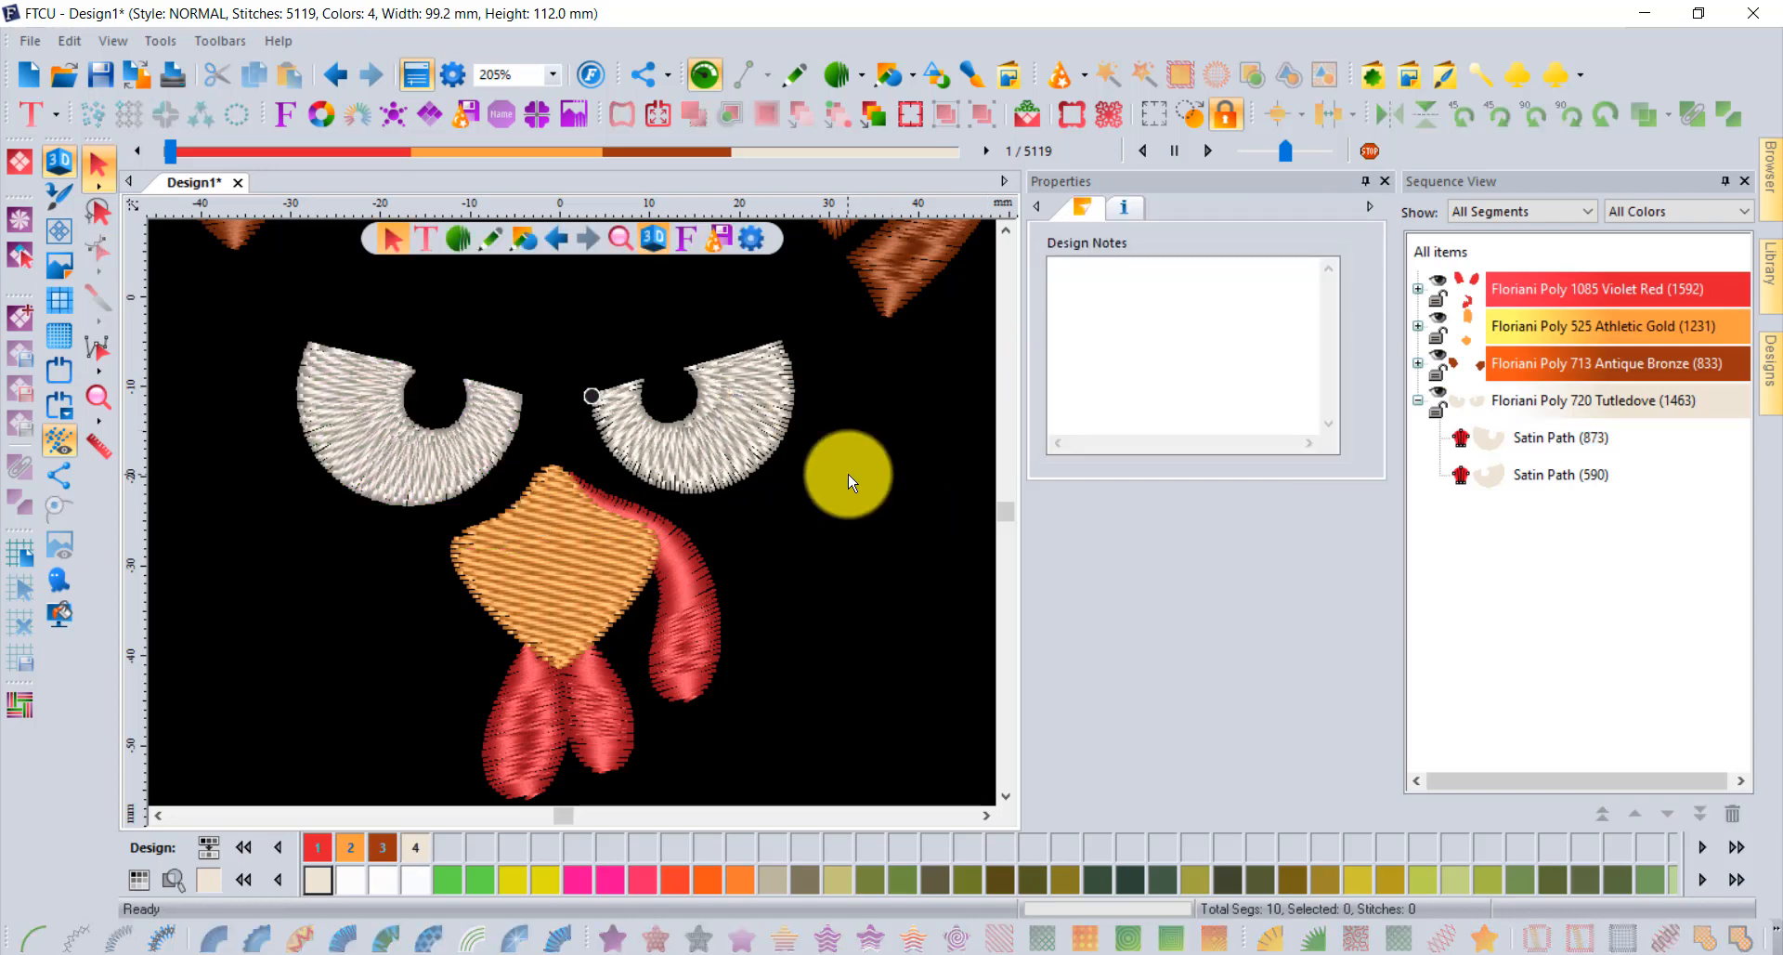
View the feathers above the turkey's face and examine the fill settings of the left brown feather.
{"action": "scroll", "coordinate": [849, 473], "scroll_direction": "down", "scroll_amount": 1}
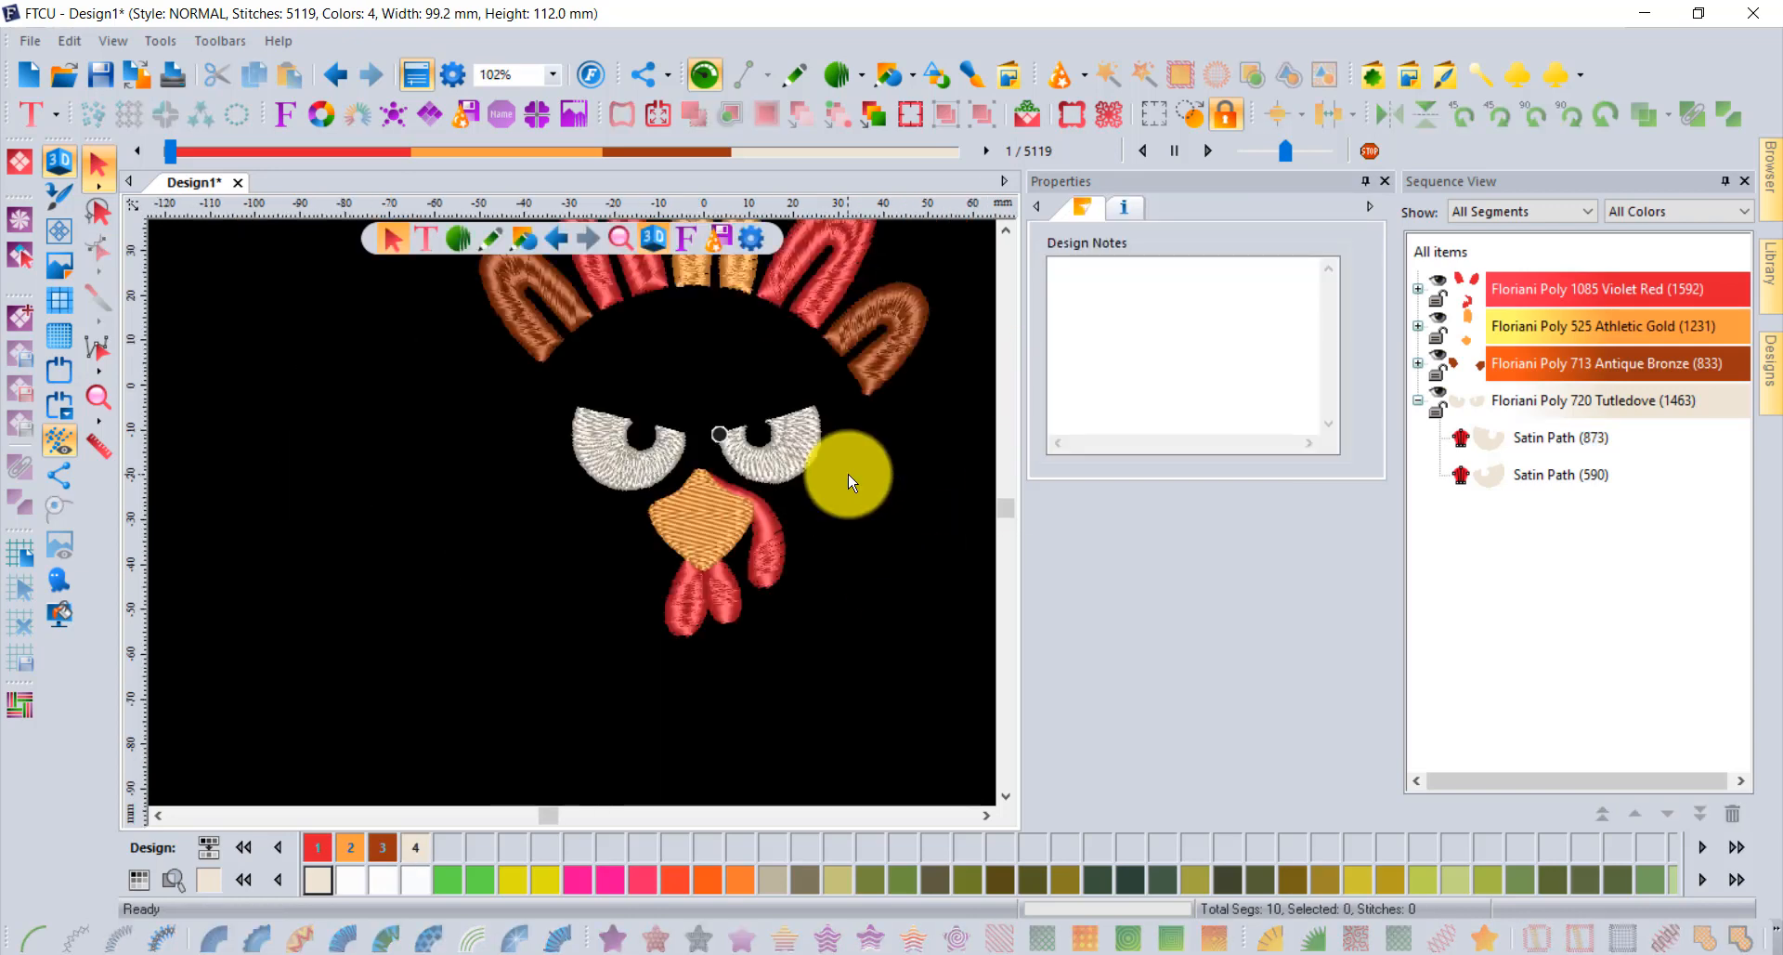
{"action": "left_click", "coordinate": [1007, 234]}
{"action": "left_click", "coordinate": [1008, 236]}
{"action": "left_click", "coordinate": [1007, 236]}
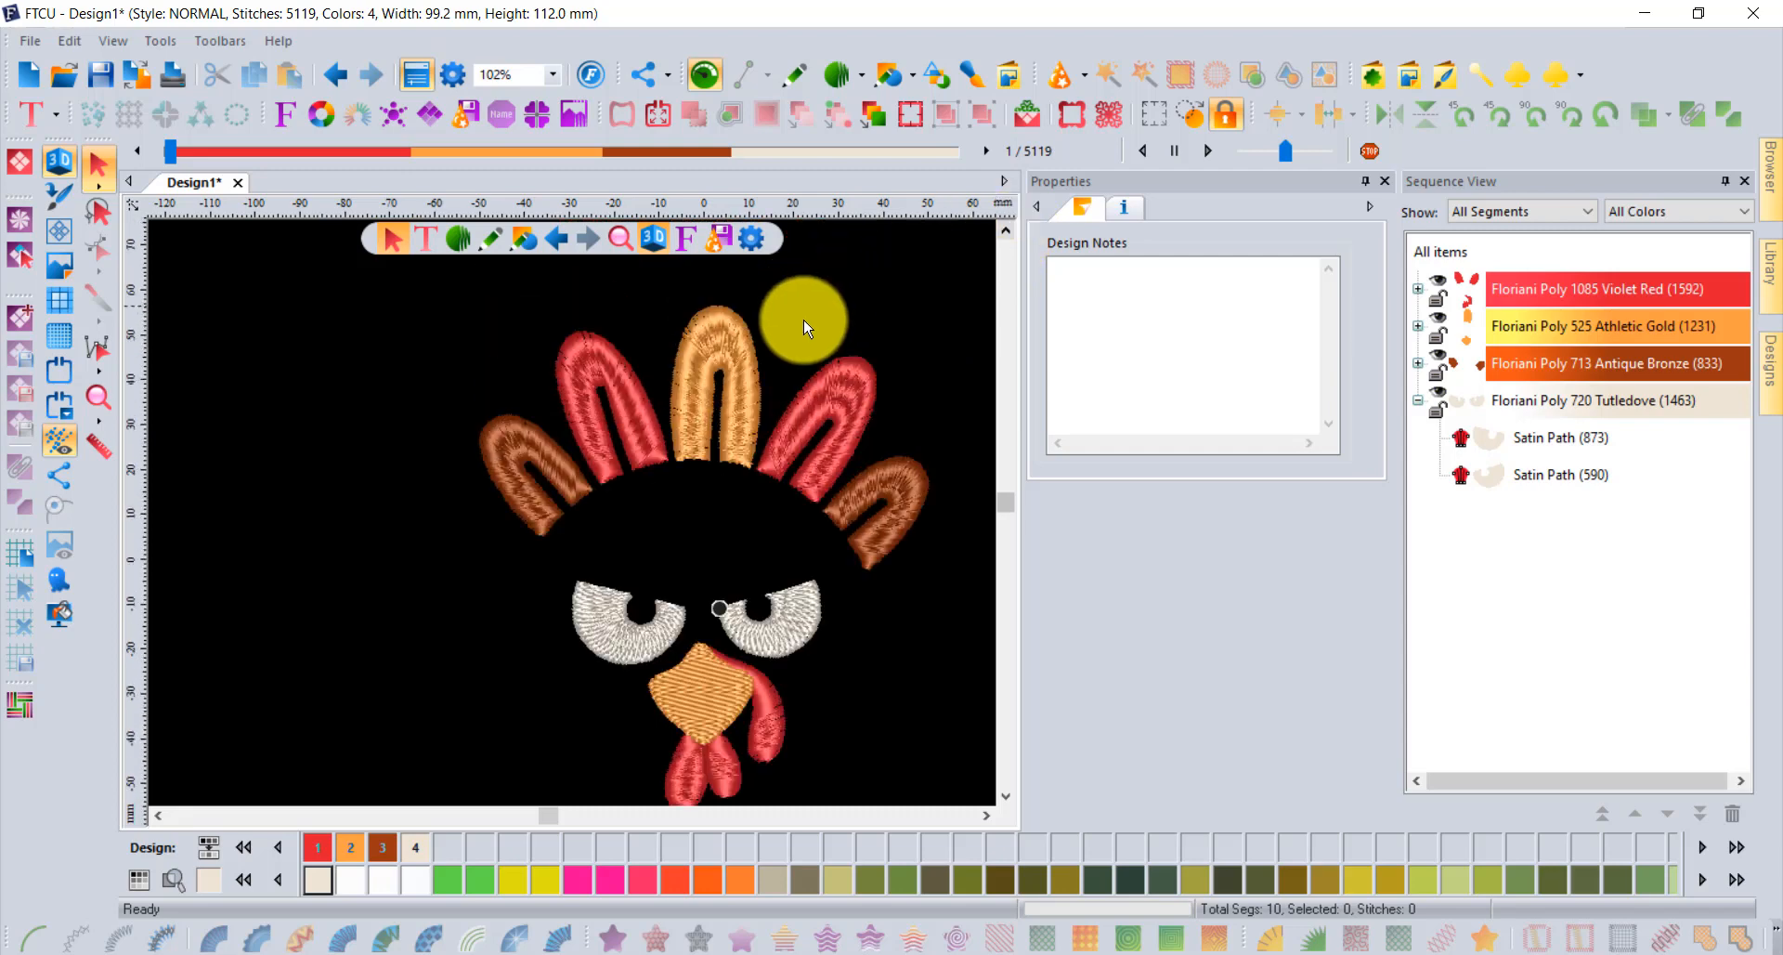
{"action": "left_click", "coordinate": [504, 432]}
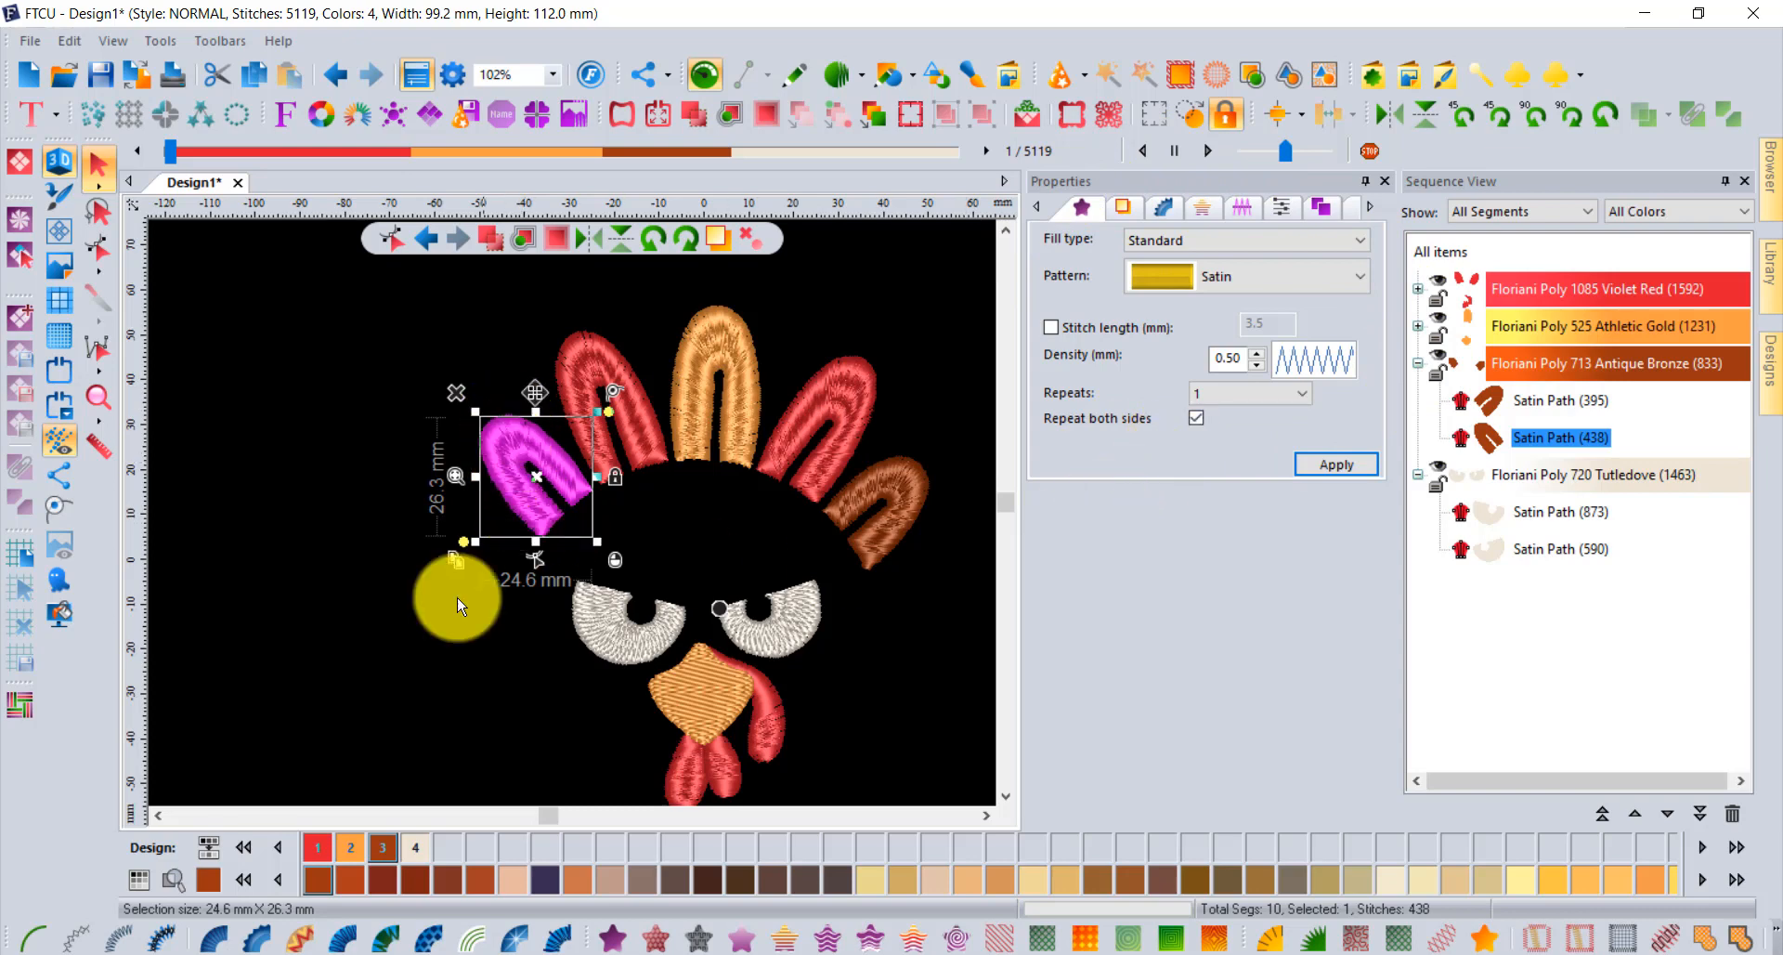
{"action": "left_click", "coordinate": [492, 678]}
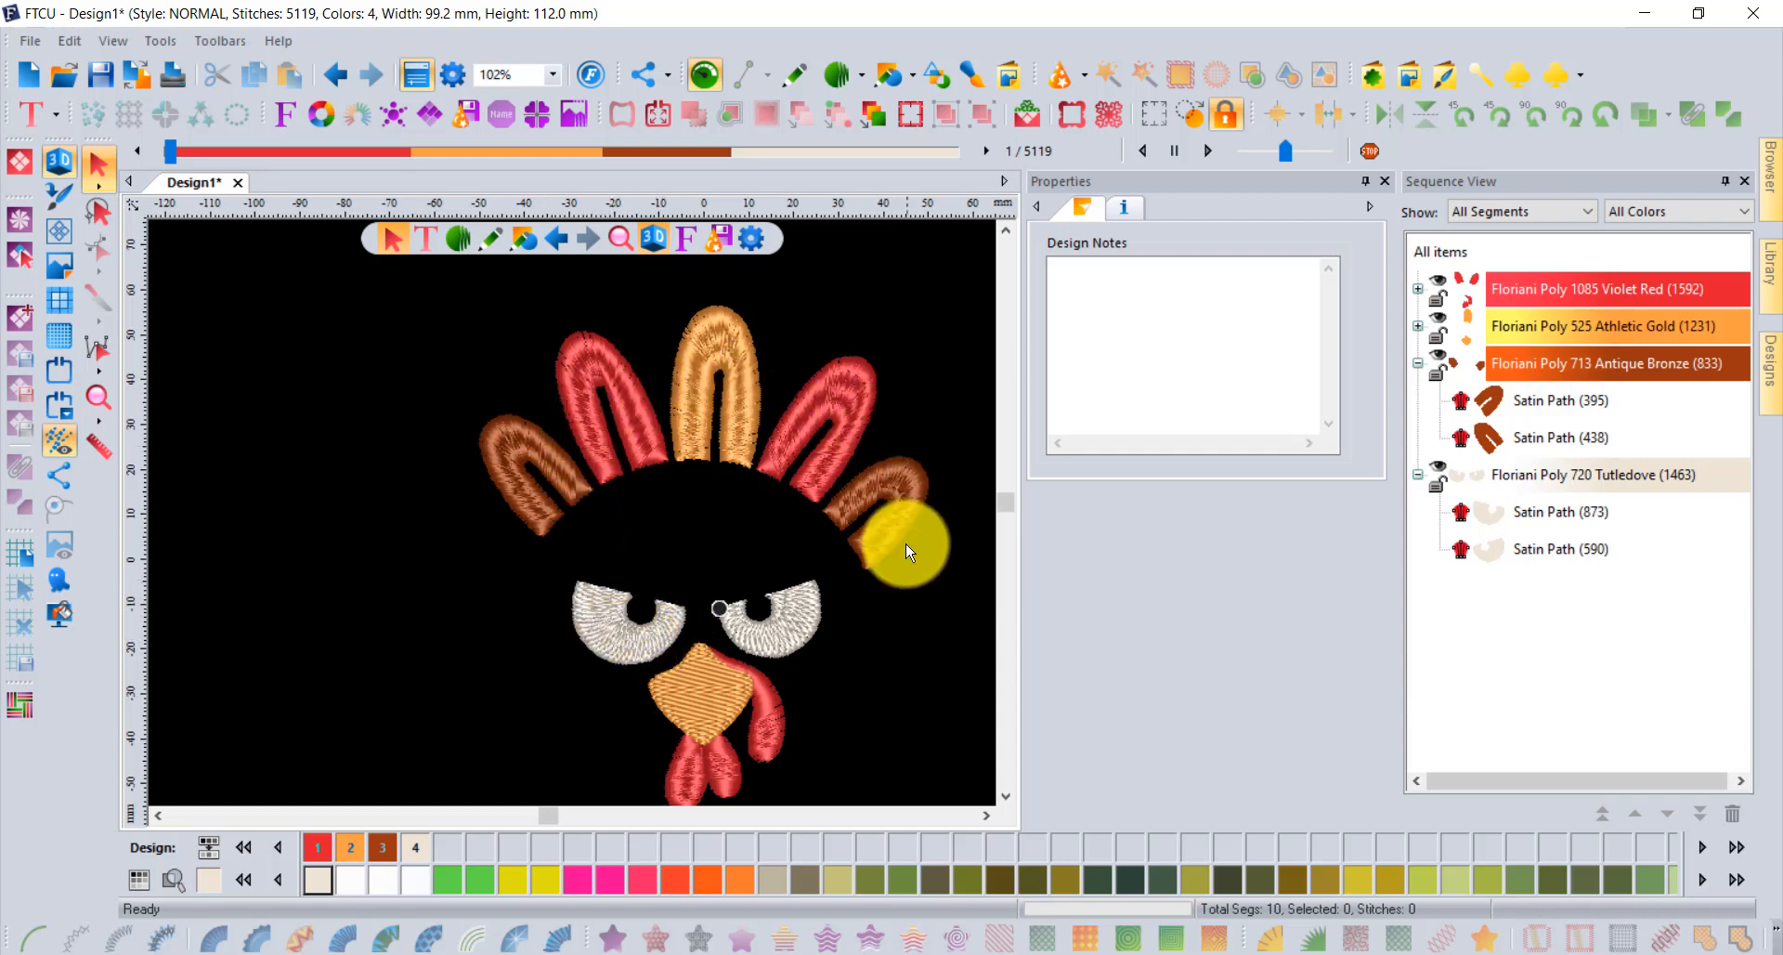
Try Pattern 1 as the fill of the left red feather, and undo that change.
{"action": "left_click", "coordinate": [628, 376]}
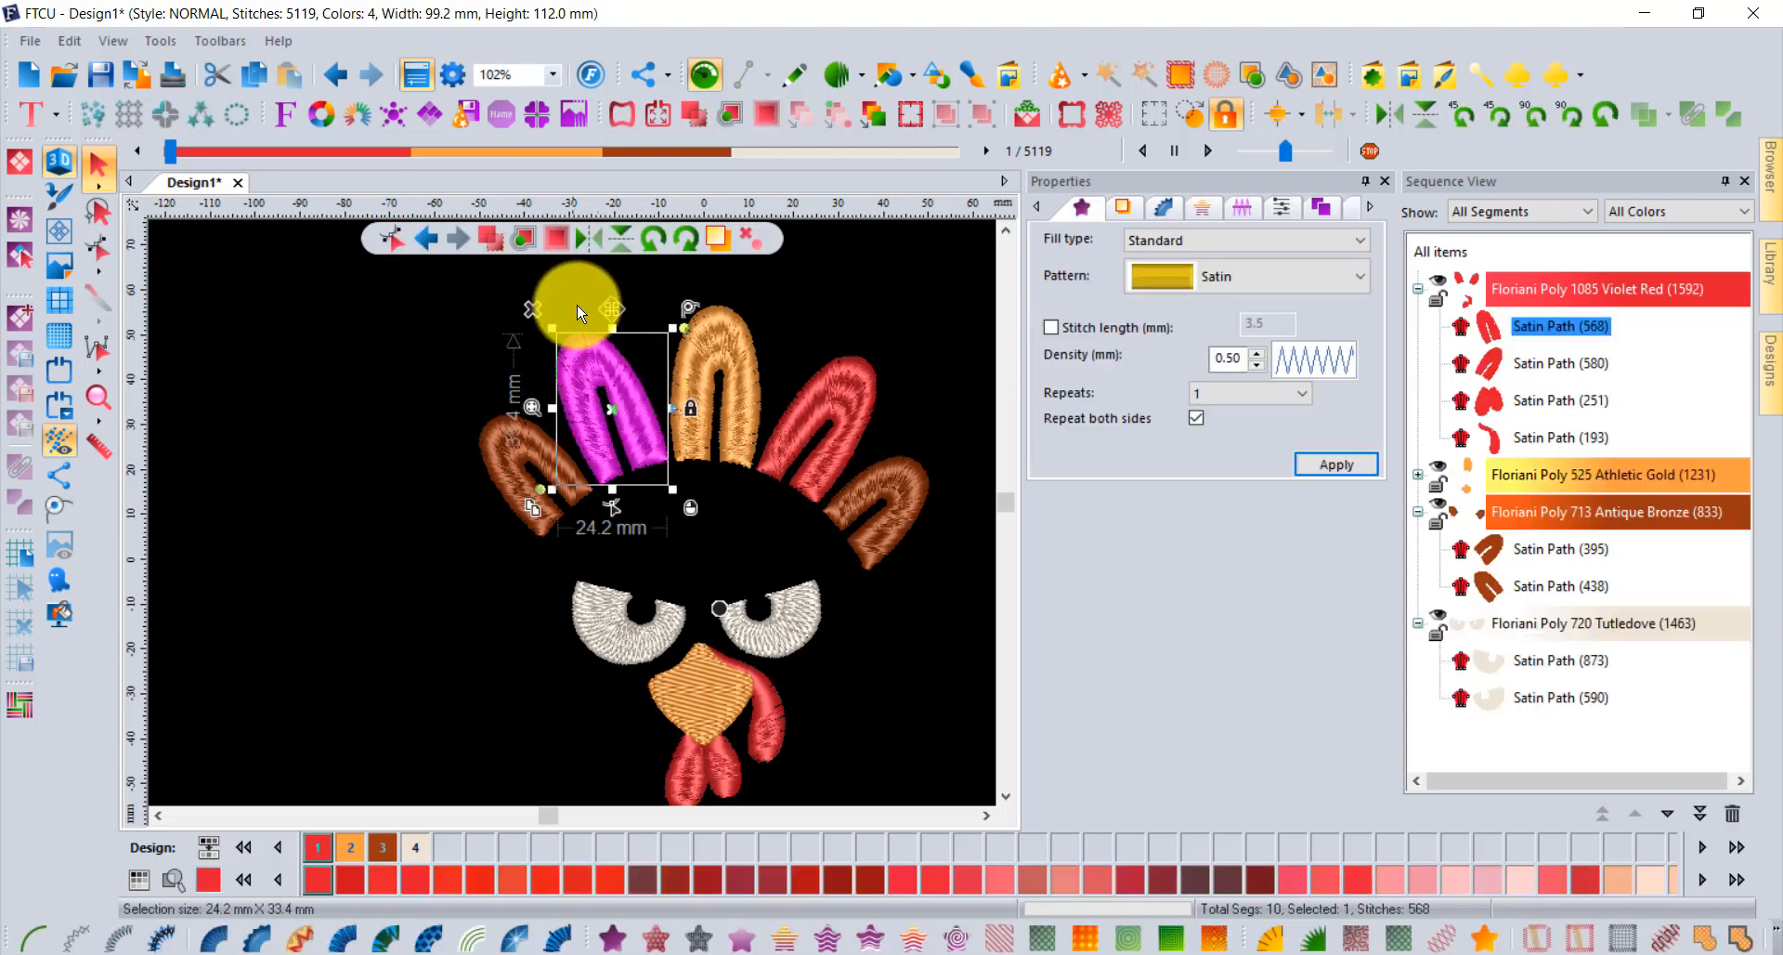
{"action": "scroll", "coordinate": [576, 299], "scroll_direction": "up", "scroll_amount": 3}
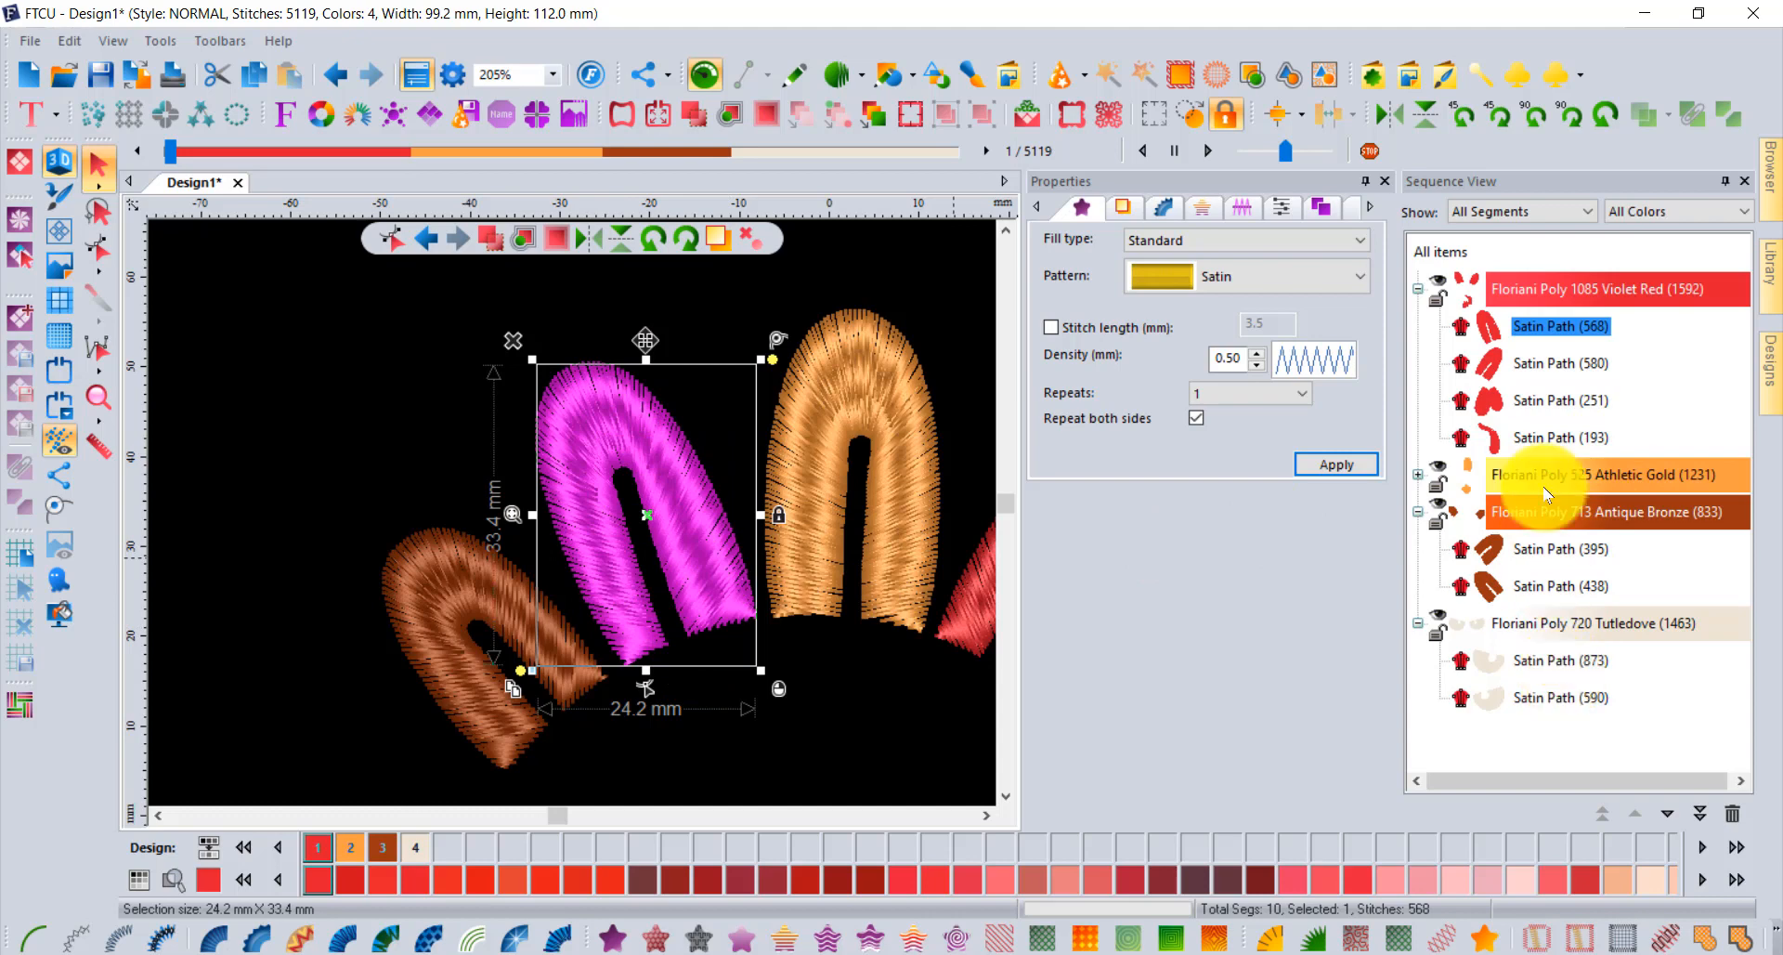
{"action": "left_click", "coordinate": [1253, 280]}
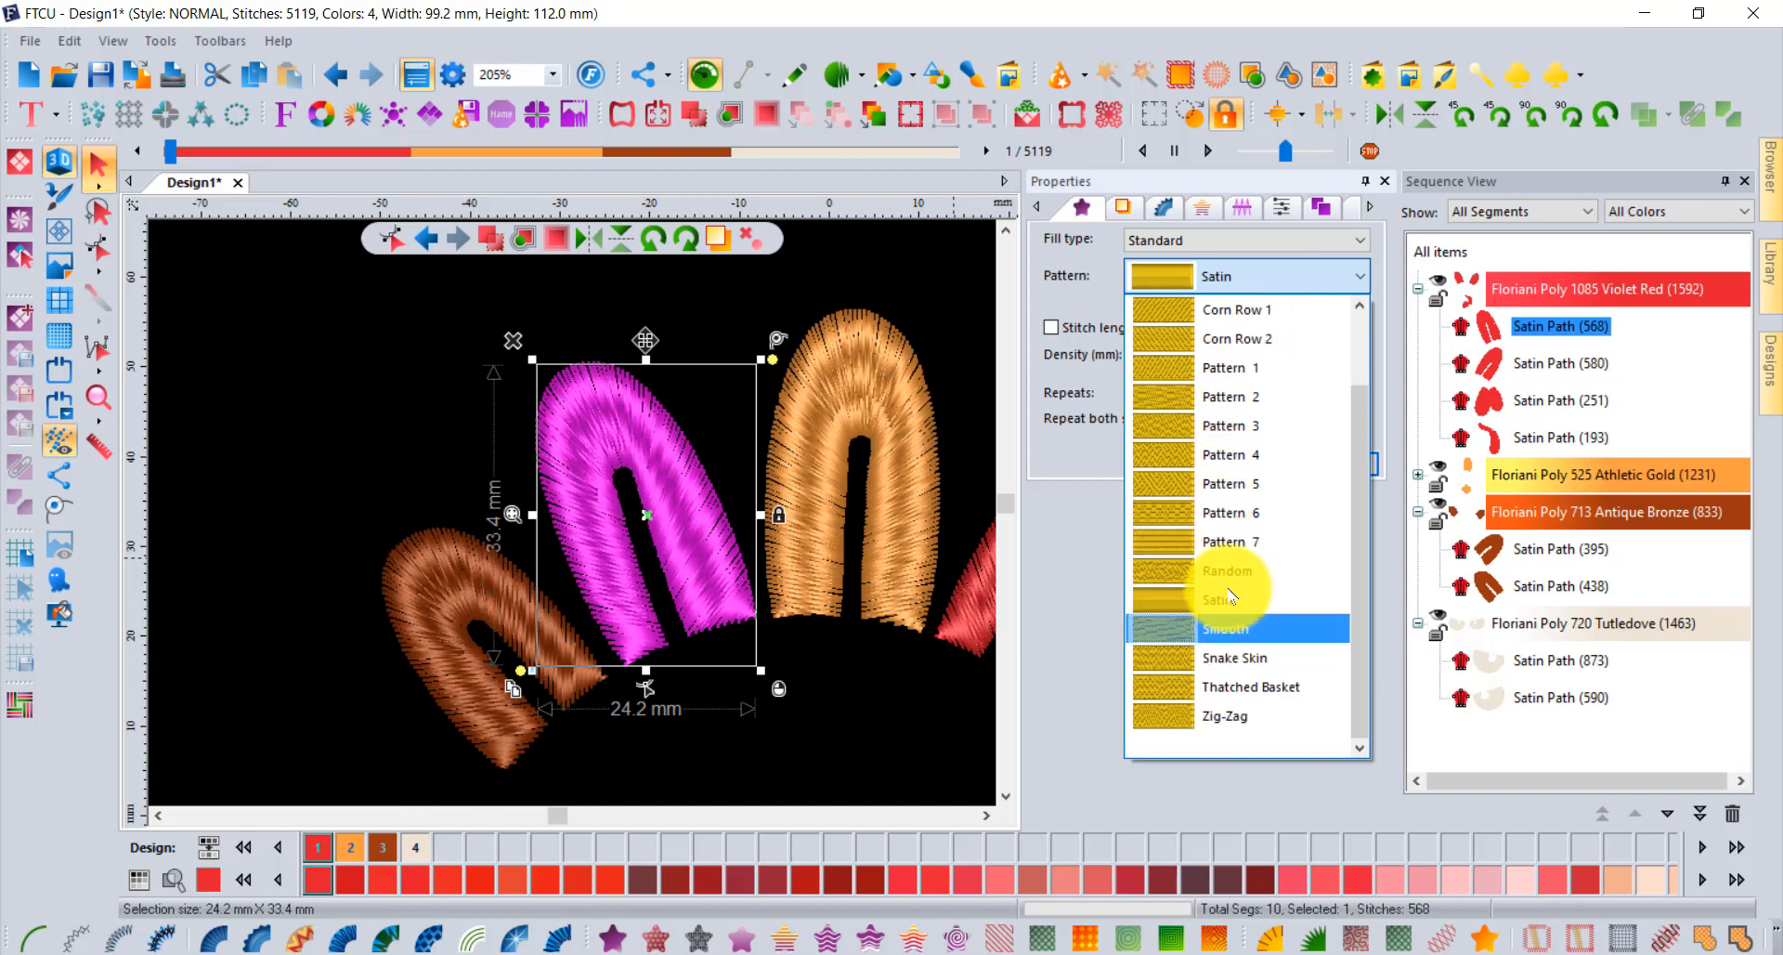
{"action": "left_click", "coordinate": [1240, 370]}
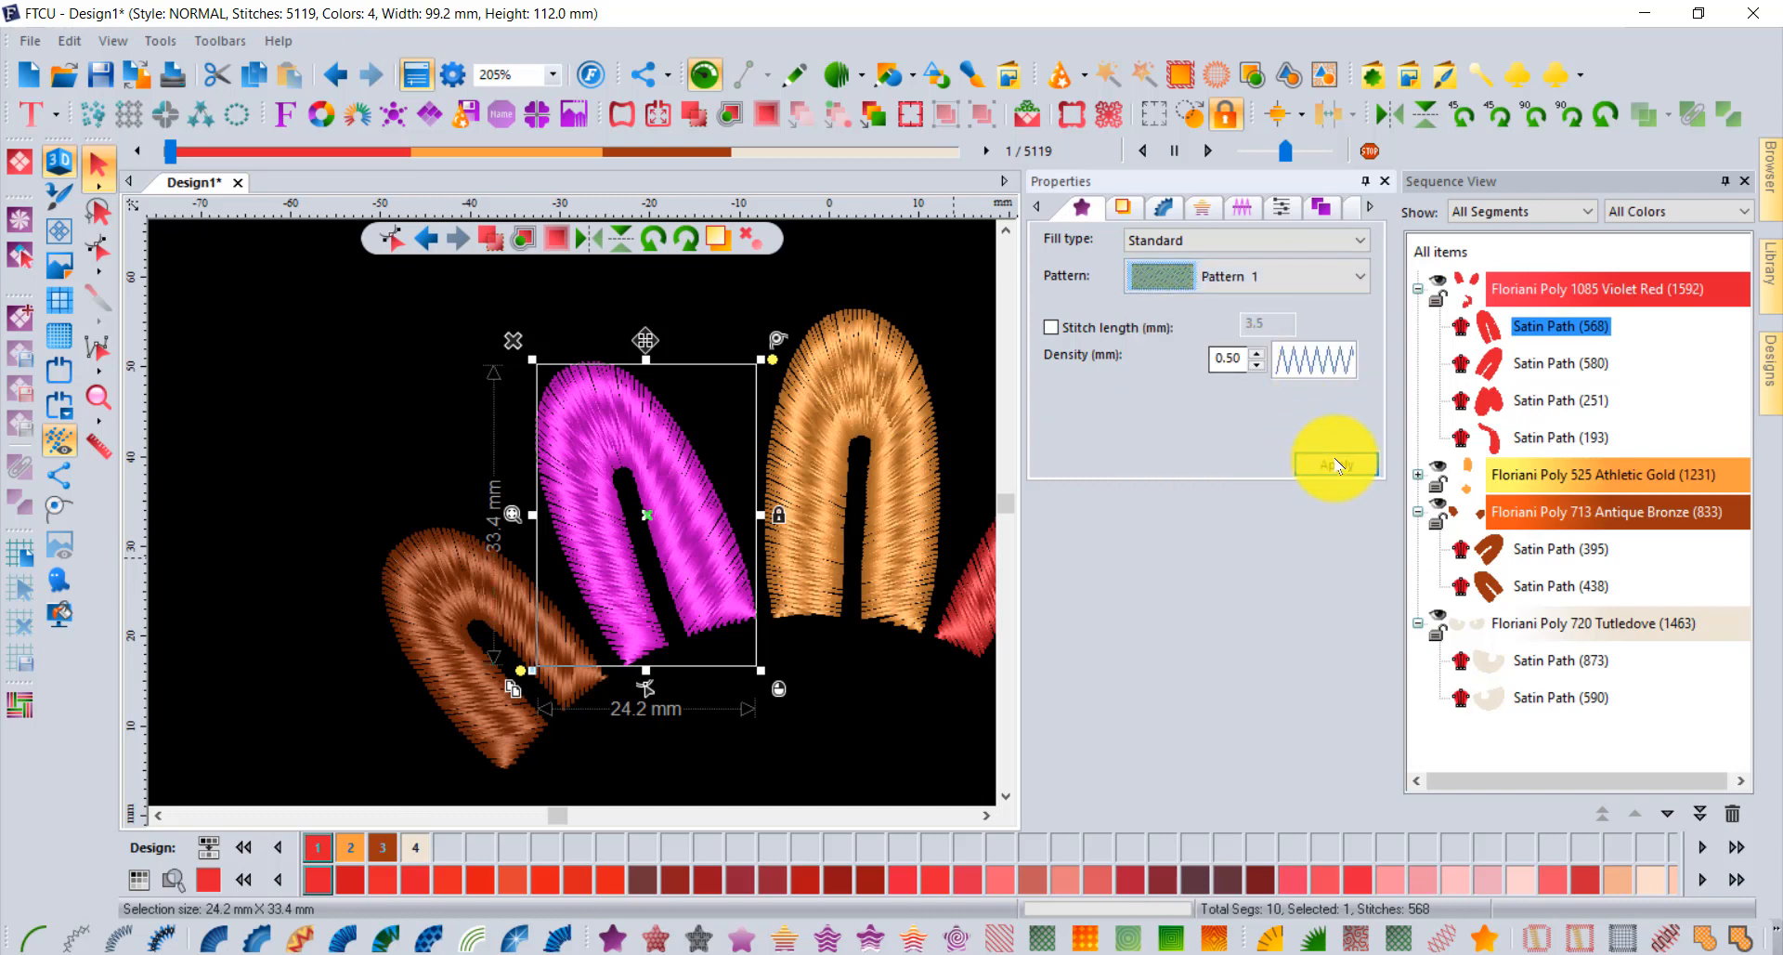
{"action": "left_click", "coordinate": [1337, 464]}
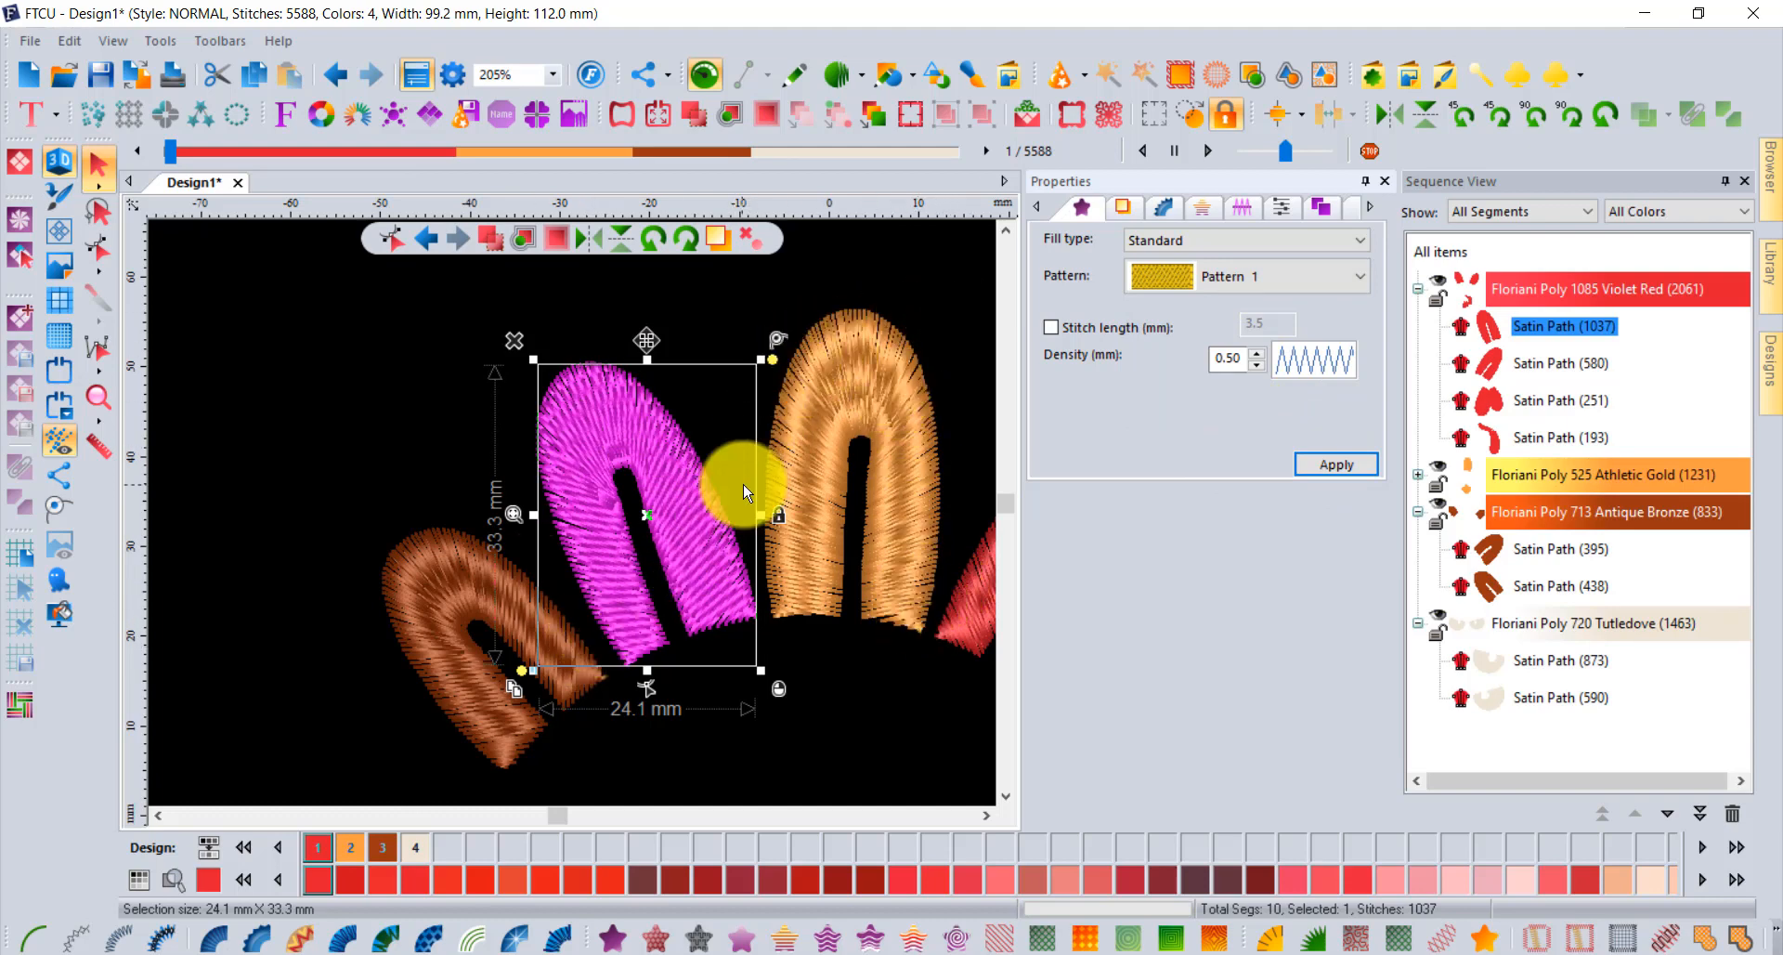
{"action": "left_click", "coordinate": [336, 75]}
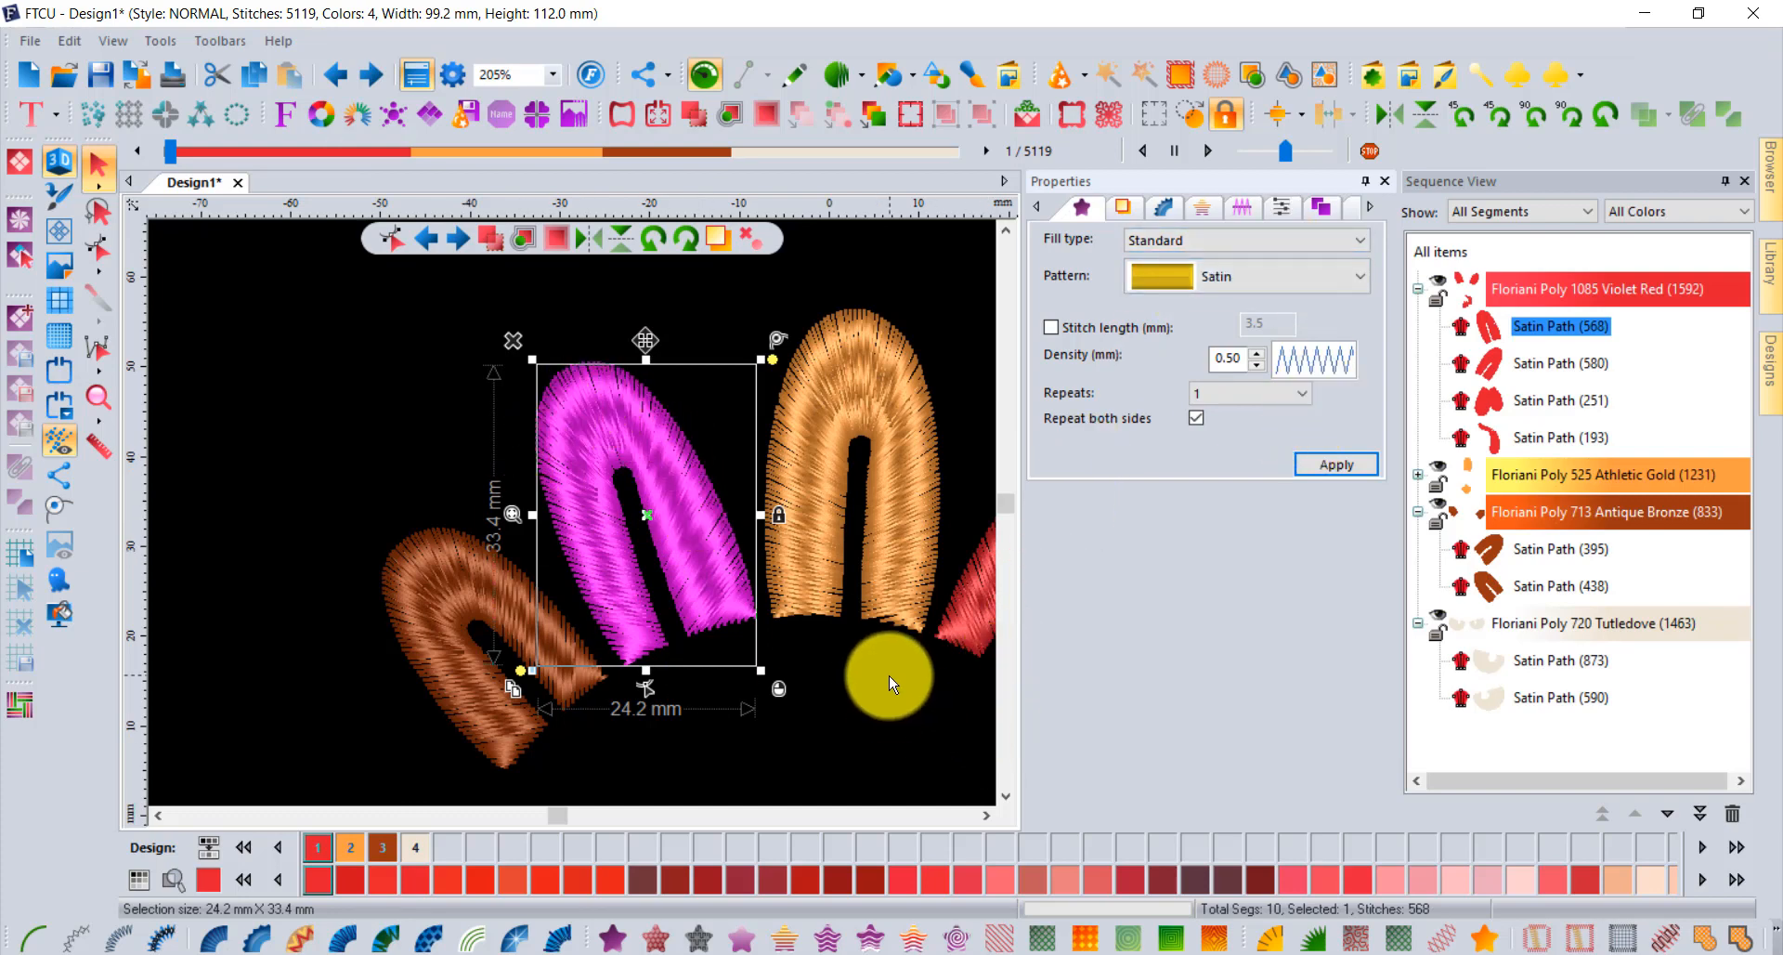
{"action": "left_click", "coordinate": [886, 701]}
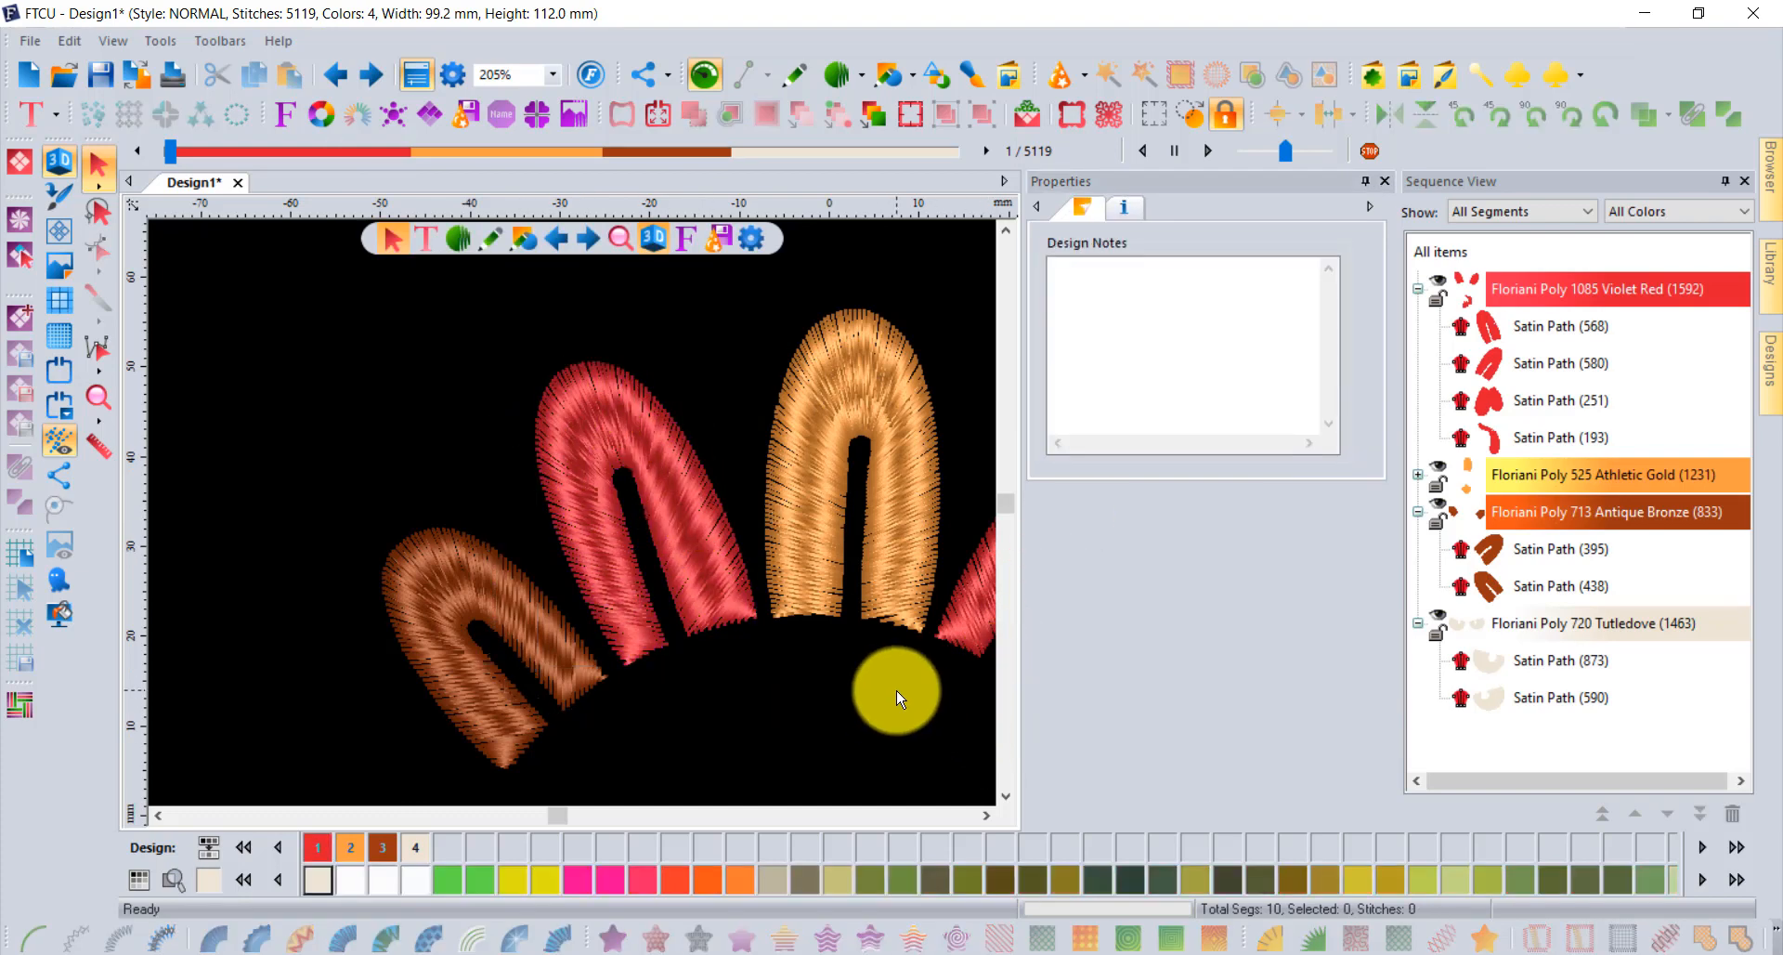
Review the left red feather's quality control settings and its pull and push compensation.
{"action": "scroll", "coordinate": [895, 690], "scroll_direction": "down", "scroll_amount": 2}
{"action": "left_click", "coordinate": [987, 815]}
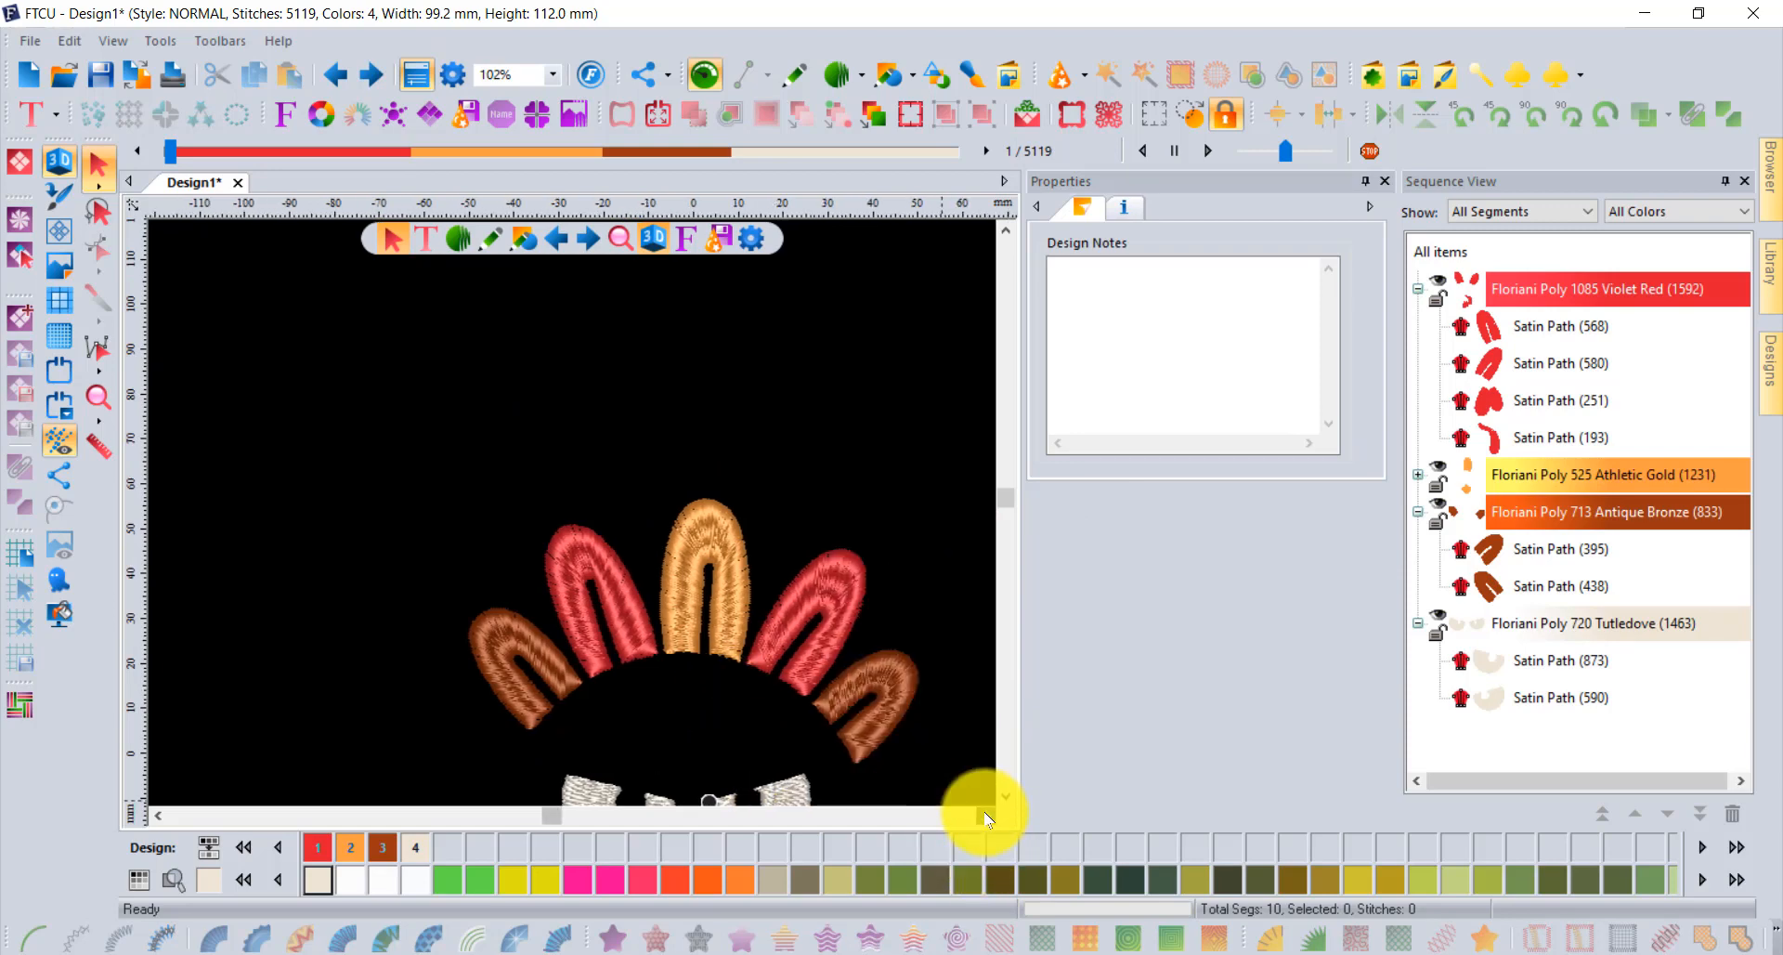
{"action": "left_click", "coordinate": [548, 597]}
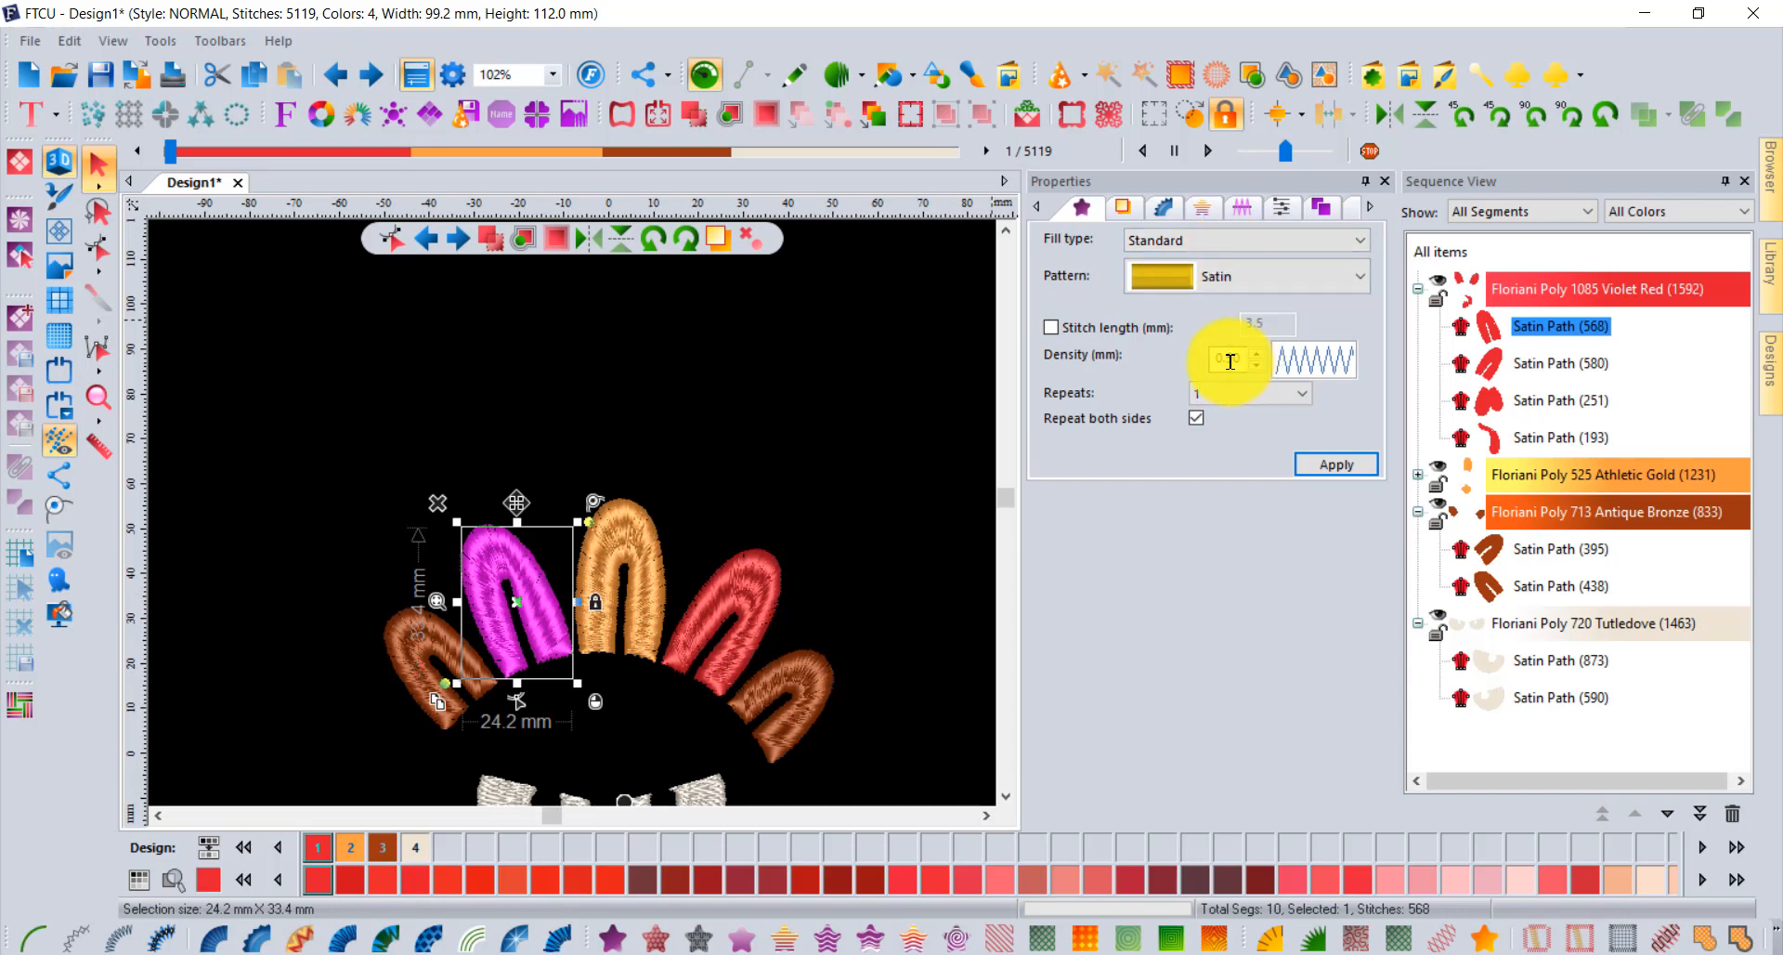
{"action": "left_click", "coordinate": [1280, 206]}
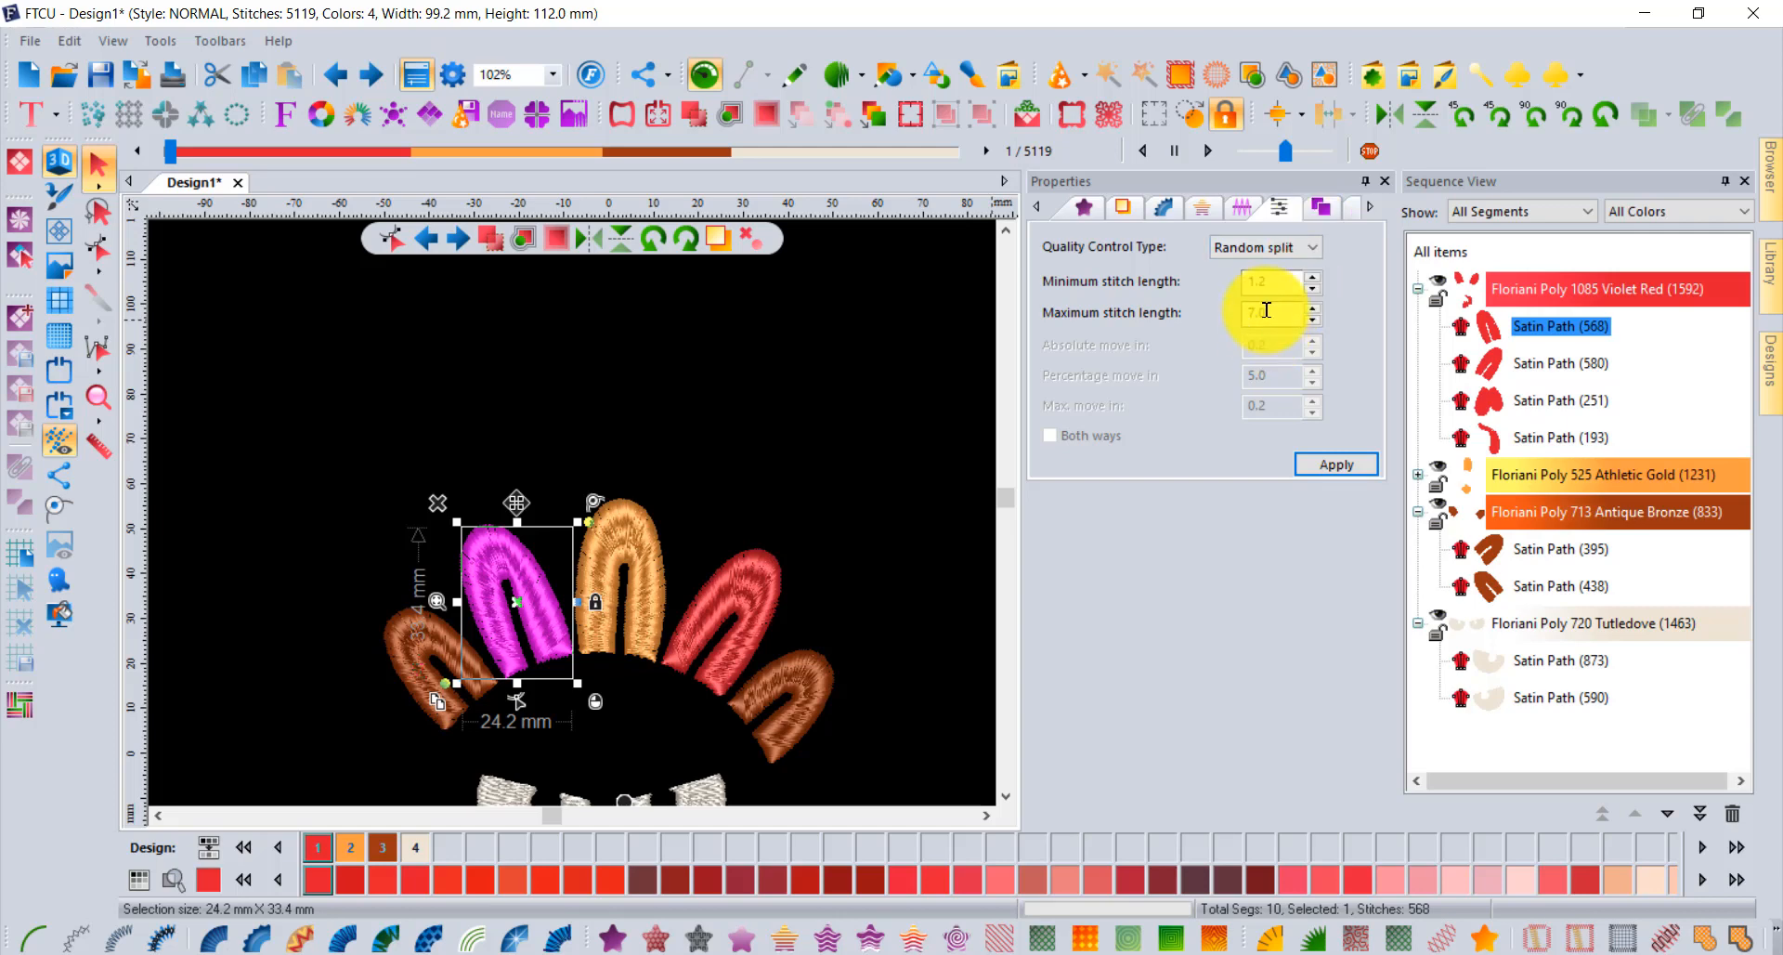
{"action": "left_click", "coordinate": [1241, 206]}
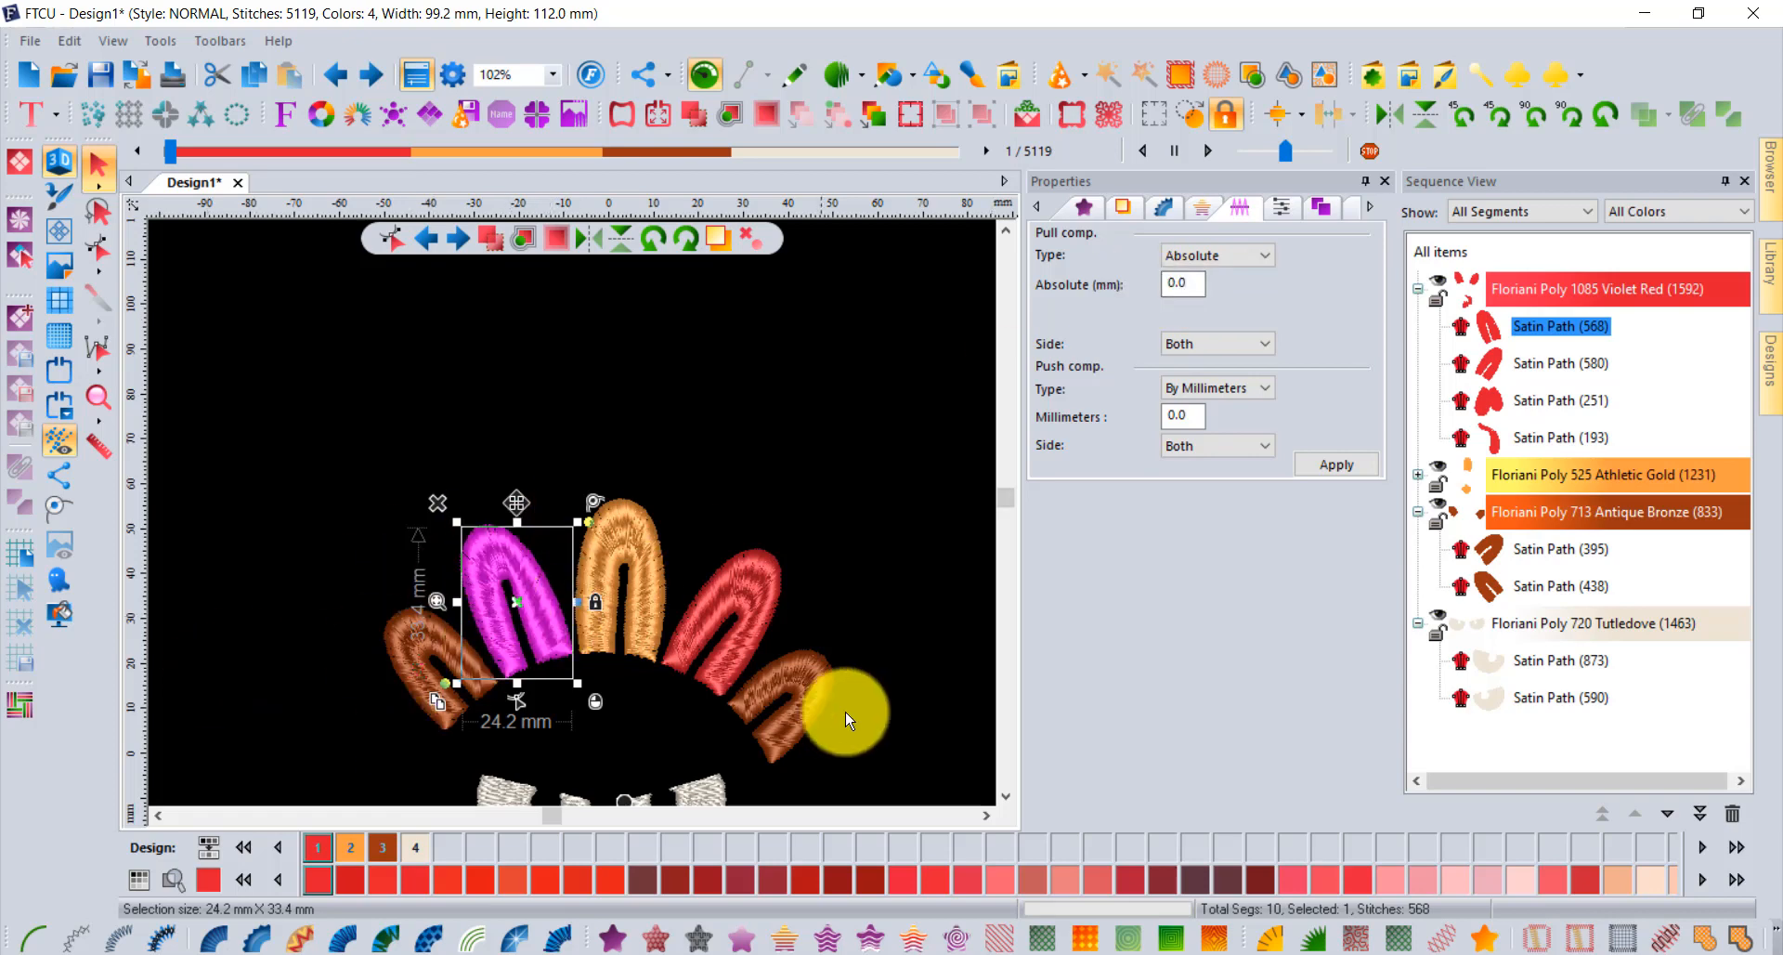
Enable Contour and Parallel underlay for the left red feather and apply it.
{"action": "left_click", "coordinate": [1124, 209]}
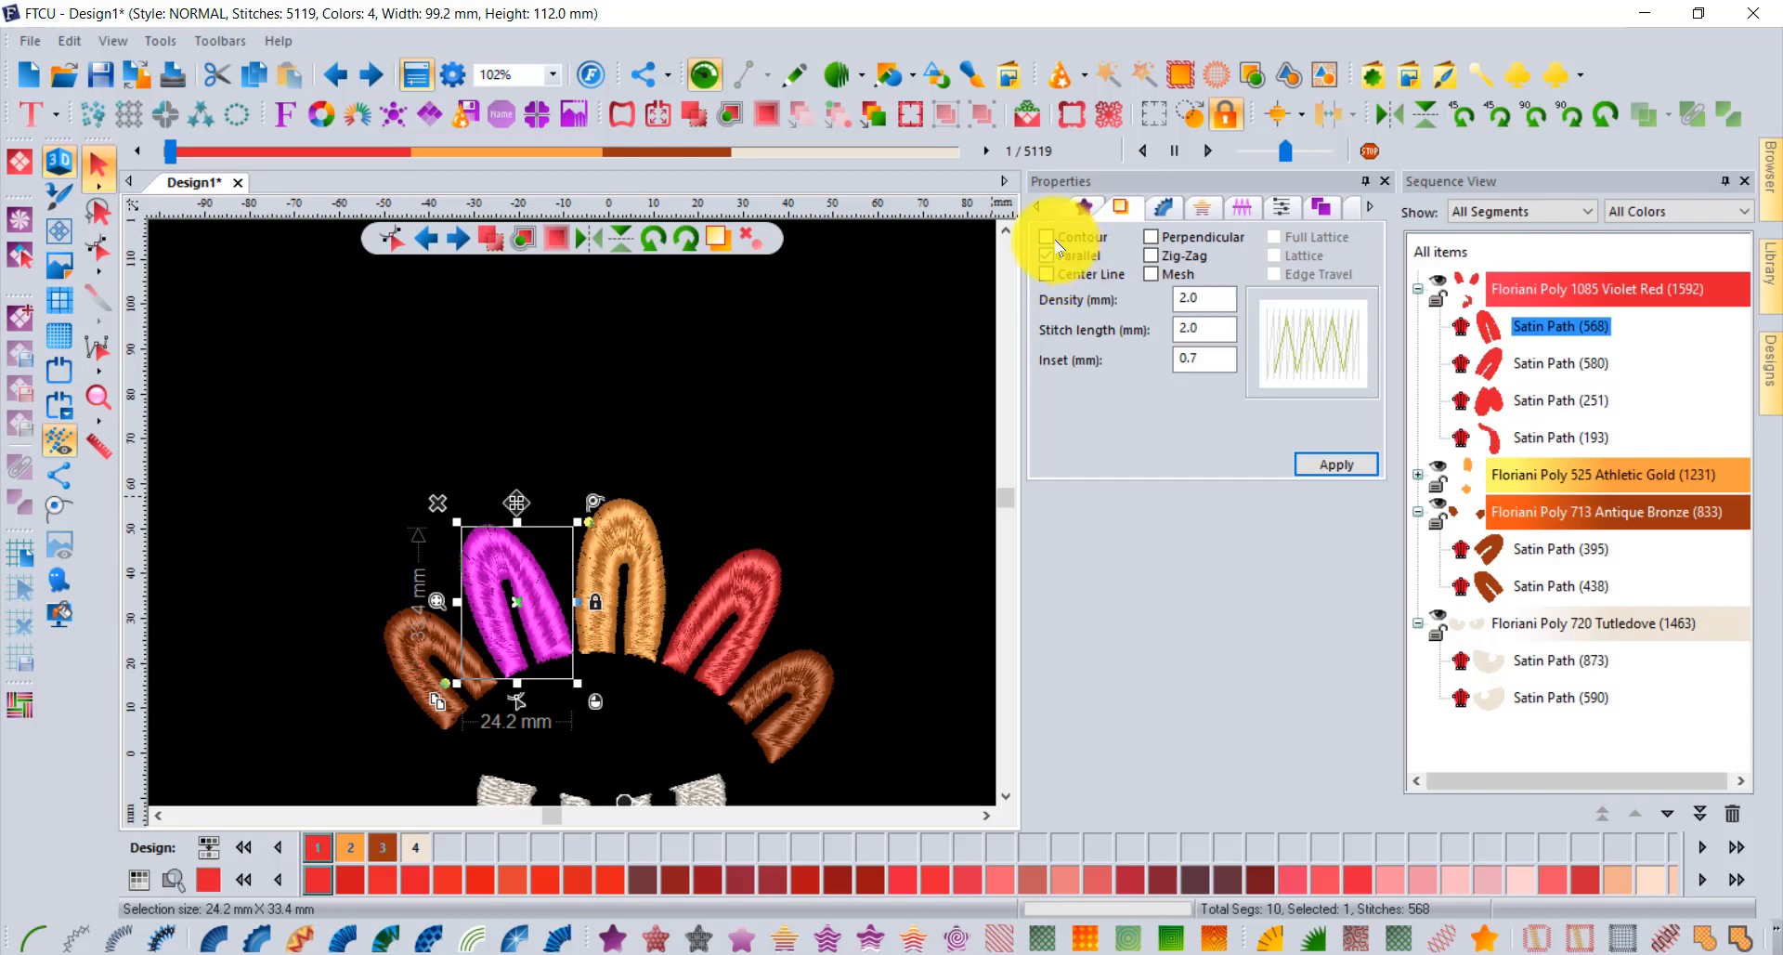
{"action": "left_click", "coordinate": [1045, 236]}
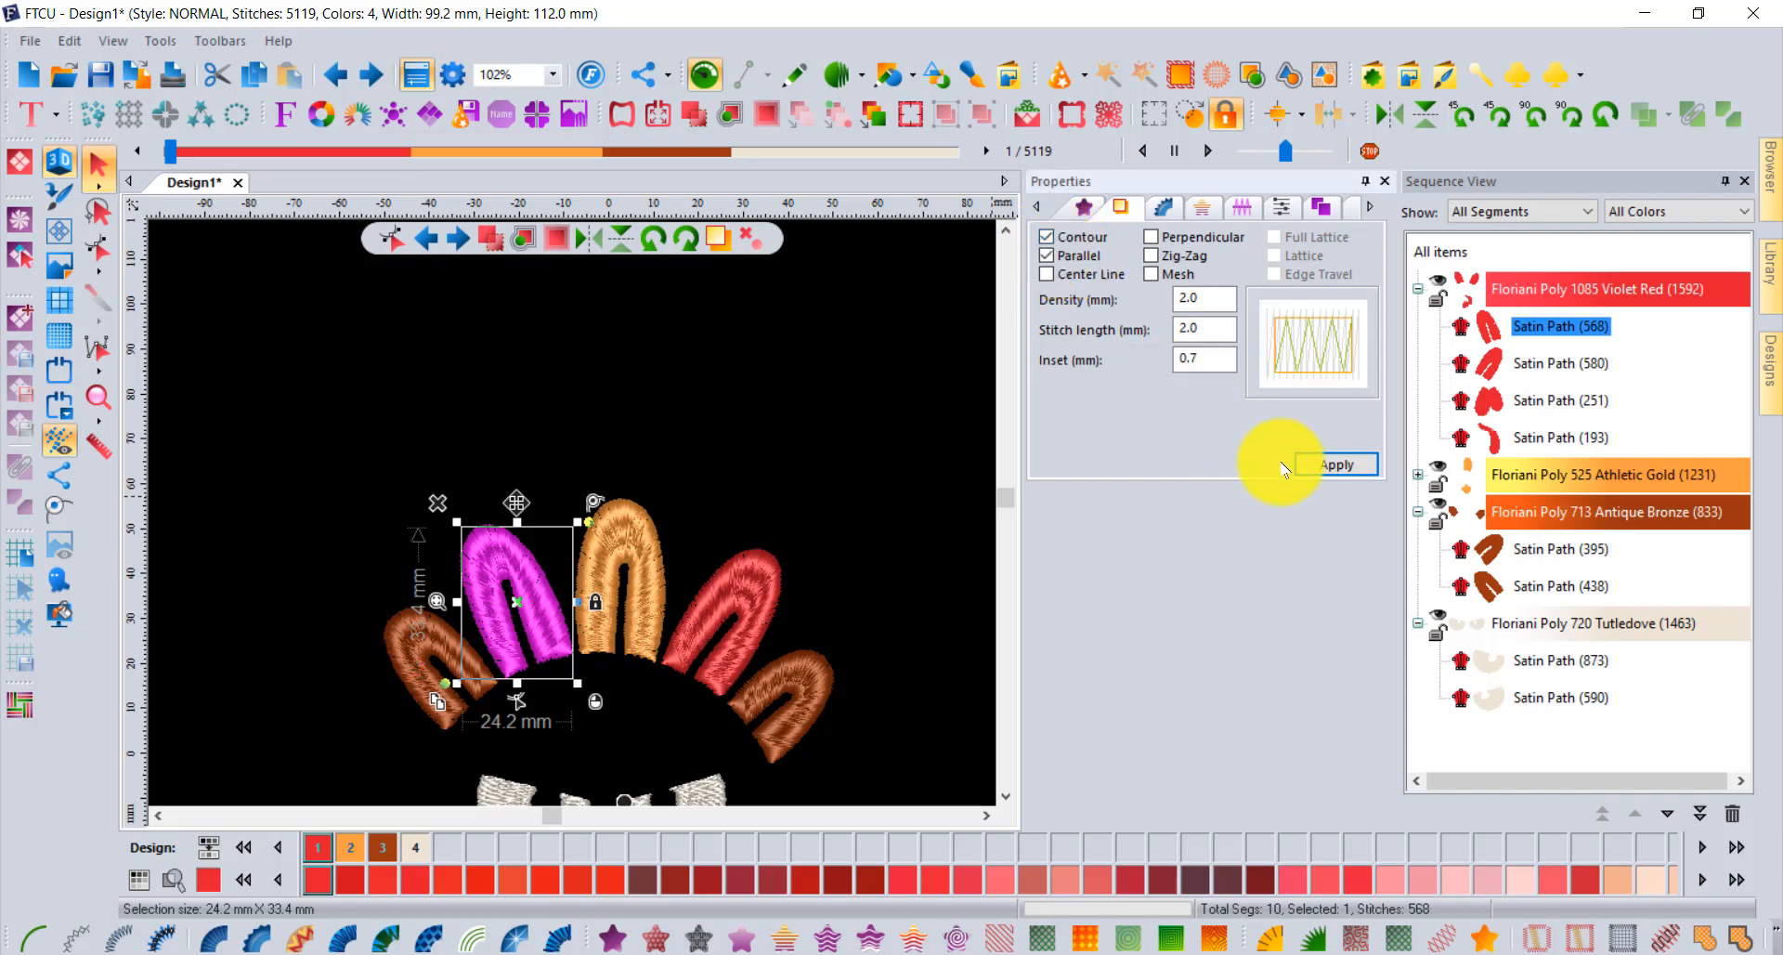
{"action": "left_click", "coordinate": [1334, 464]}
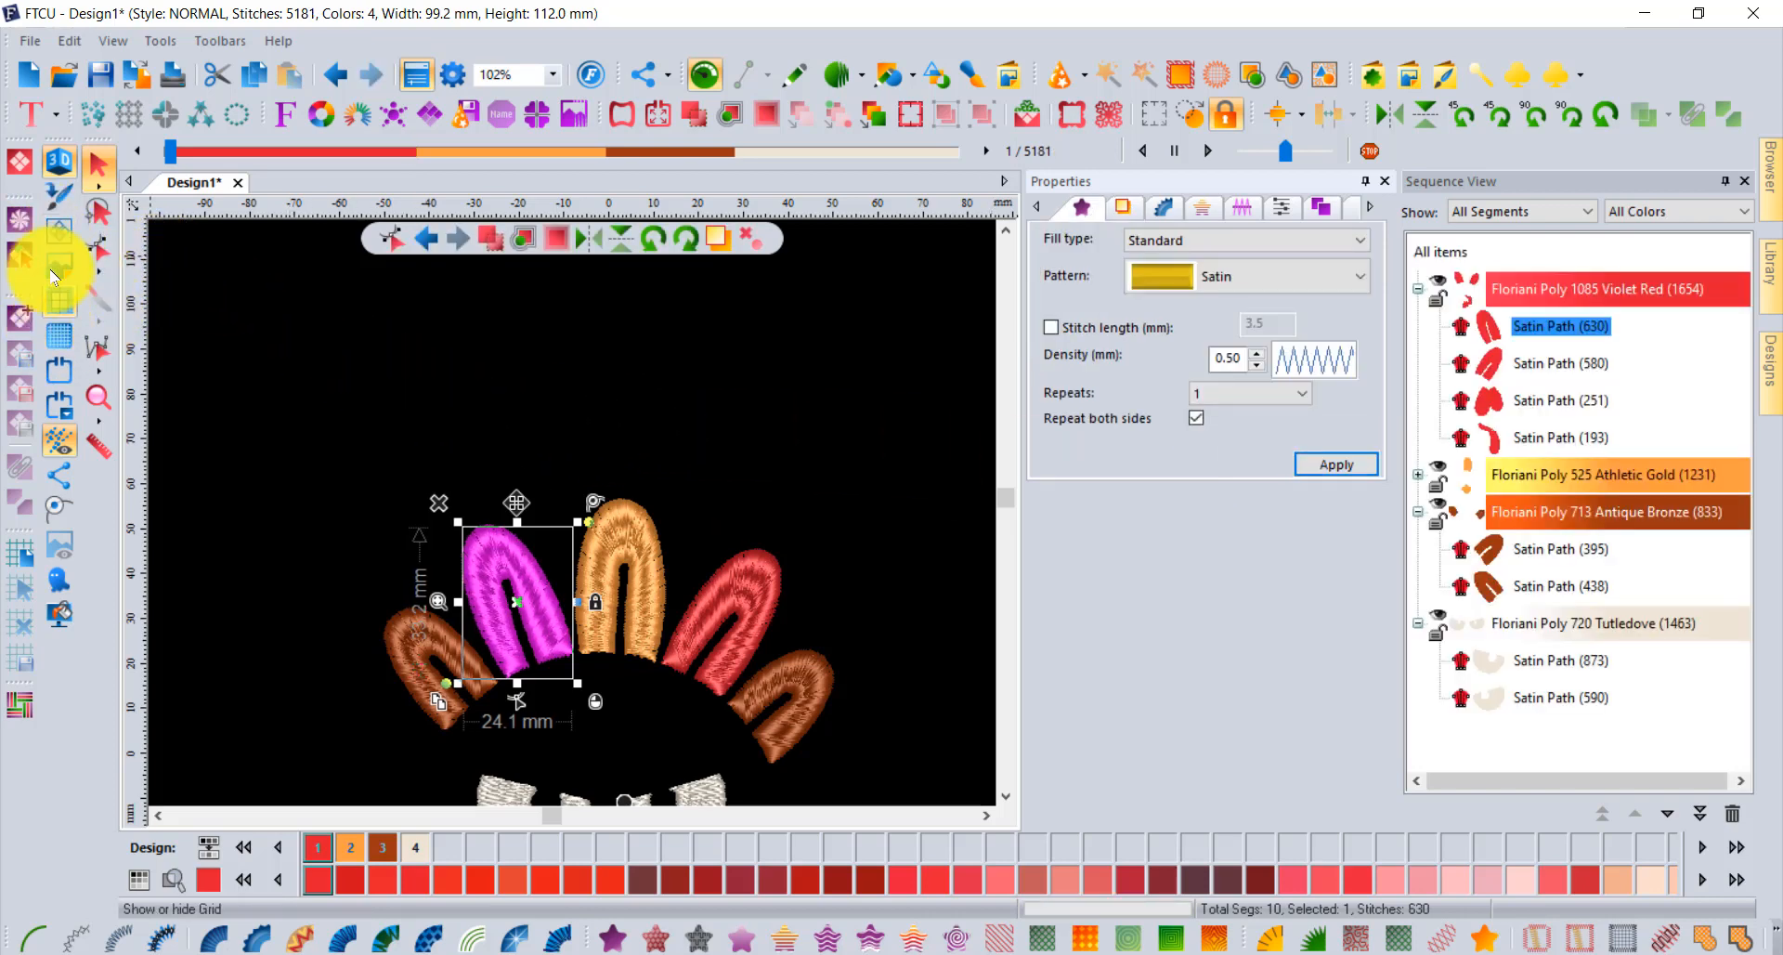
Switch the design out of 3D display and undo the Contour underlay added to the left red feather.
{"action": "left_click", "coordinate": [61, 169]}
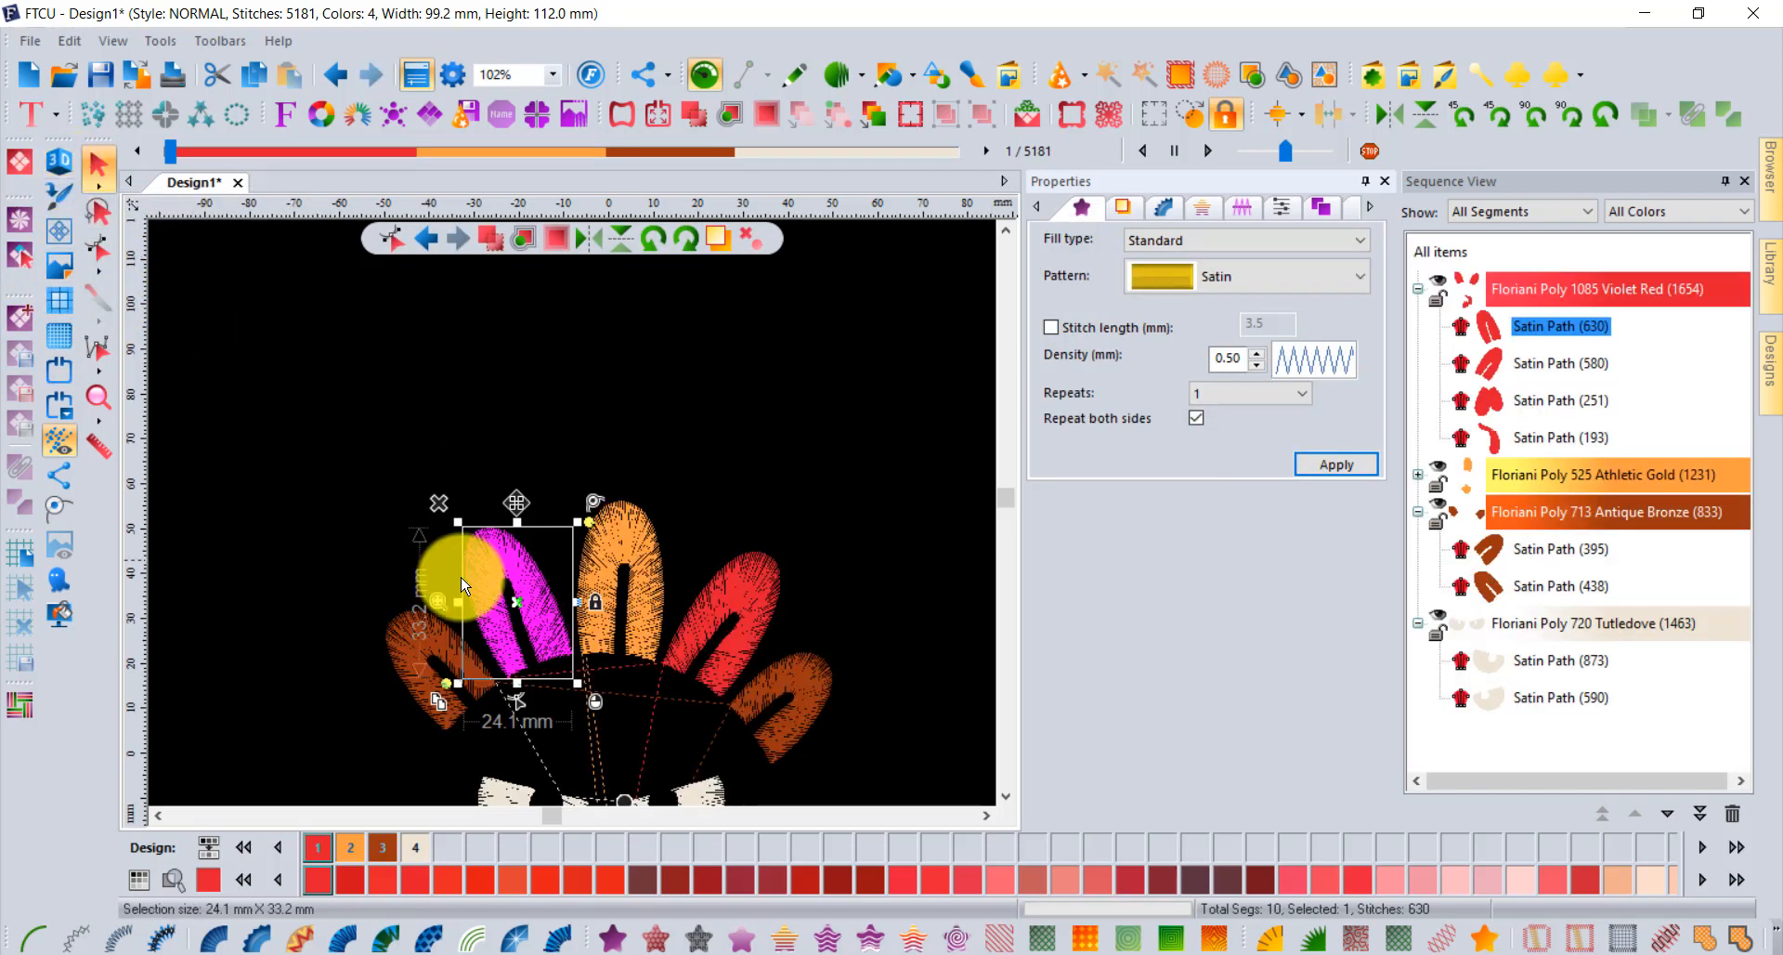
{"action": "scroll", "coordinate": [476, 562], "scroll_direction": "up", "scroll_amount": 2}
{"action": "scroll", "coordinate": [477, 562], "scroll_direction": "up", "scroll_amount": 2}
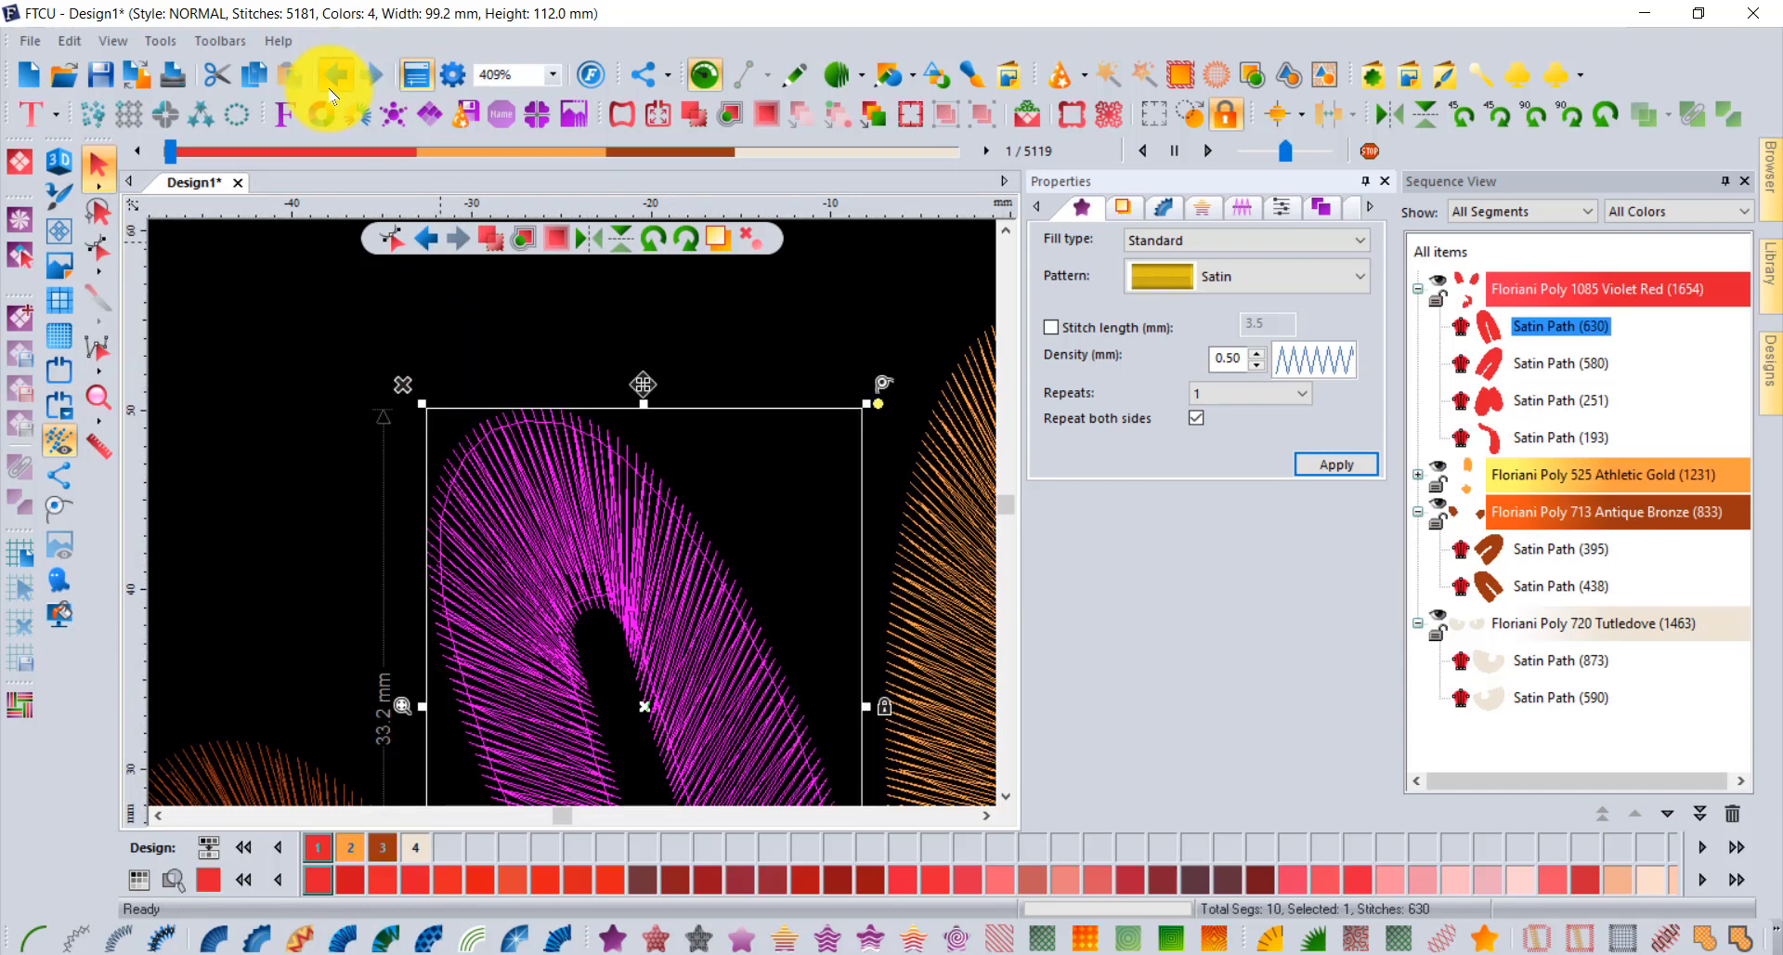
{"action": "left_click", "coordinate": [332, 82]}
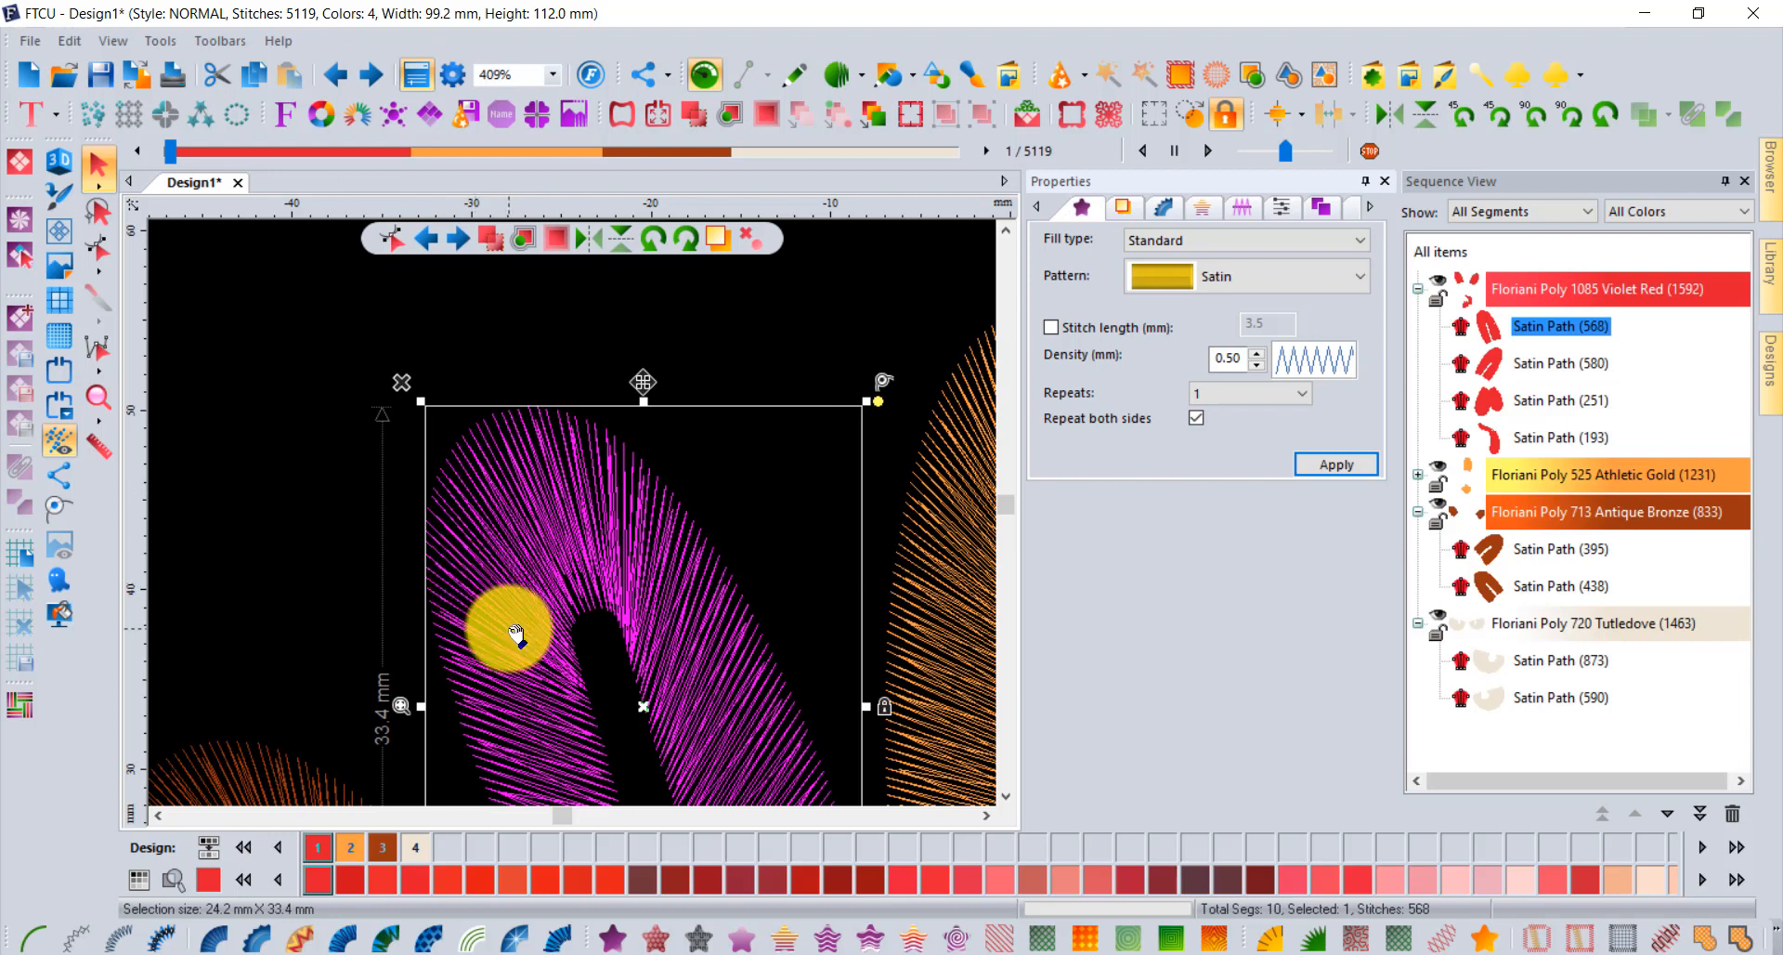
Simulate the left red feather's stitching order with only the Parallel underlay, through to the end of the design.
{"action": "left_click_drag", "start_coordinate": [170, 150], "coordinate": [202, 153]}
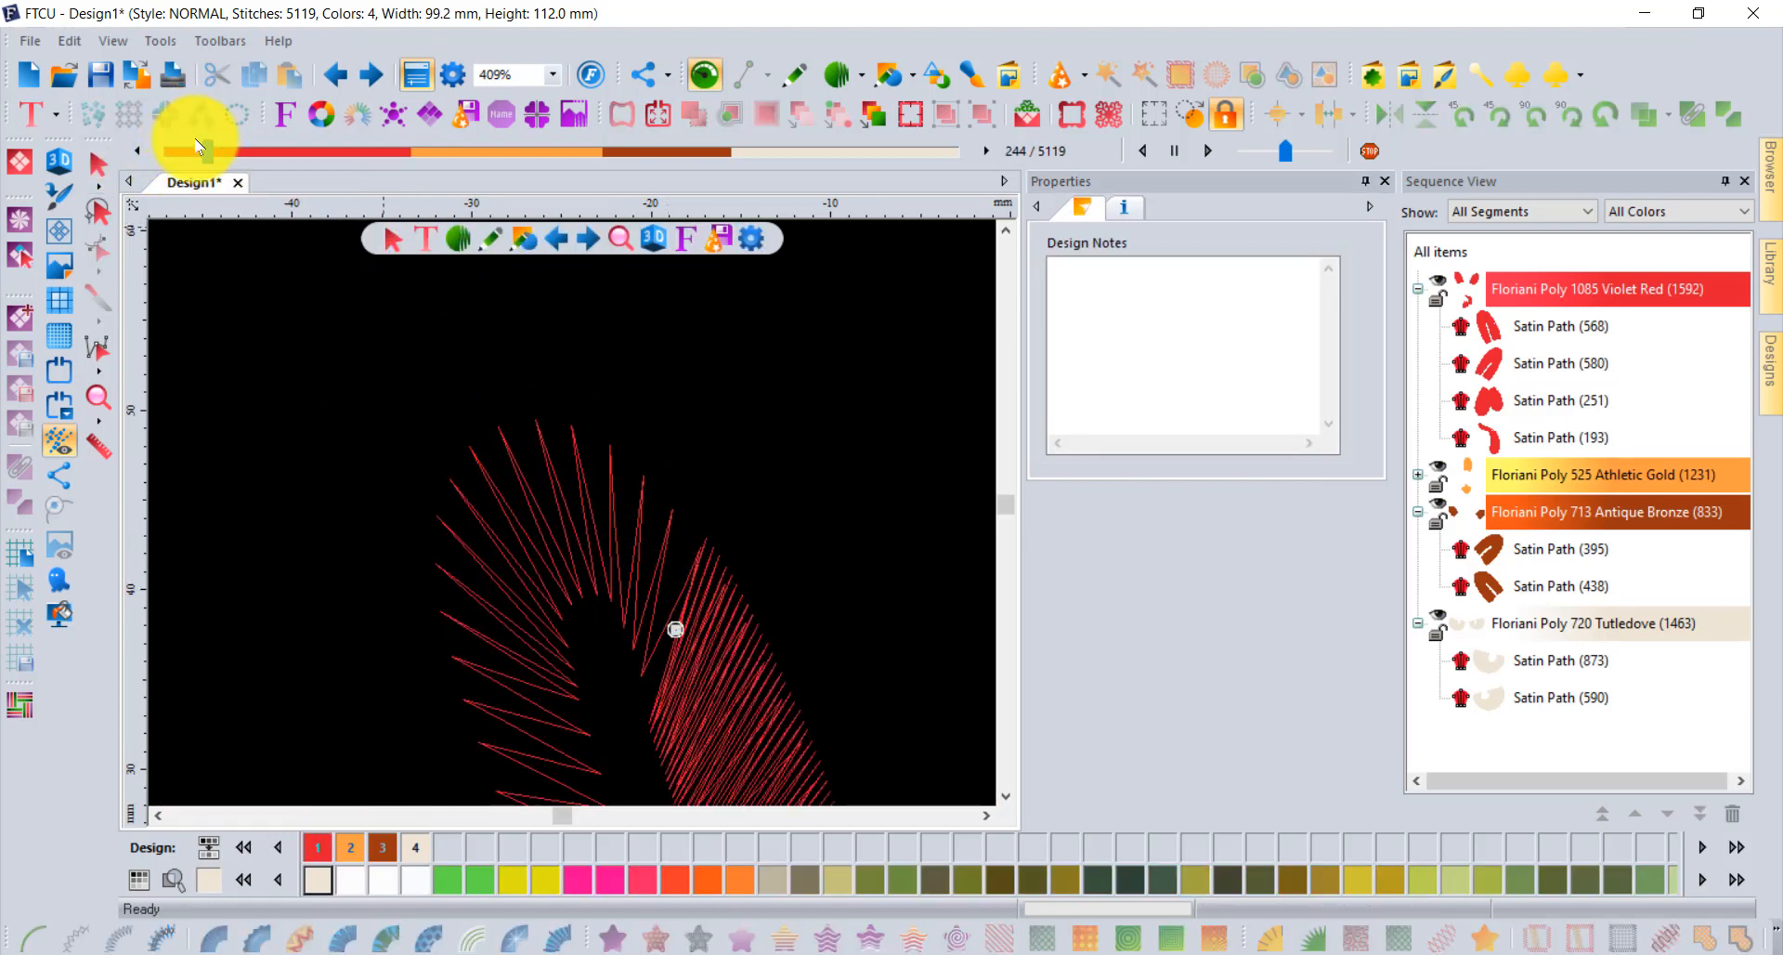
{"action": "left_click_drag", "start_coordinate": [212, 153], "coordinate": [1002, 173]}
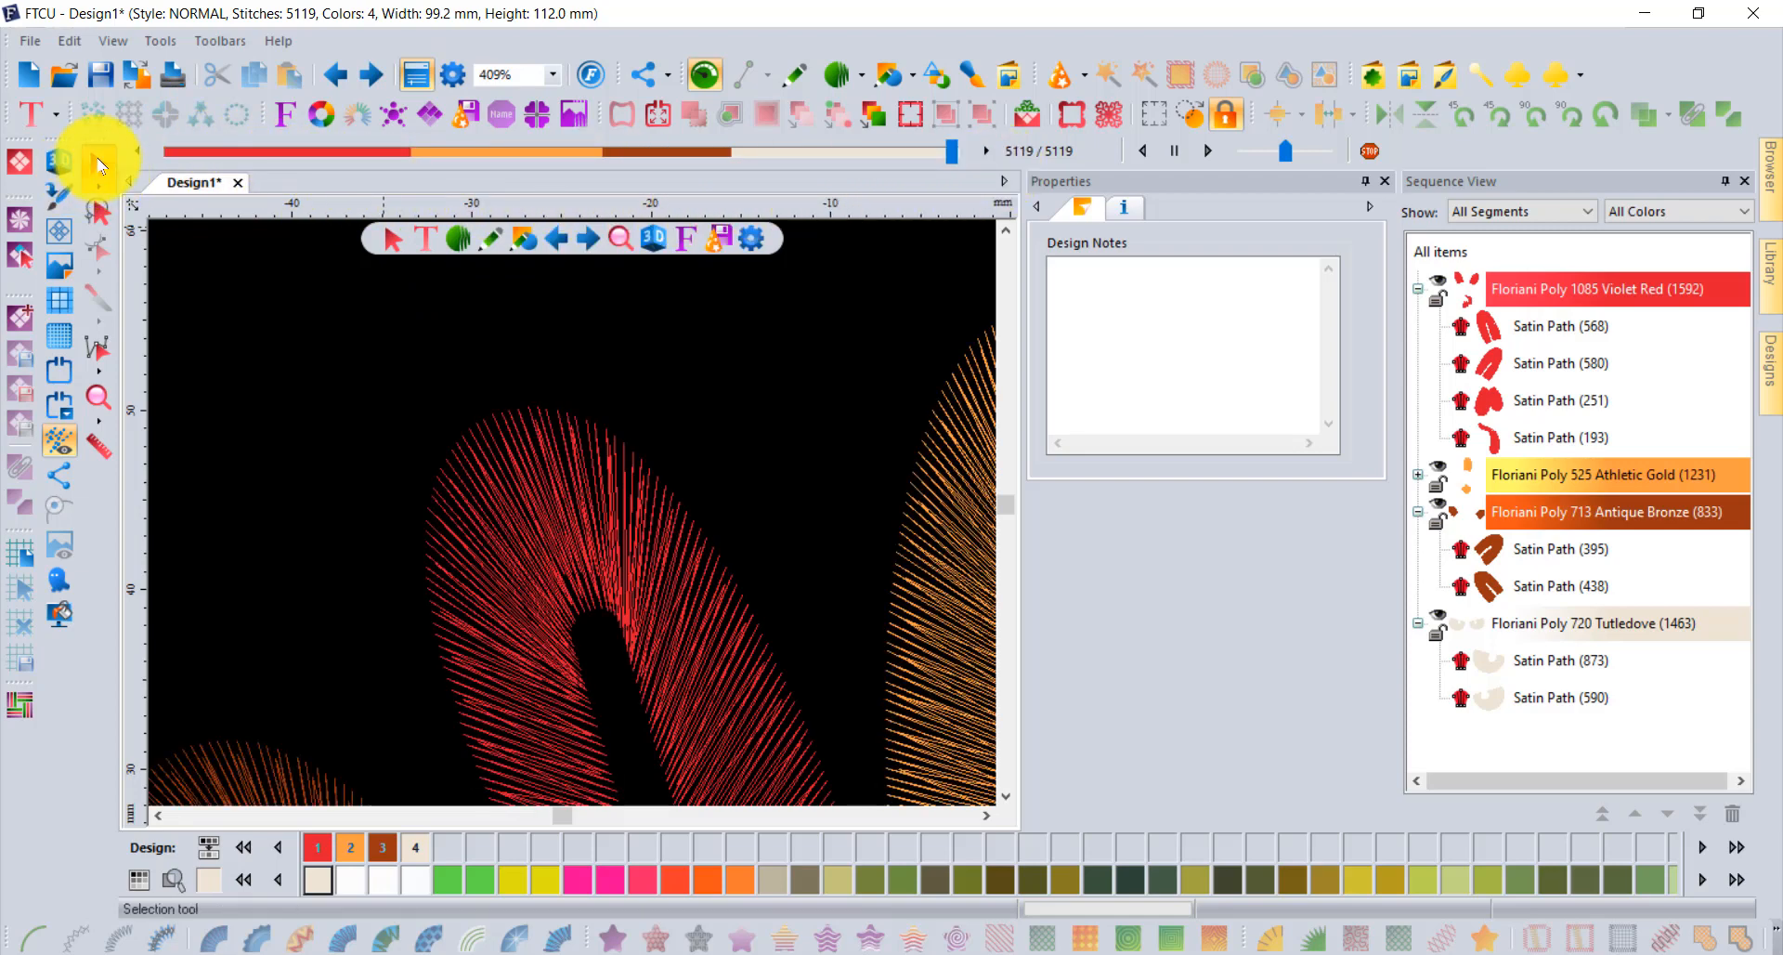
Select the left red feather and enable Contour underlay alongside Parallel again.
{"action": "left_click", "coordinate": [98, 165]}
{"action": "left_click", "coordinate": [645, 470]}
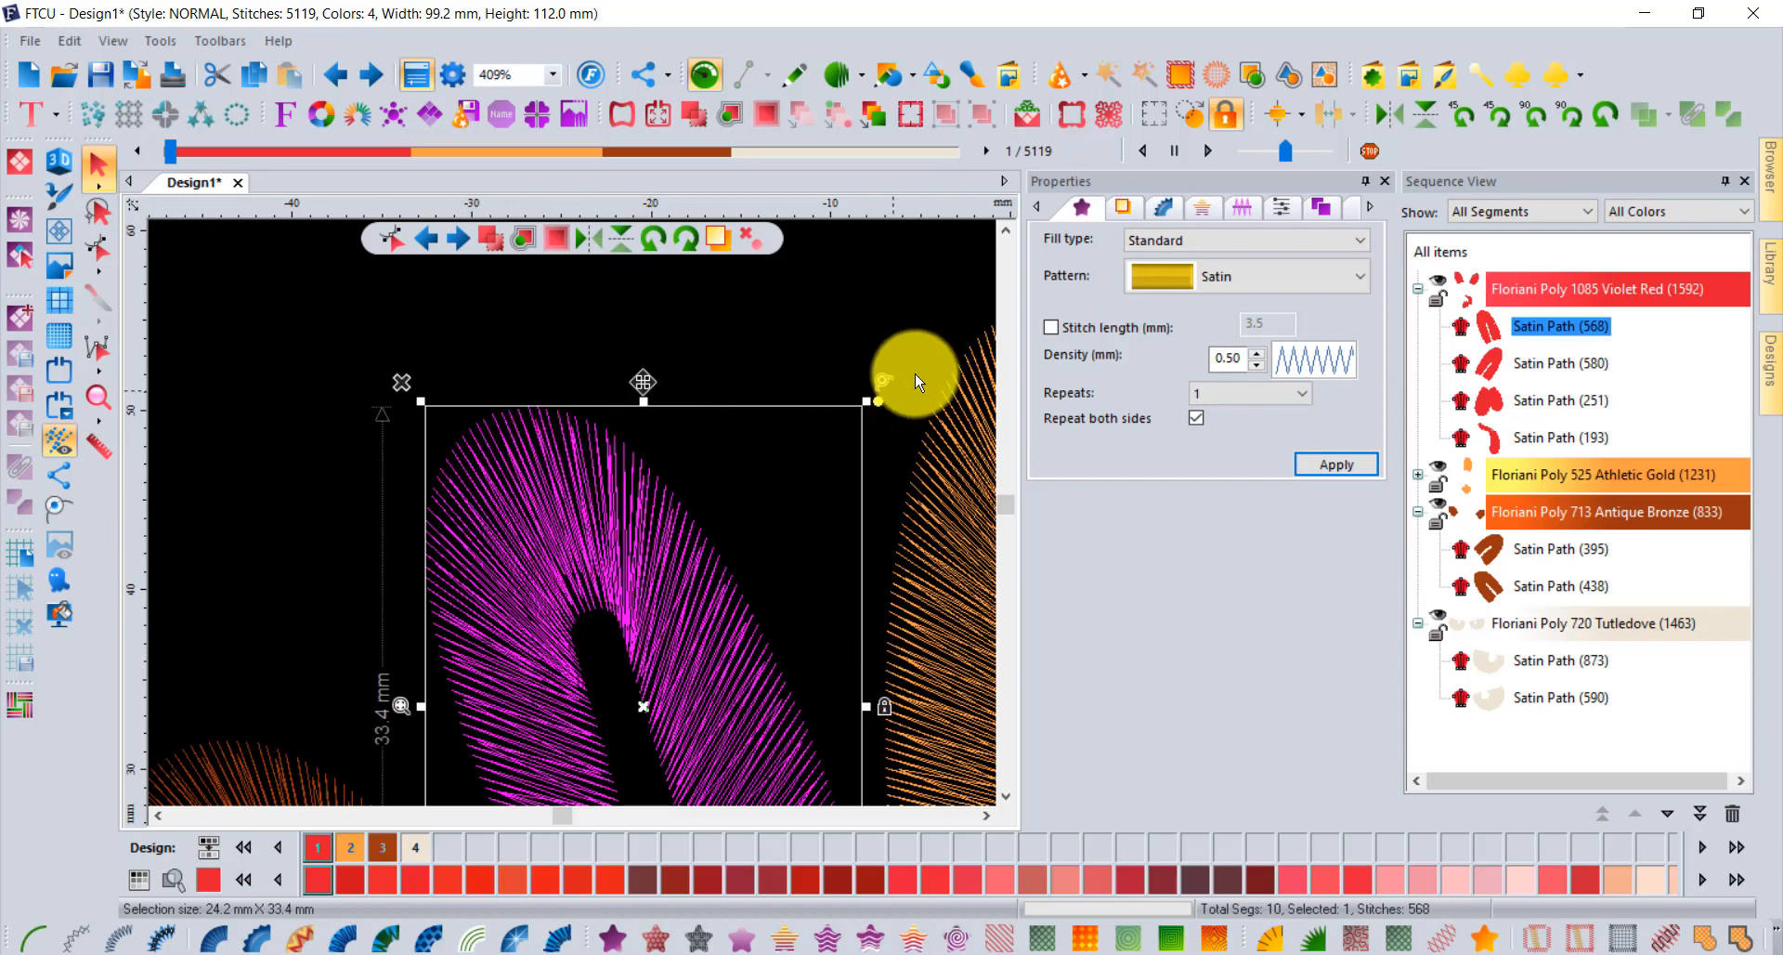
{"action": "left_click", "coordinate": [1122, 207]}
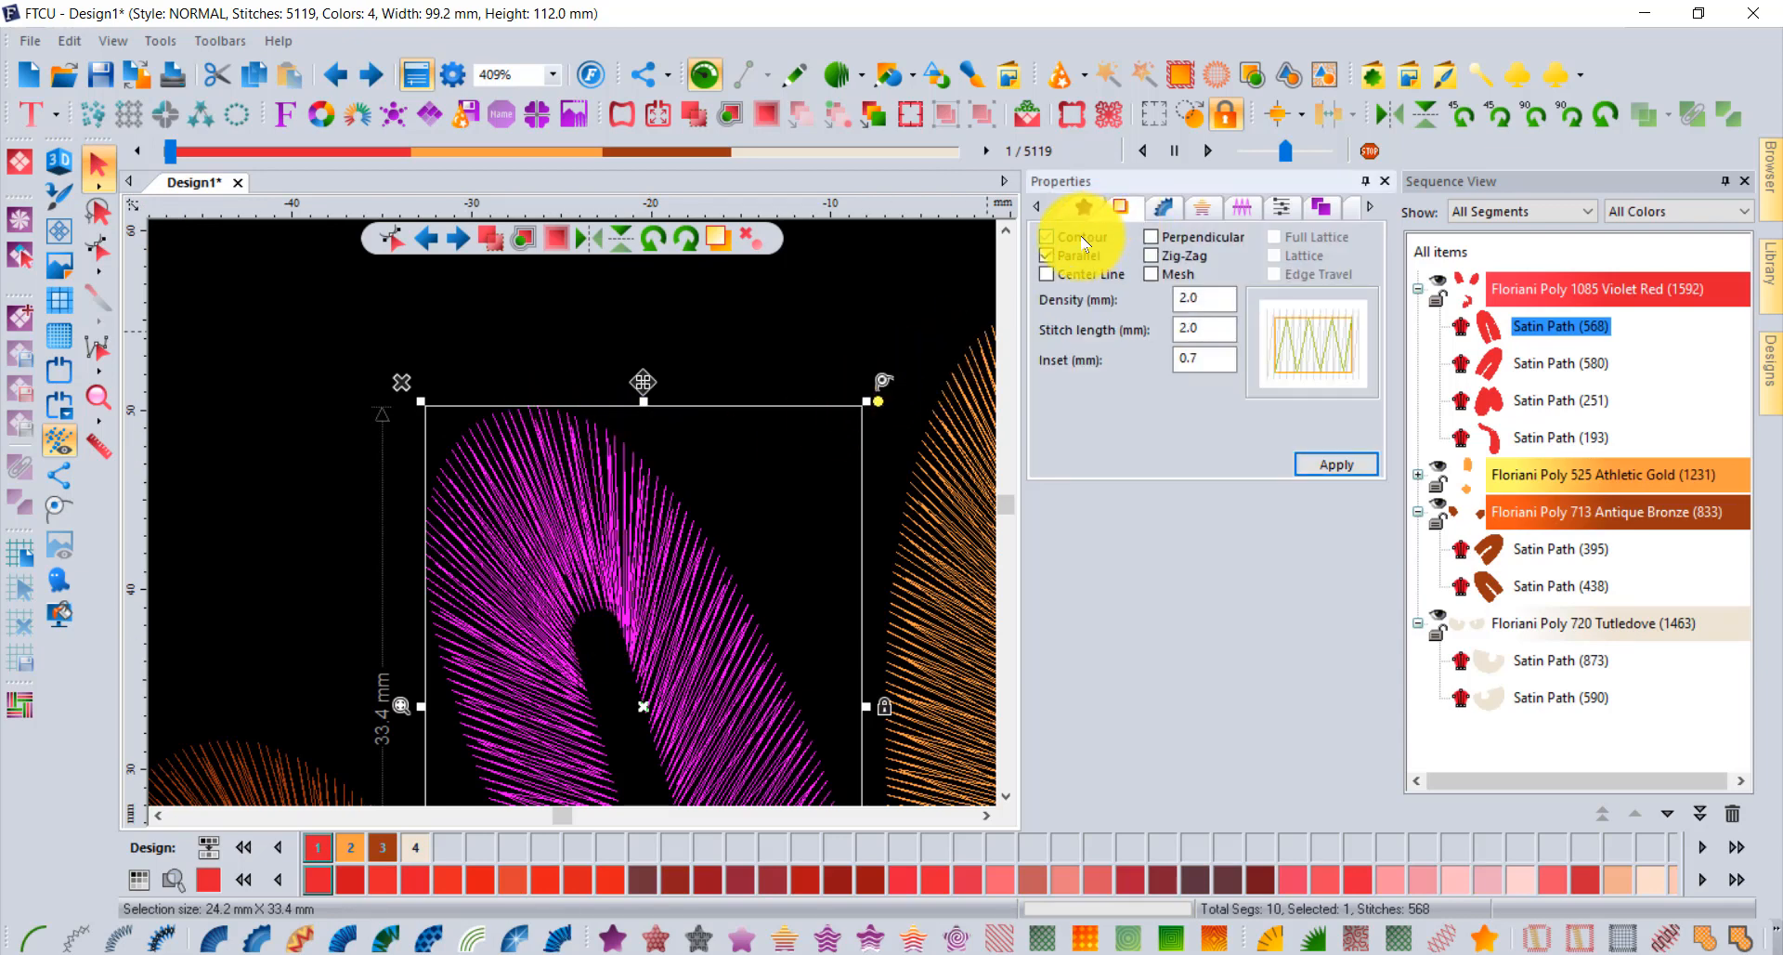
{"action": "left_click", "coordinate": [1337, 464]}
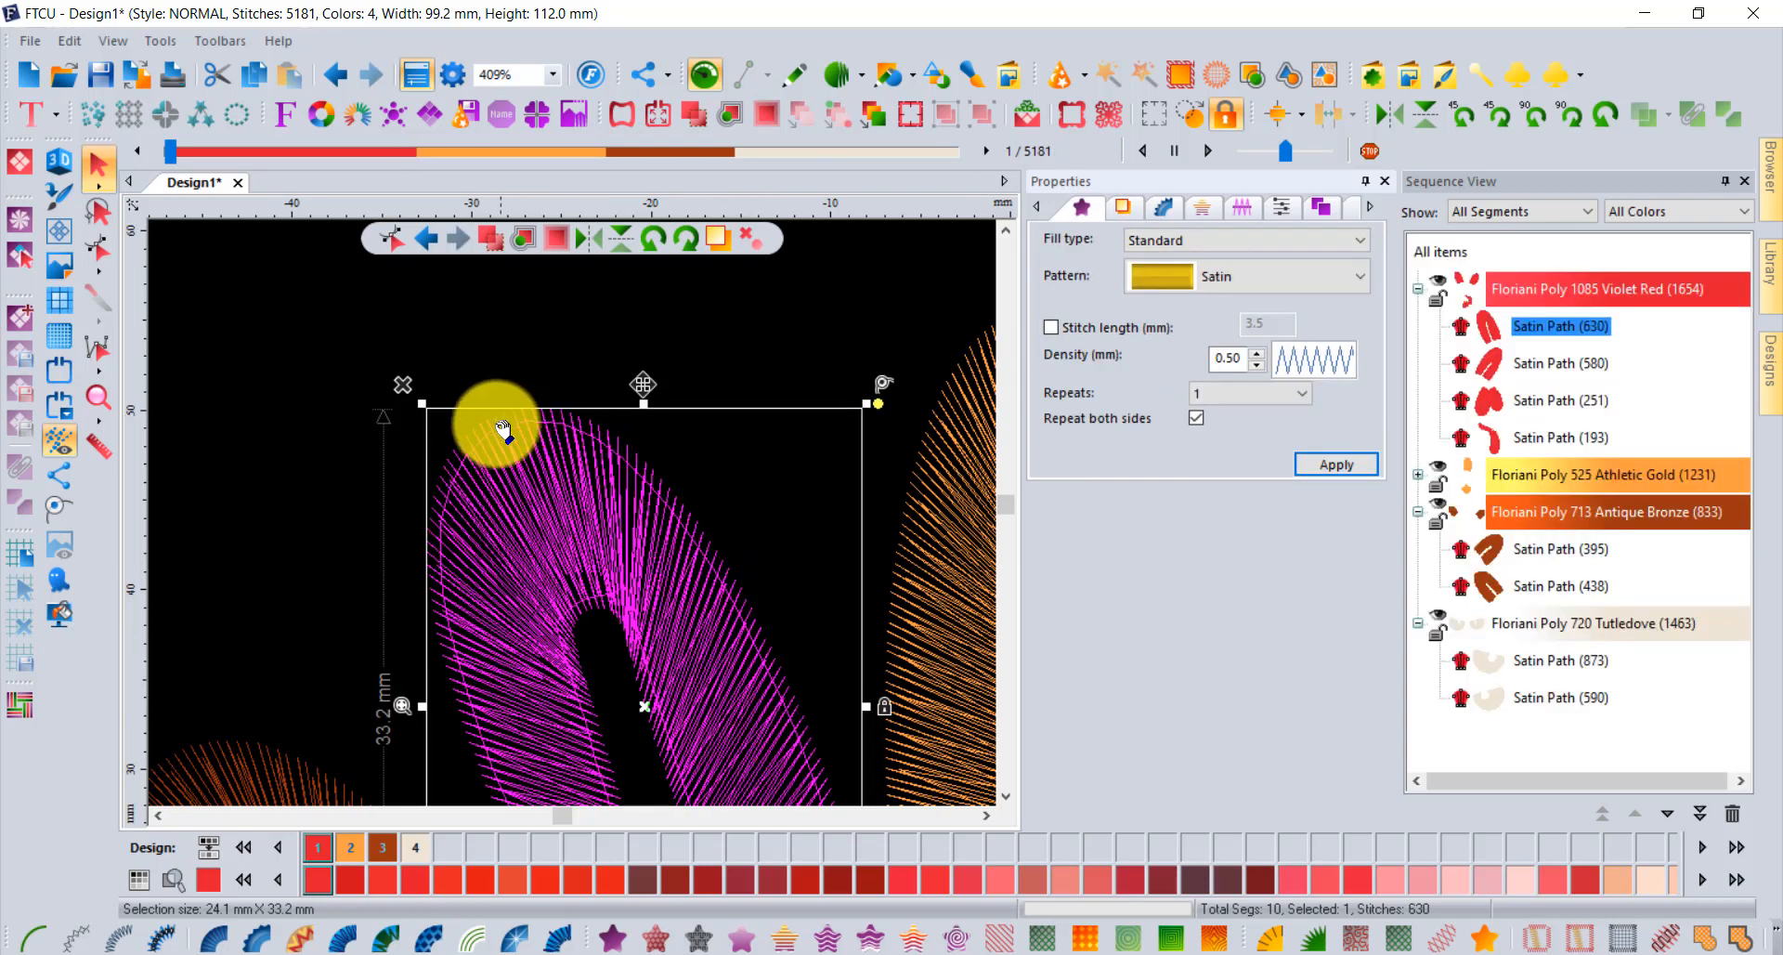
Simulate the left red feather's stitching with Contour and Parallel underlay, and view the whole turkey face.
{"action": "left_click_drag", "start_coordinate": [175, 159], "coordinate": [195, 156]}
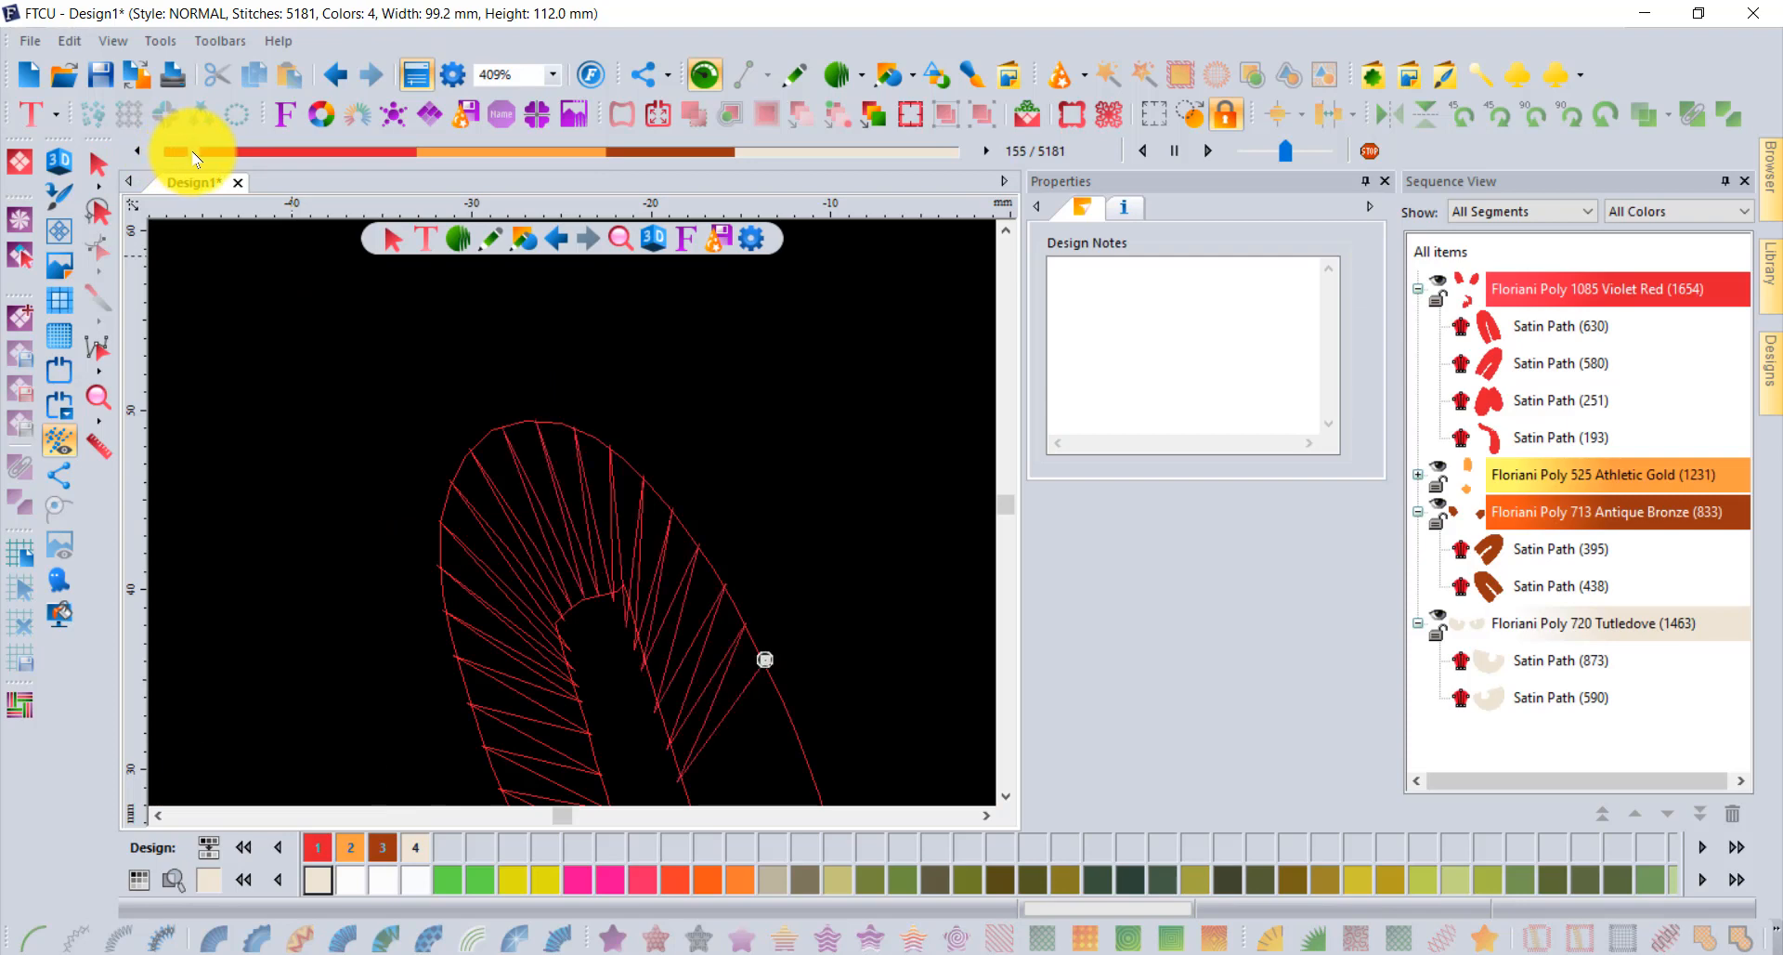
{"action": "left_click_drag", "start_coordinate": [213, 155], "coordinate": [420, 156]}
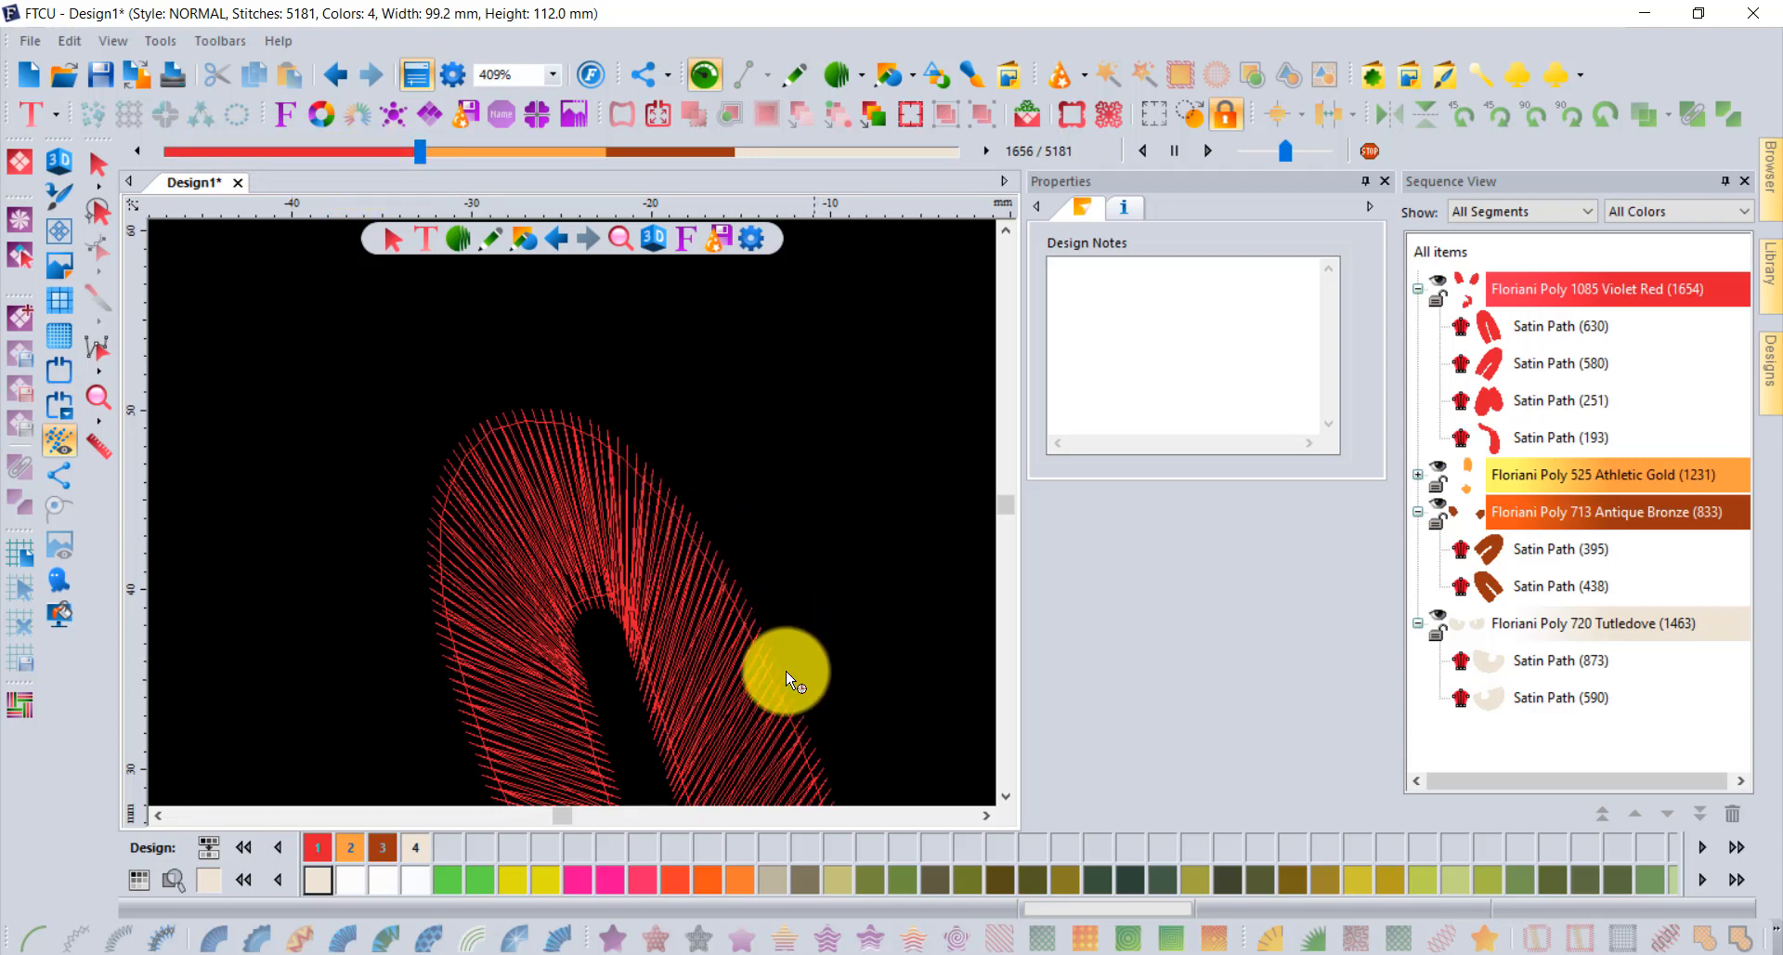
{"action": "left_click", "coordinate": [97, 164]}
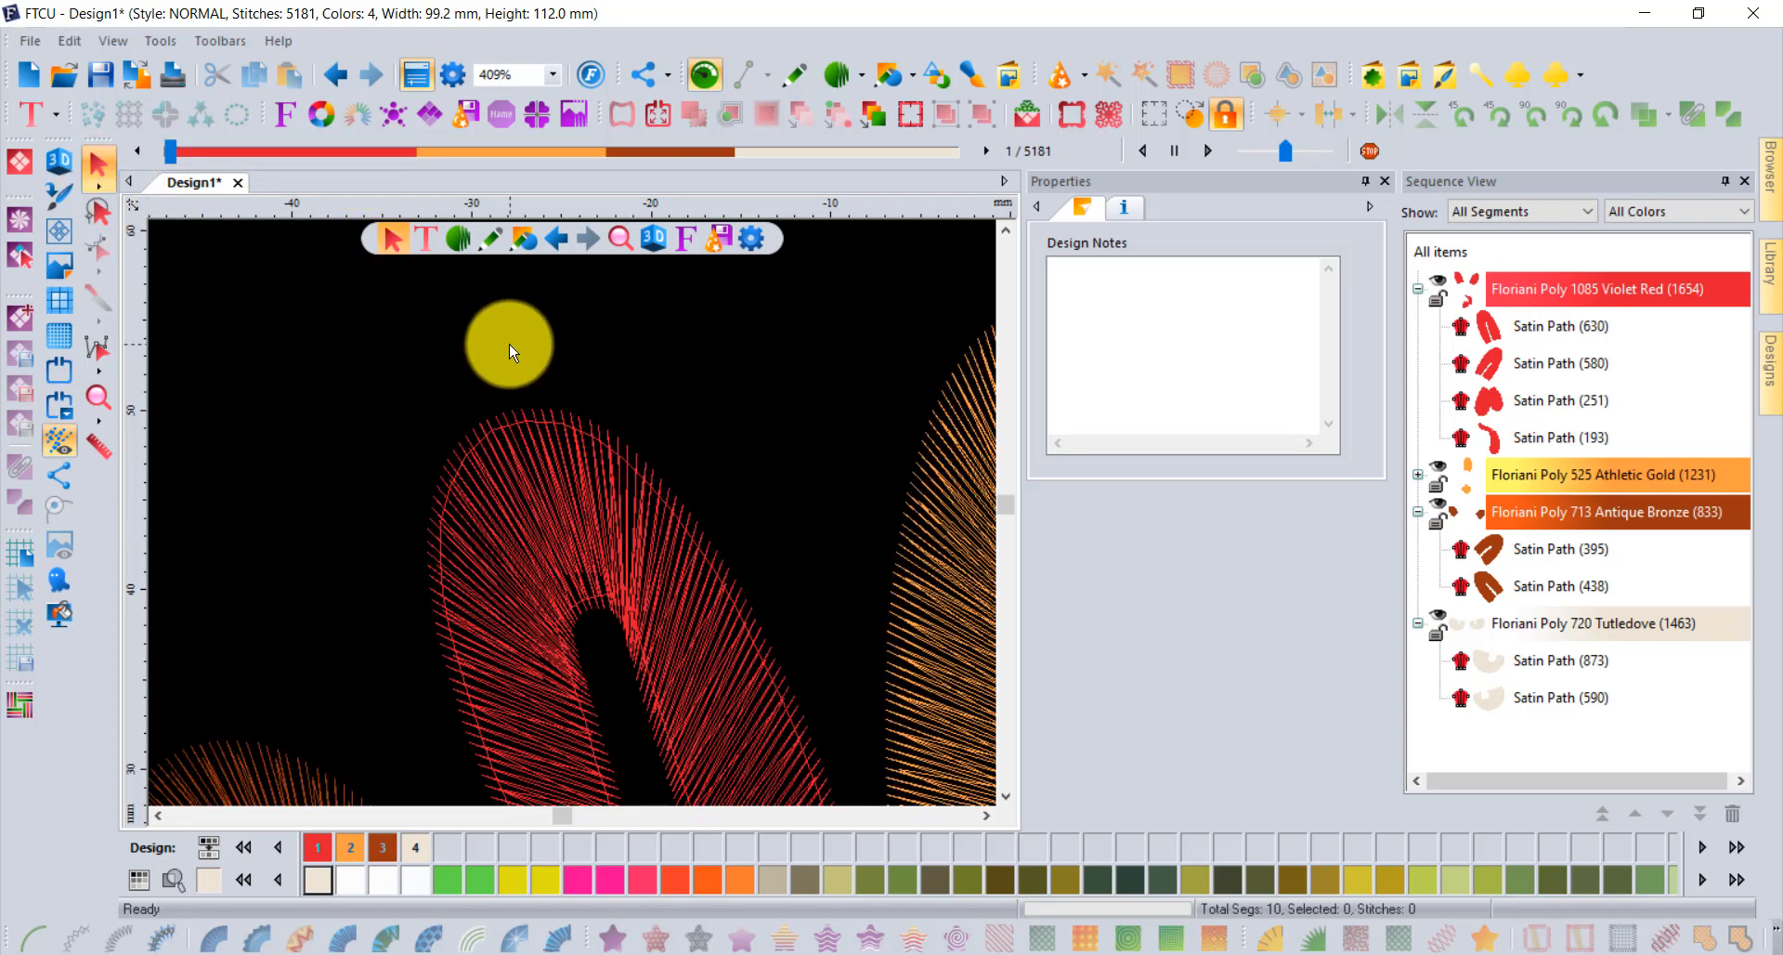
{"action": "scroll", "coordinate": [516, 416], "scroll_direction": "down", "scroll_amount": 2}
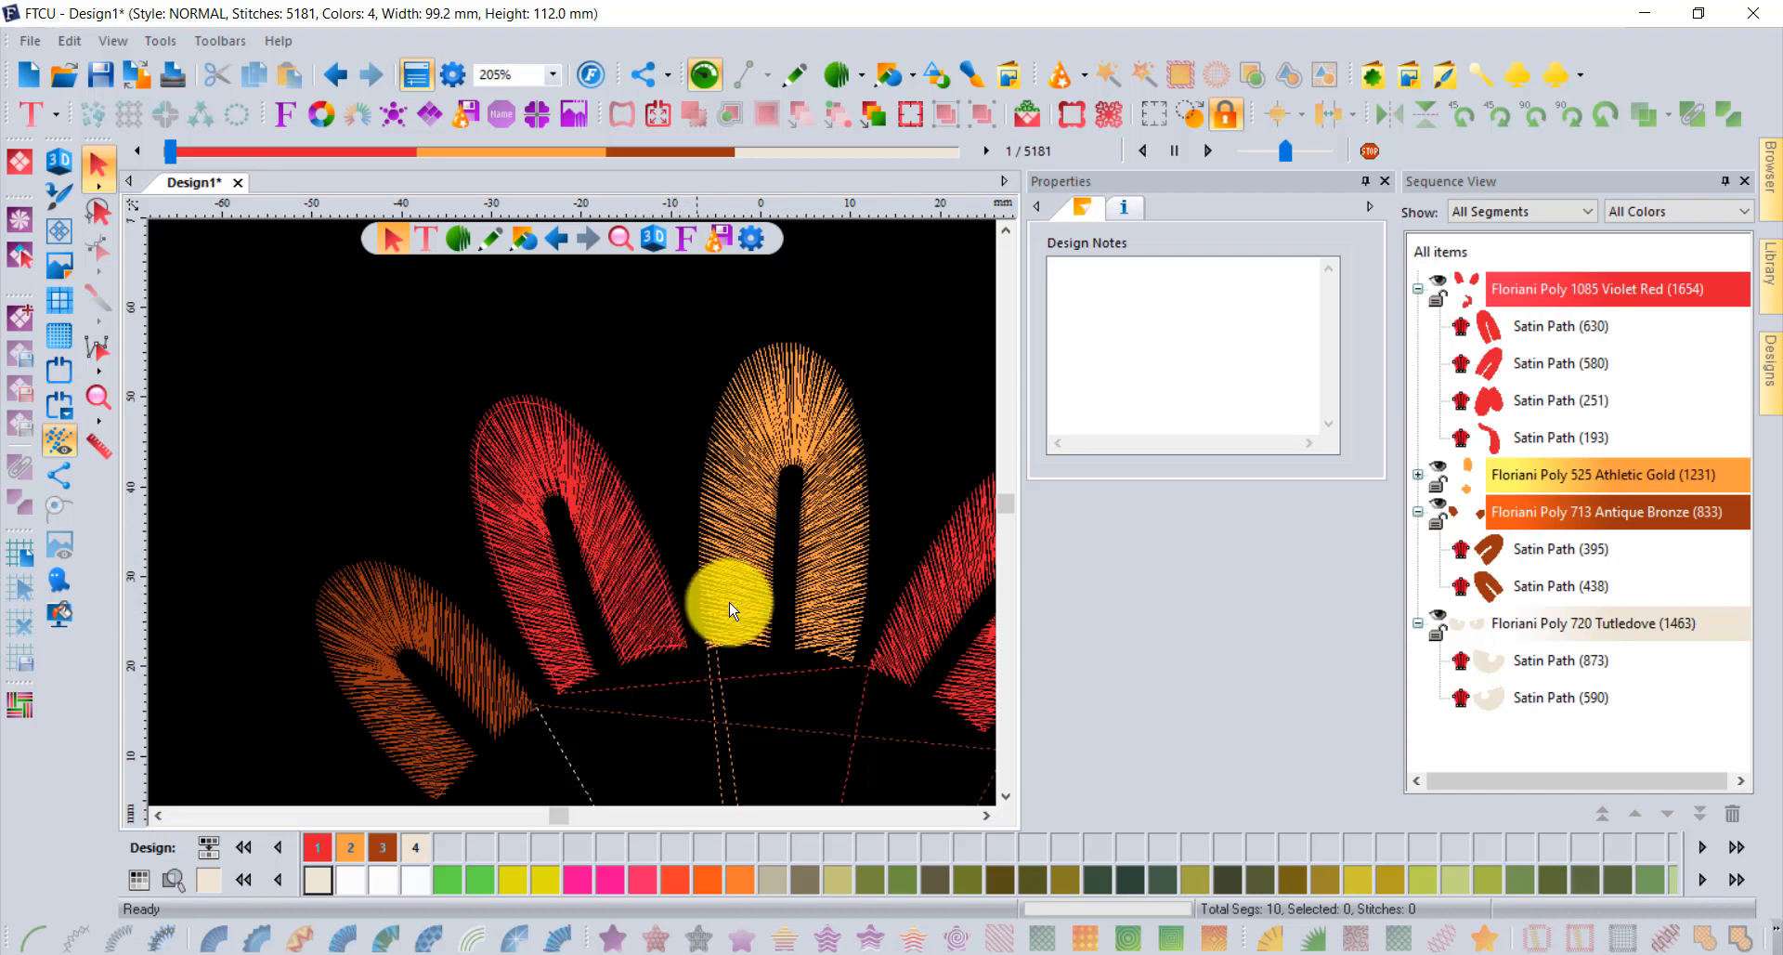
{"action": "scroll", "coordinate": [659, 667], "scroll_direction": "down", "scroll_amount": 2}
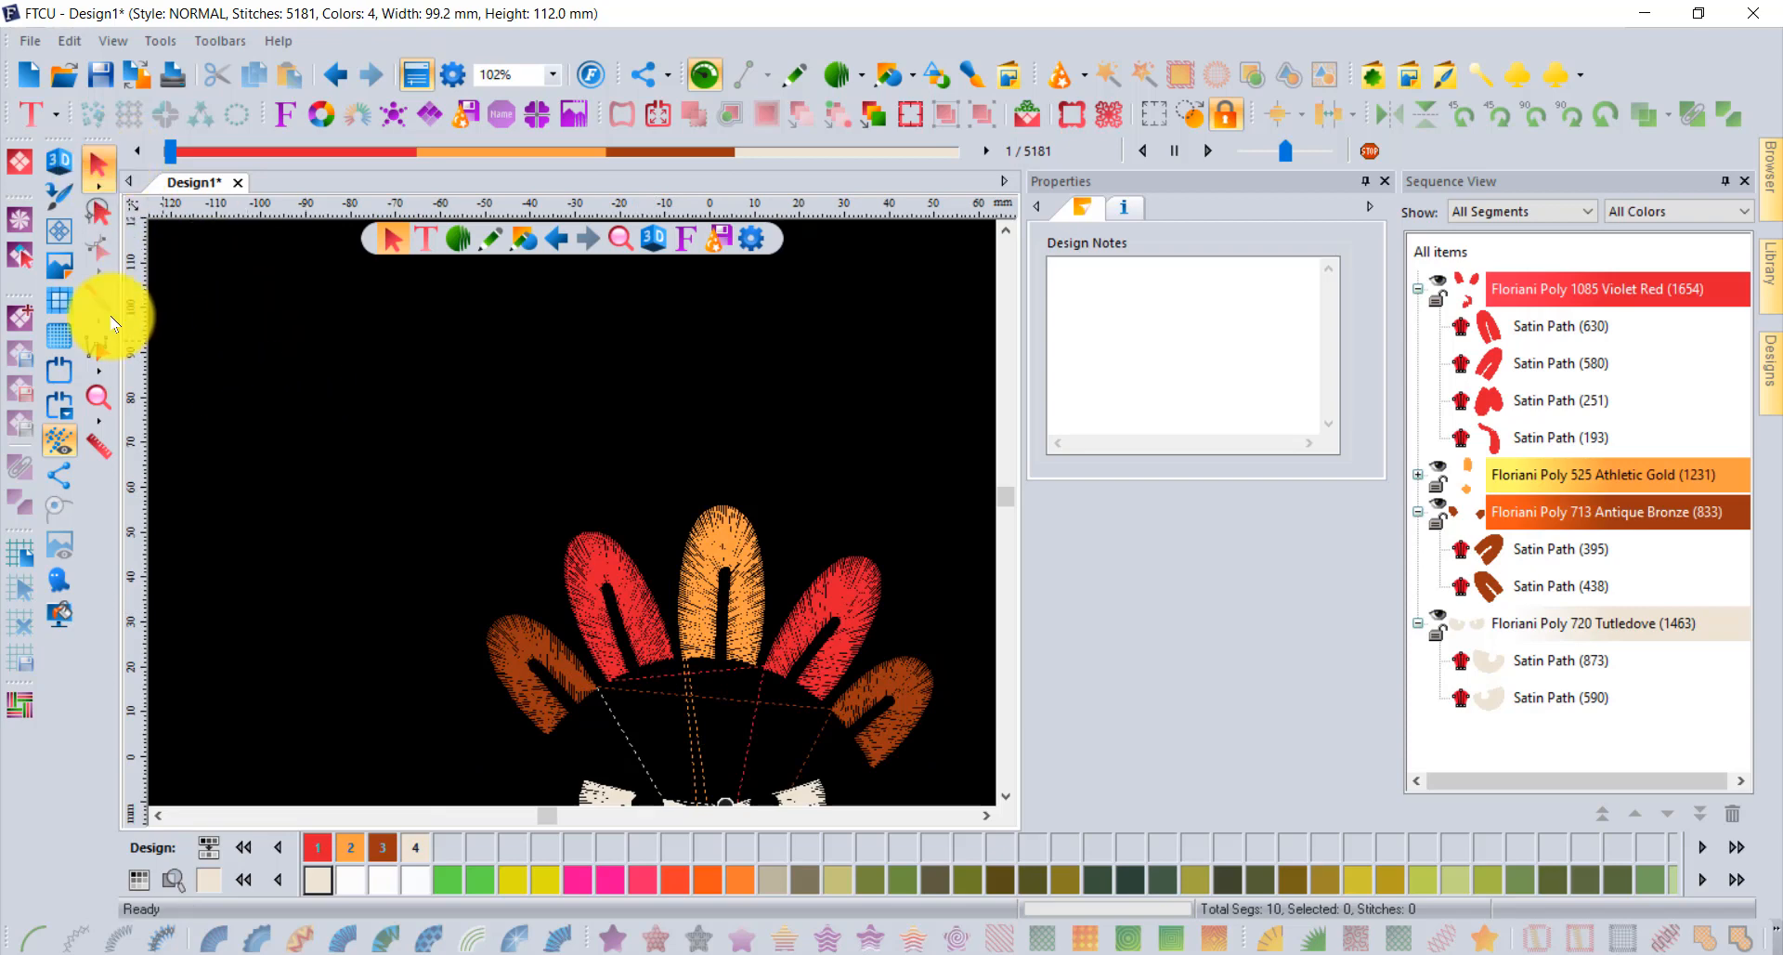
{"action": "double_click", "coordinate": [105, 394]}
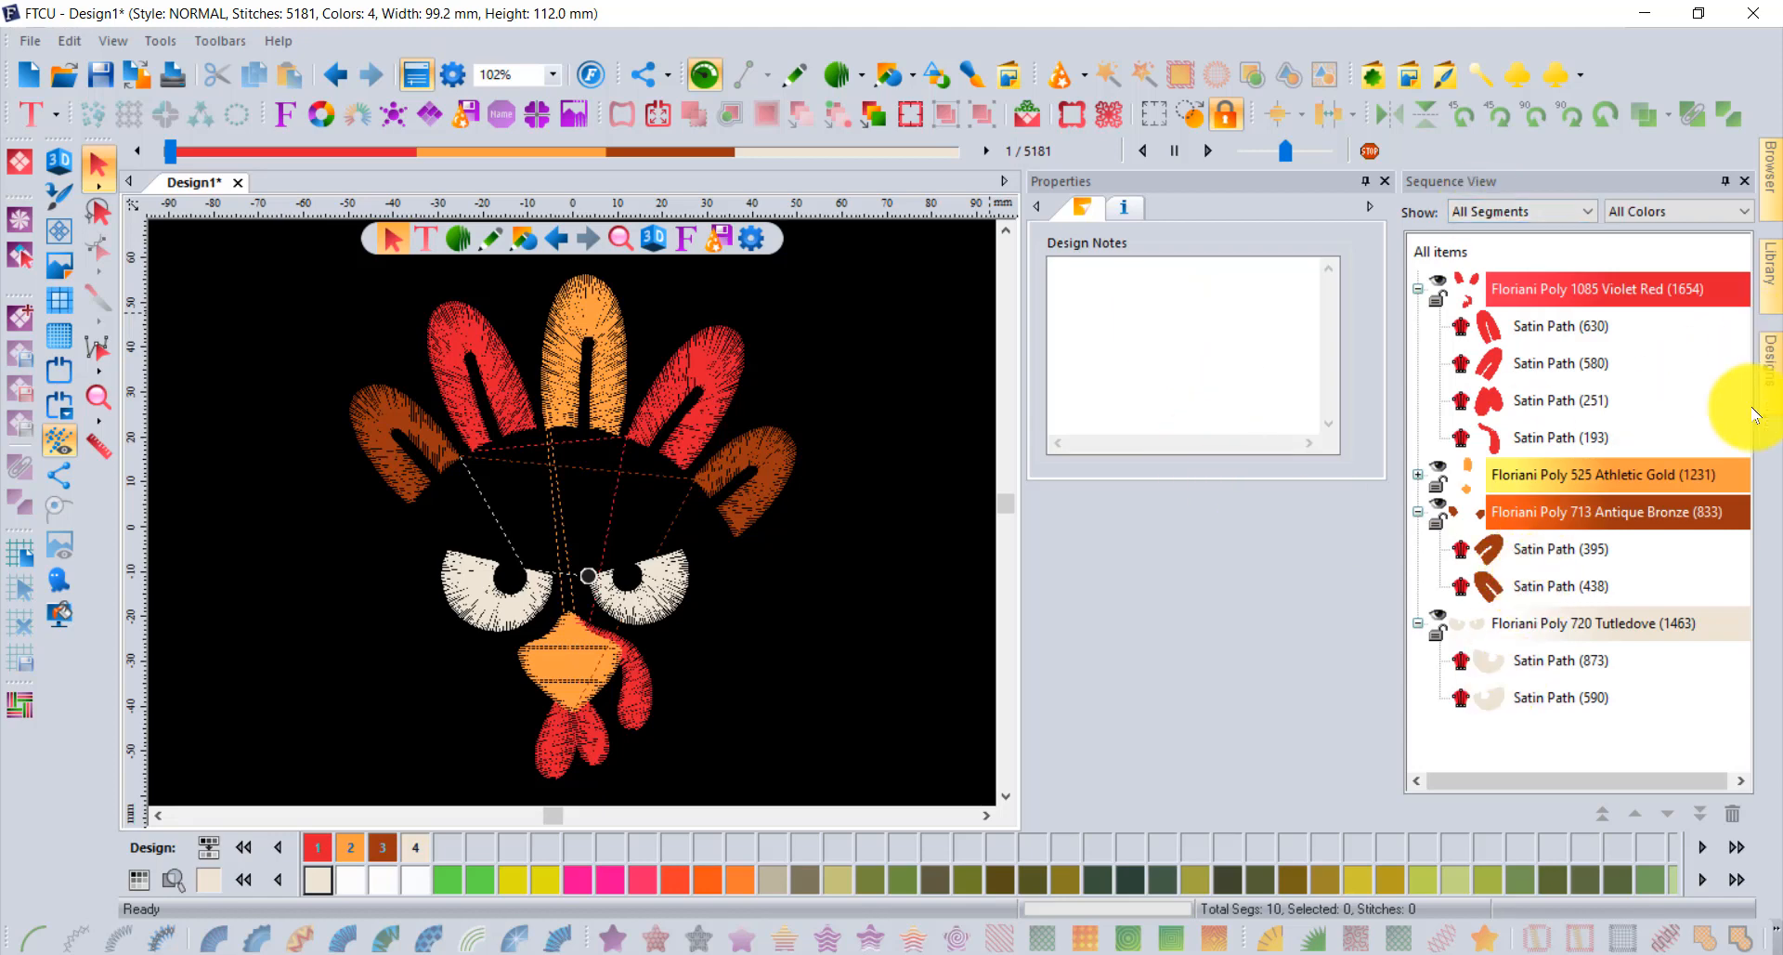
Try resetting the workspace to its default layout.
{"action": "left_click", "coordinate": [1770, 372]}
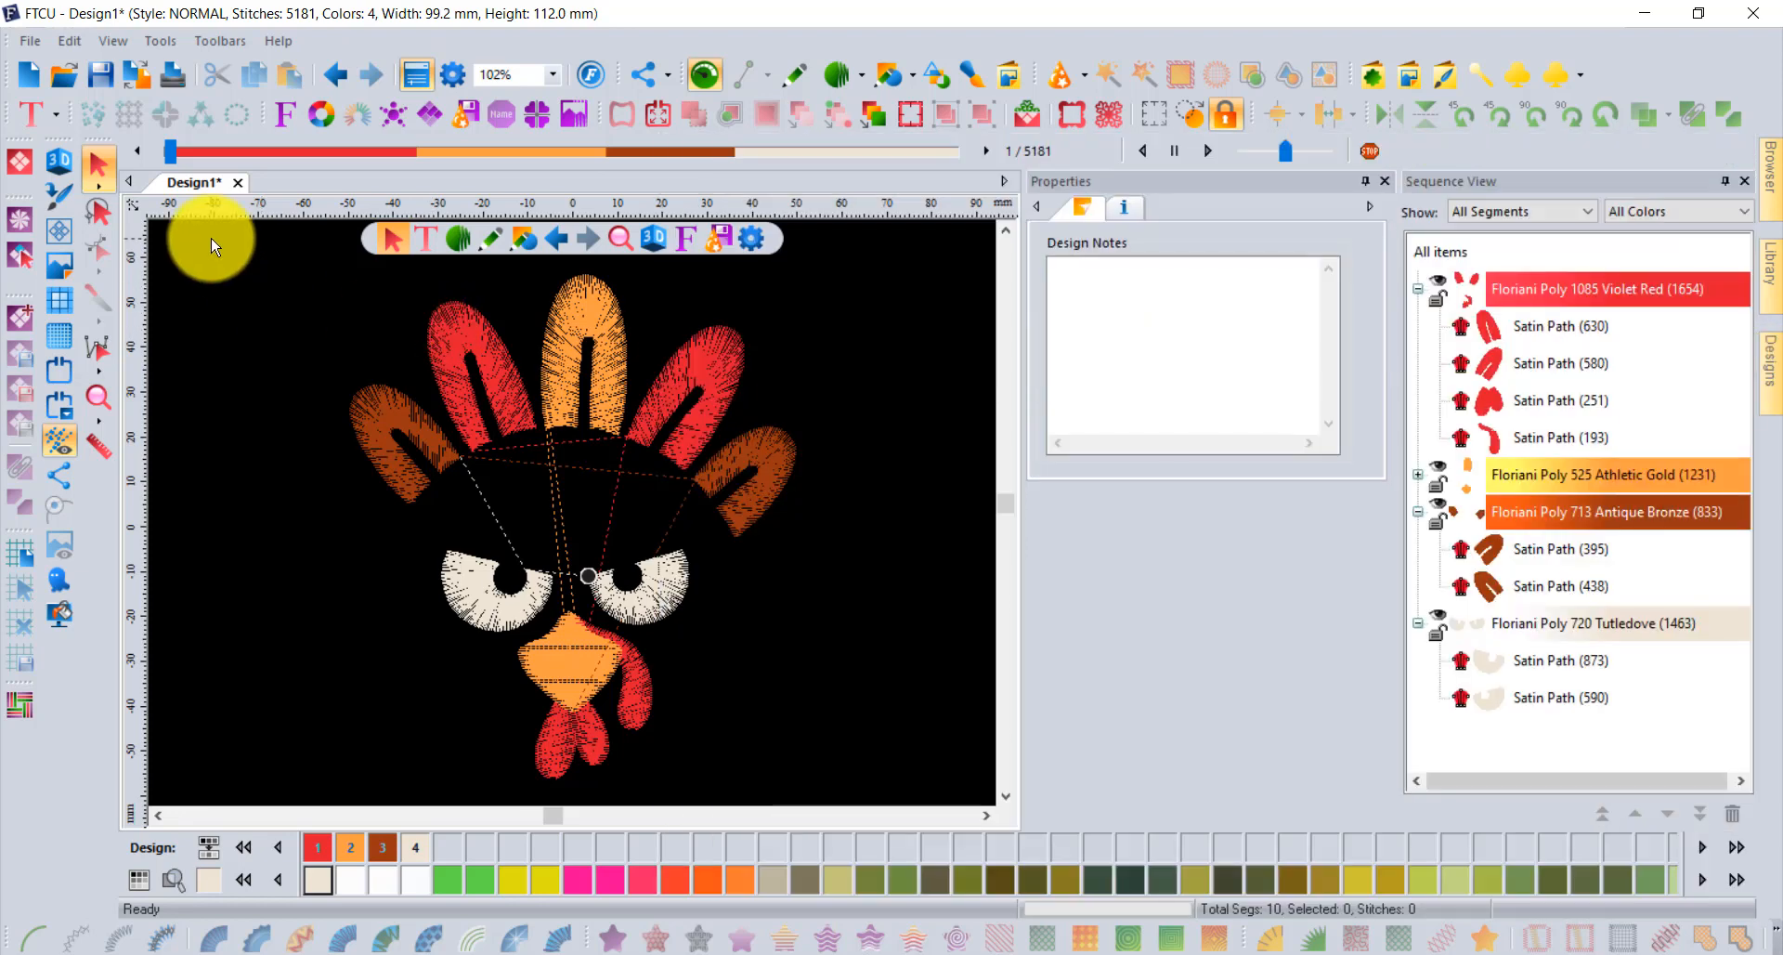
{"action": "left_click", "coordinate": [221, 41]}
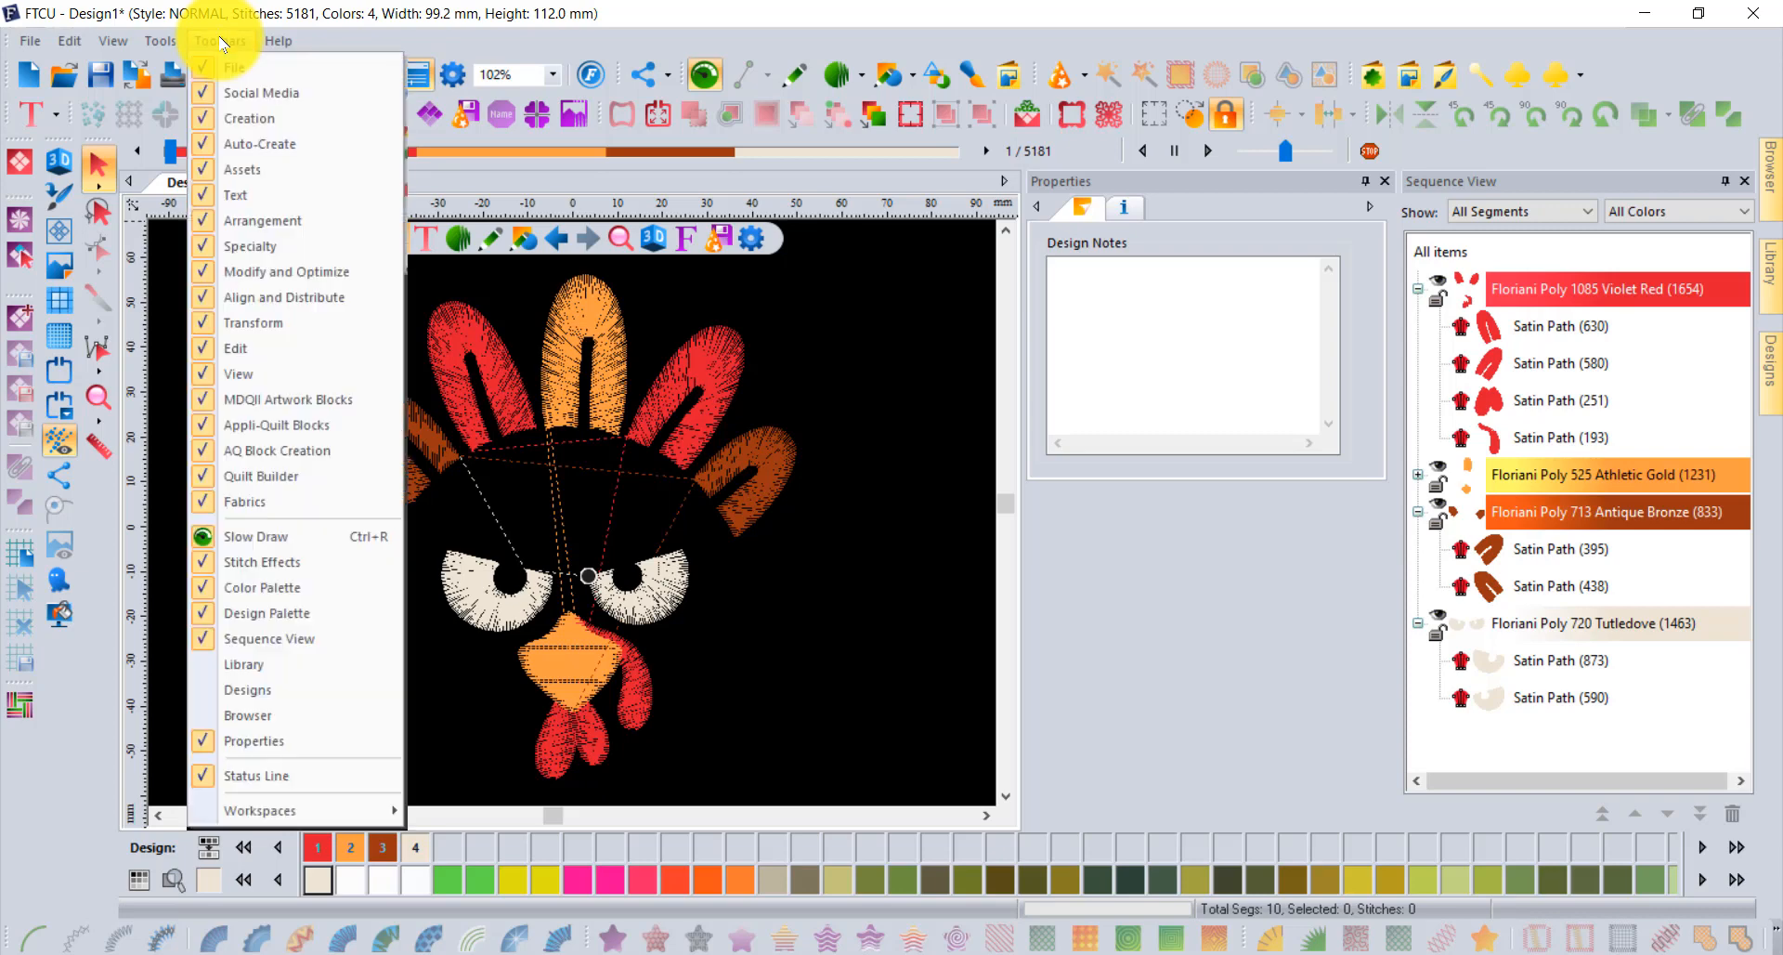
{"action": "mouse_move", "coordinate": [324, 815]}
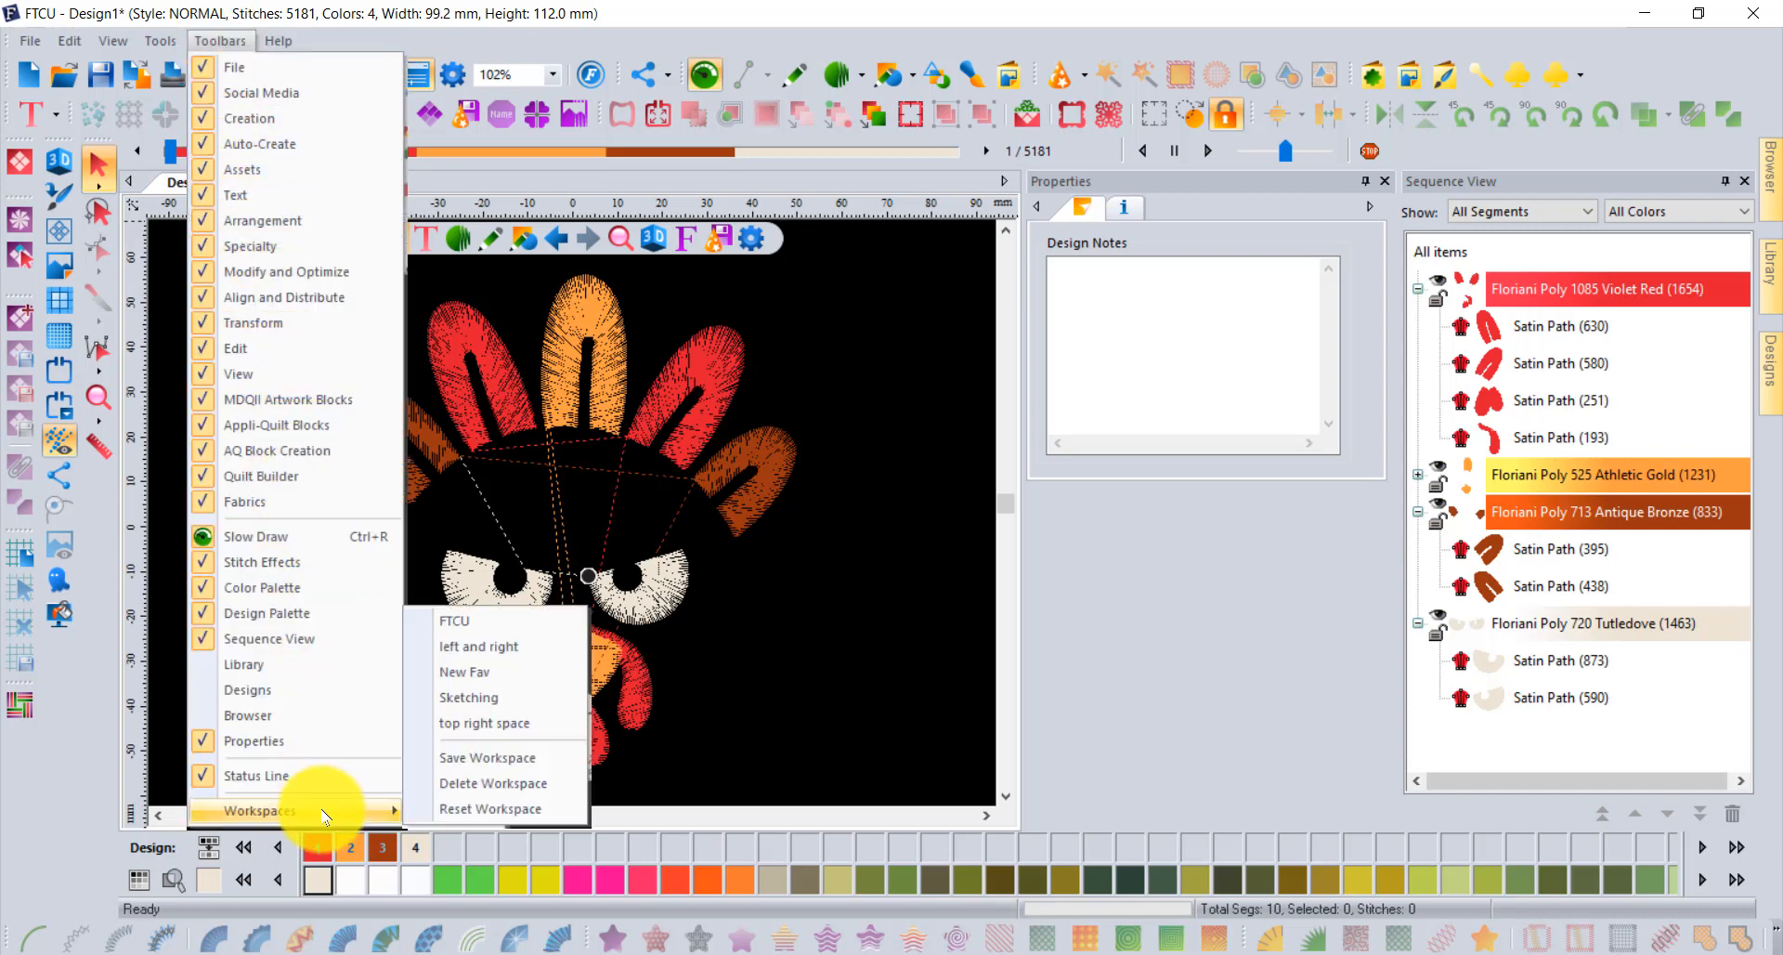
{"action": "left_click", "coordinate": [517, 814]}
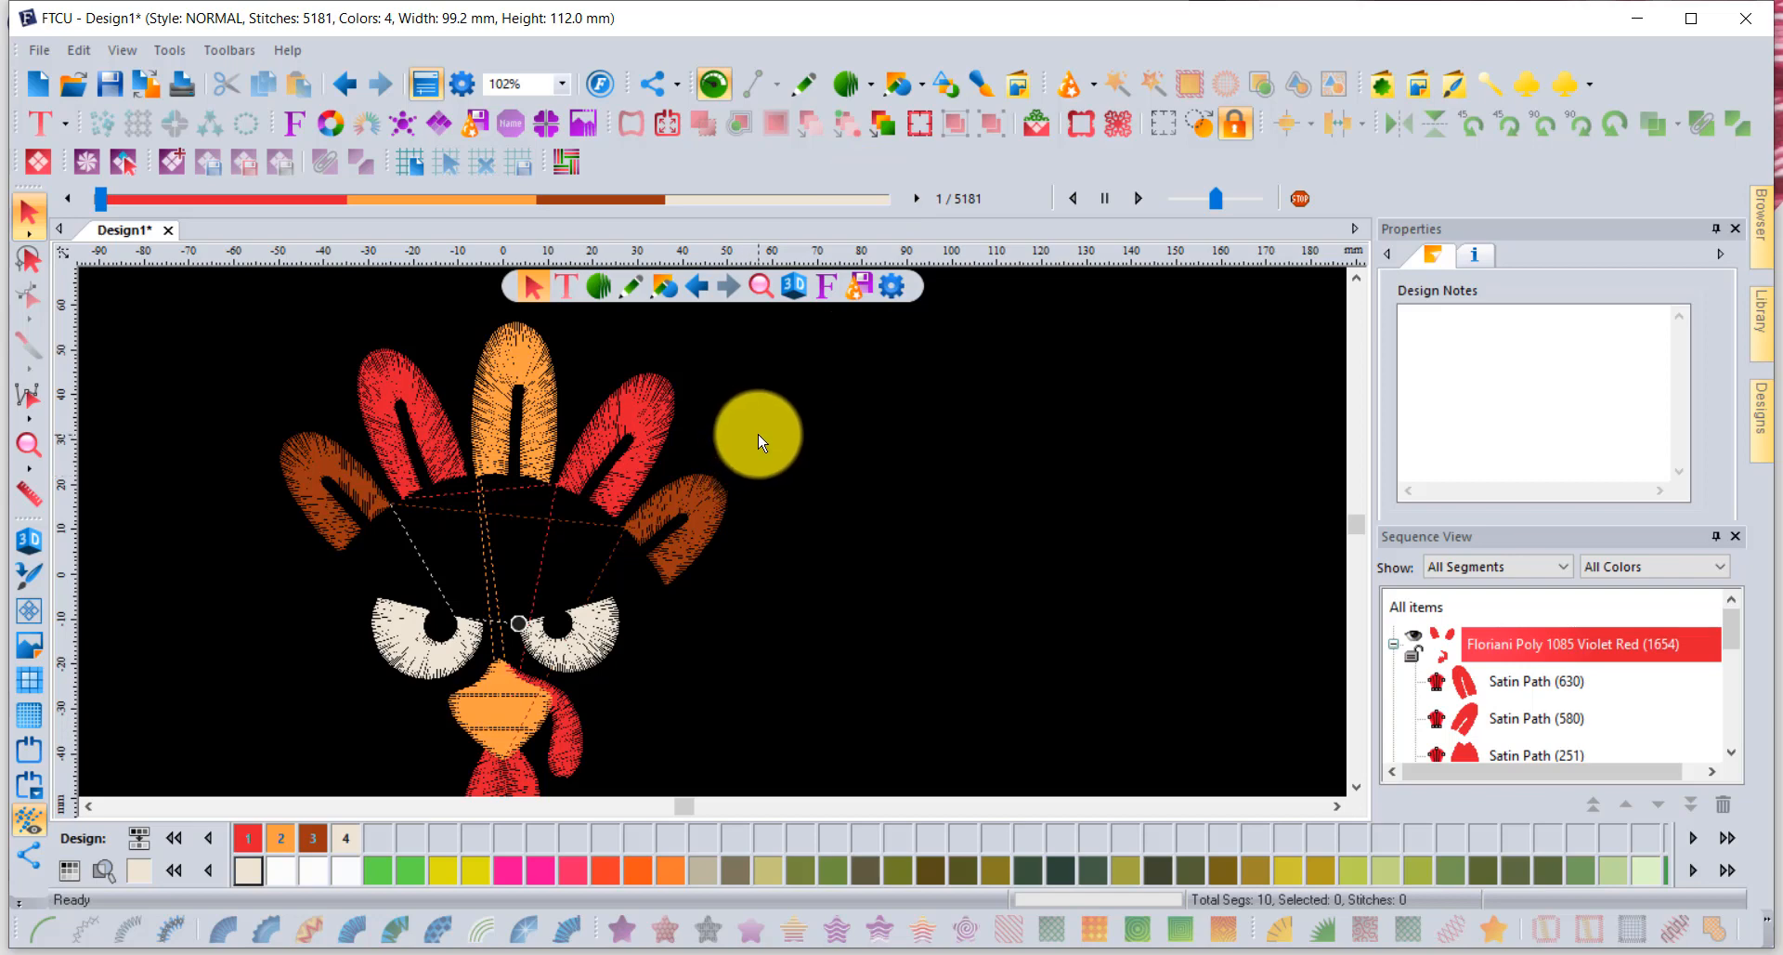
Load the saved New Fav workspace.
{"action": "left_click", "coordinate": [230, 50]}
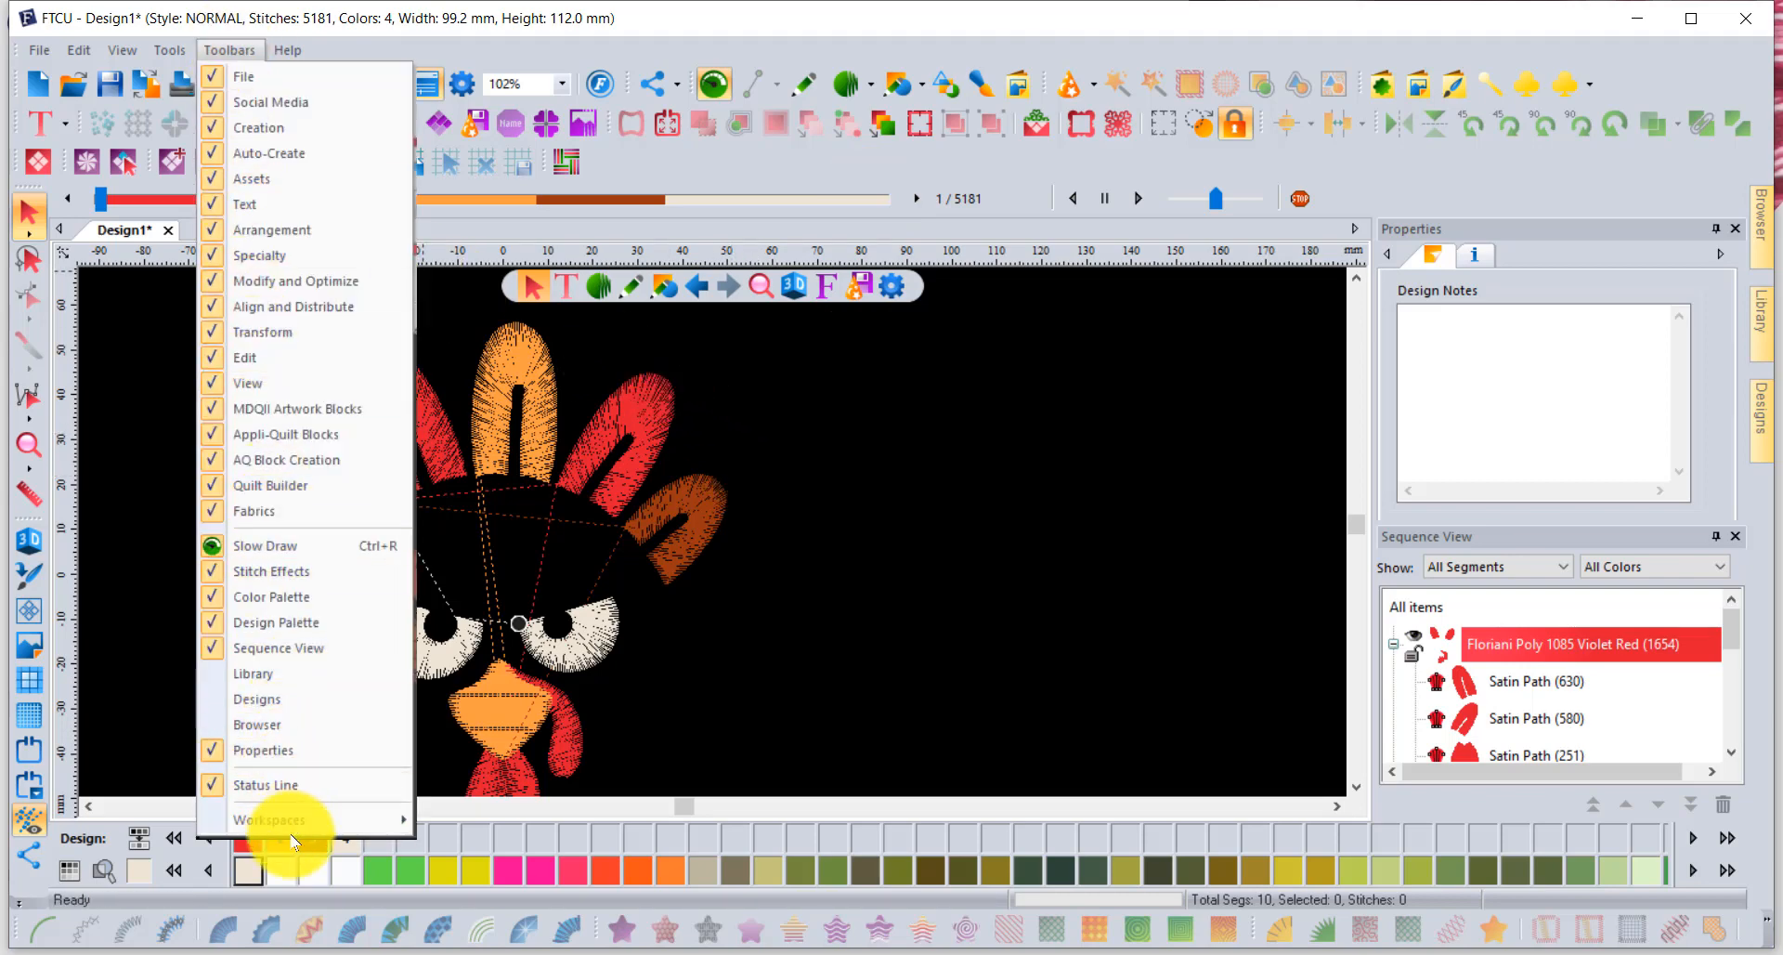
{"action": "mouse_move", "coordinate": [298, 821]}
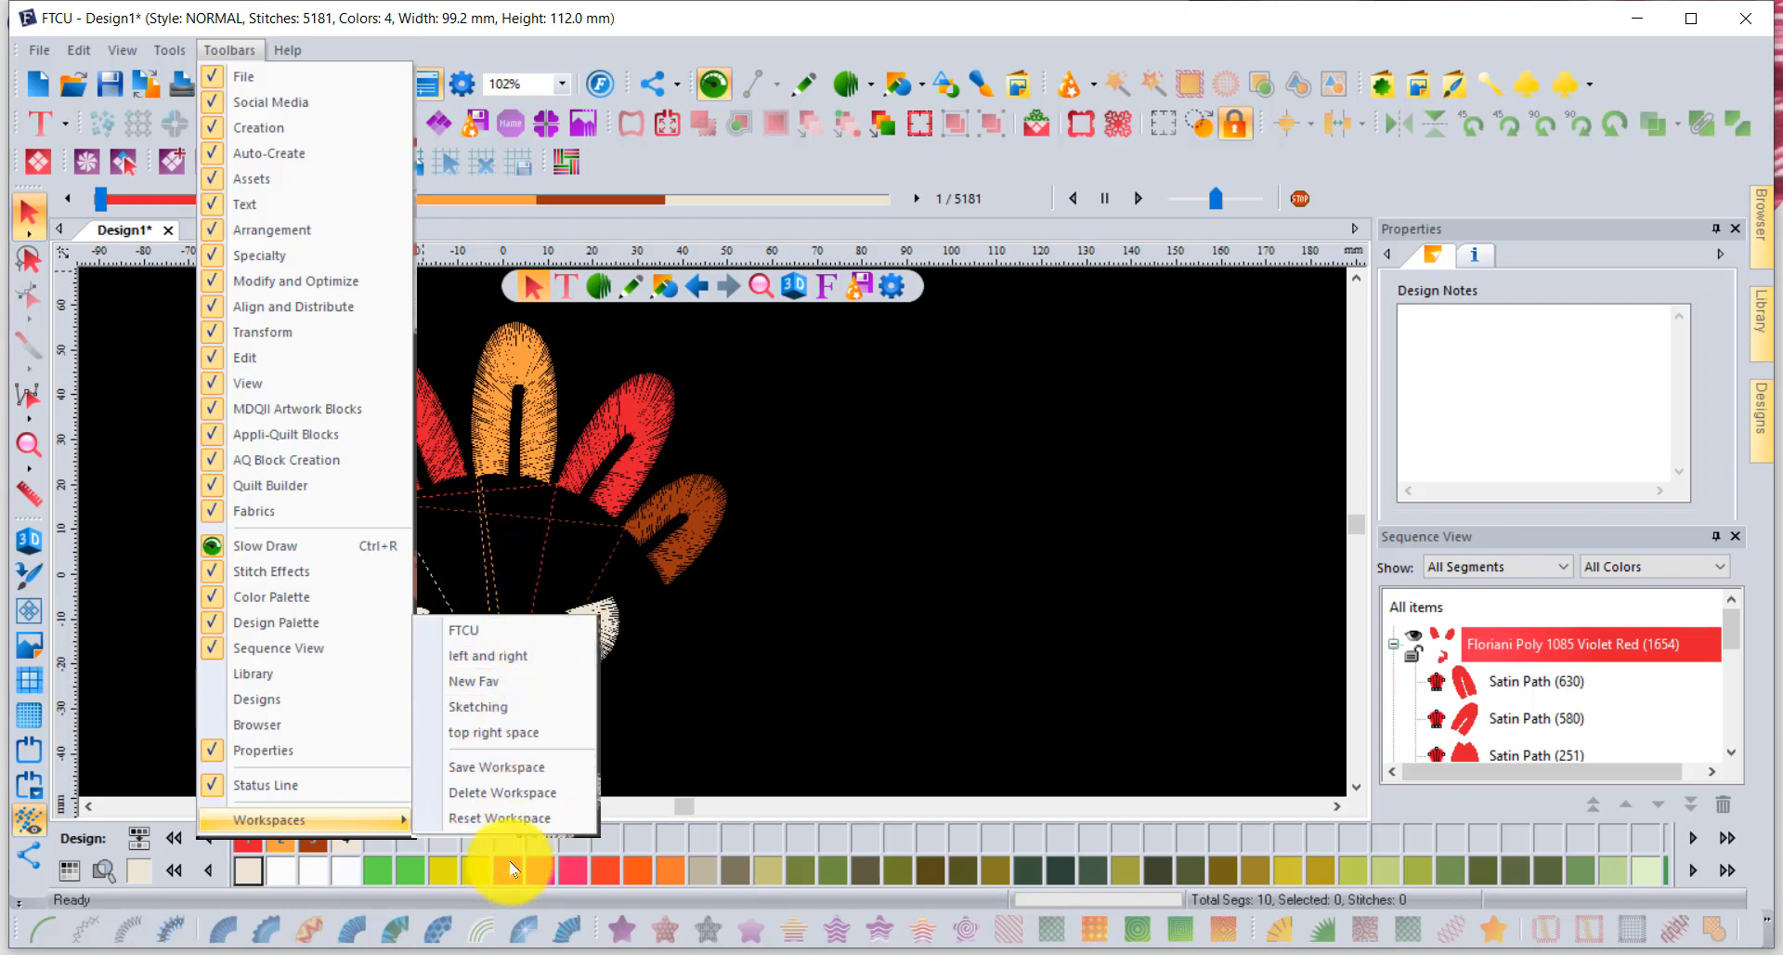
{"action": "left_click", "coordinate": [487, 682]}
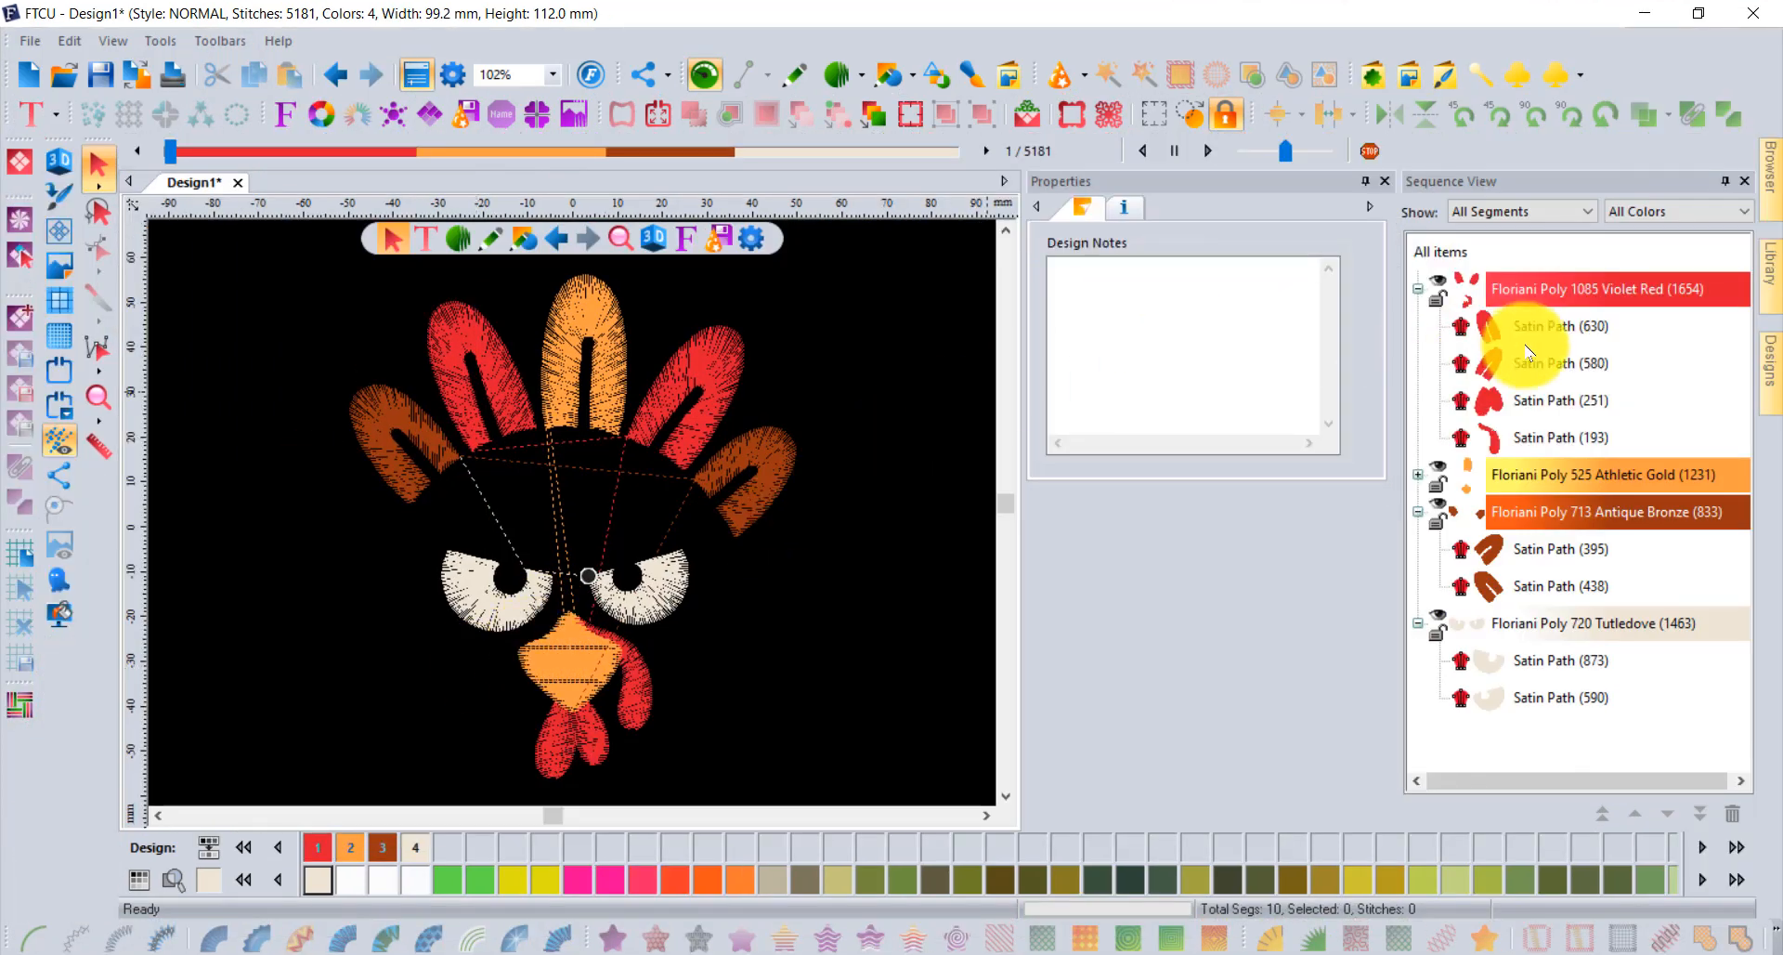
Reset the workspace to the default layout and fit the turkey face in the view.
{"action": "left_click", "coordinate": [1772, 364]}
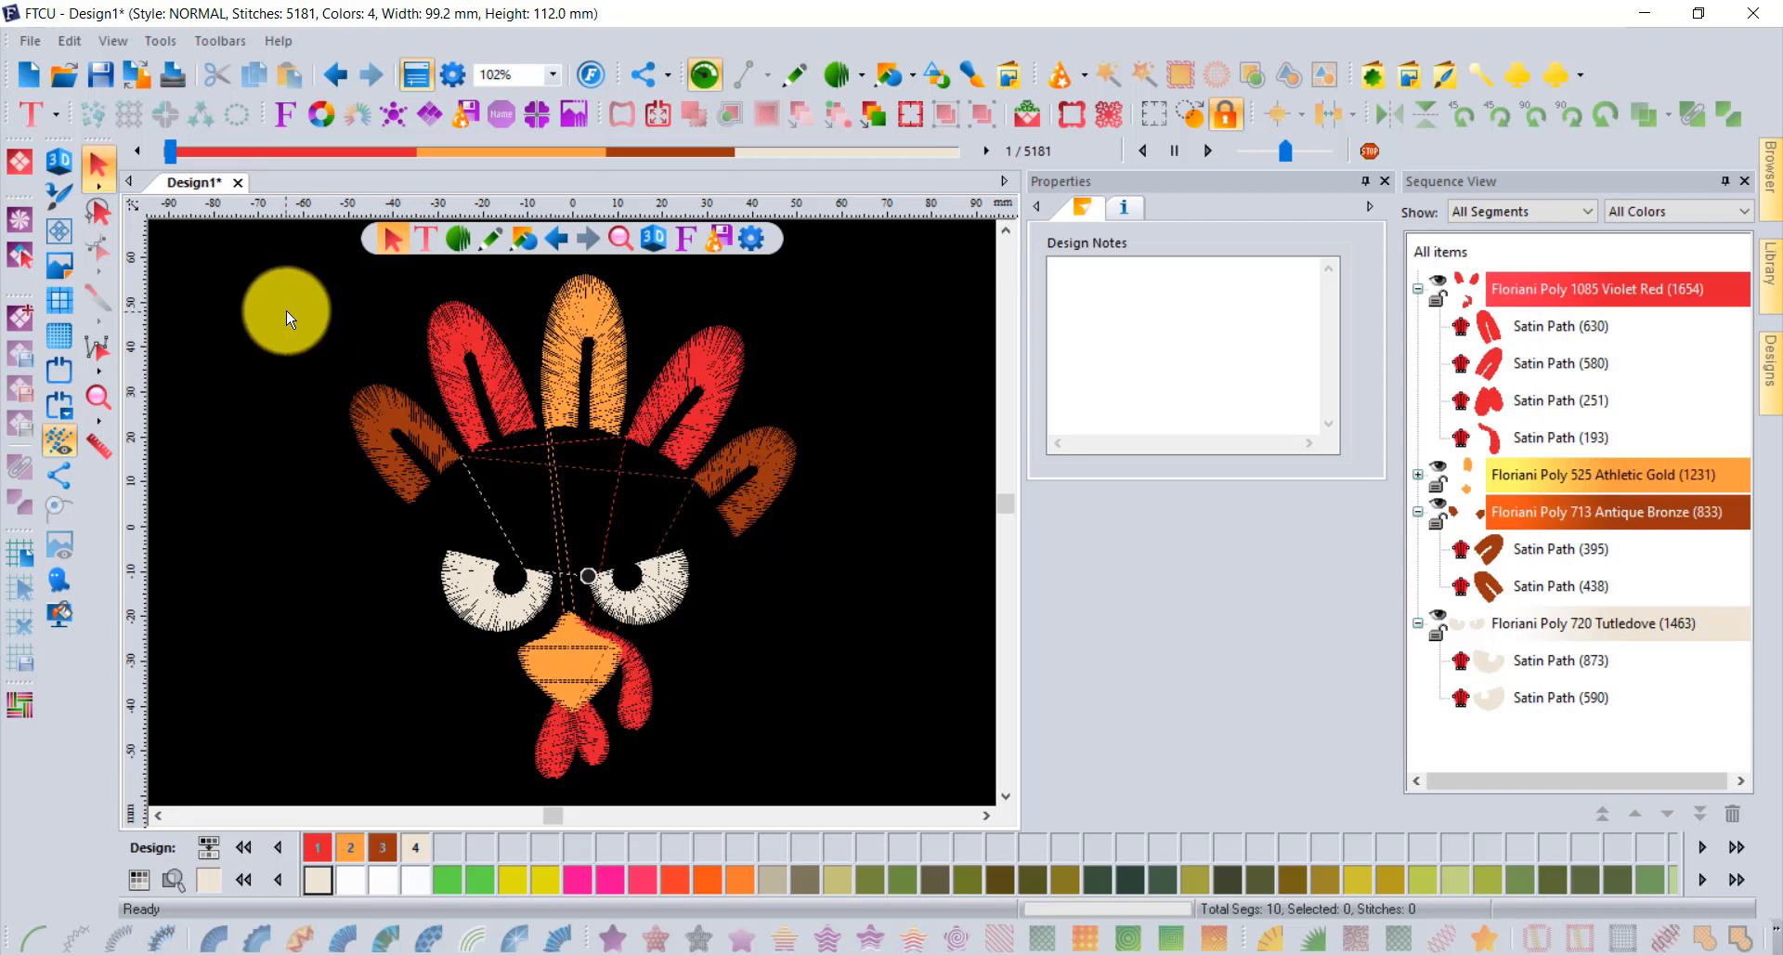
{"action": "left_click", "coordinate": [232, 41]}
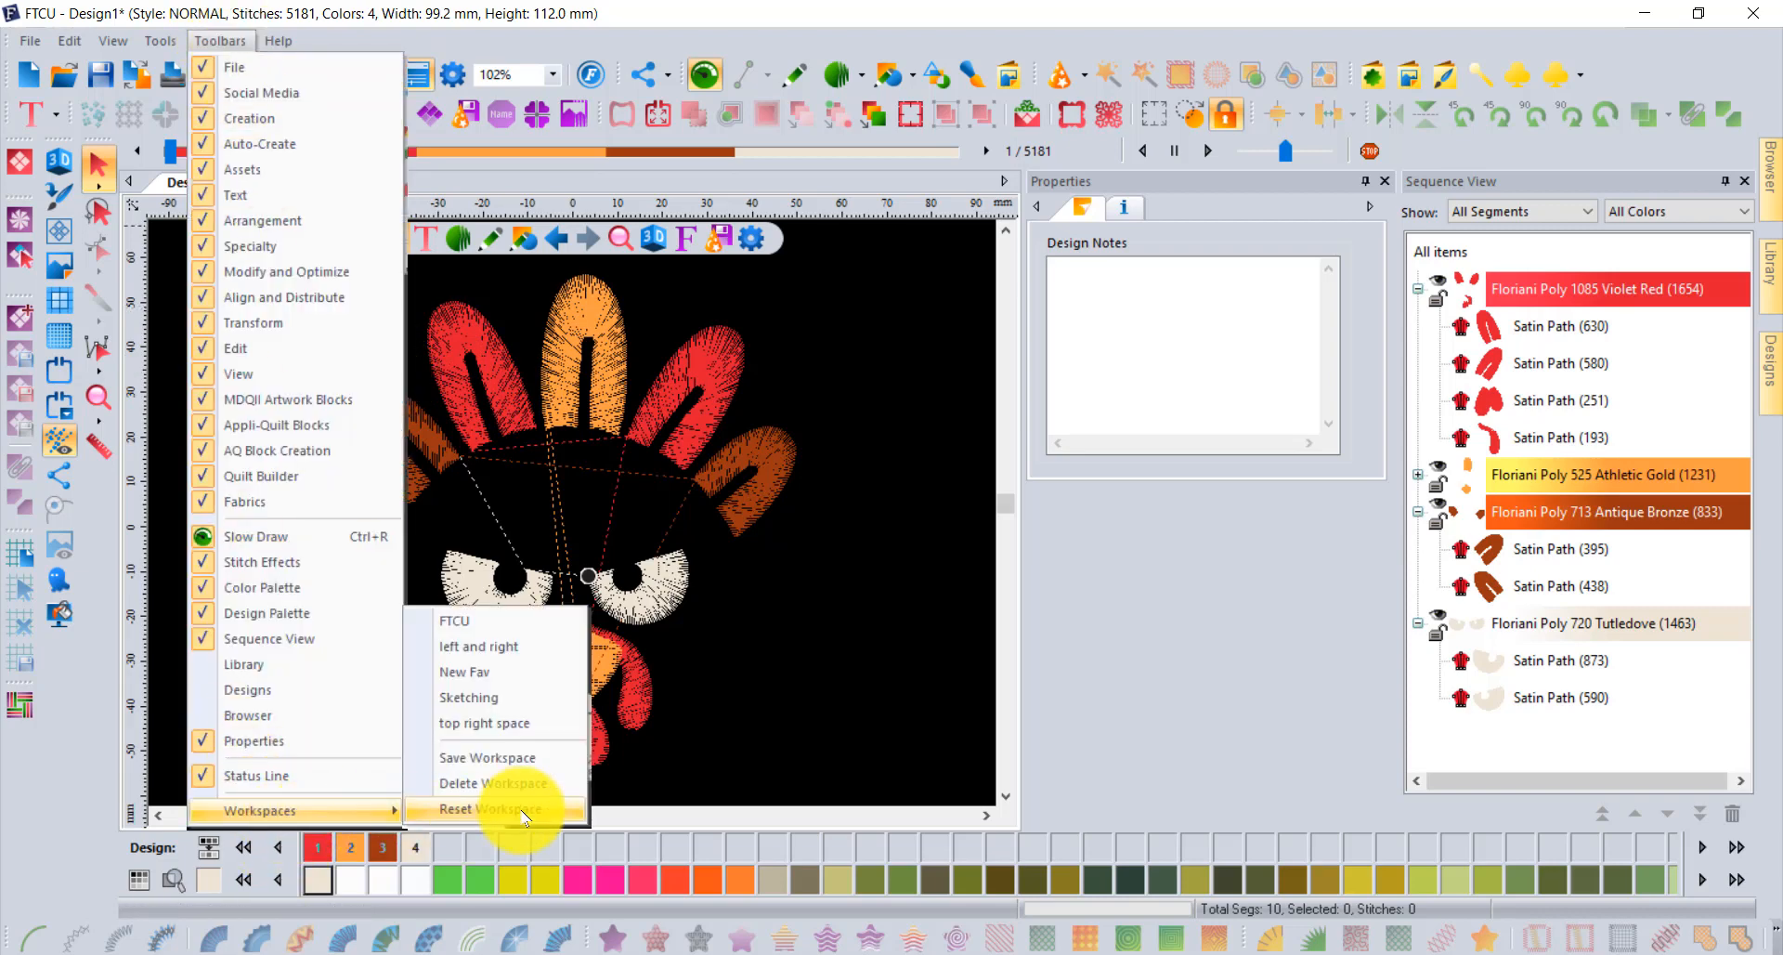
{"action": "left_click", "coordinate": [523, 814]}
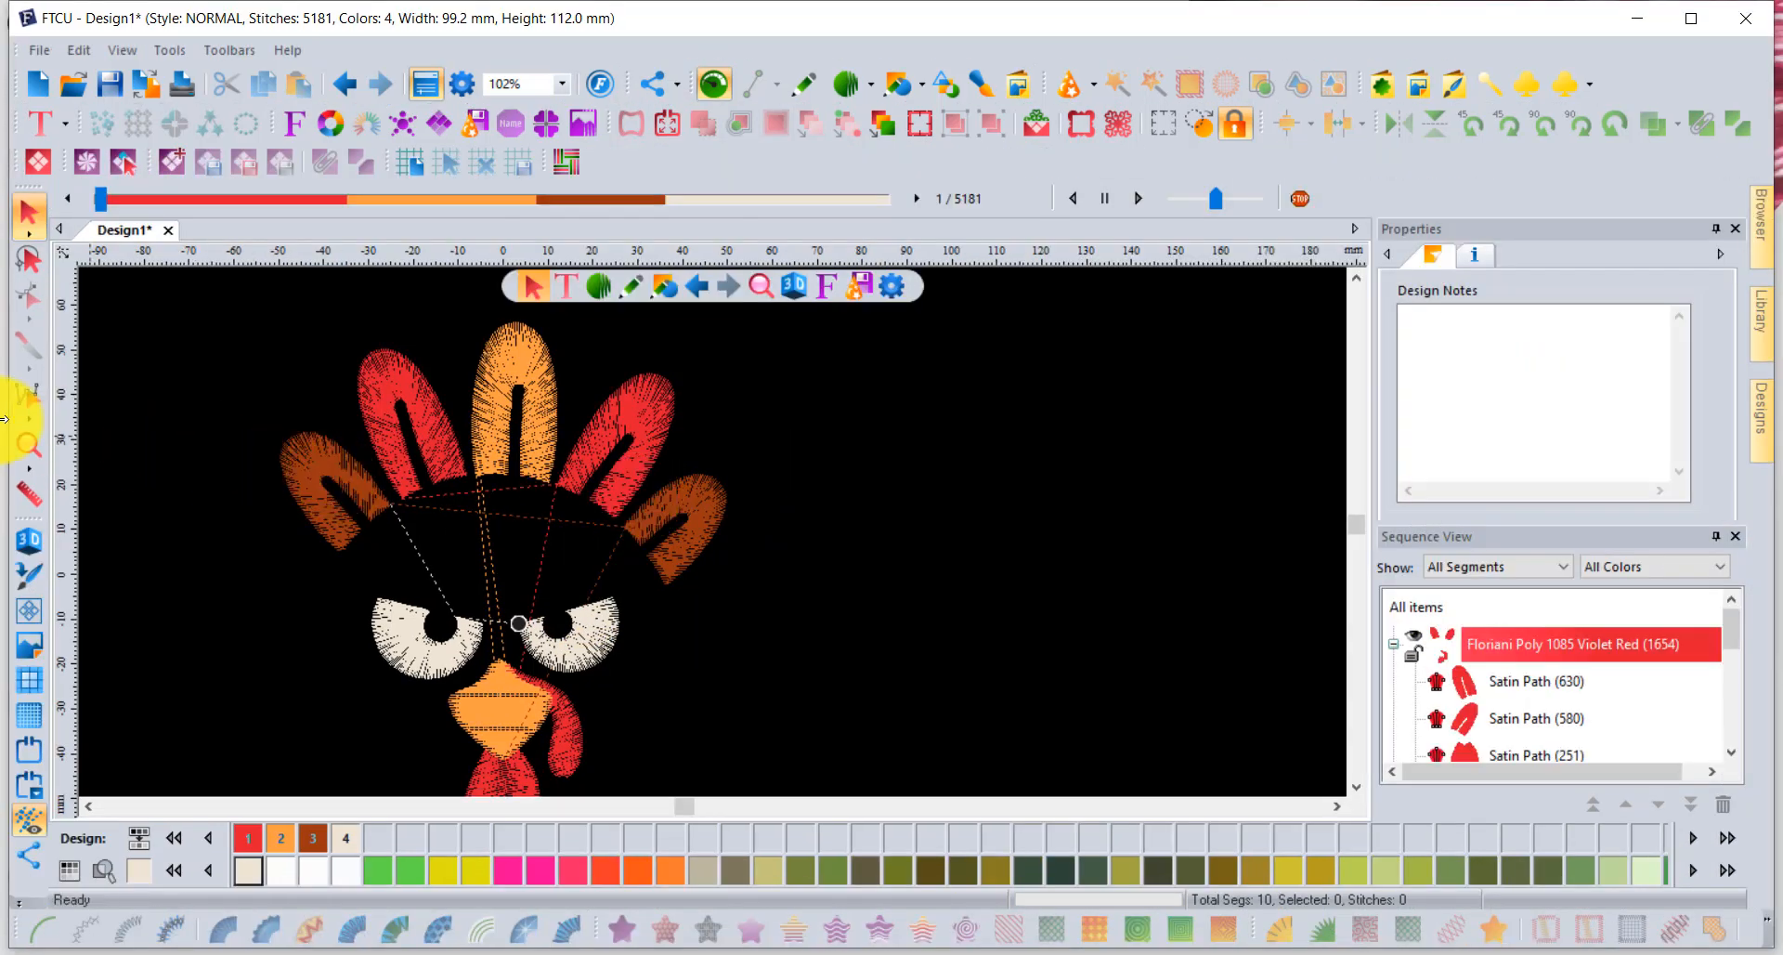
{"action": "left_click", "coordinate": [29, 448]}
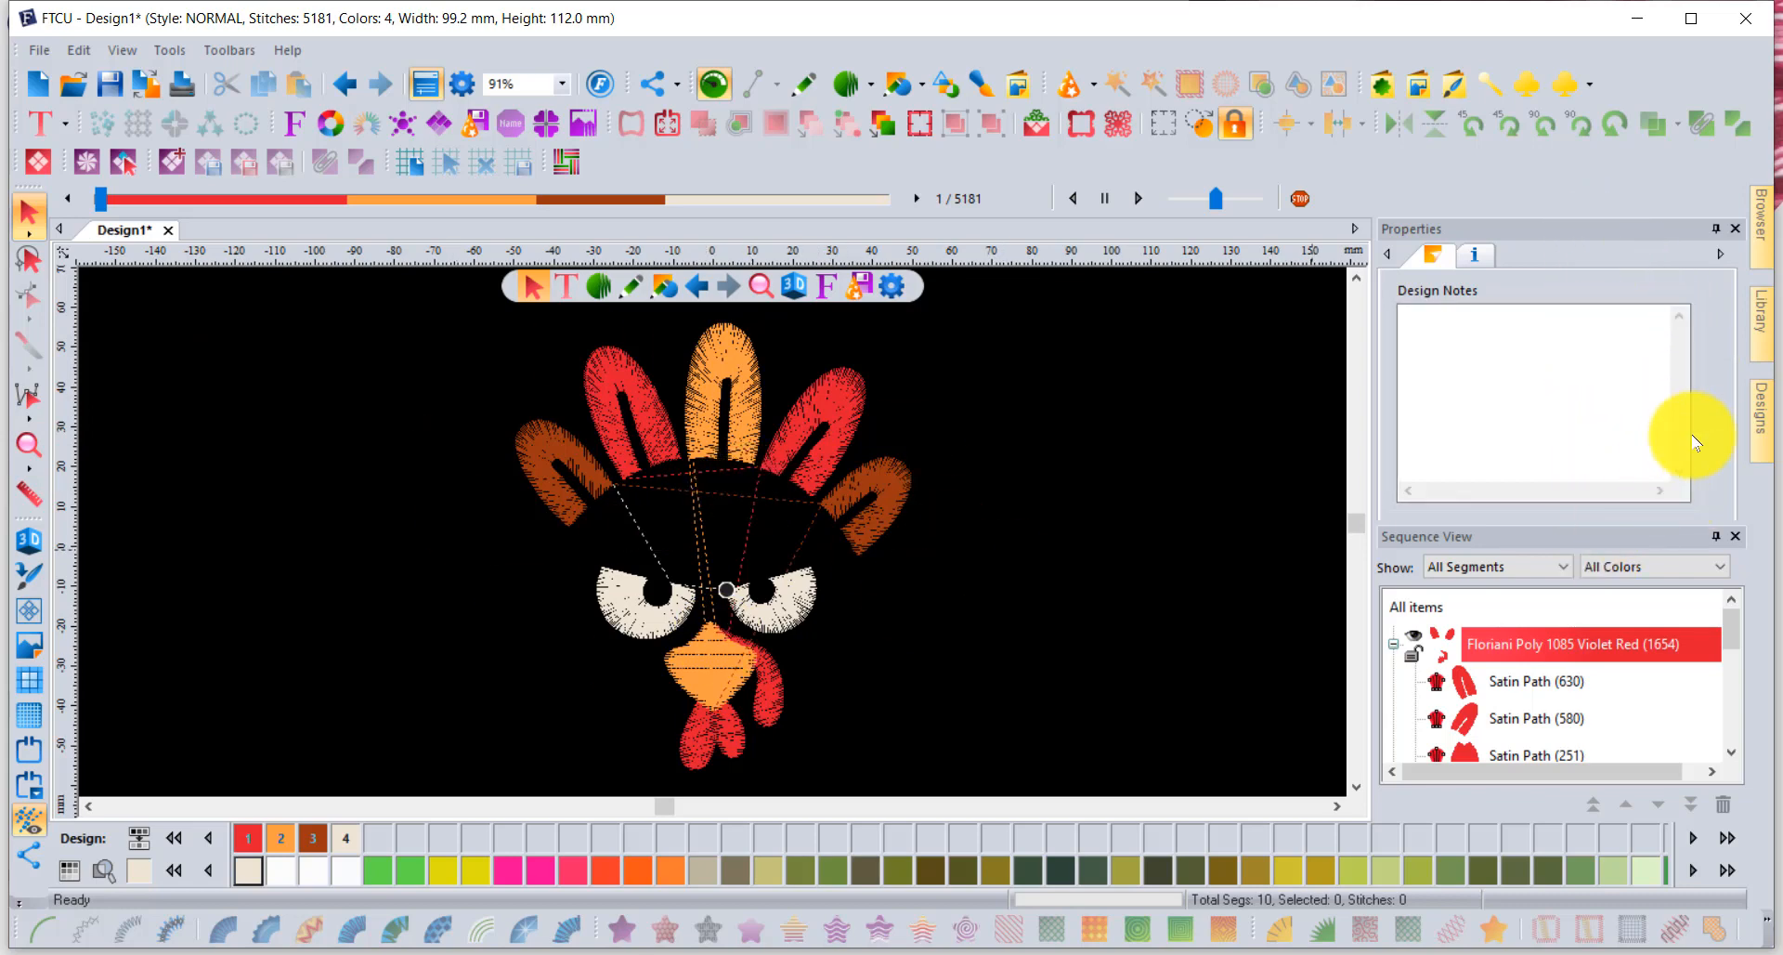
Check the View preferences for the option that locks the Properties, Sequence View and Library windows, and accept them.
{"action": "left_click", "coordinate": [1759, 320]}
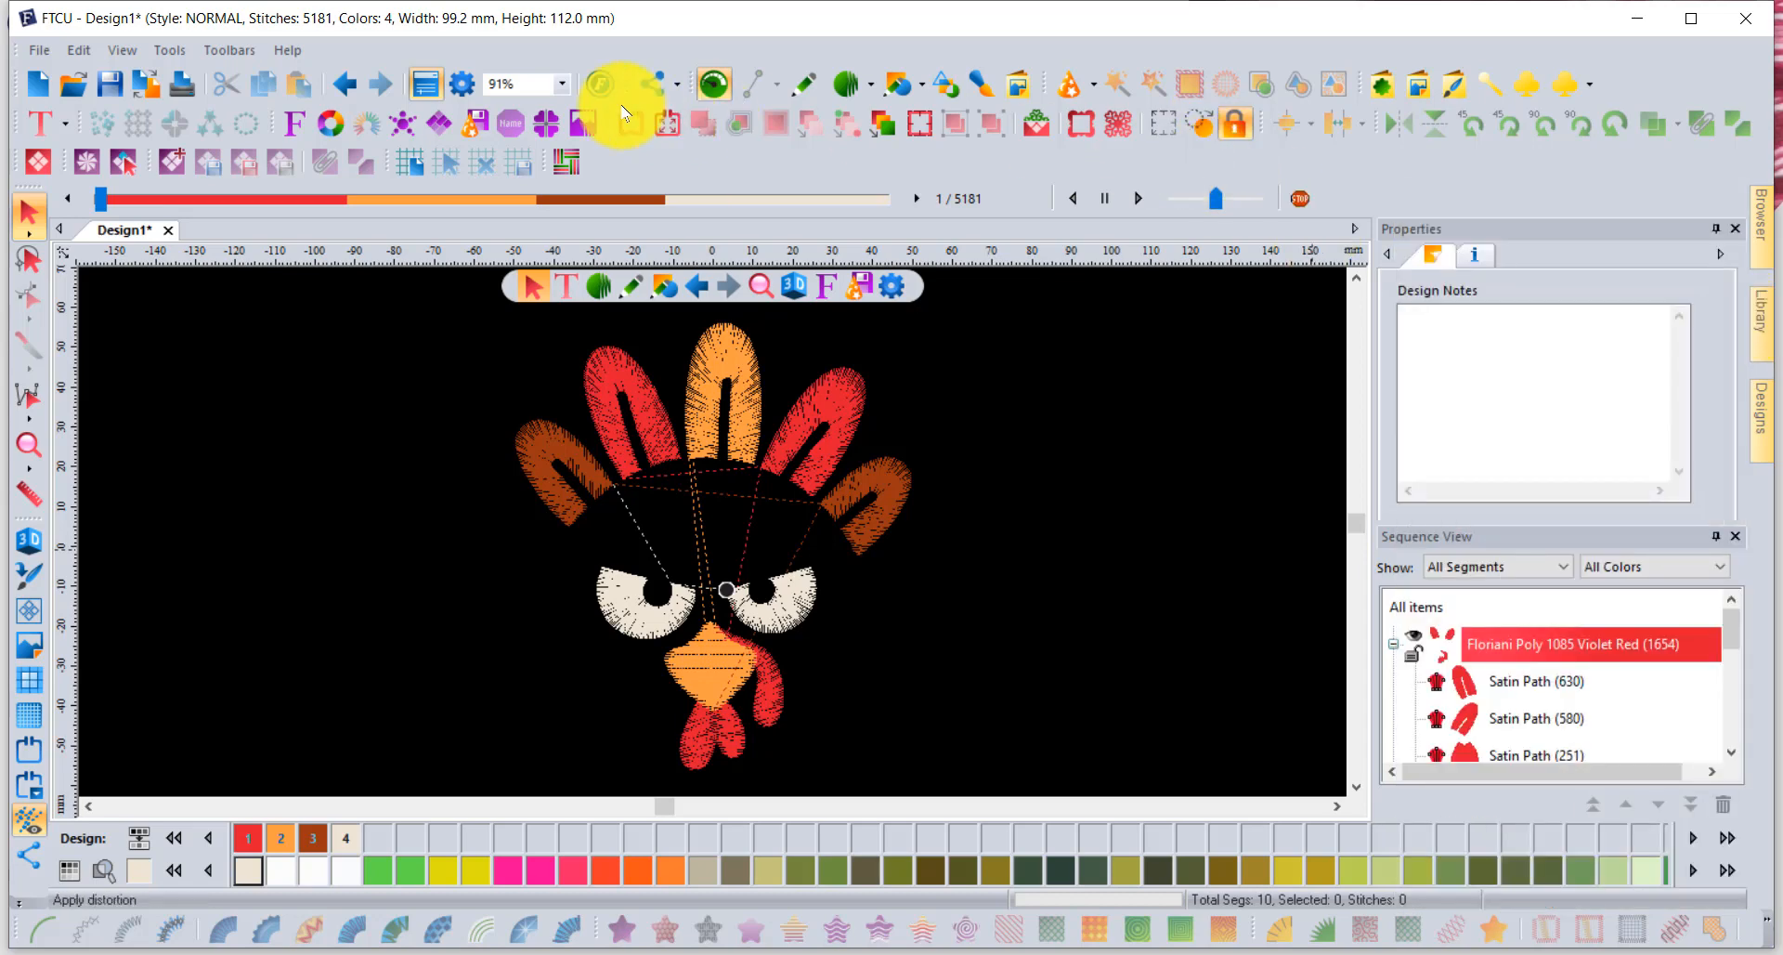
{"action": "left_click", "coordinate": [457, 89]}
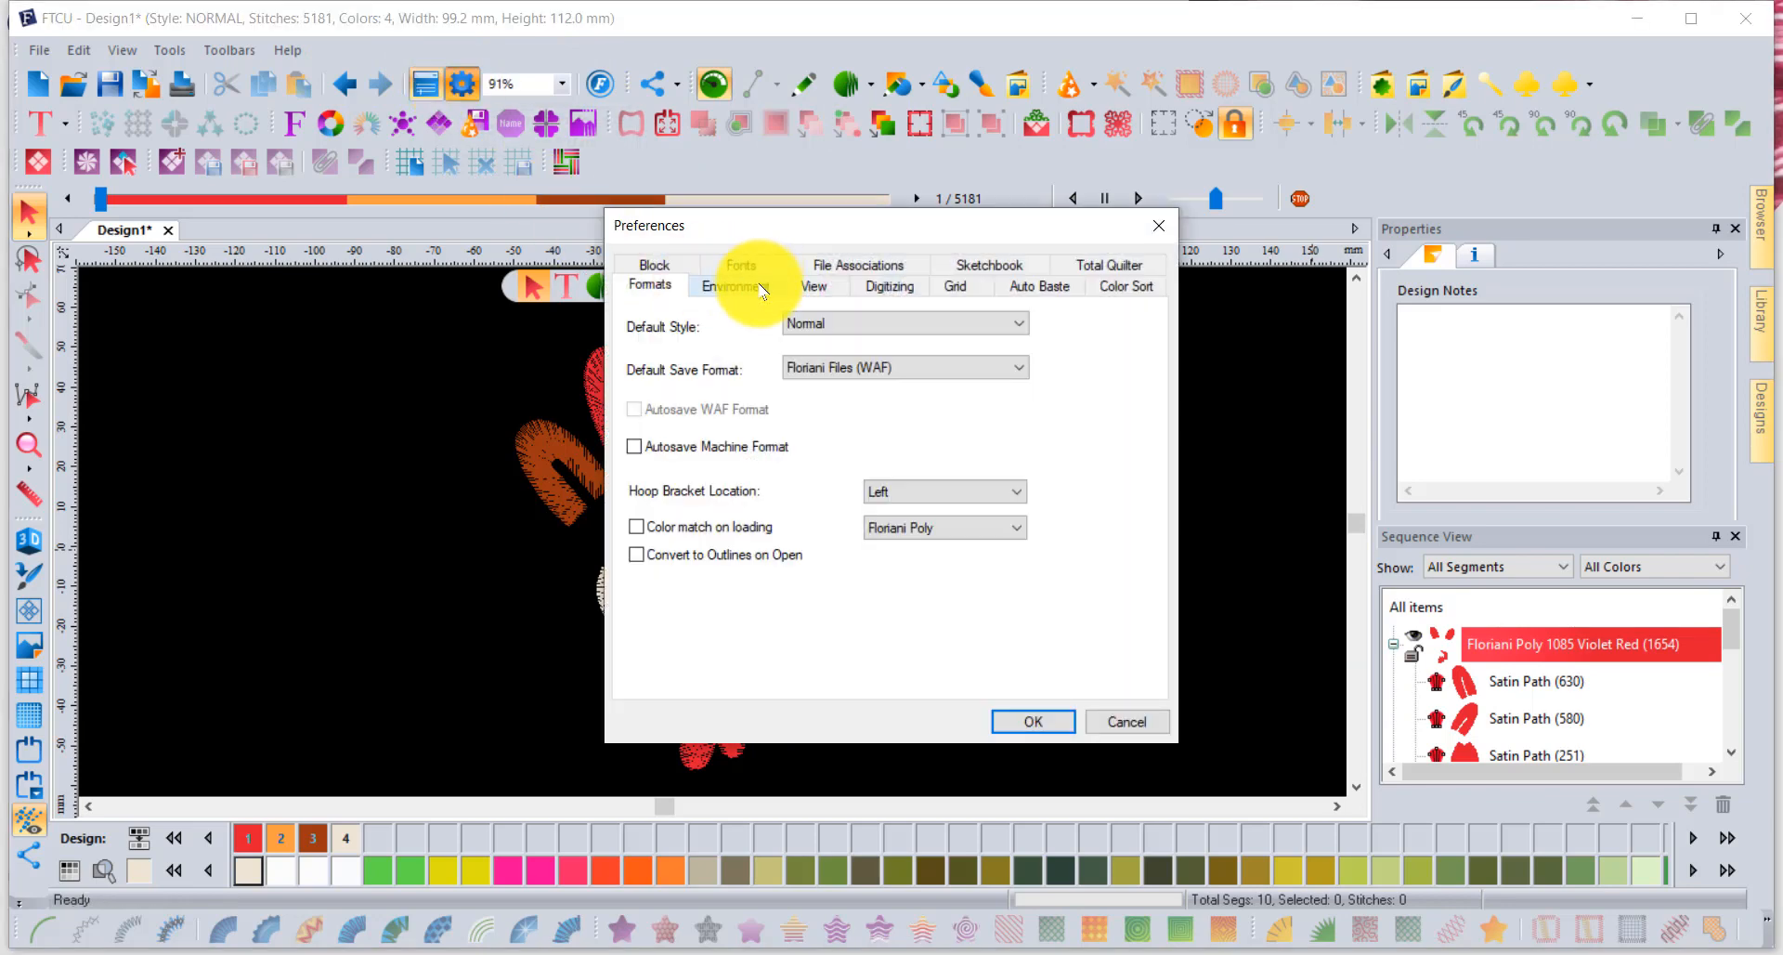
{"action": "left_click", "coordinate": [814, 287]}
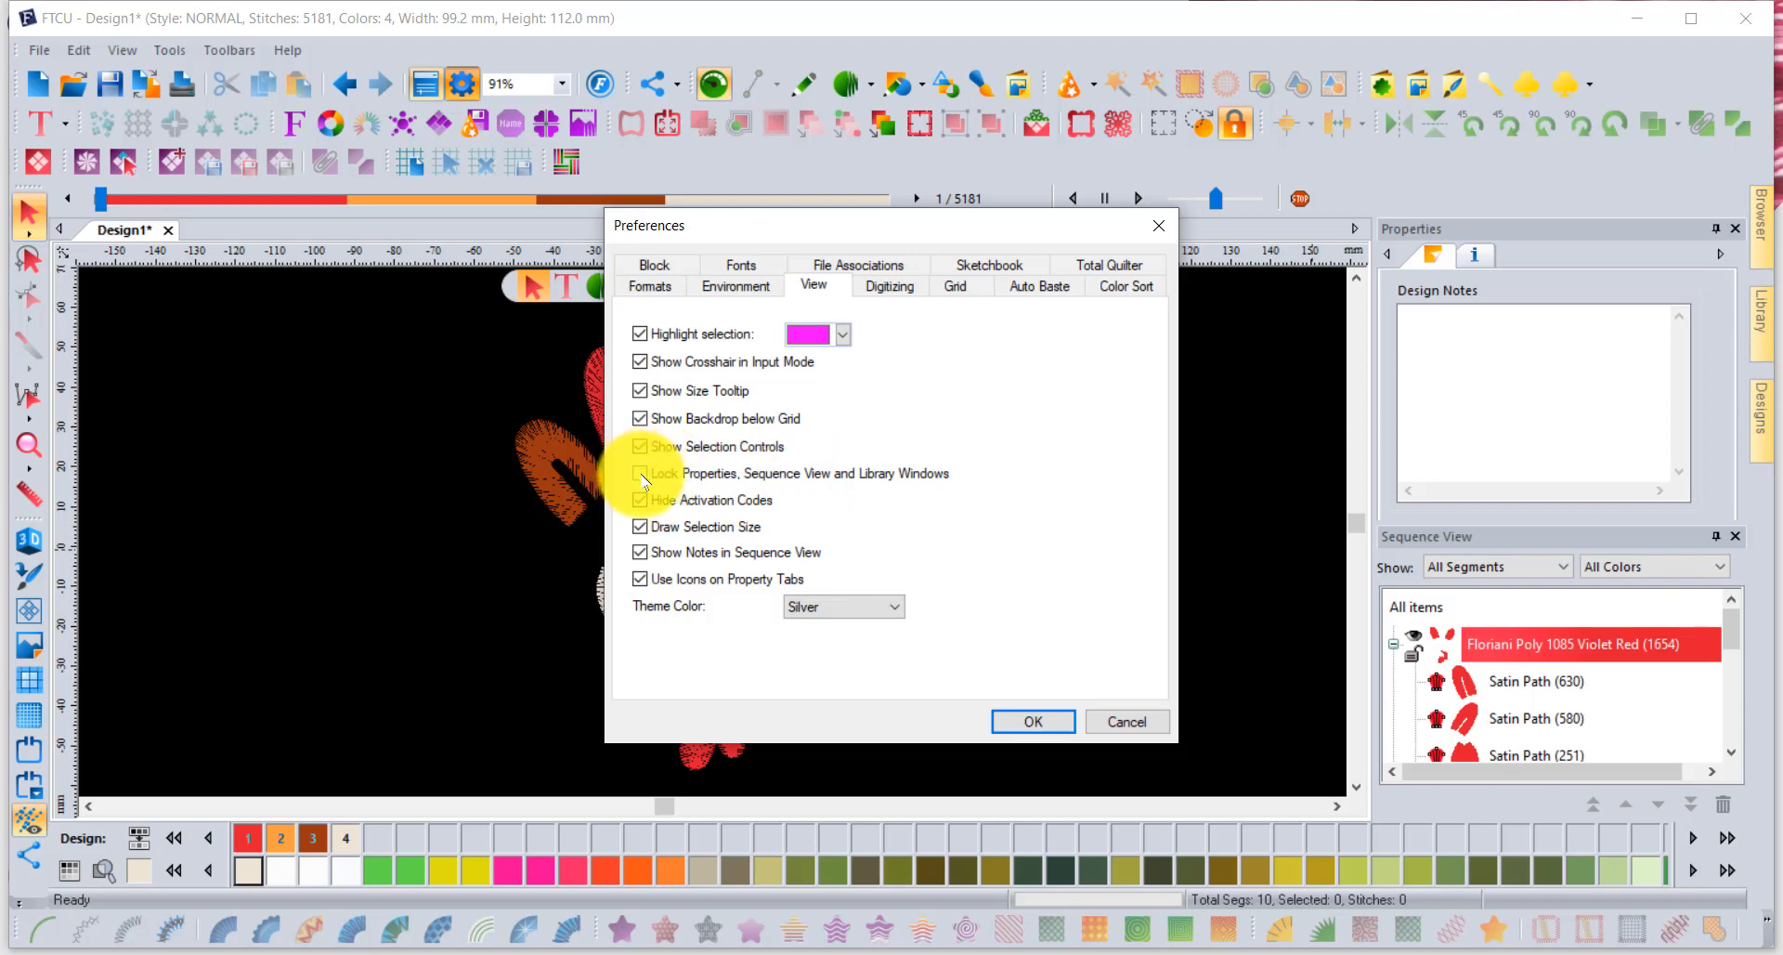
{"action": "left_click", "coordinate": [1030, 721]}
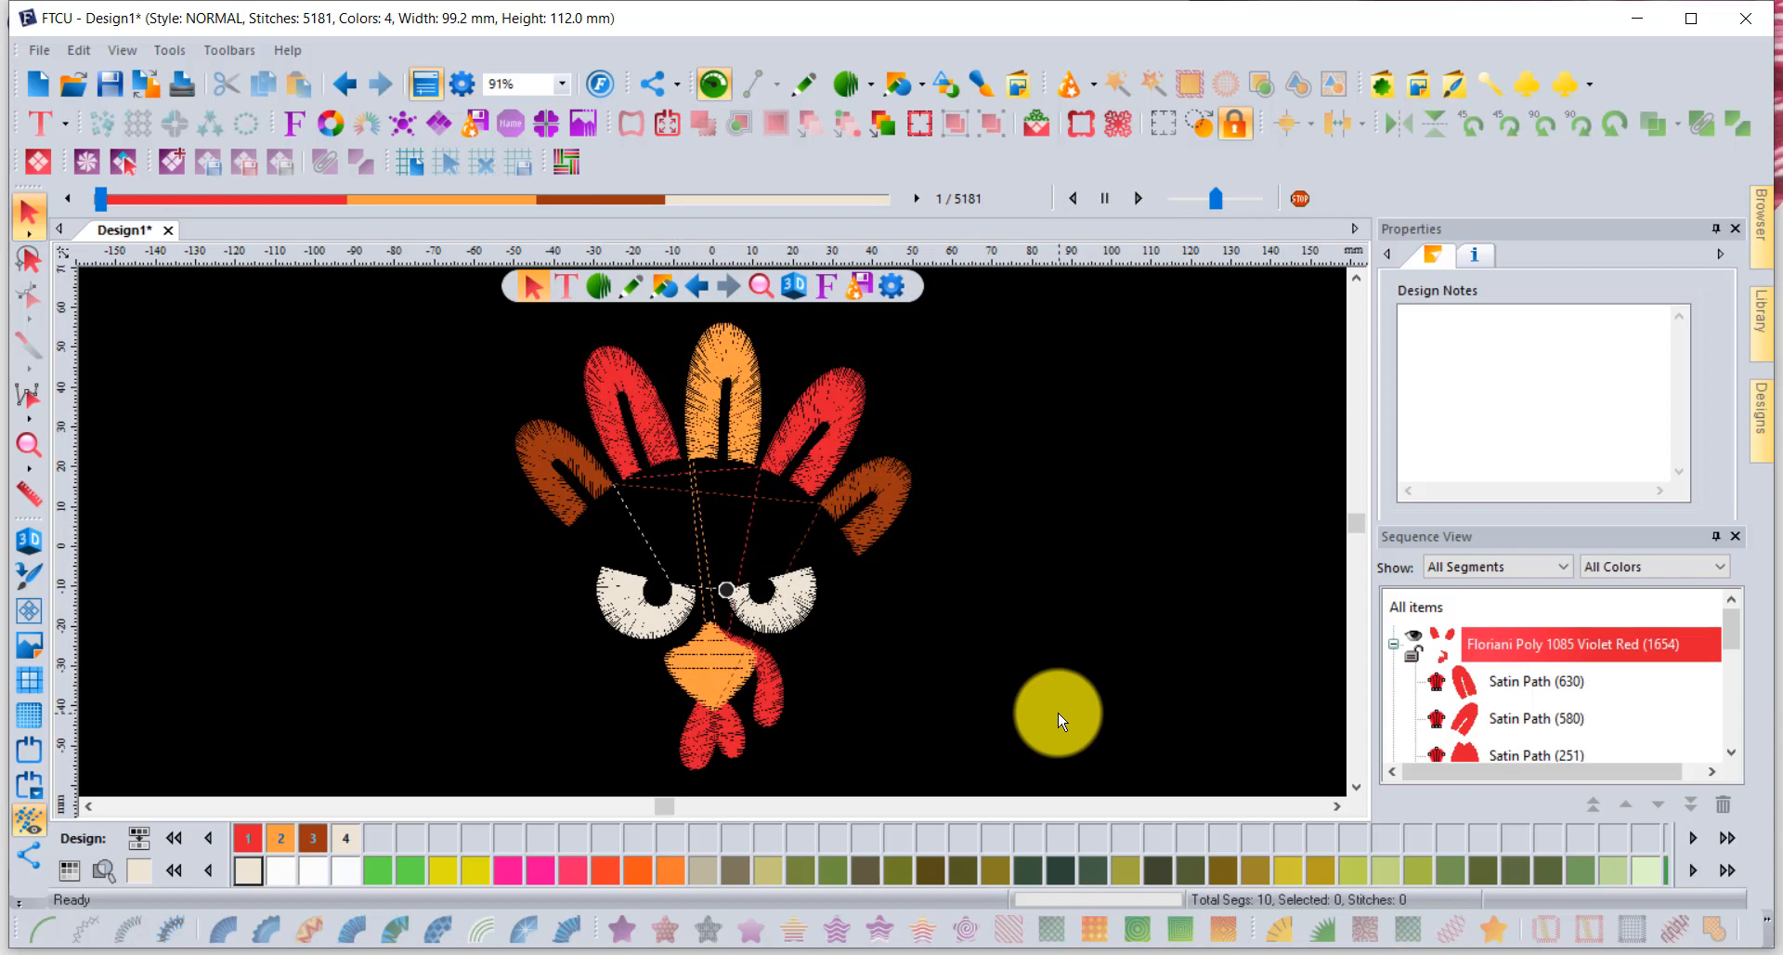
Widen the Designs collection and add Thanksgiving Owl.waf beside the turkey face.
{"action": "mouse_move", "coordinate": [1758, 427]}
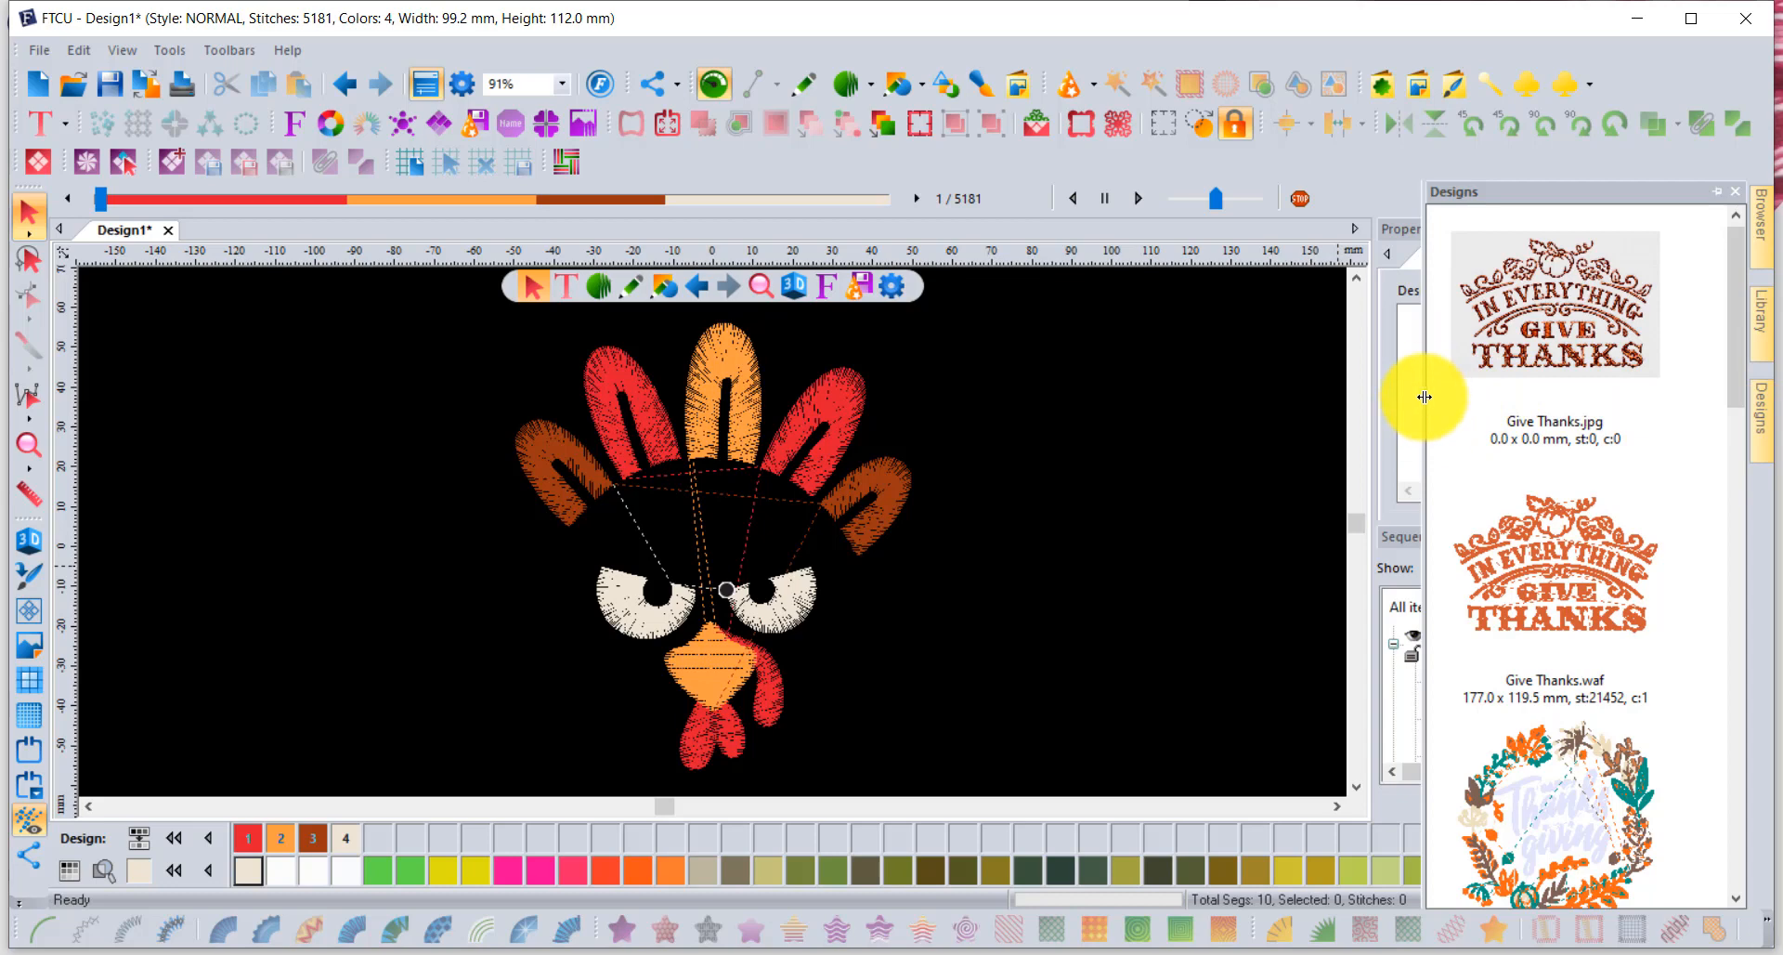
{"action": "left_click_drag", "start_coordinate": [1425, 396], "coordinate": [368, 420]}
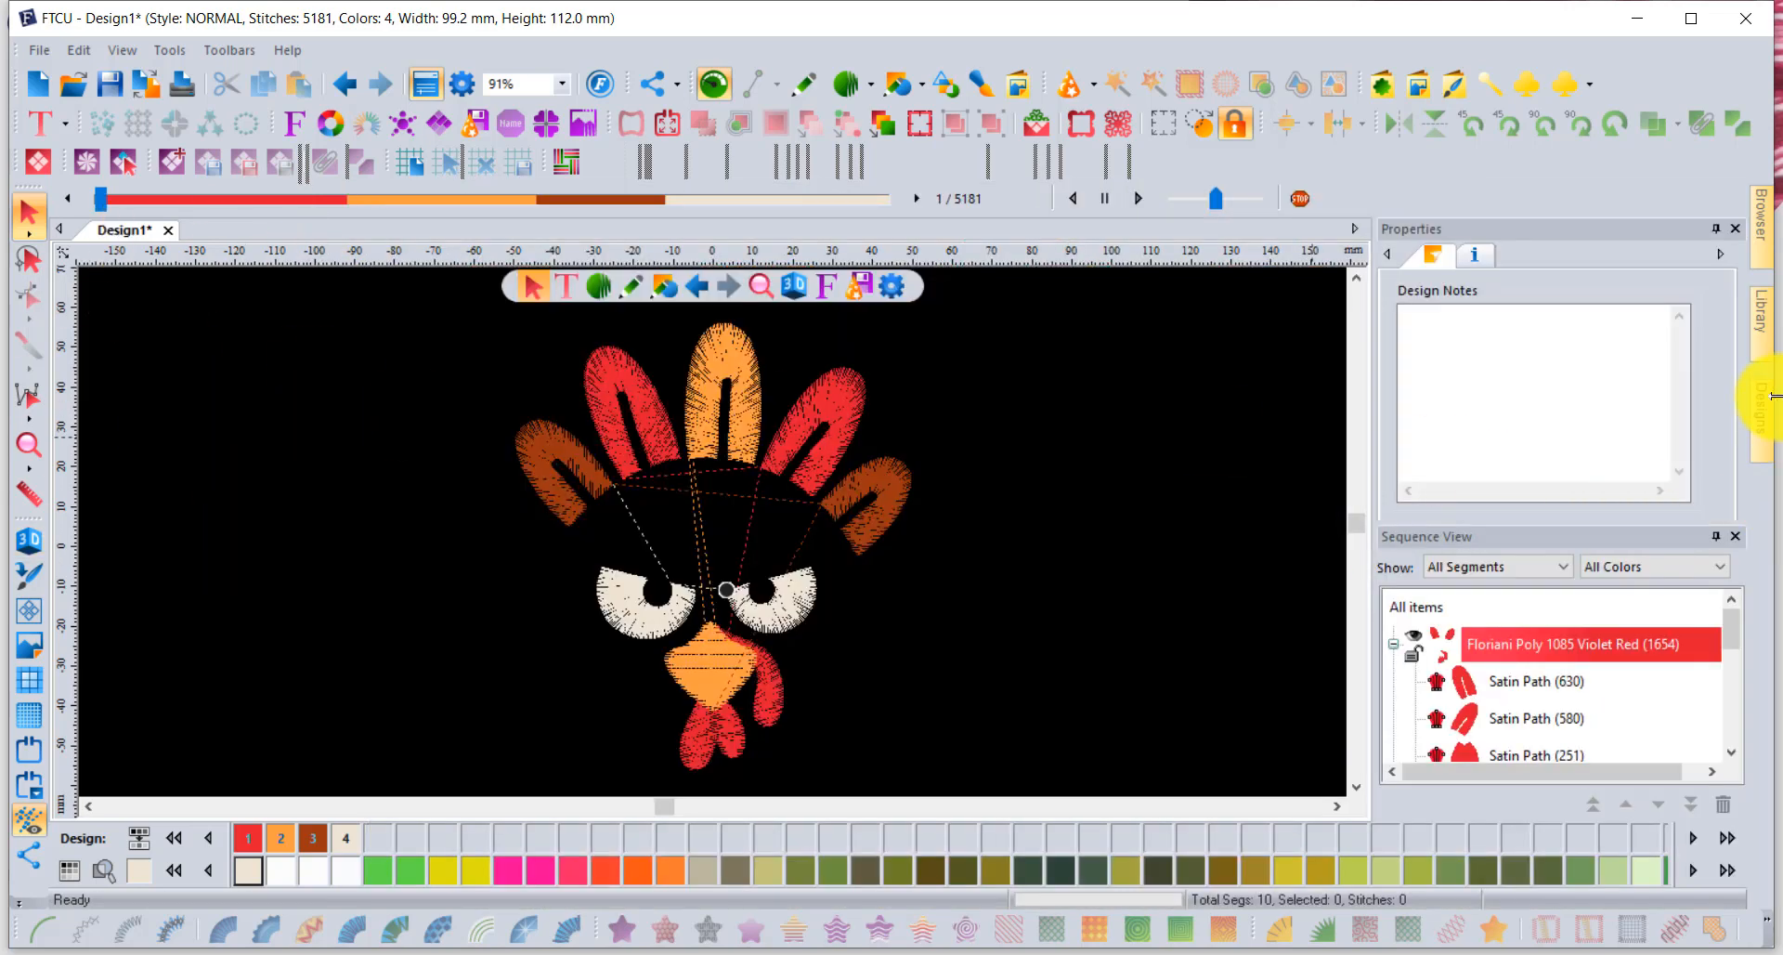
{"action": "mouse_move", "coordinate": [1769, 409]}
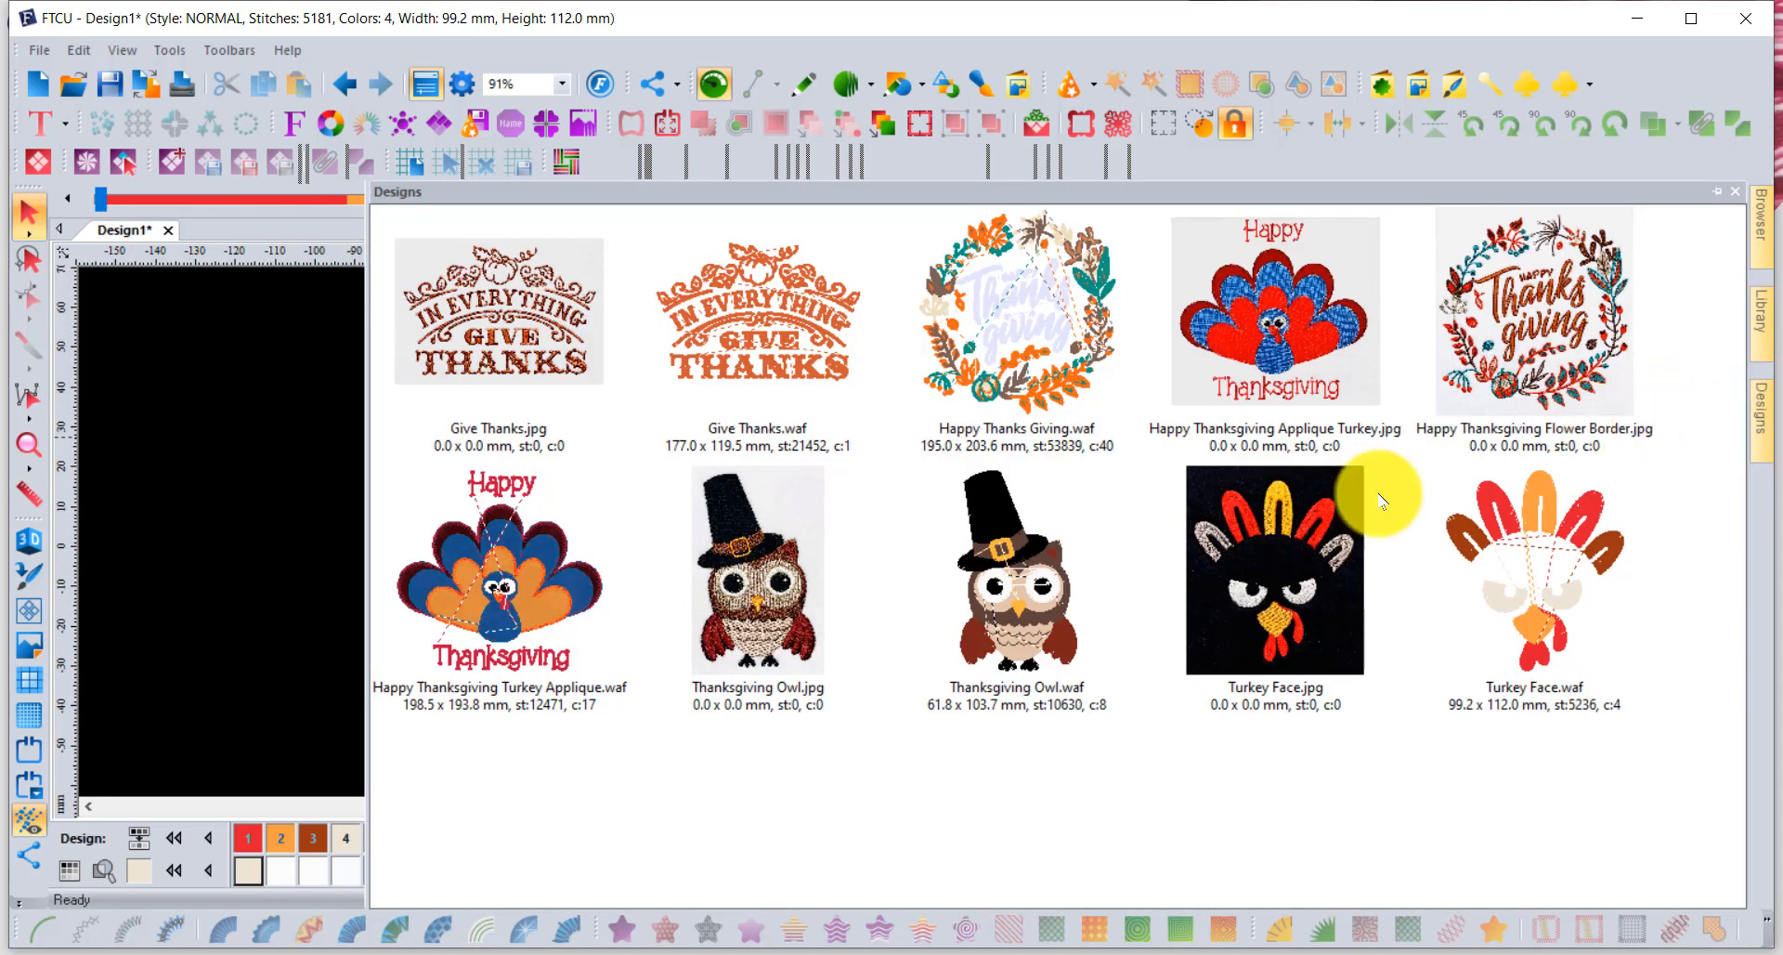
{"action": "left_click_drag", "start_coordinate": [1037, 597], "coordinate": [199, 507]}
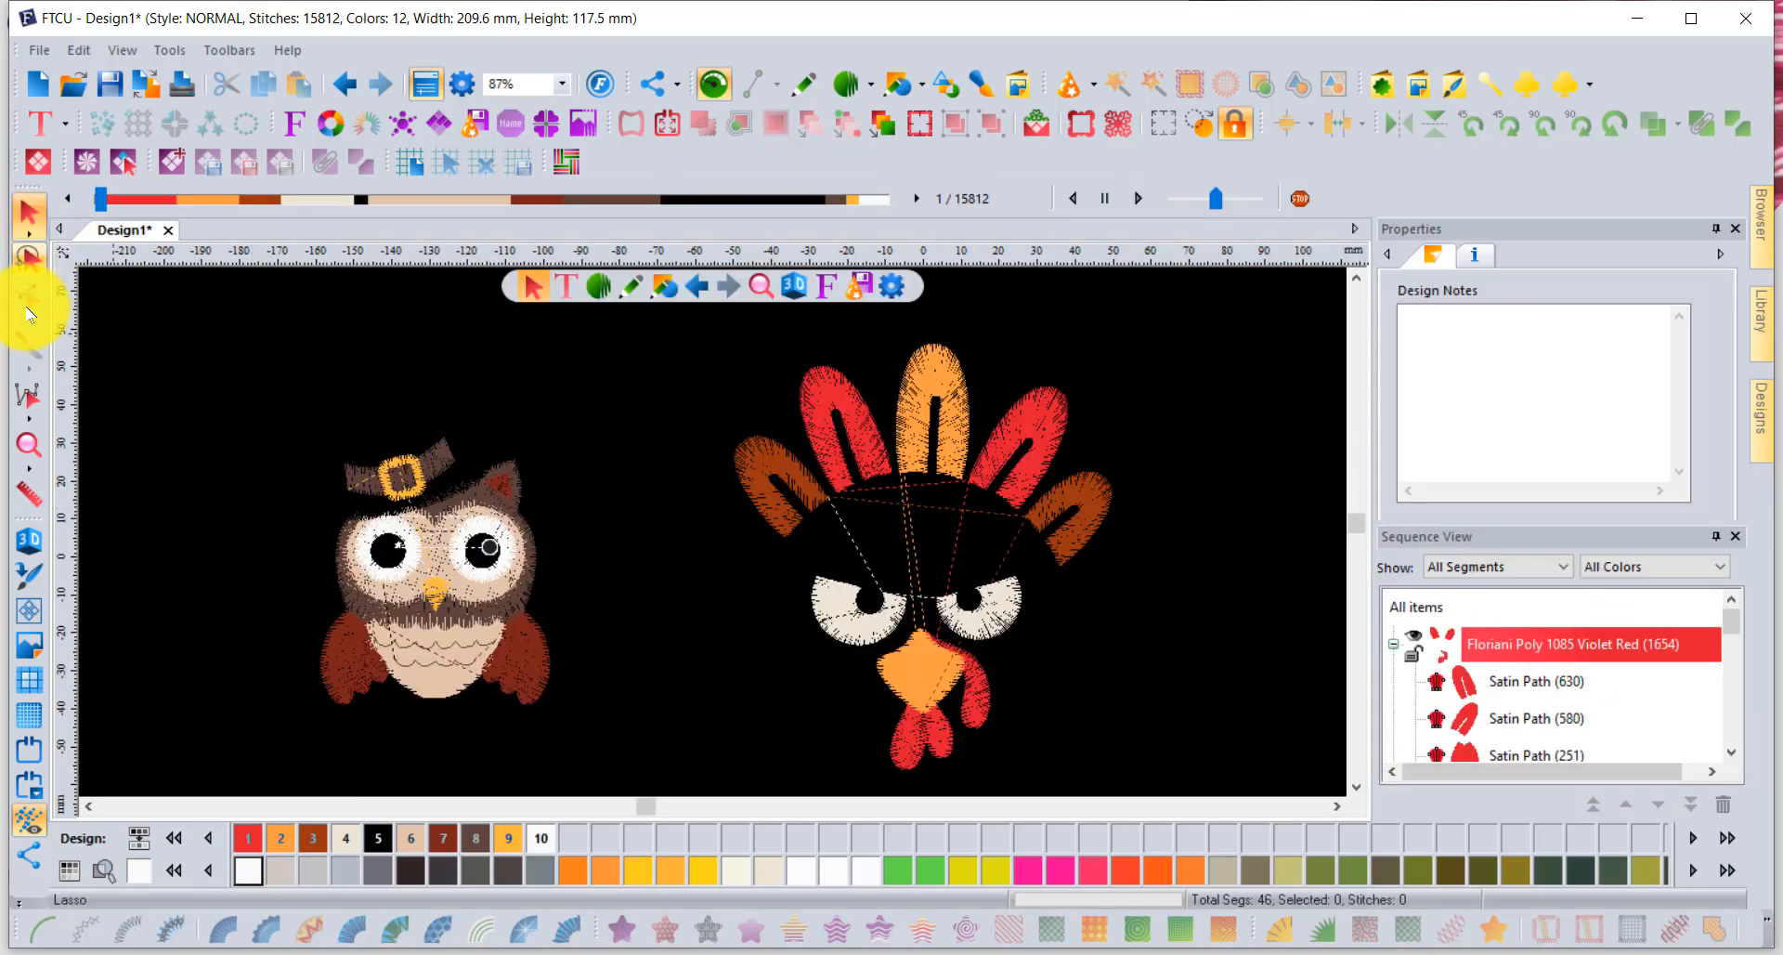
Display the owl and turkey face in 3D and bring up the Designs collection again.
{"action": "left_click", "coordinate": [28, 541]}
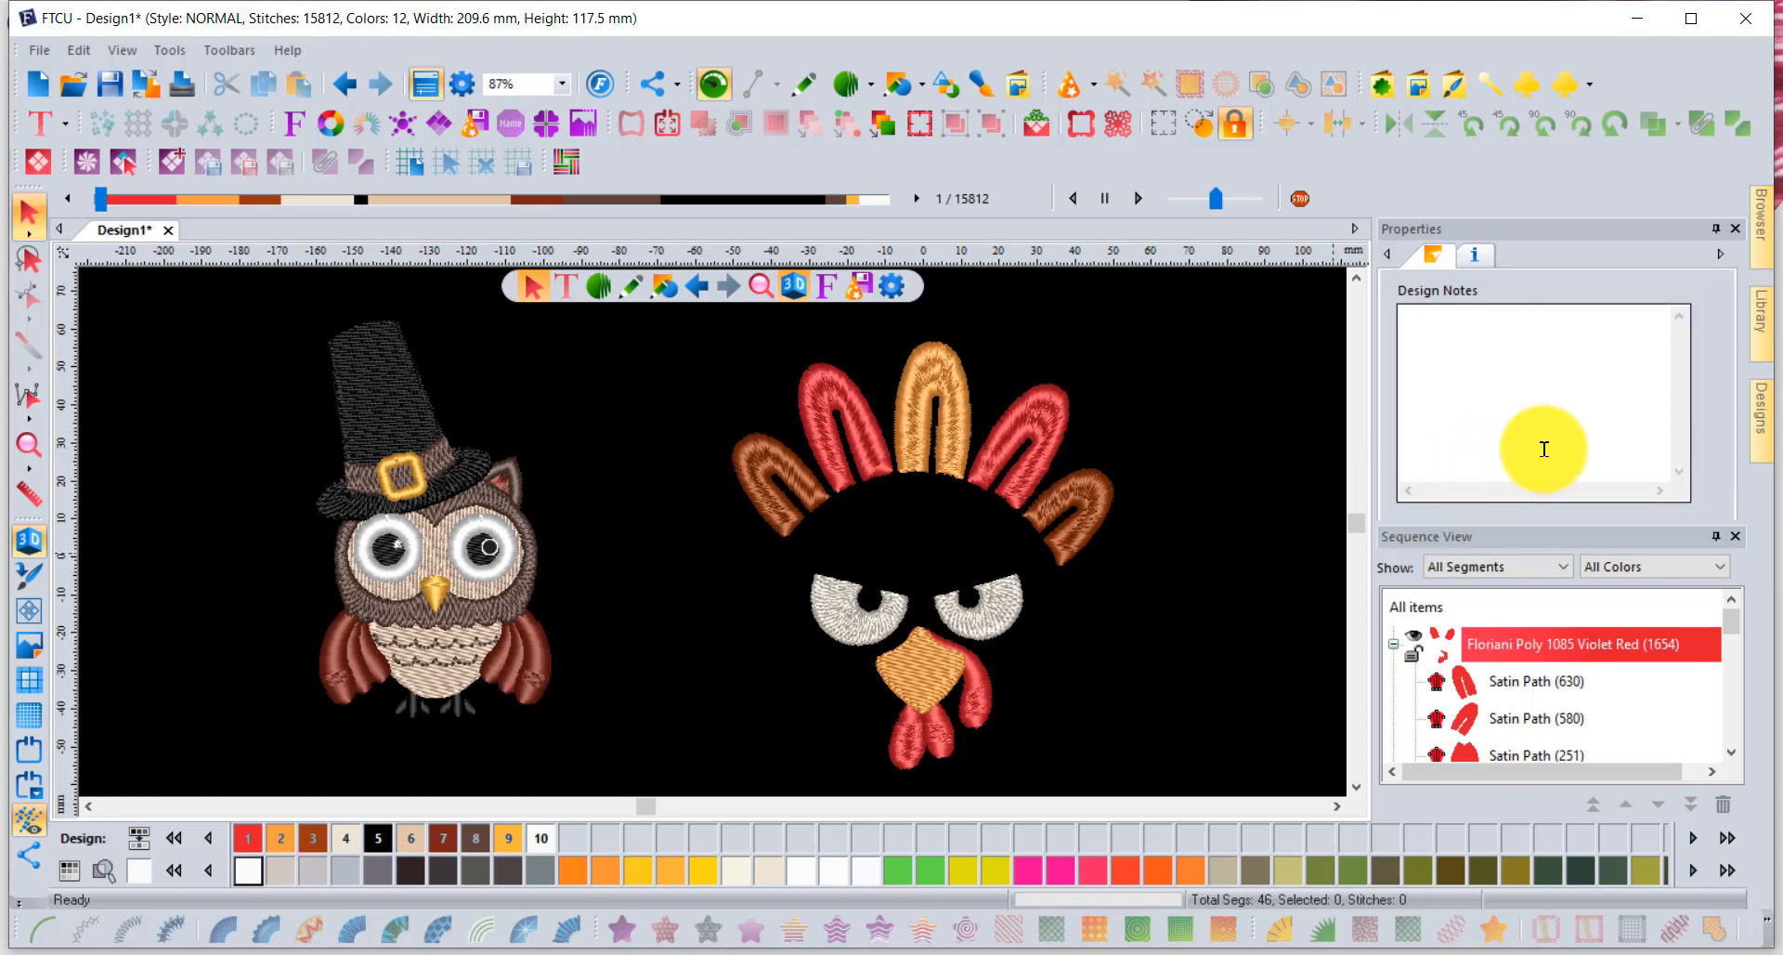
{"action": "left_click", "coordinate": [1755, 433]}
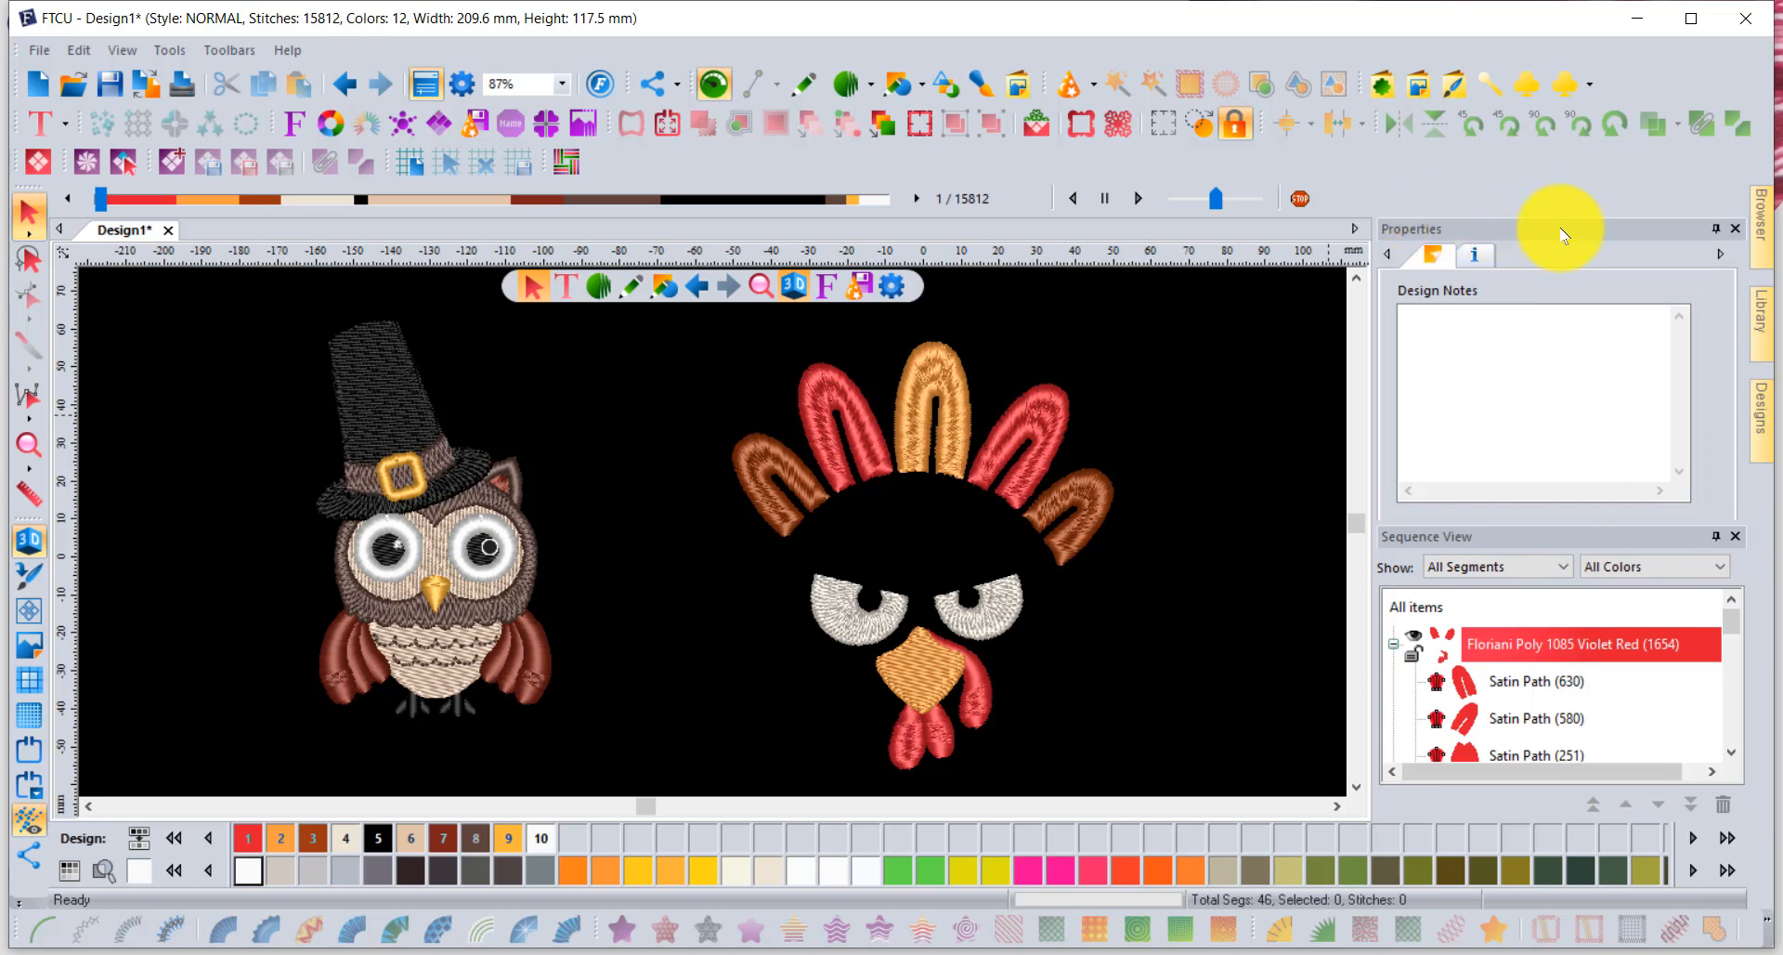
Undock the Properties window, try docking positions over the work area, and dock it side by side with the Sequence View.
{"action": "left_click_drag", "start_coordinate": [1563, 234], "coordinate": [1086, 303]}
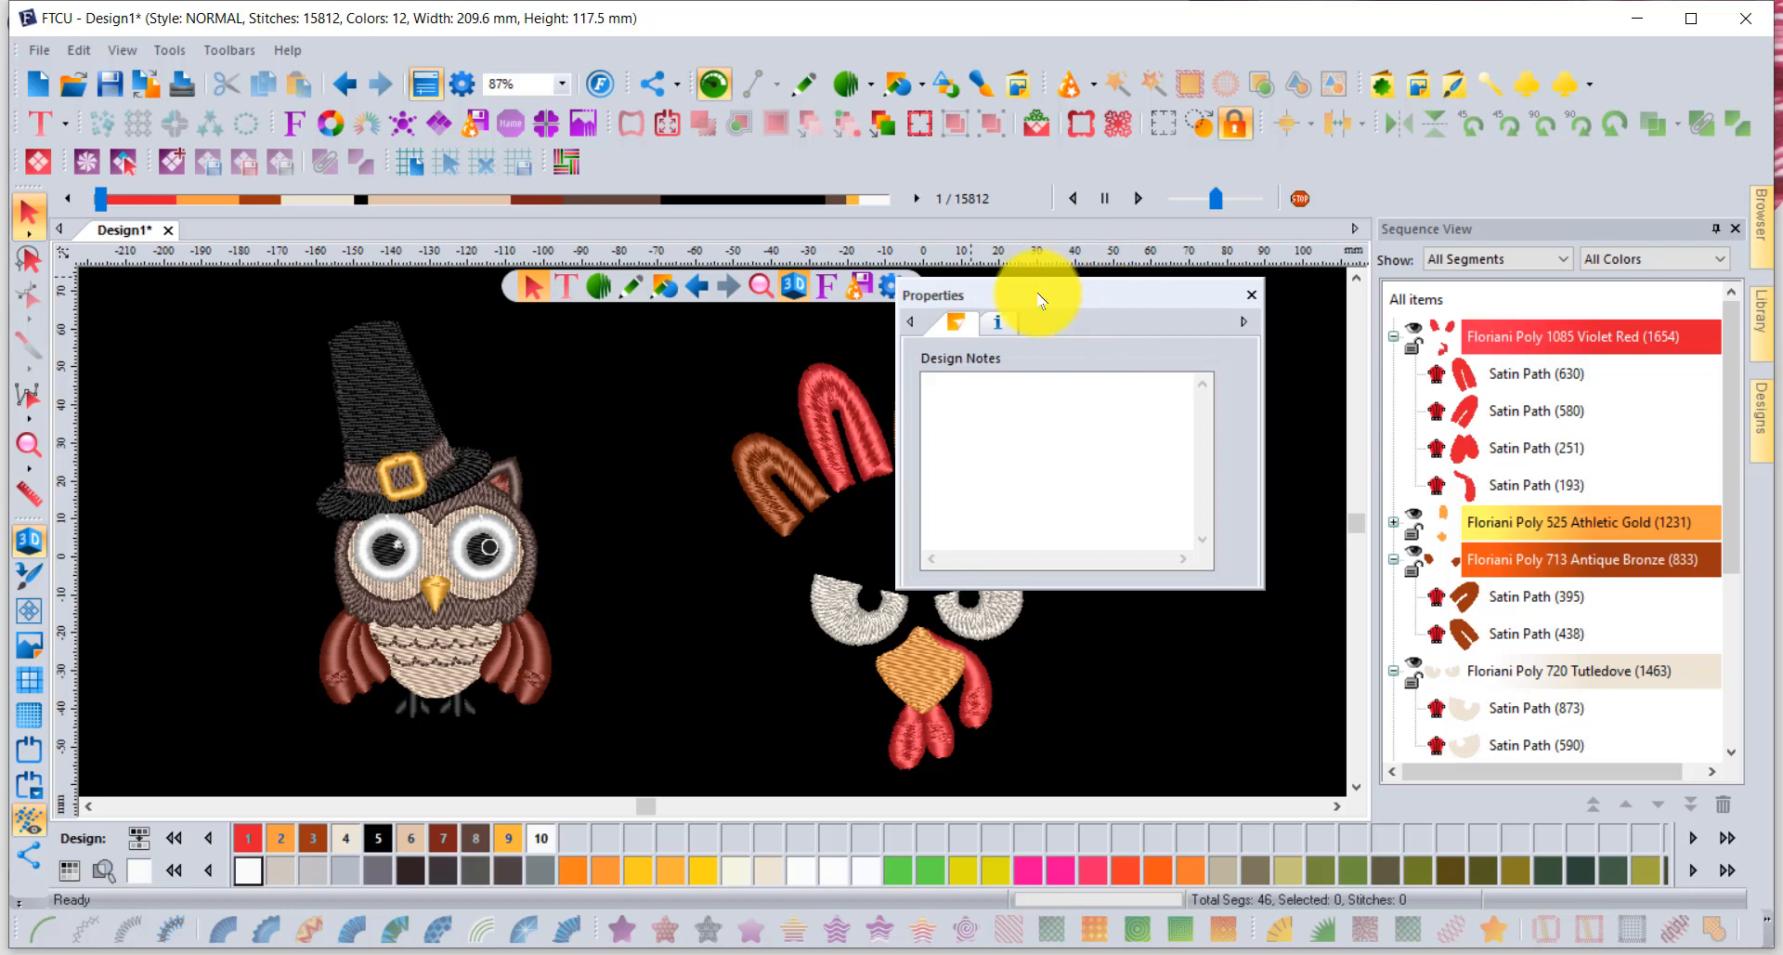
{"action": "left_click_drag", "start_coordinate": [1047, 290], "coordinate": [1034, 371]}
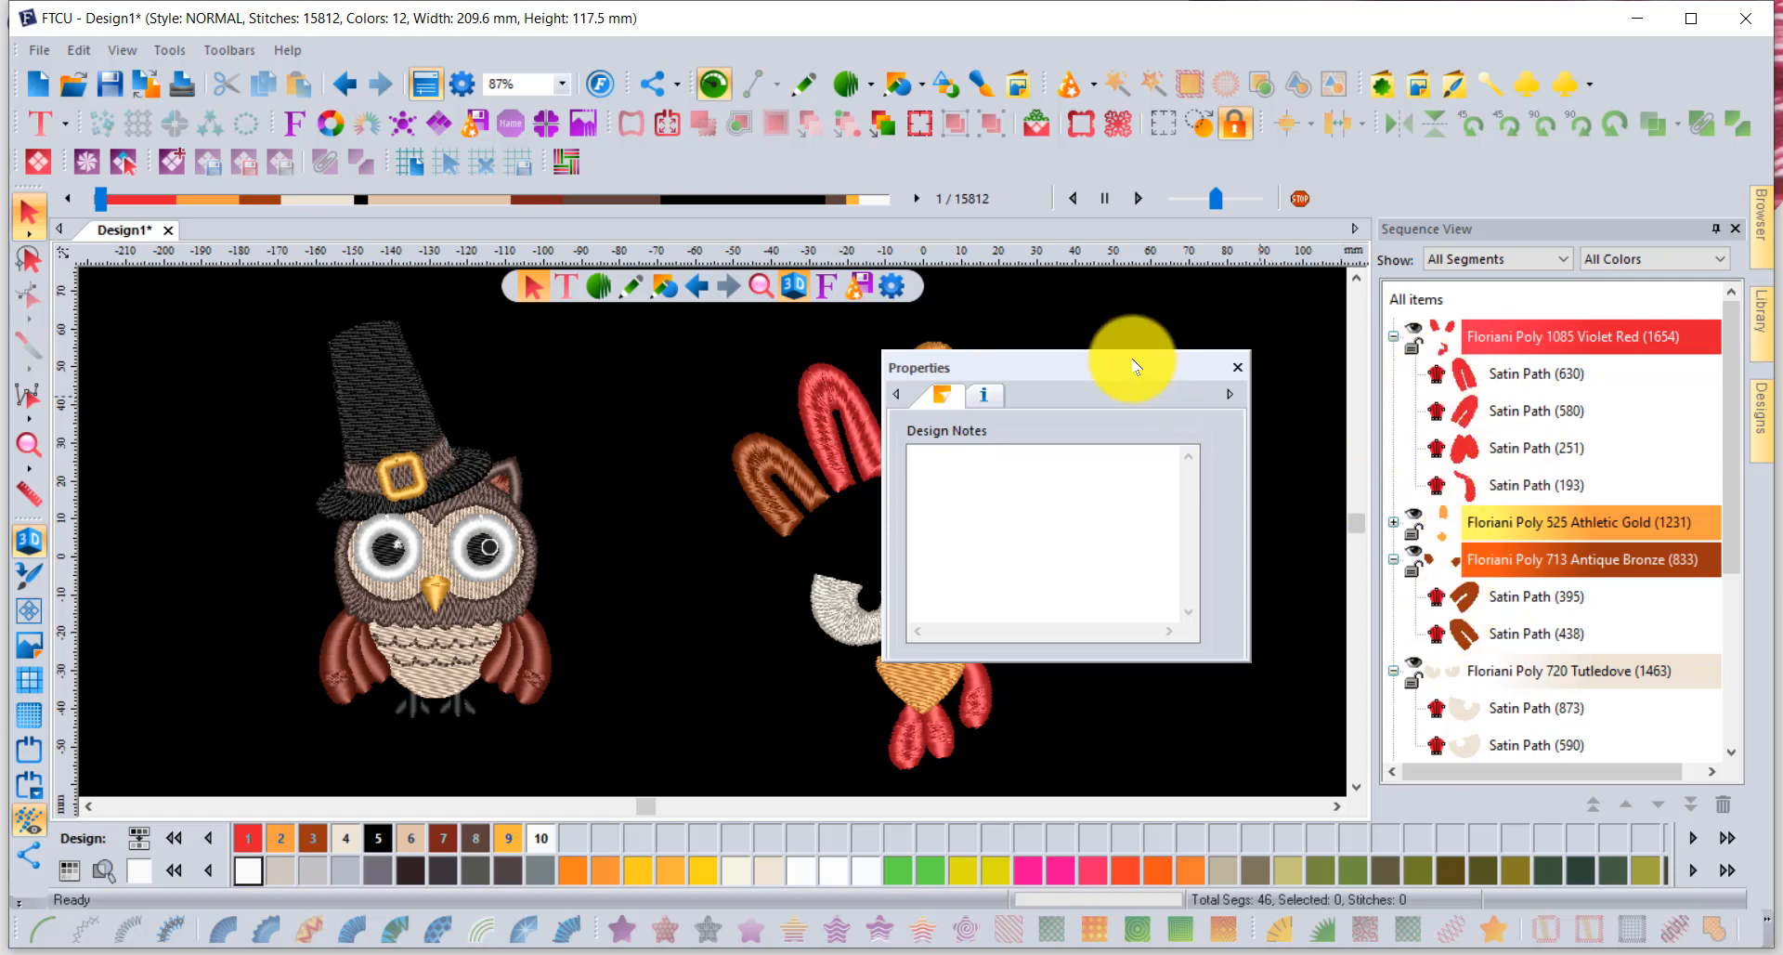
{"action": "left_click_drag", "start_coordinate": [1133, 366], "coordinate": [1152, 359]}
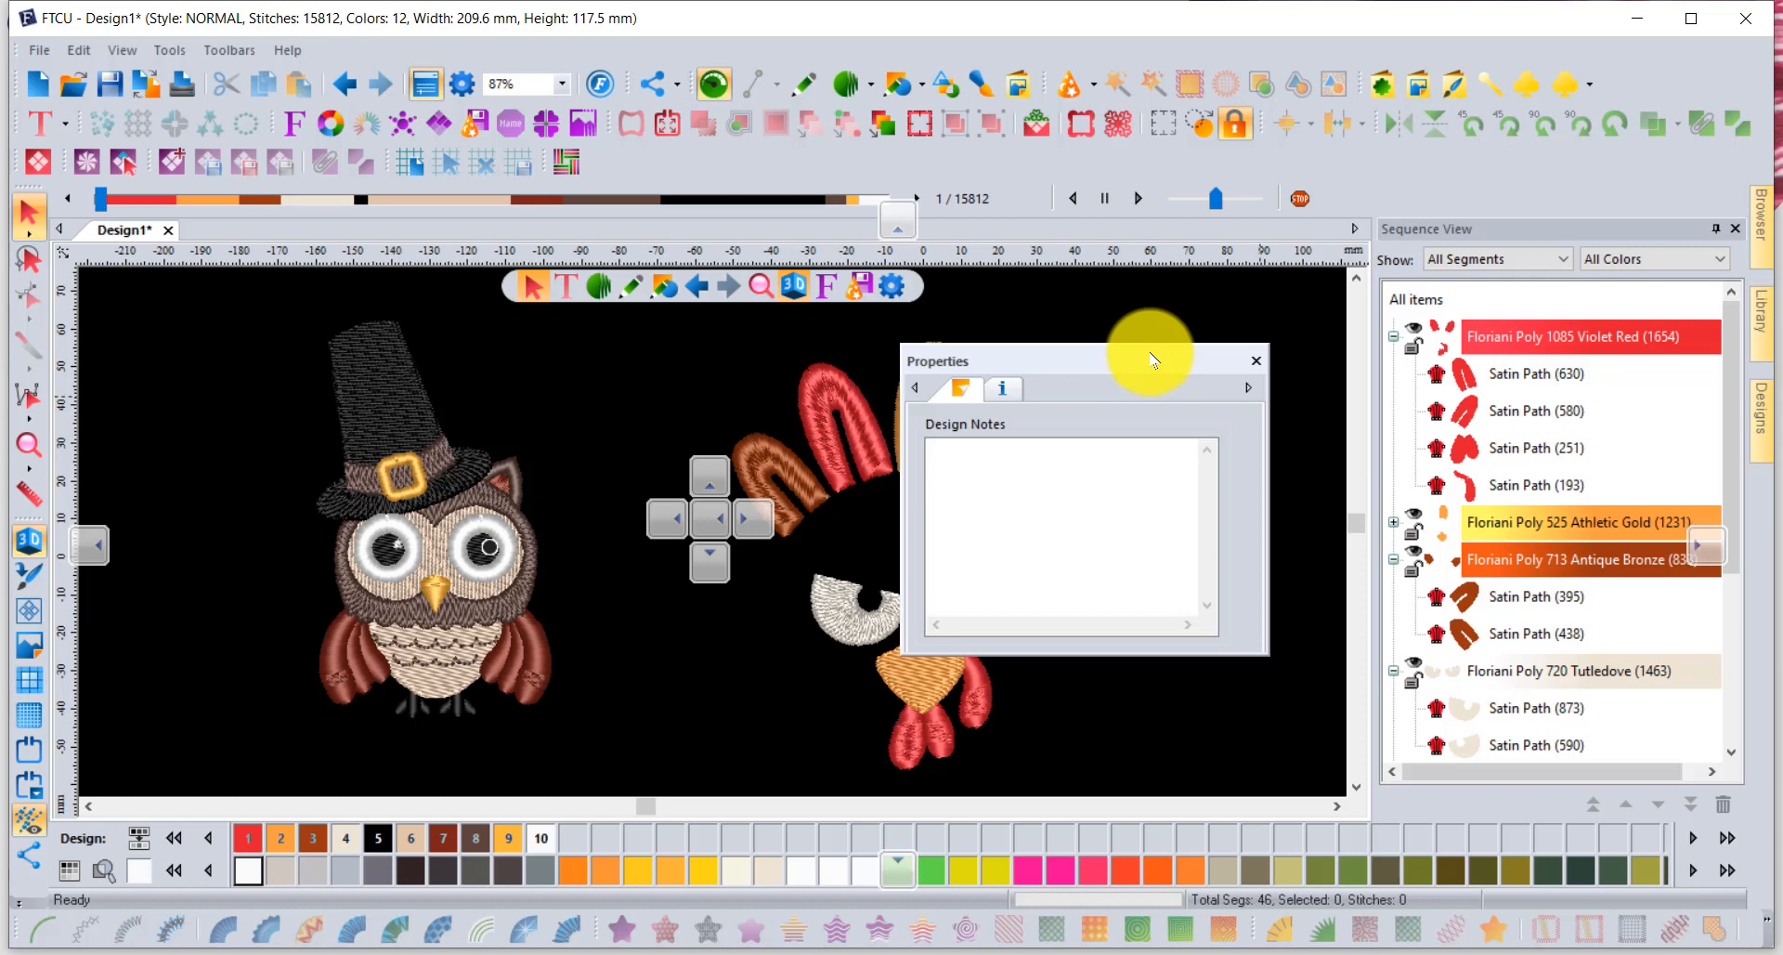
{"action": "left_click_drag", "start_coordinate": [1152, 358], "coordinate": [696, 574]}
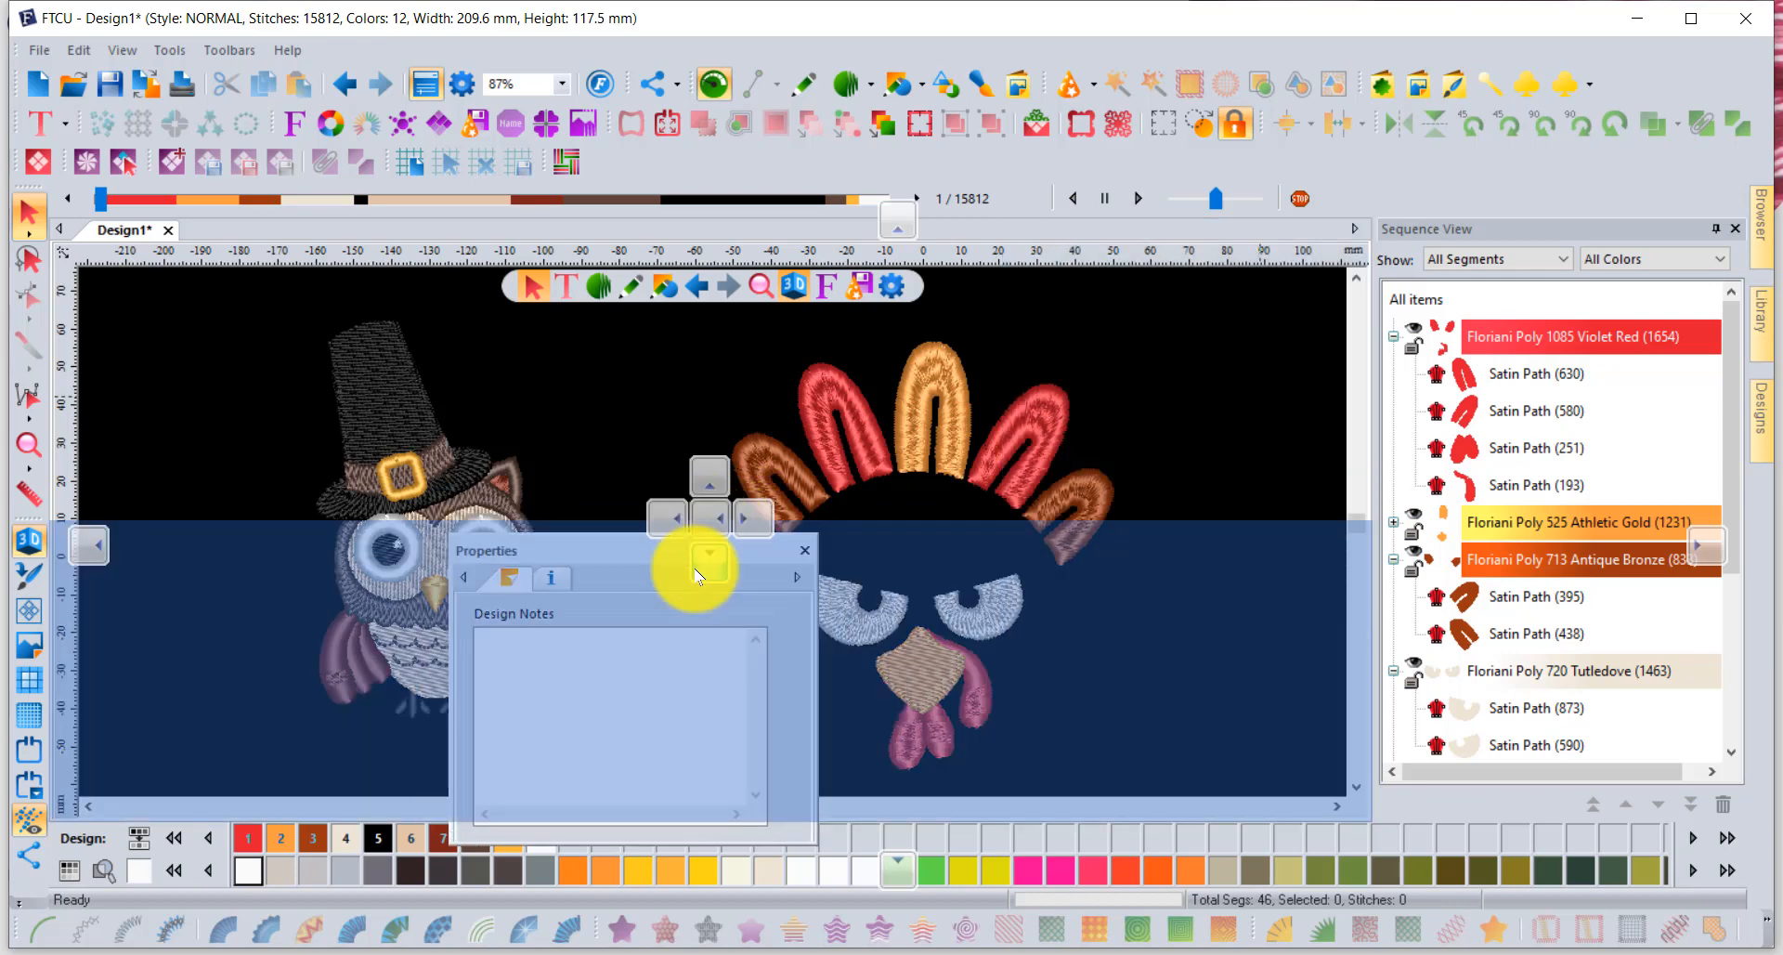
{"action": "left_click_drag", "start_coordinate": [697, 574], "coordinate": [1566, 471]}
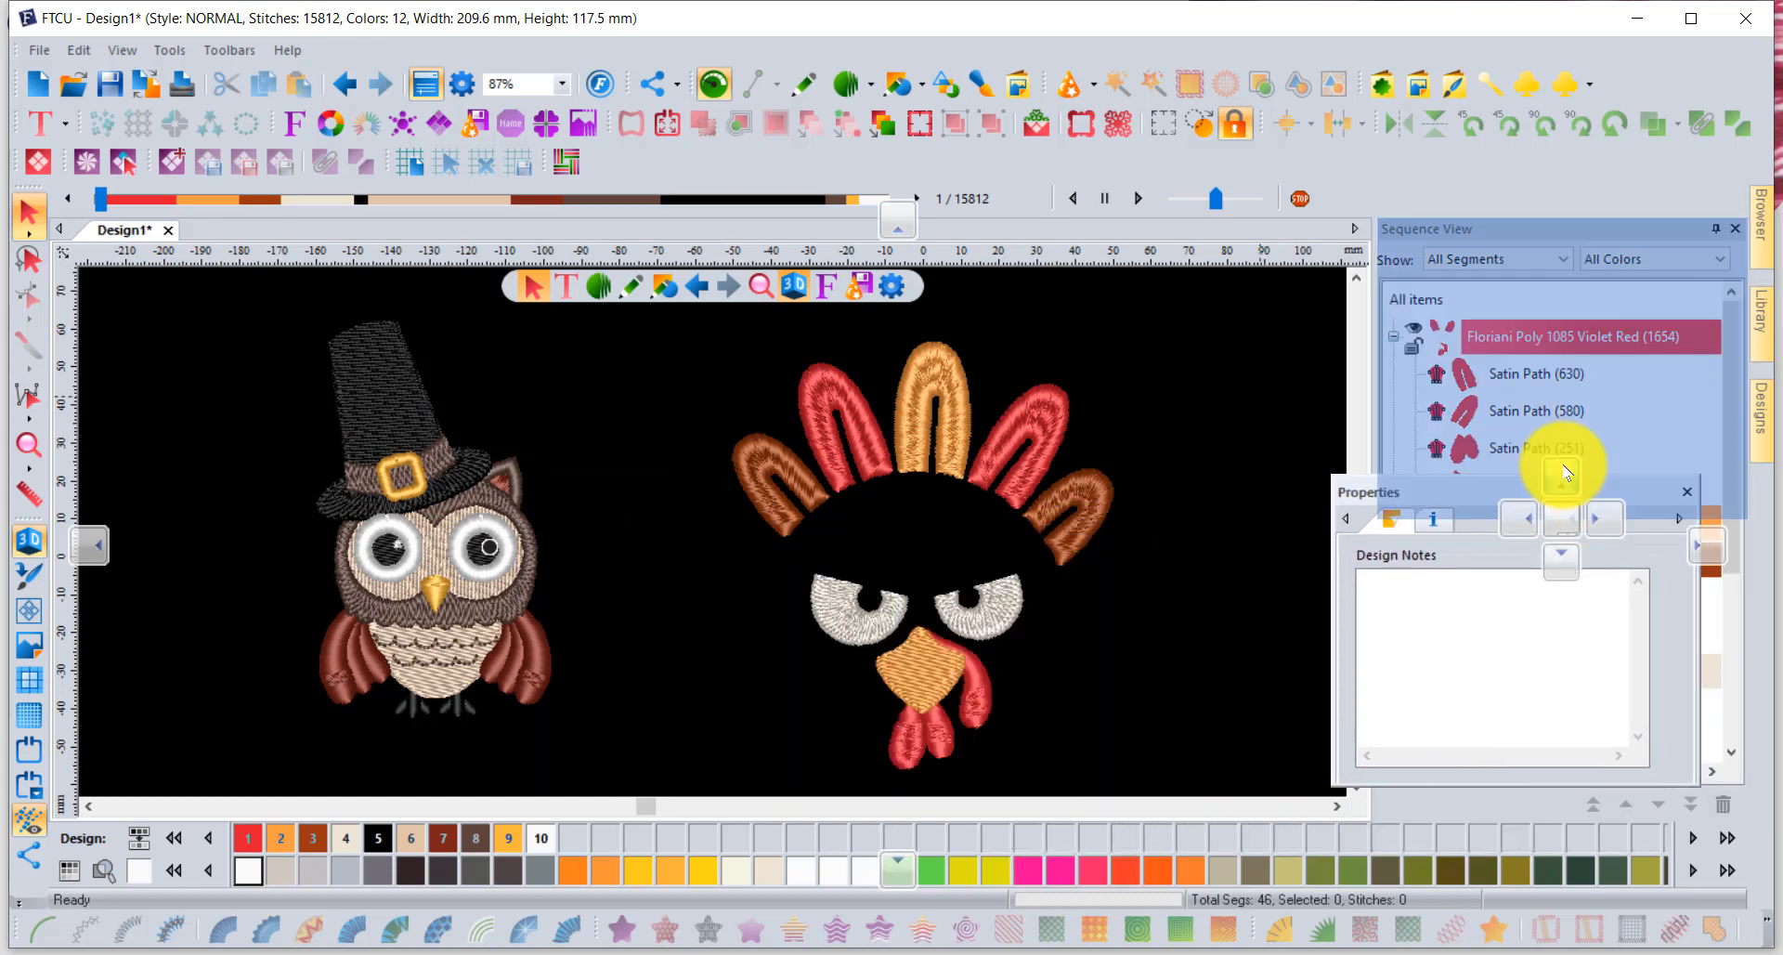
{"action": "left_click_drag", "start_coordinate": [1566, 472], "coordinate": [1517, 525]}
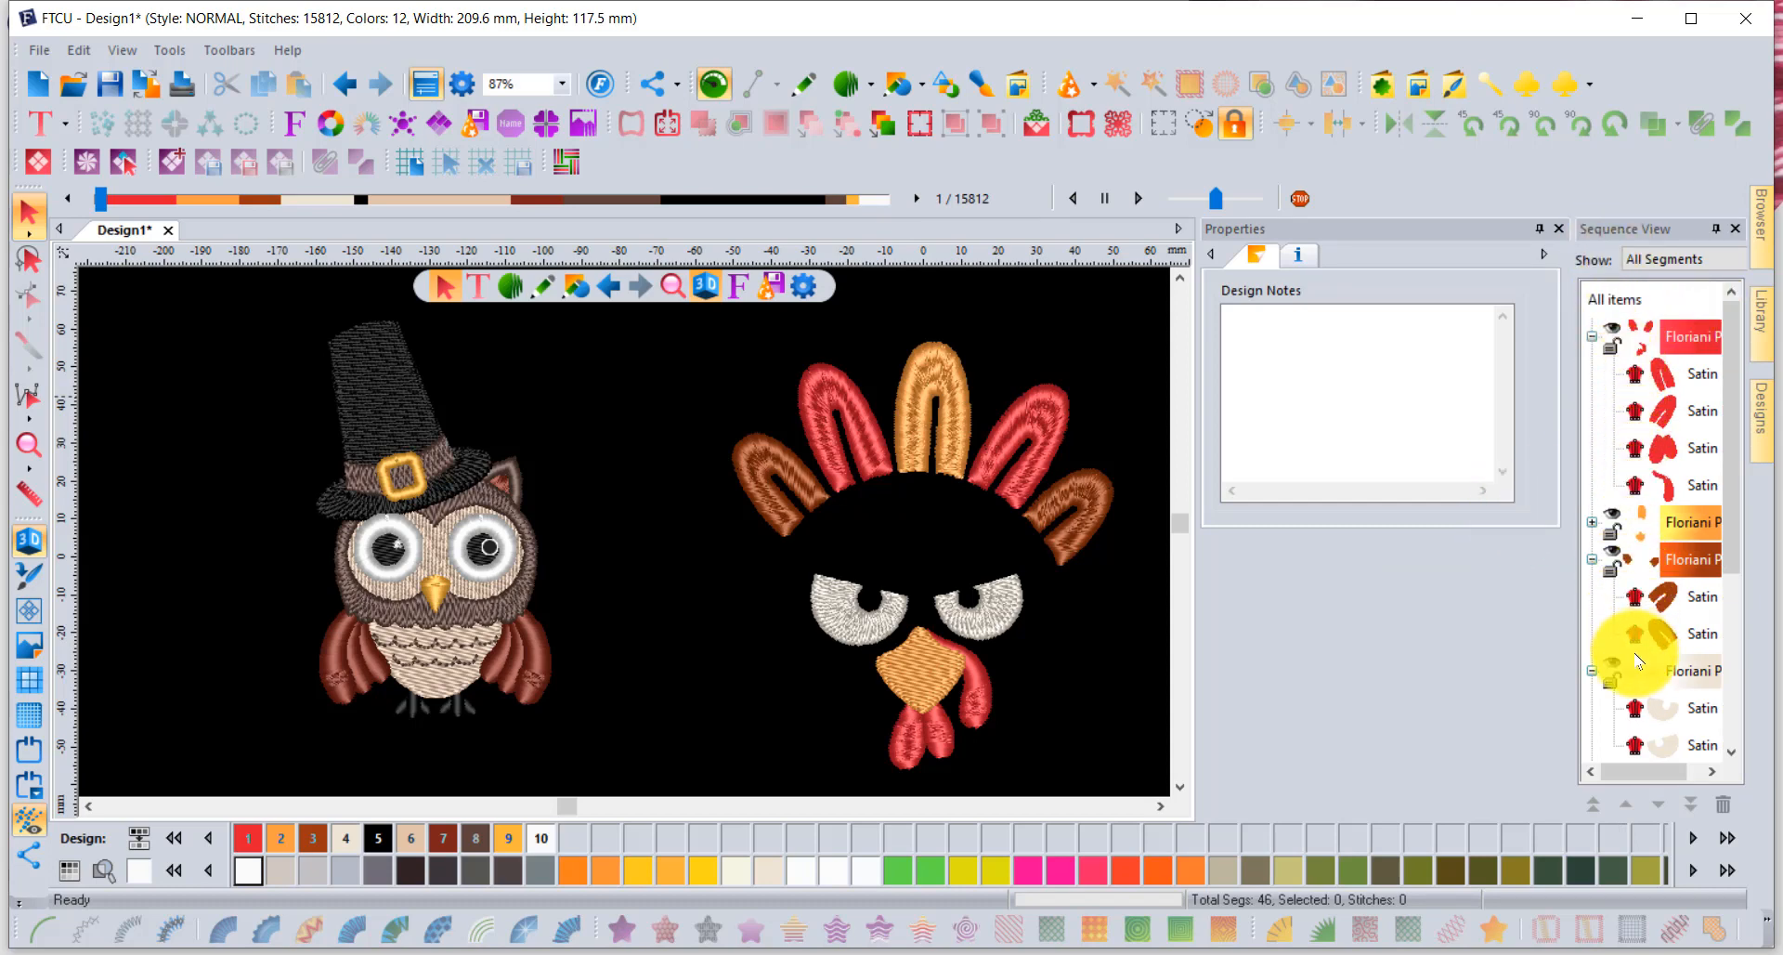
Collapse the expanded Antique Bronze, Tutledove and Violet Red thread groups in the Sequence View.
{"action": "left_click", "coordinate": [1592, 561]}
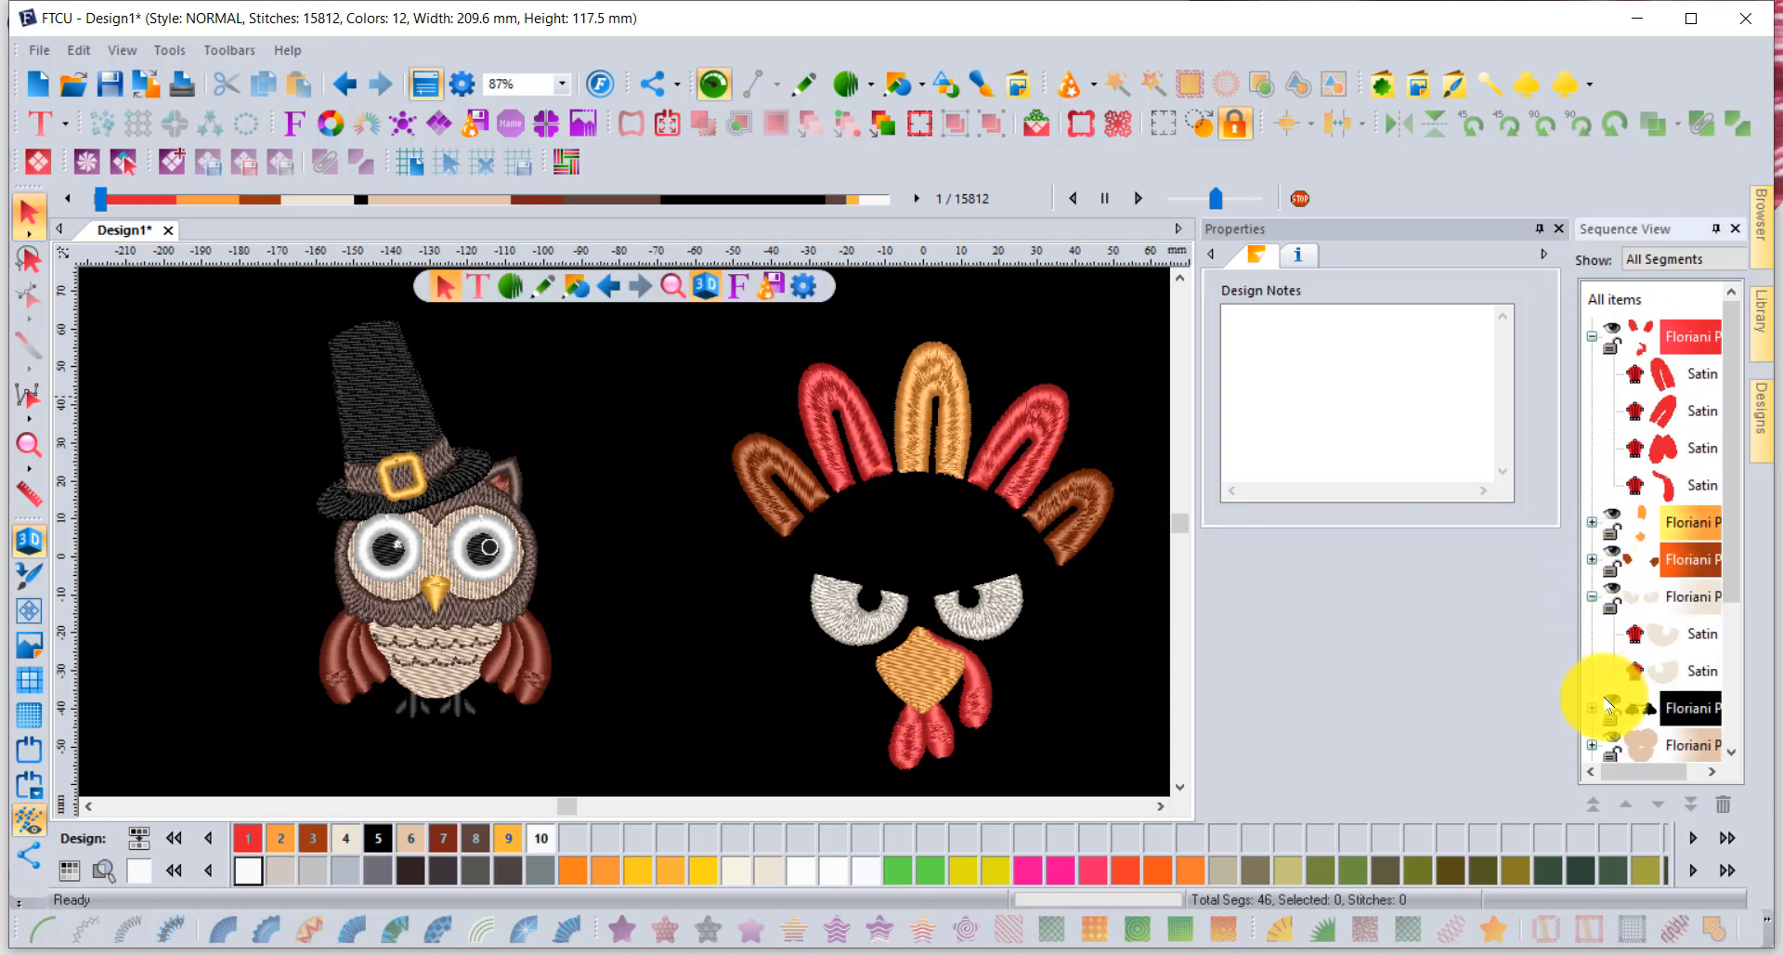
{"action": "left_click", "coordinate": [1592, 597]}
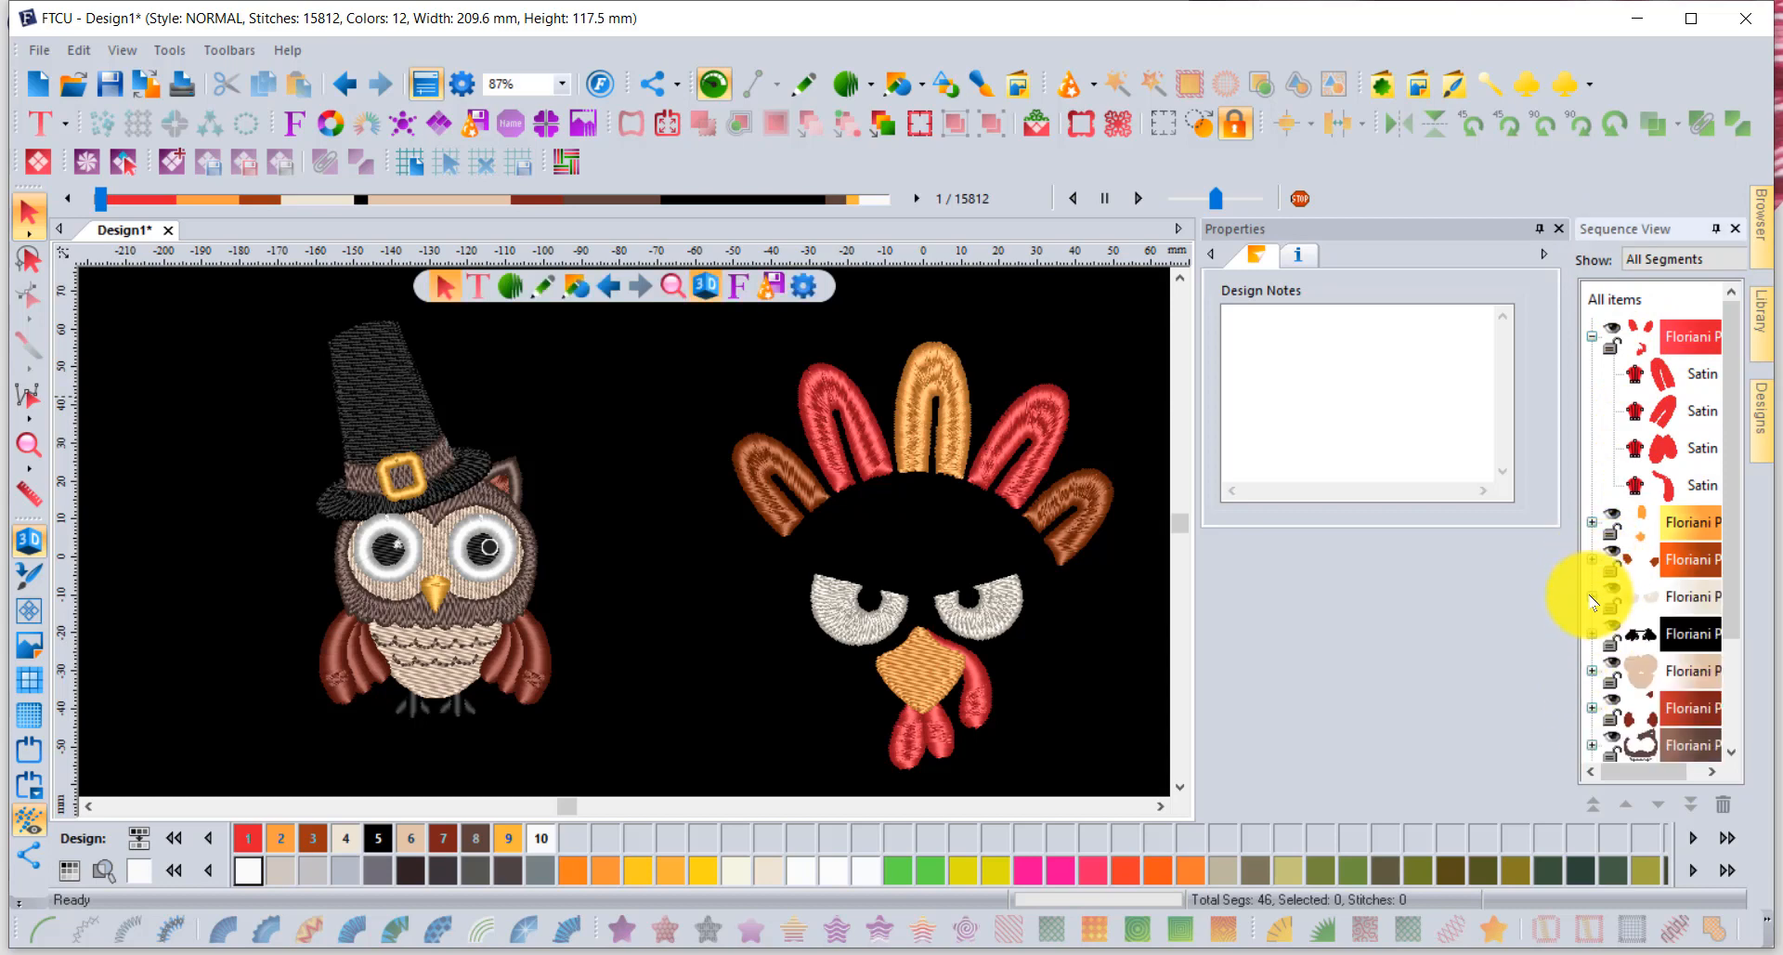
{"action": "left_click", "coordinate": [1592, 338]}
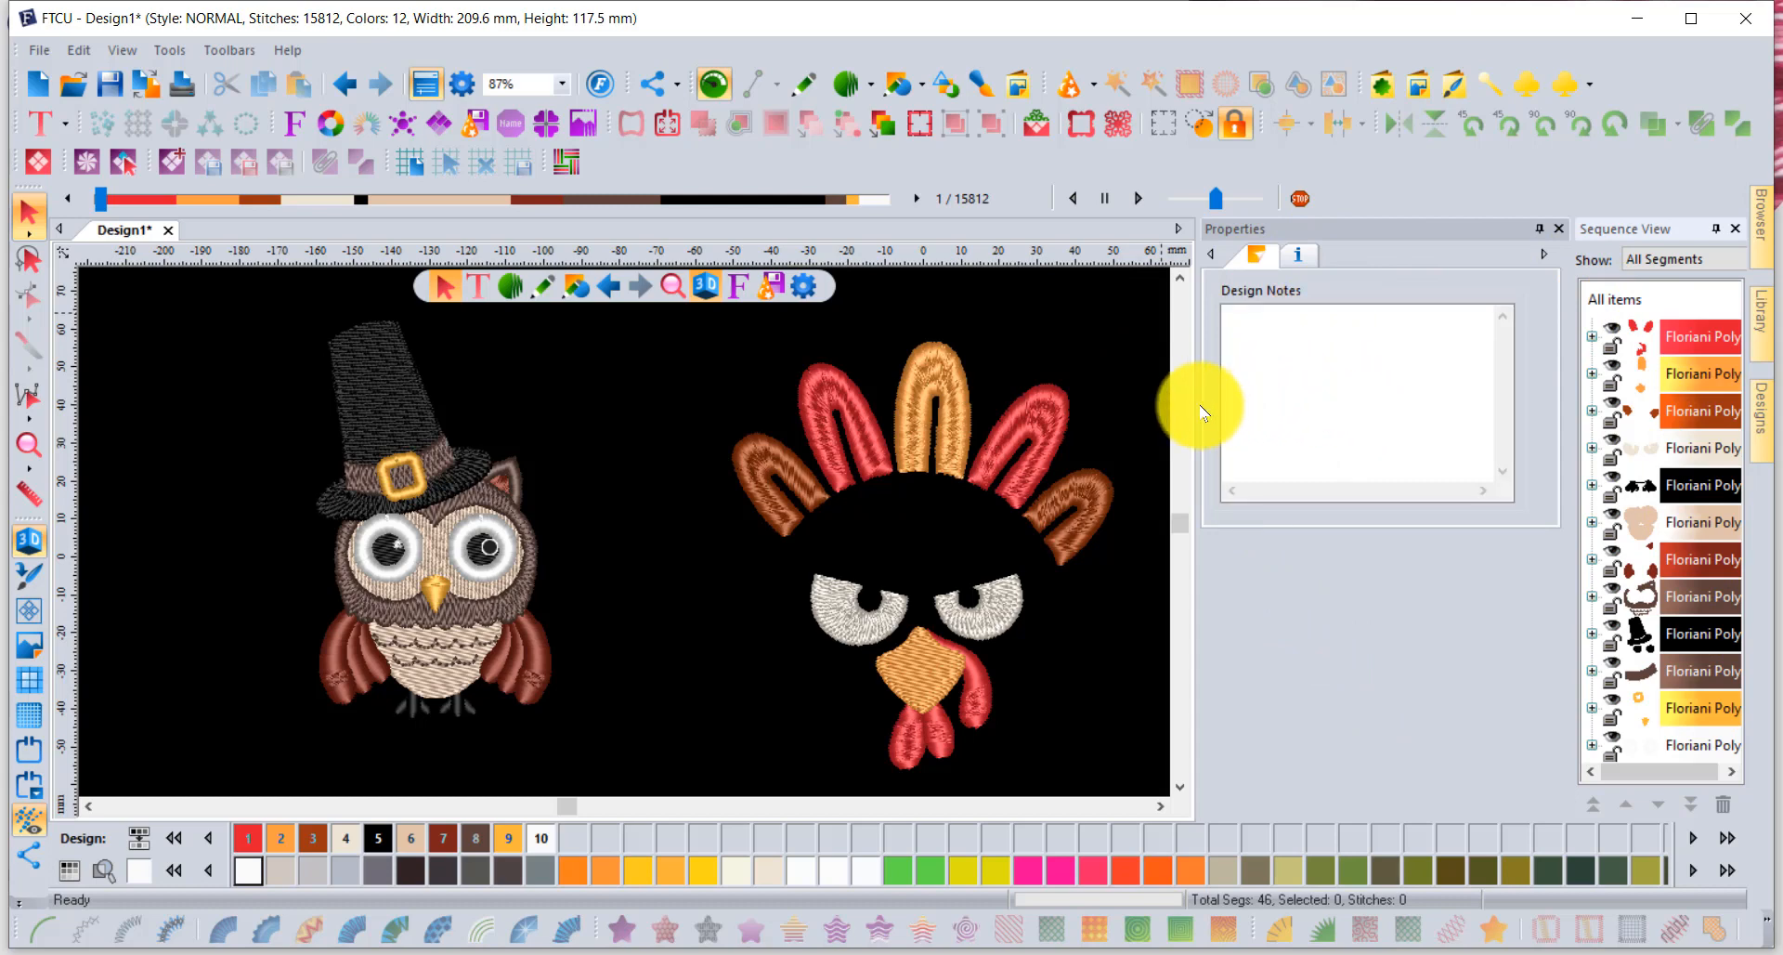
Widen the Properties and Sequence View windows until the thread names are readable, and fit both designs in the work area.
{"action": "left_click_drag", "start_coordinate": [1201, 411], "coordinate": [1099, 404]}
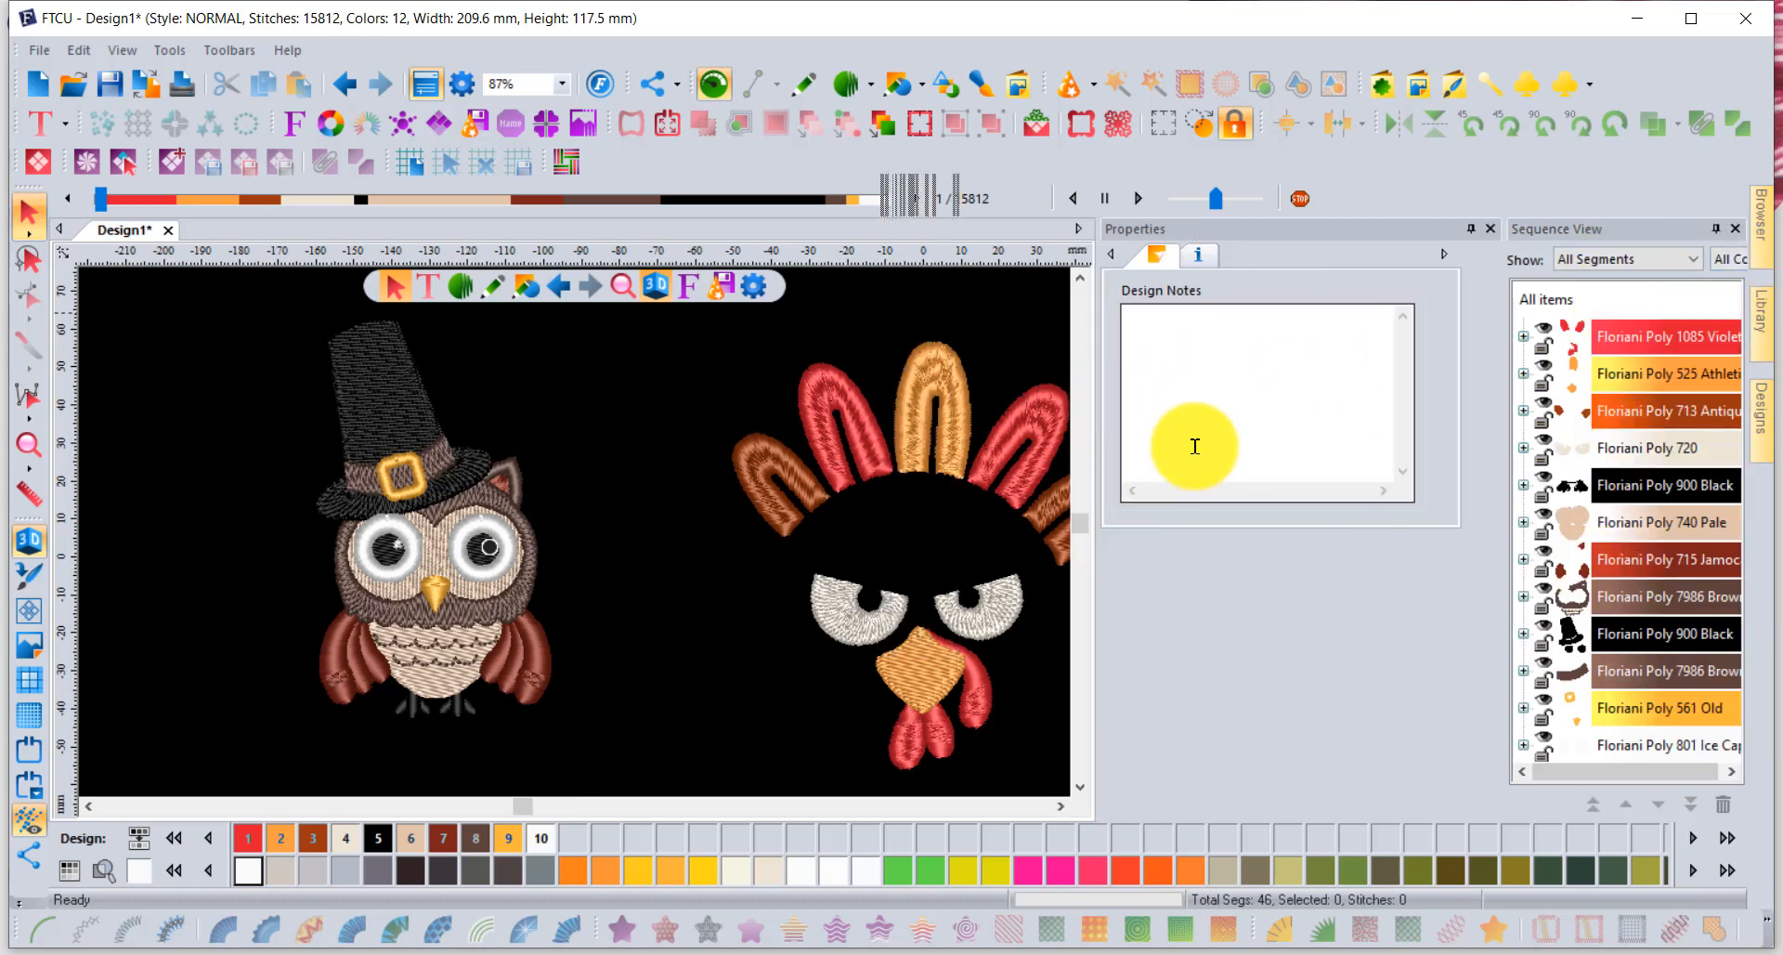
{"action": "left_click_drag", "start_coordinate": [1096, 413], "coordinate": [999, 400]}
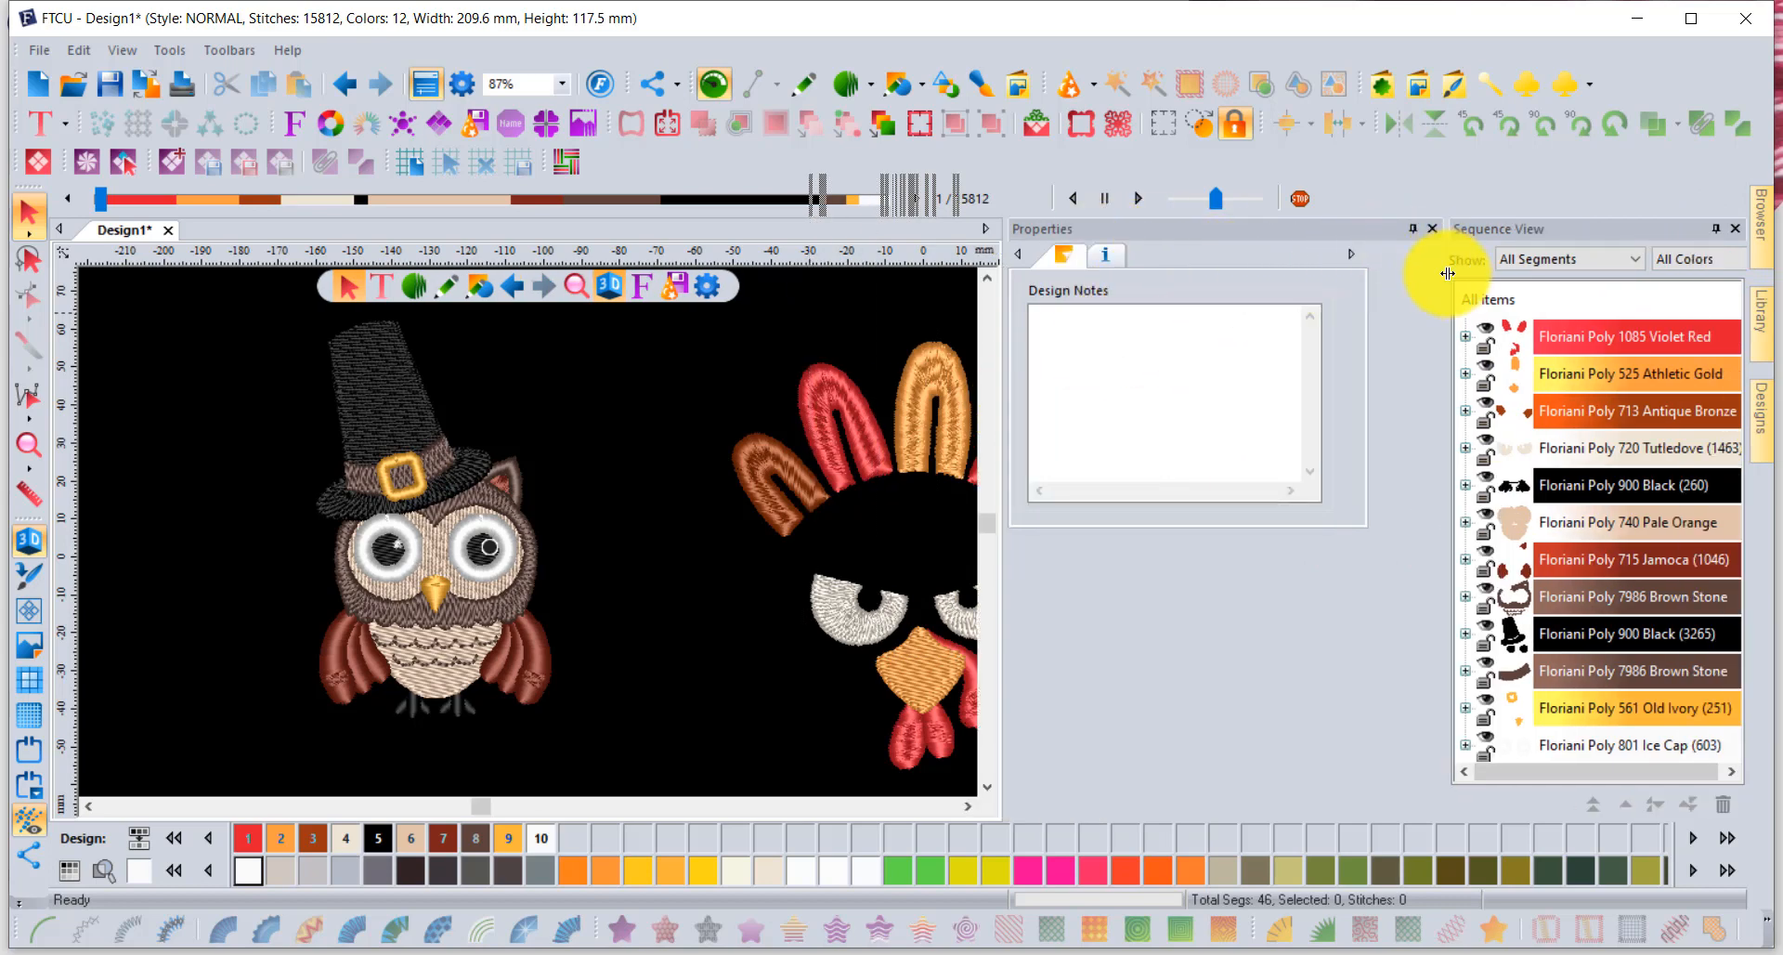
{"action": "left_click_drag", "start_coordinate": [1448, 273], "coordinate": [1400, 269]}
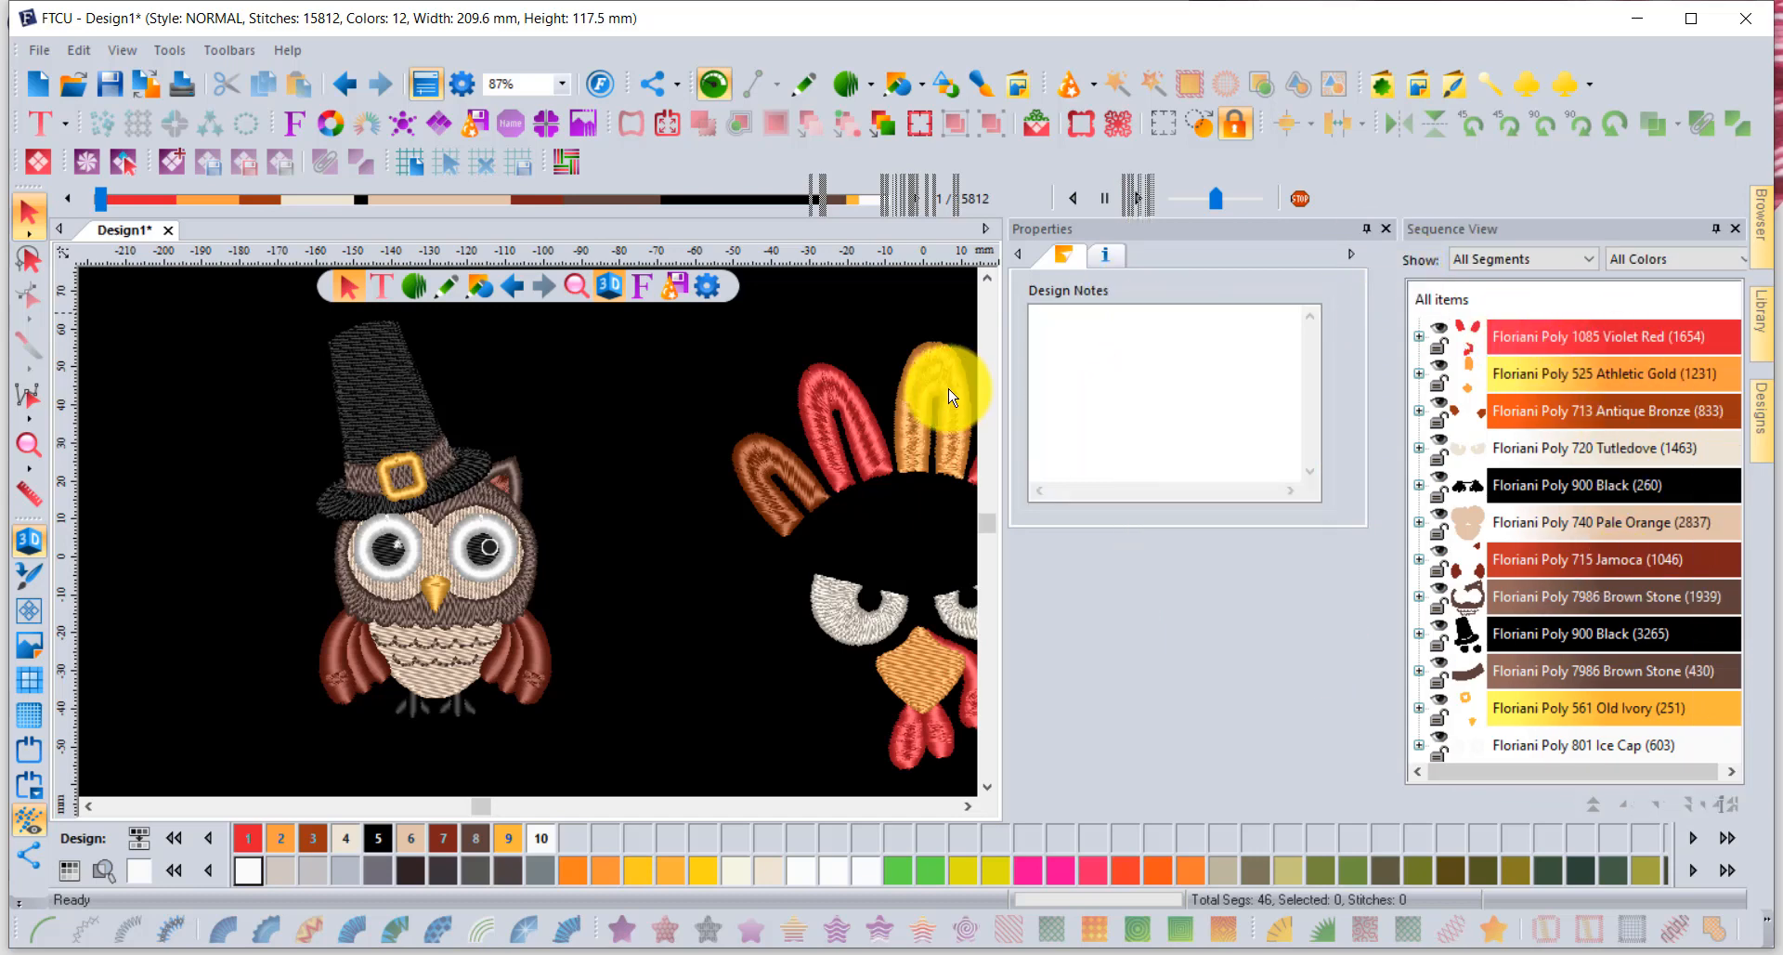
{"action": "left_click", "coordinate": [28, 448]}
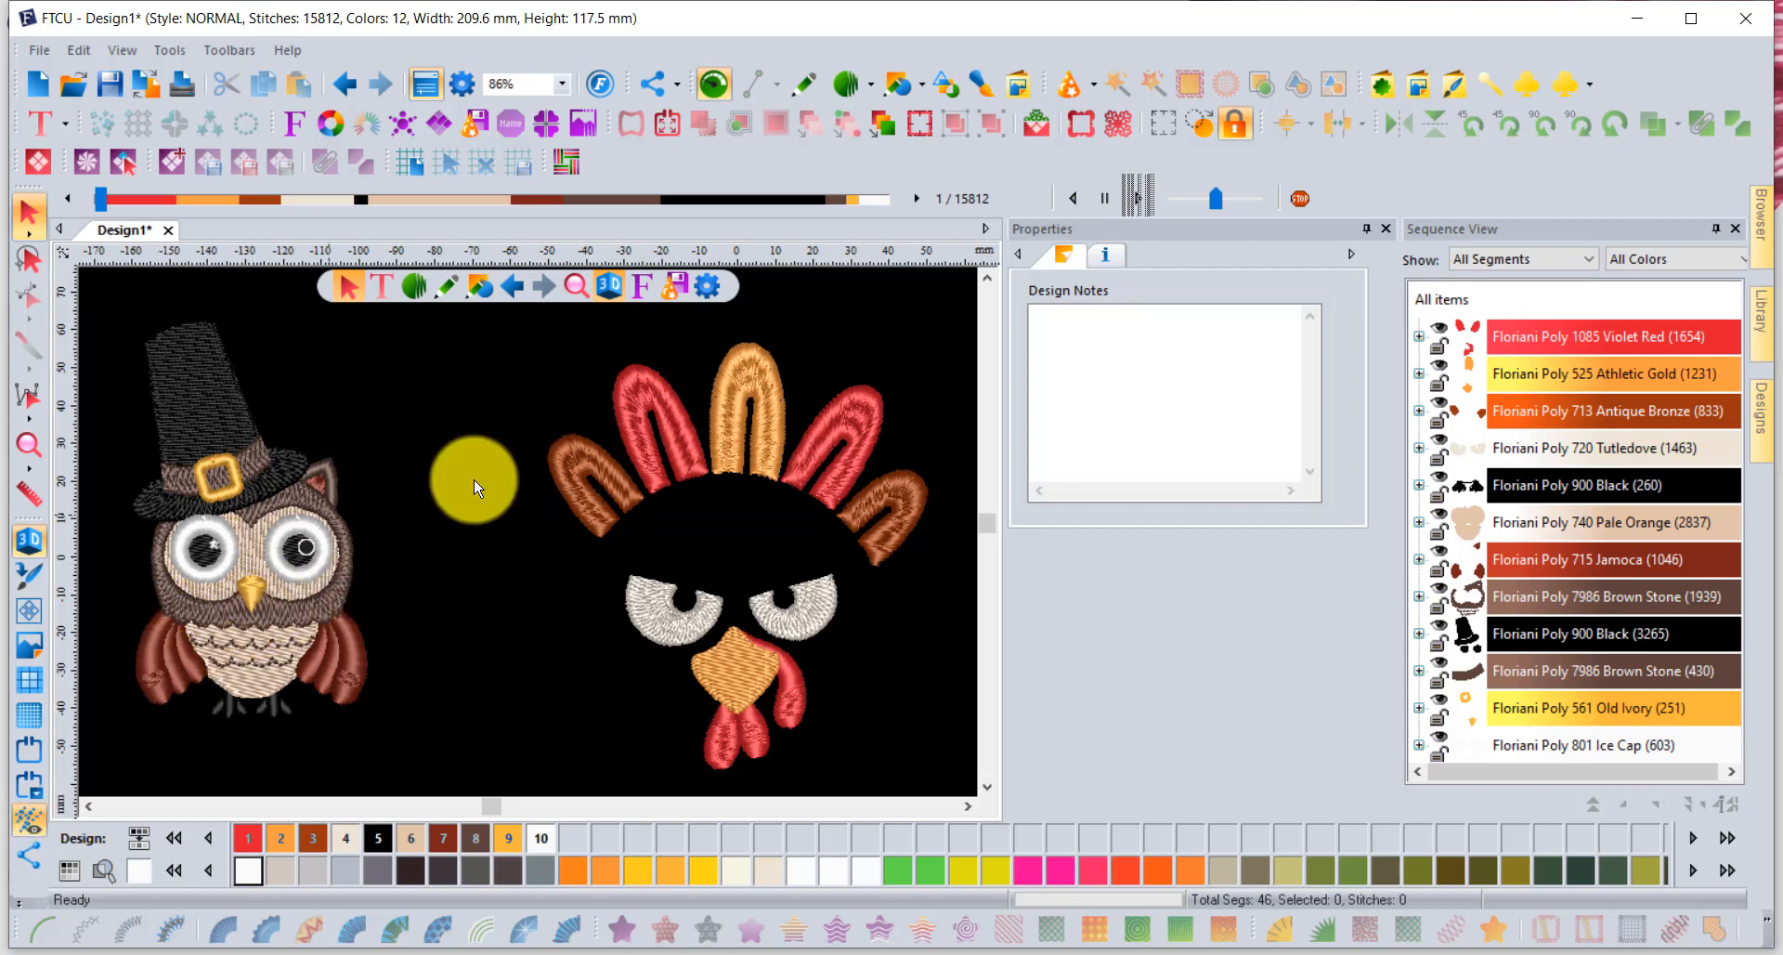
Change the work area's background color to orange (255, 128, 0).
{"action": "left_click", "coordinate": [21, 906]}
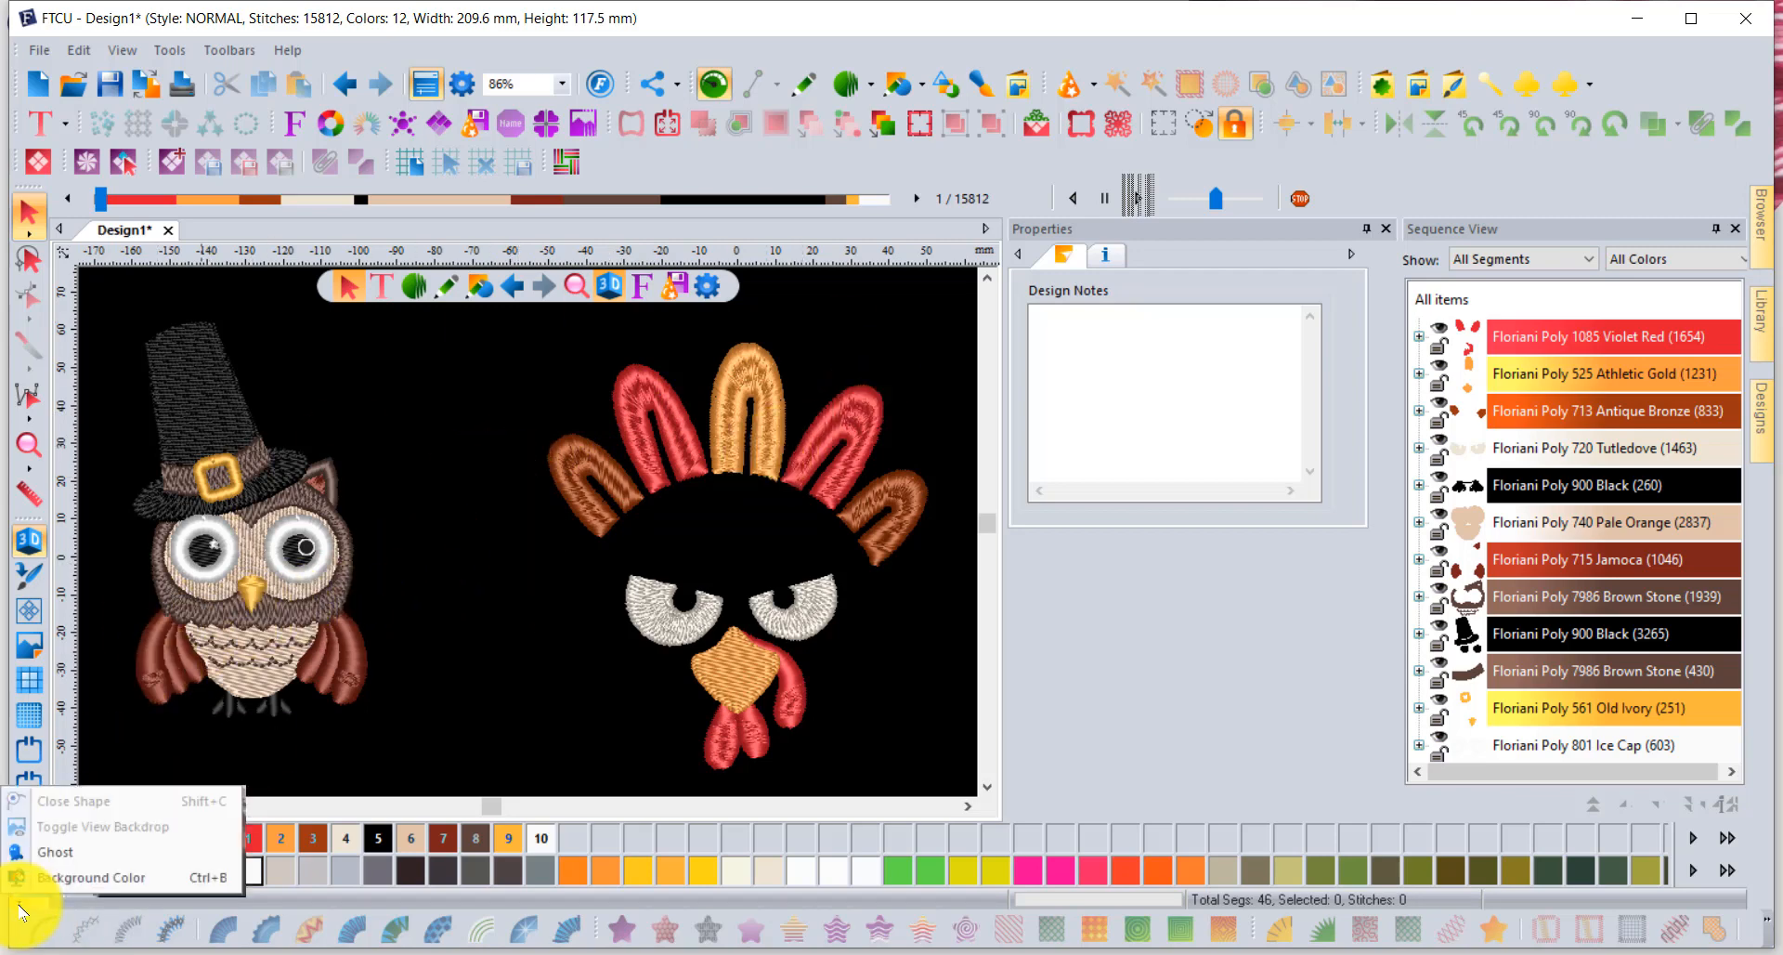
{"action": "left_click", "coordinate": [29, 610]}
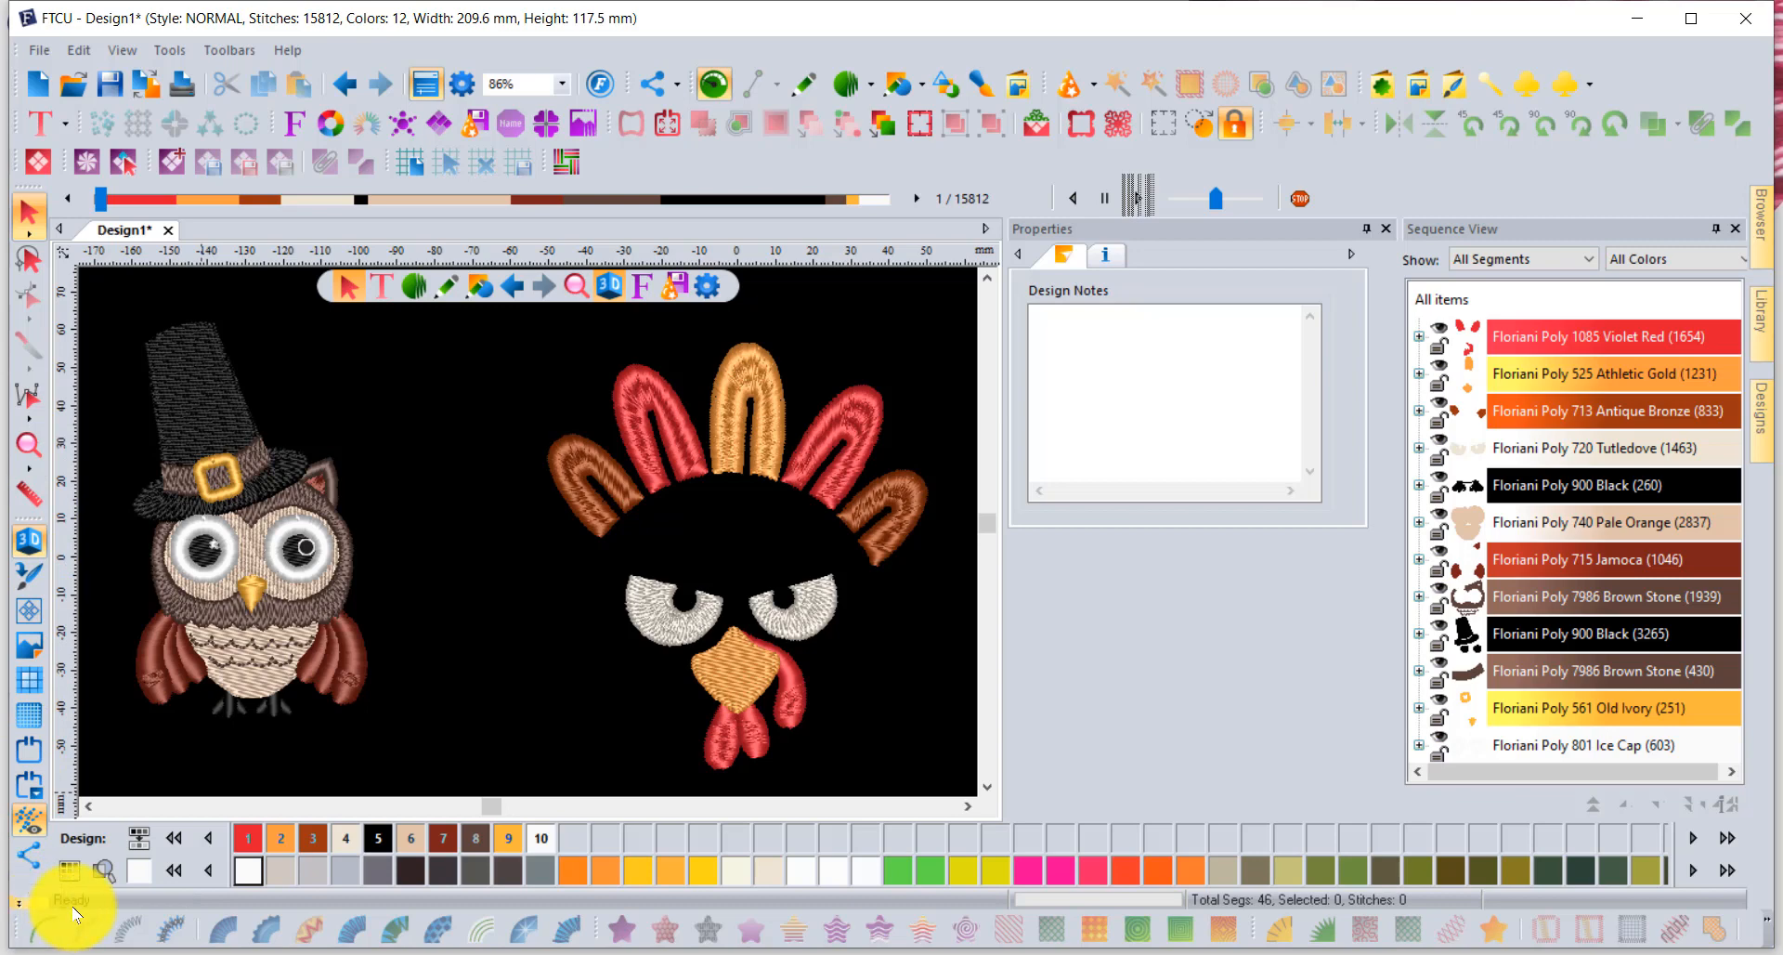
{"action": "left_click", "coordinate": [17, 906]}
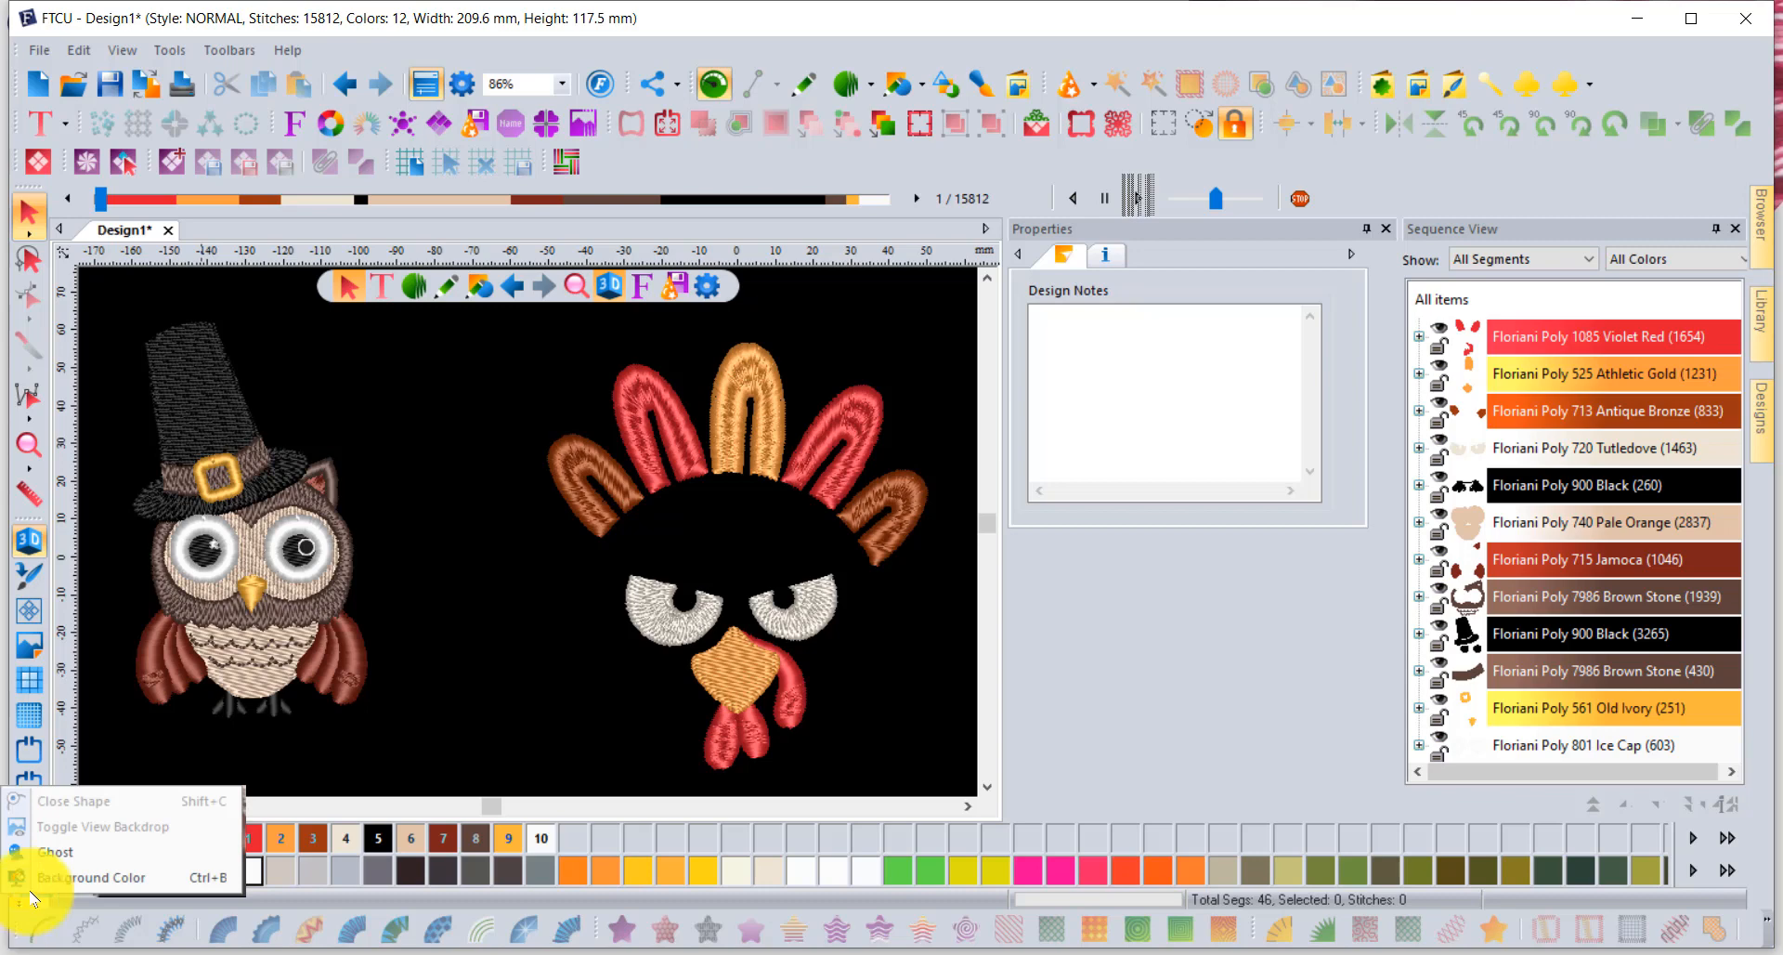
{"action": "left_click", "coordinate": [81, 877]}
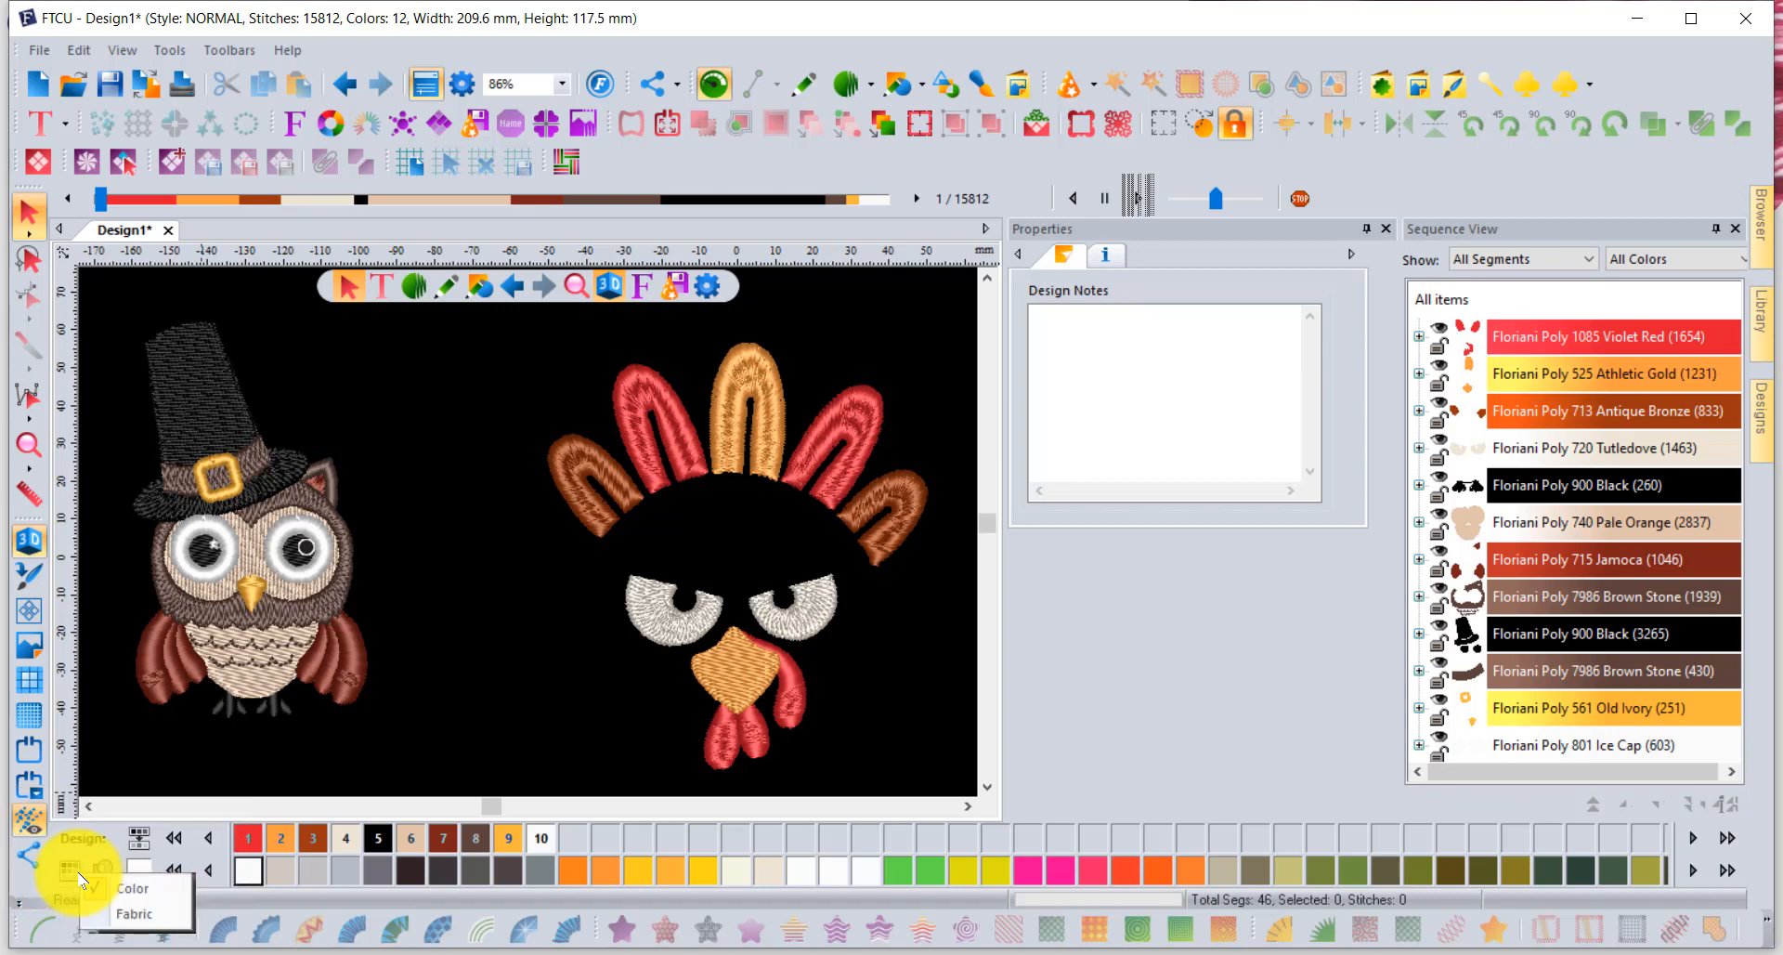
{"action": "left_click", "coordinate": [167, 892]}
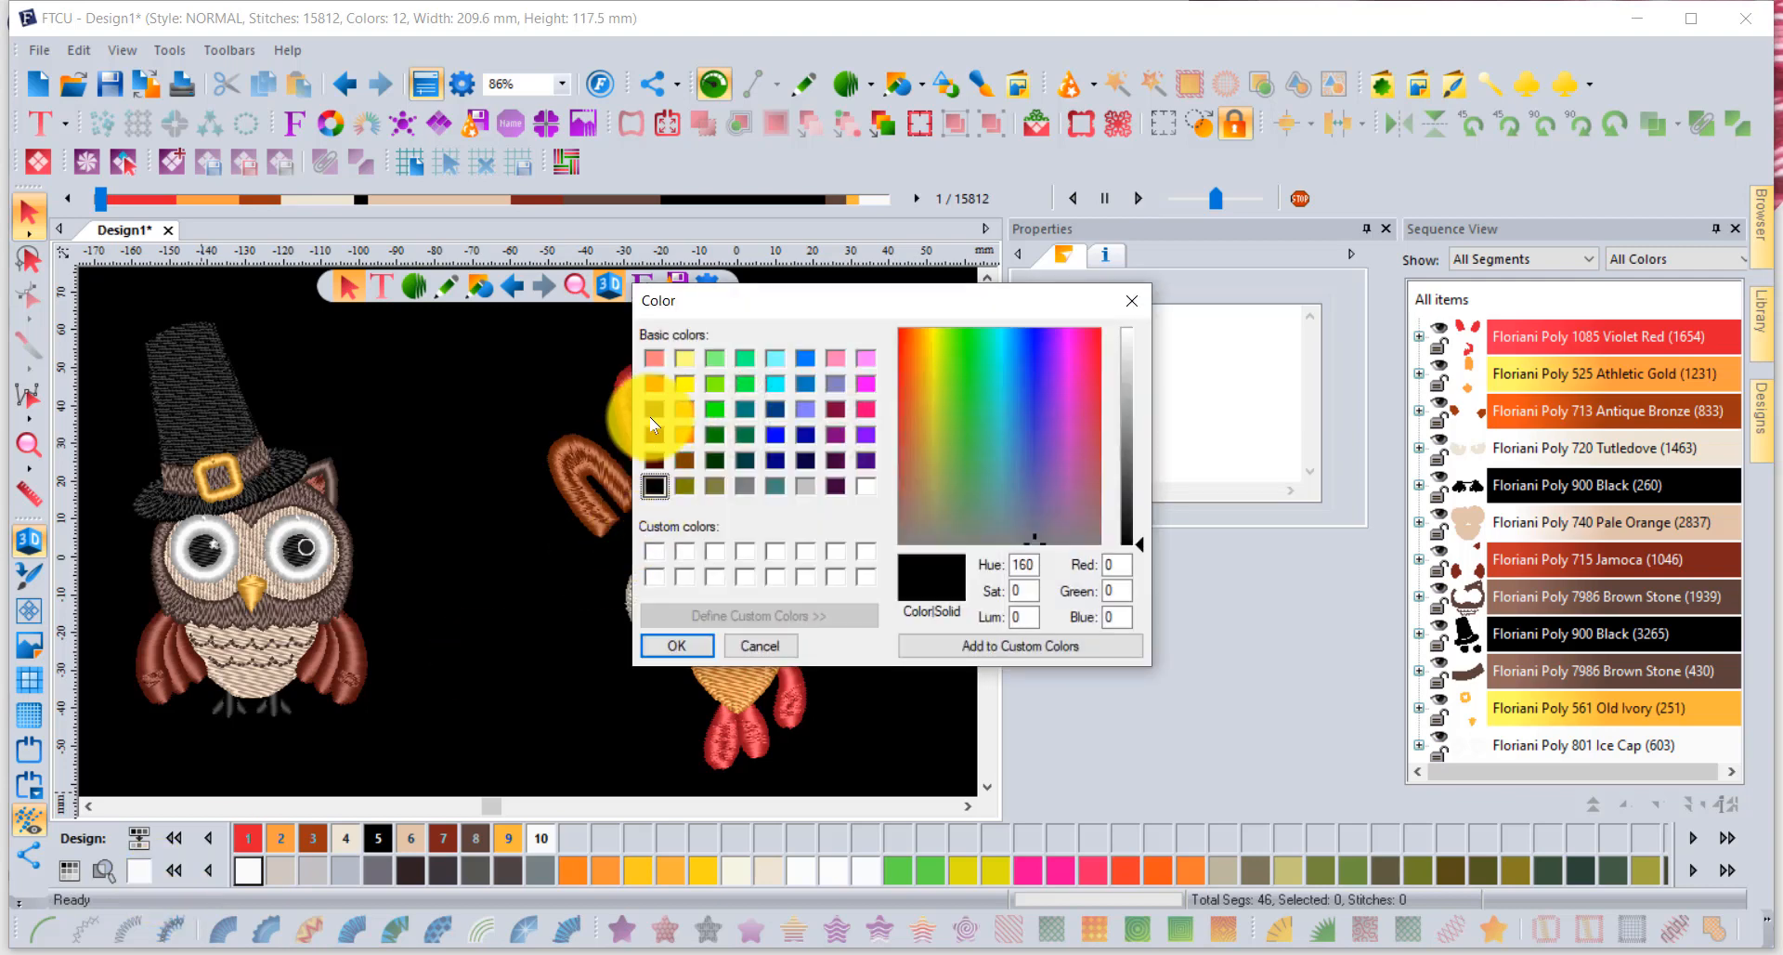
{"action": "left_click", "coordinate": [685, 435]}
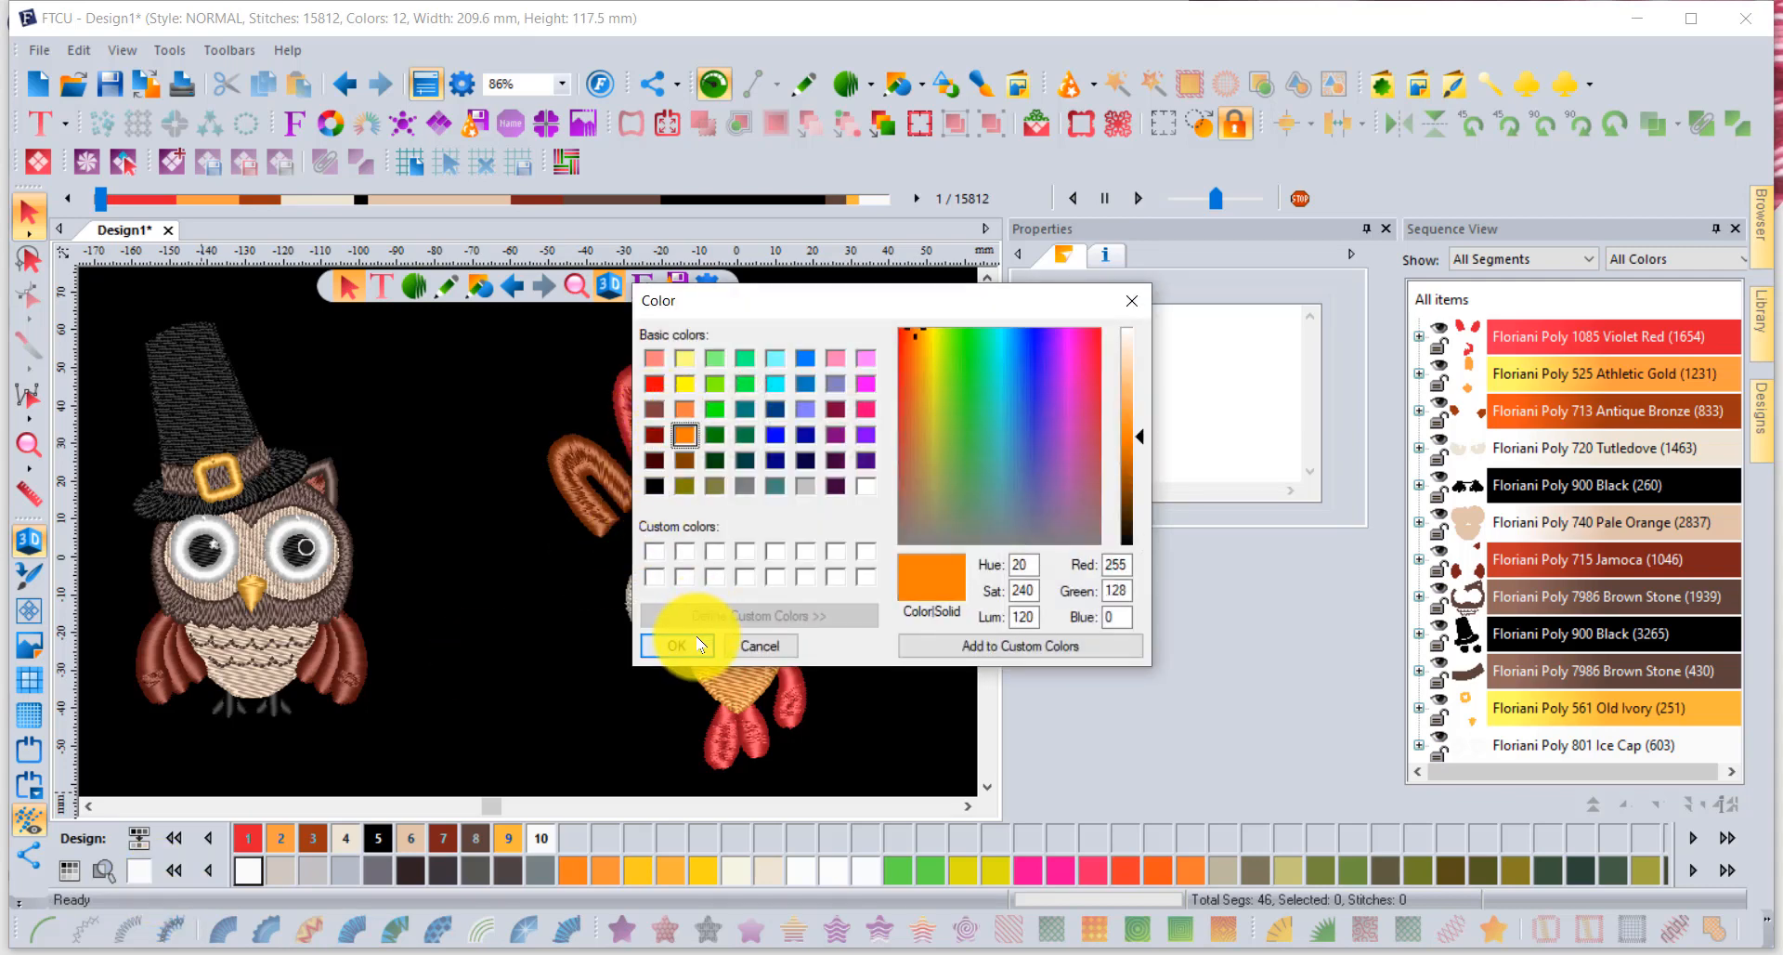
{"action": "left_click", "coordinate": [678, 643]}
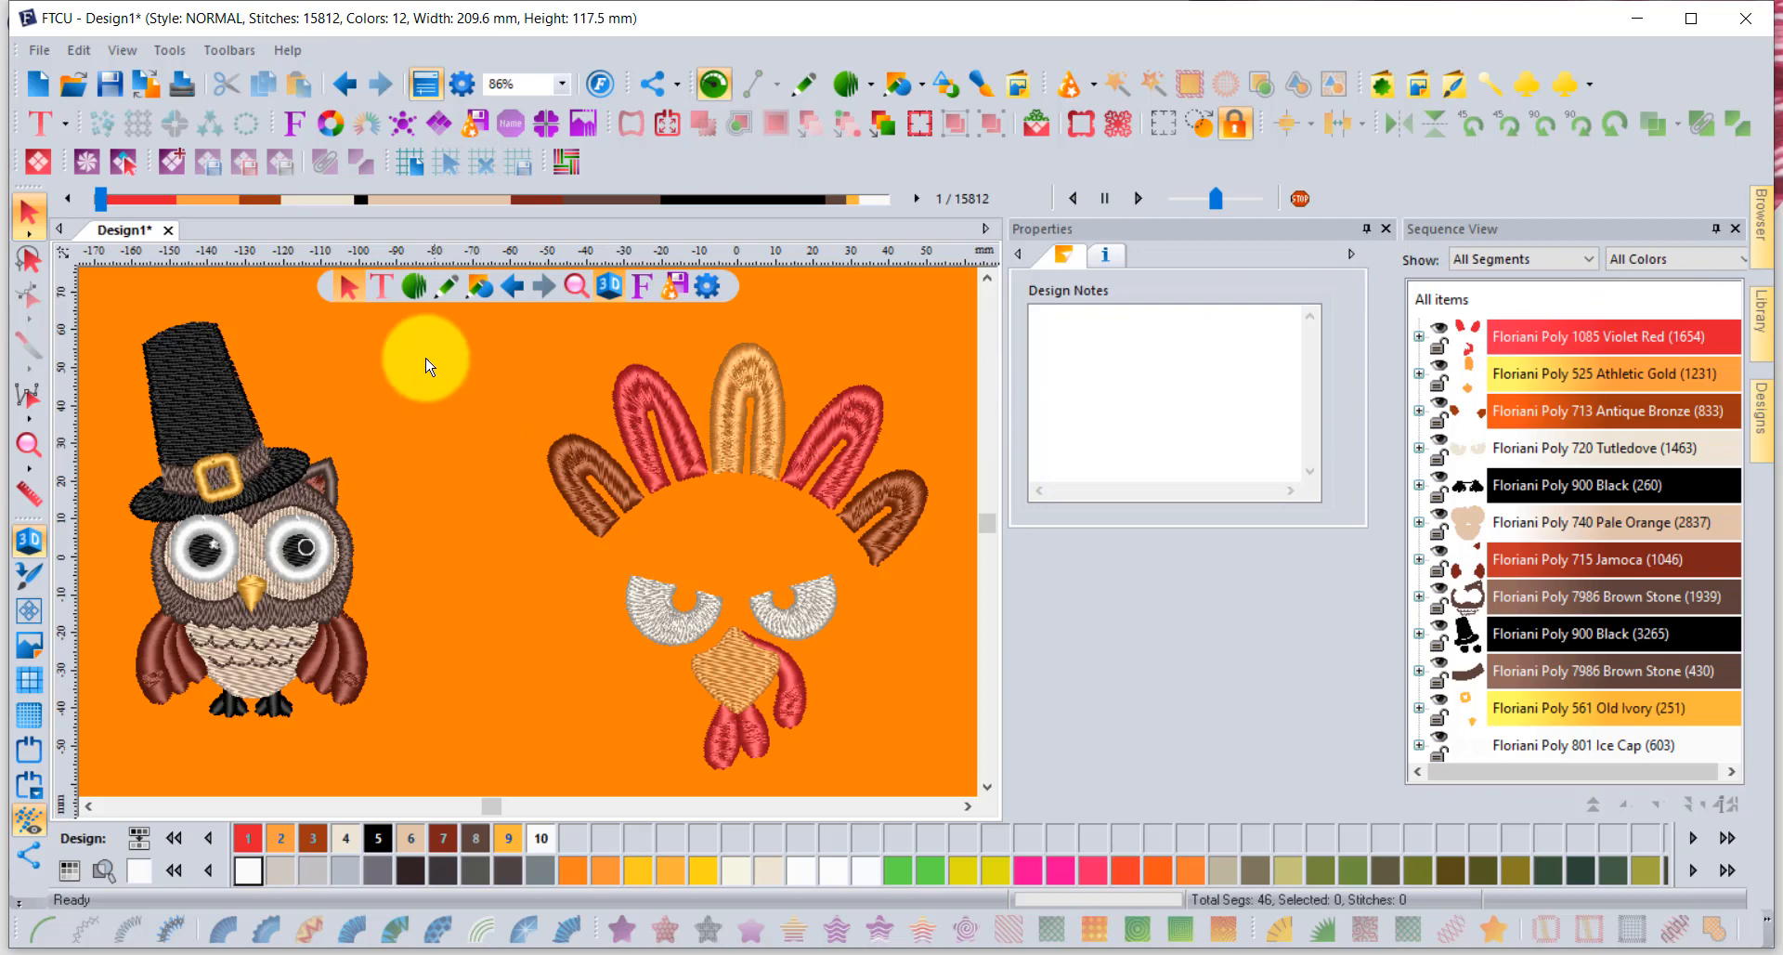
Save the current window arrangement as a new workspace named turkey.
{"action": "left_click", "coordinate": [232, 52]}
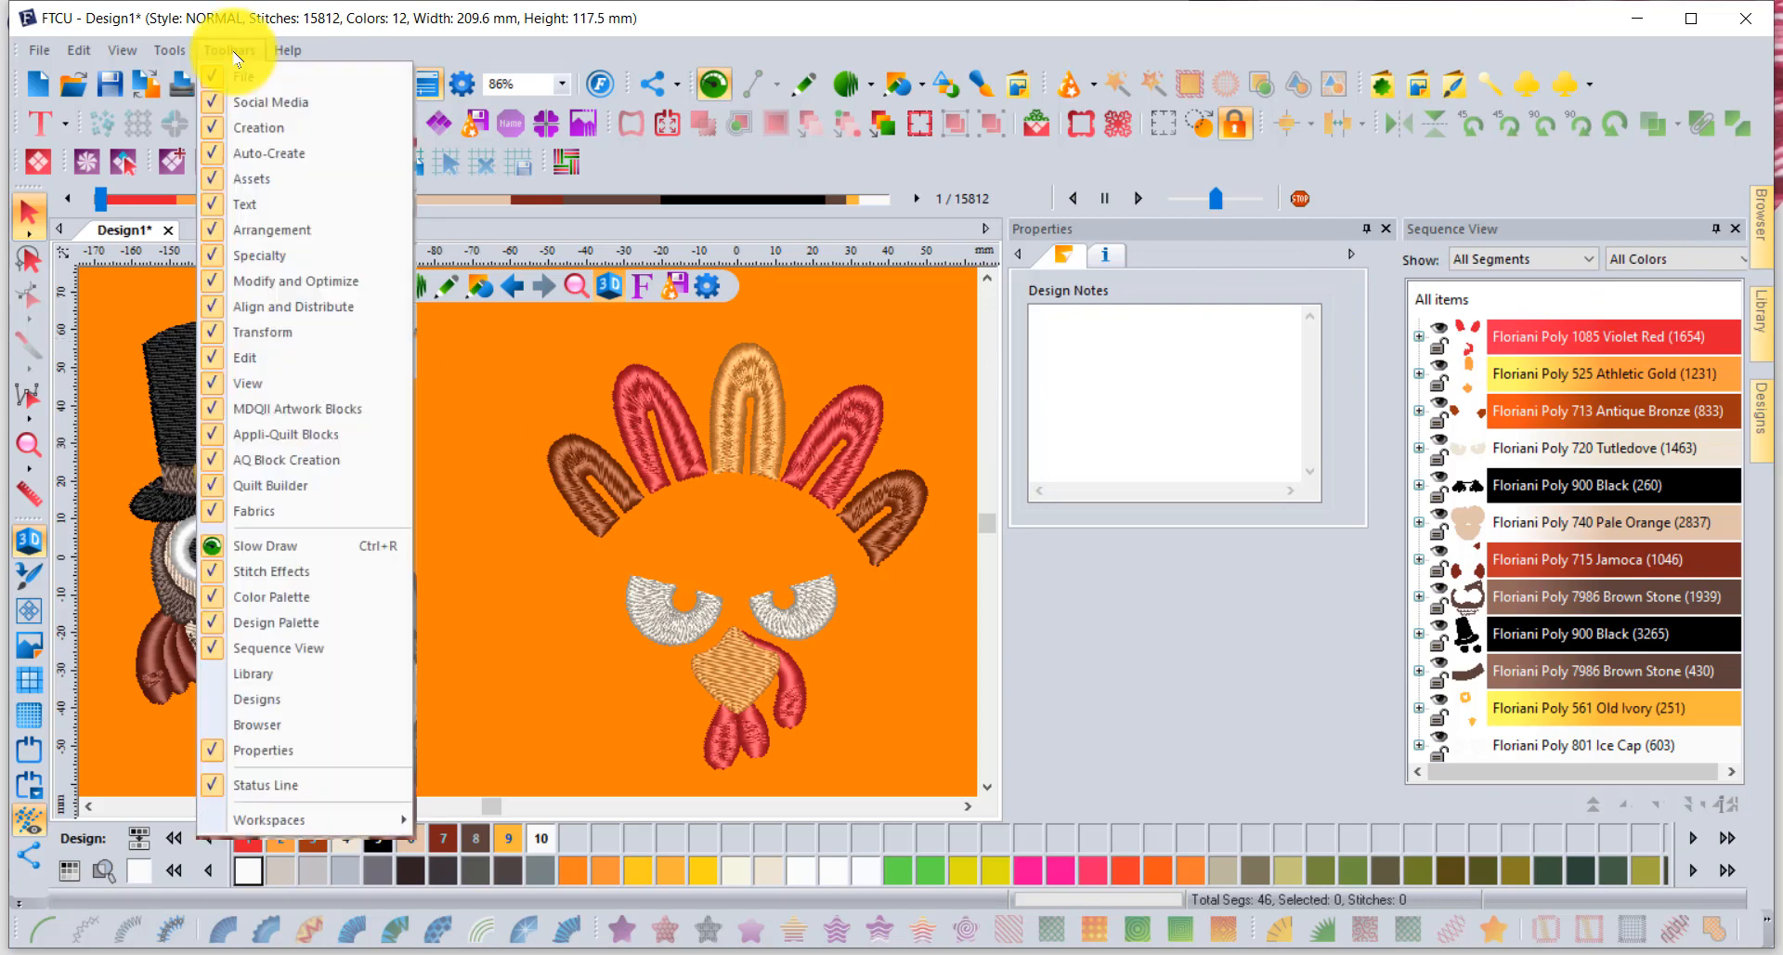
{"action": "mouse_move", "coordinate": [299, 821]}
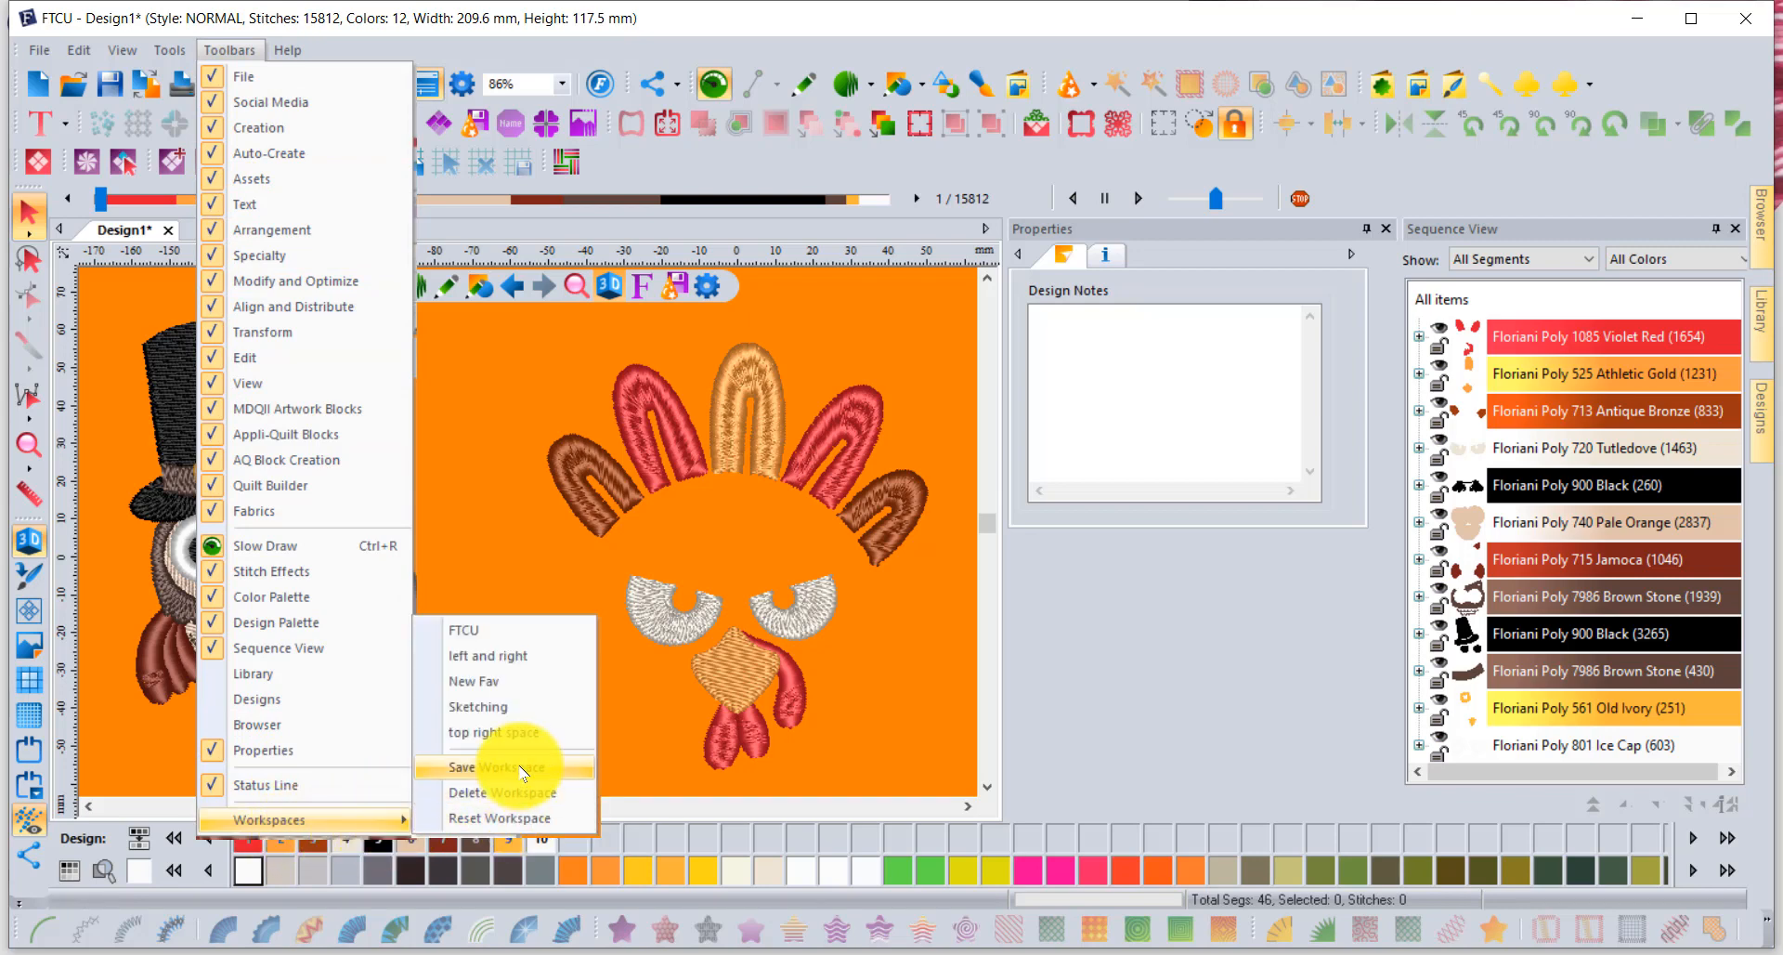
{"action": "left_click", "coordinate": [525, 768]}
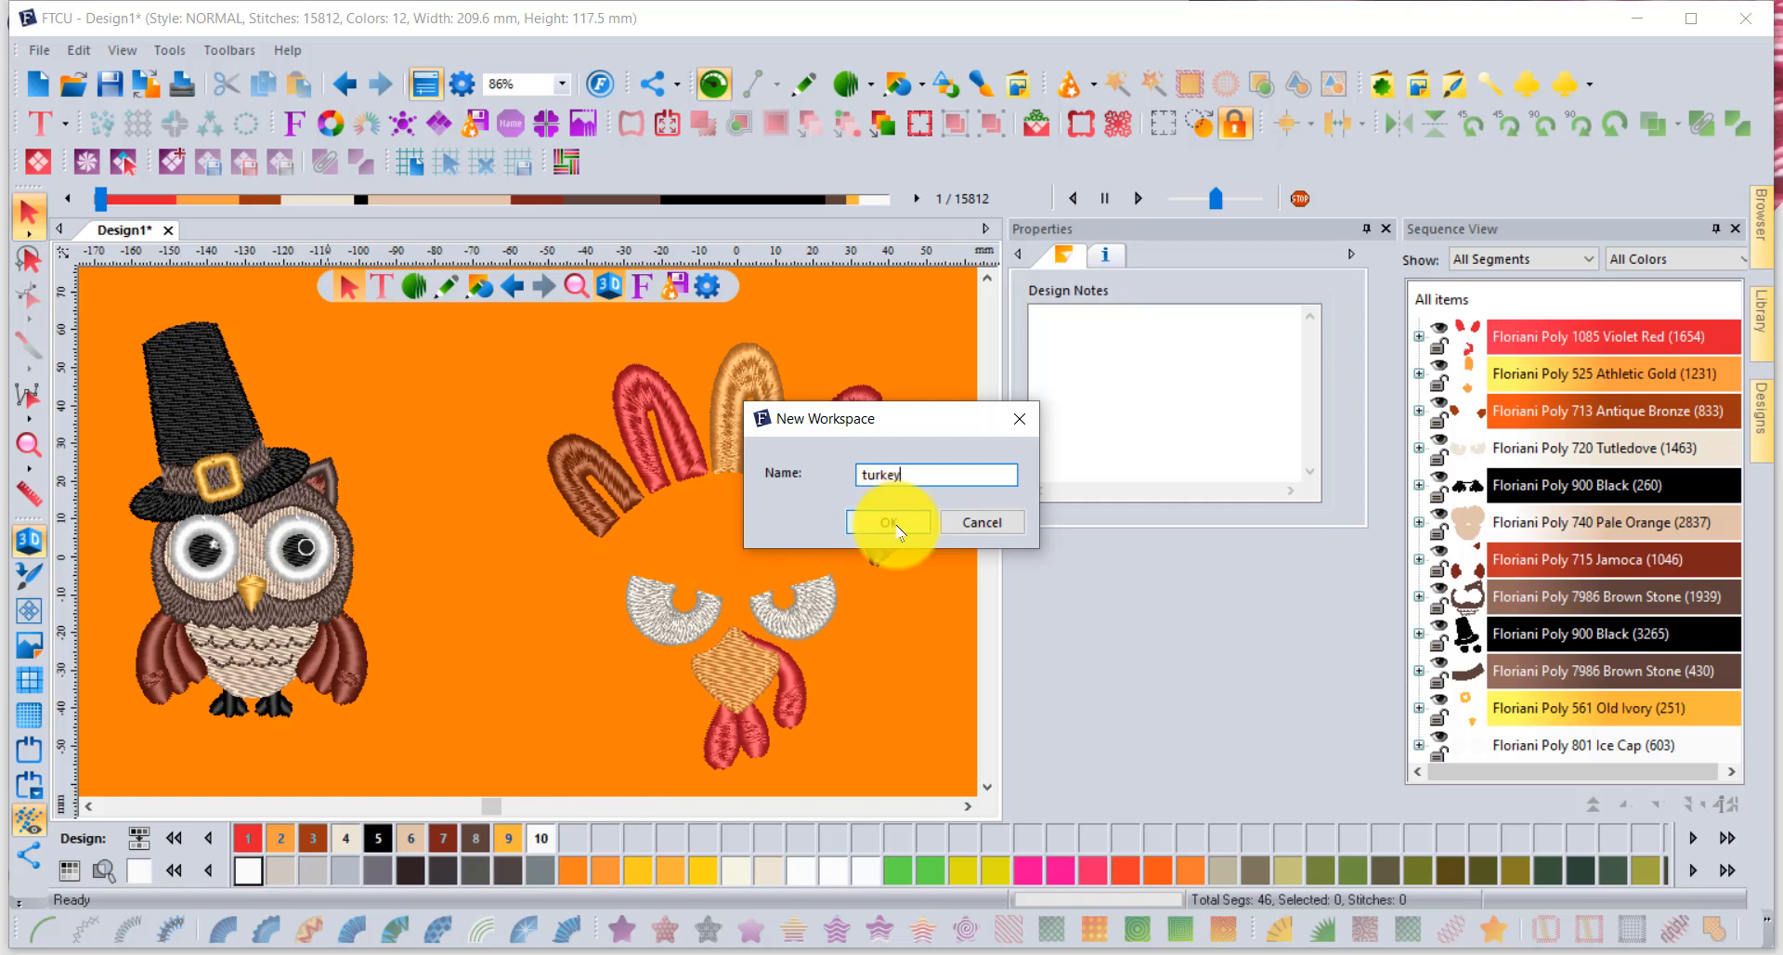
{"action": "left_click", "coordinate": [894, 526]}
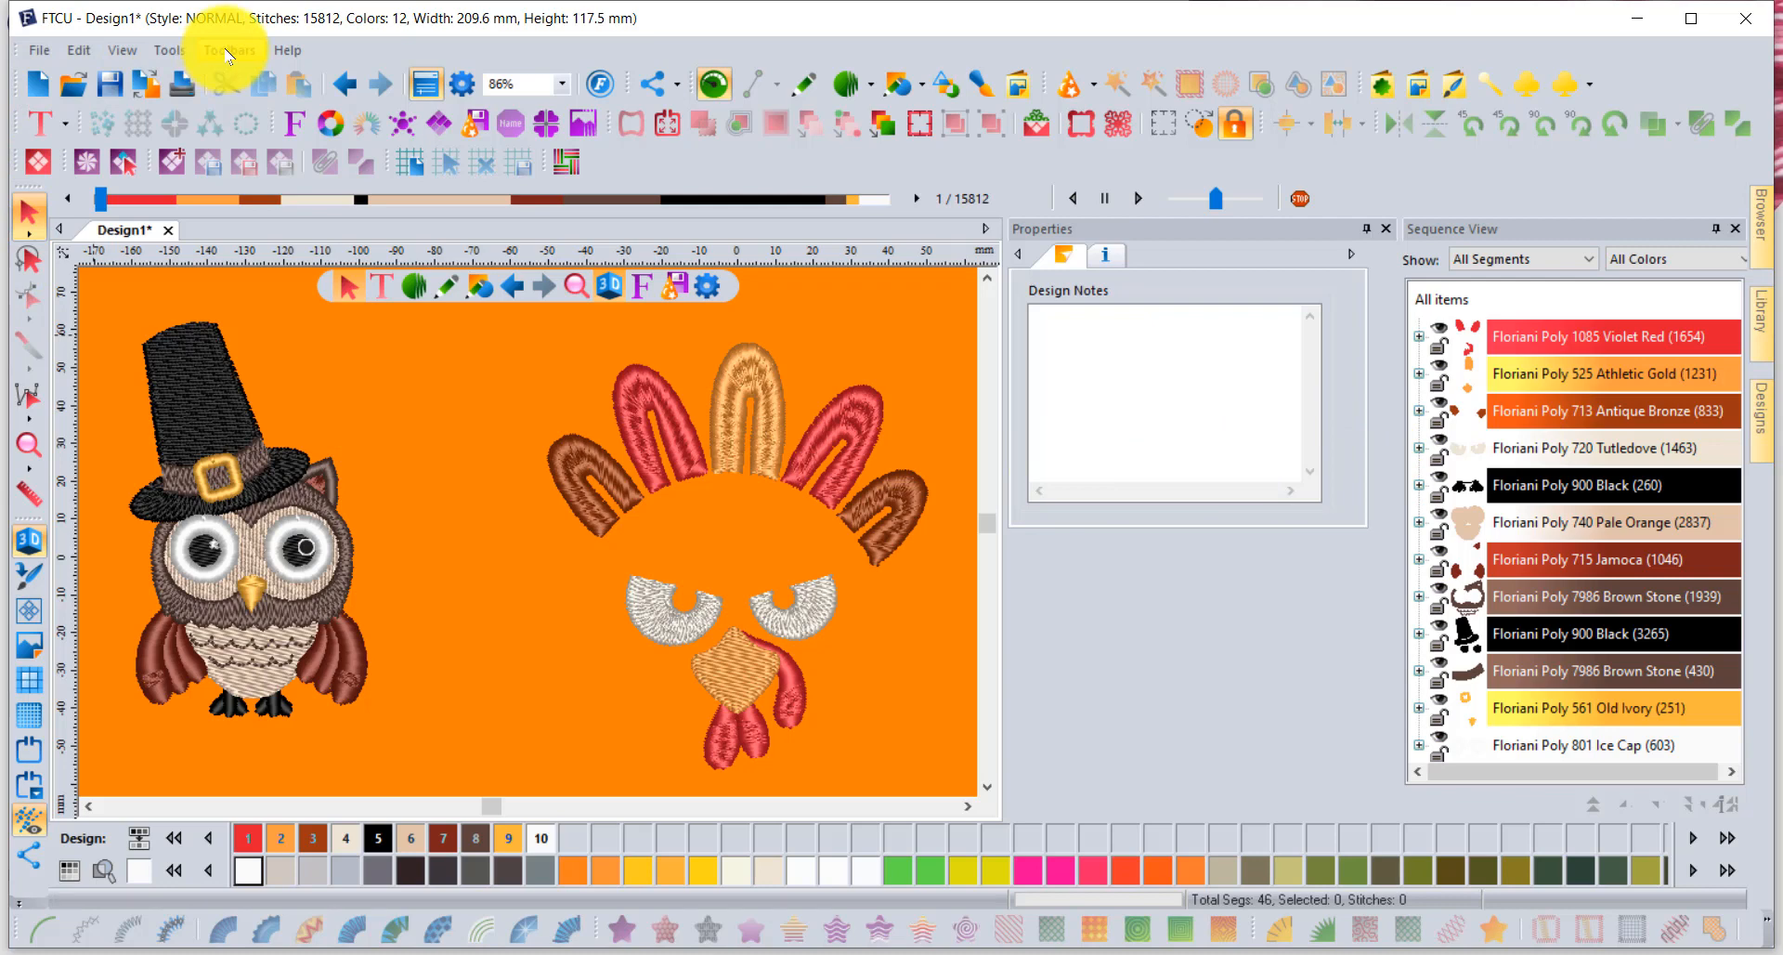
Load the saved Sketching workspace and switch from it to the left and right workspace.
{"action": "left_click", "coordinate": [227, 51]}
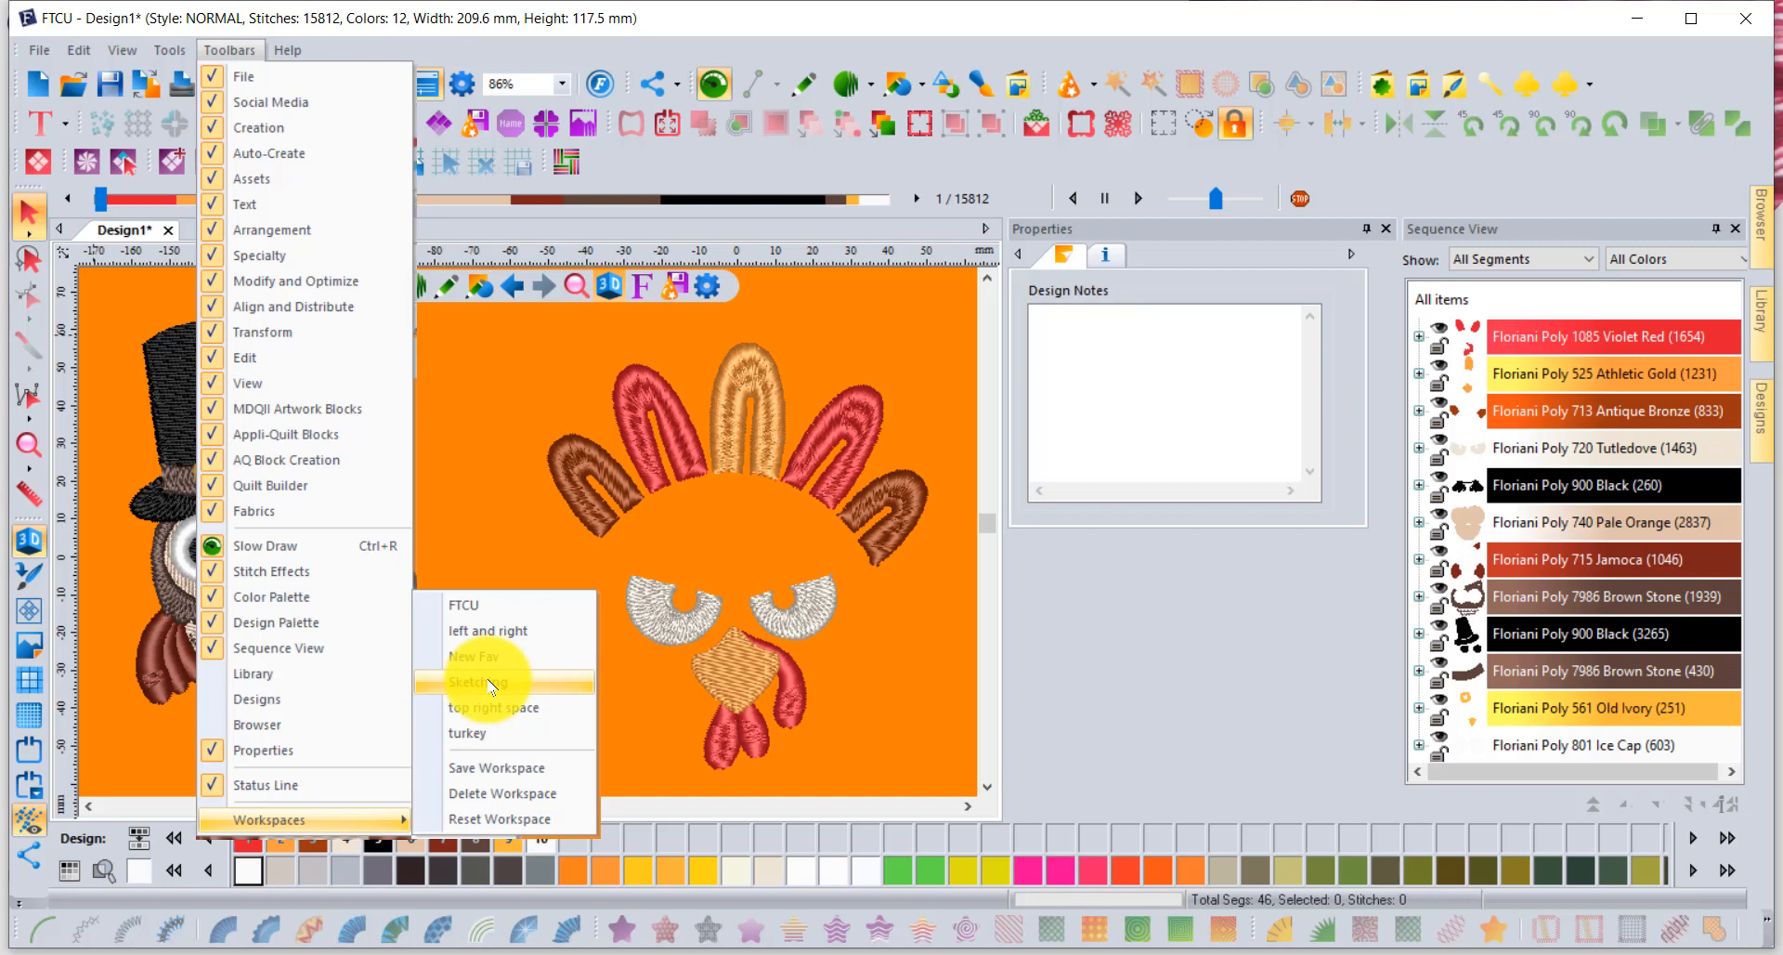
{"action": "left_click", "coordinate": [491, 685]}
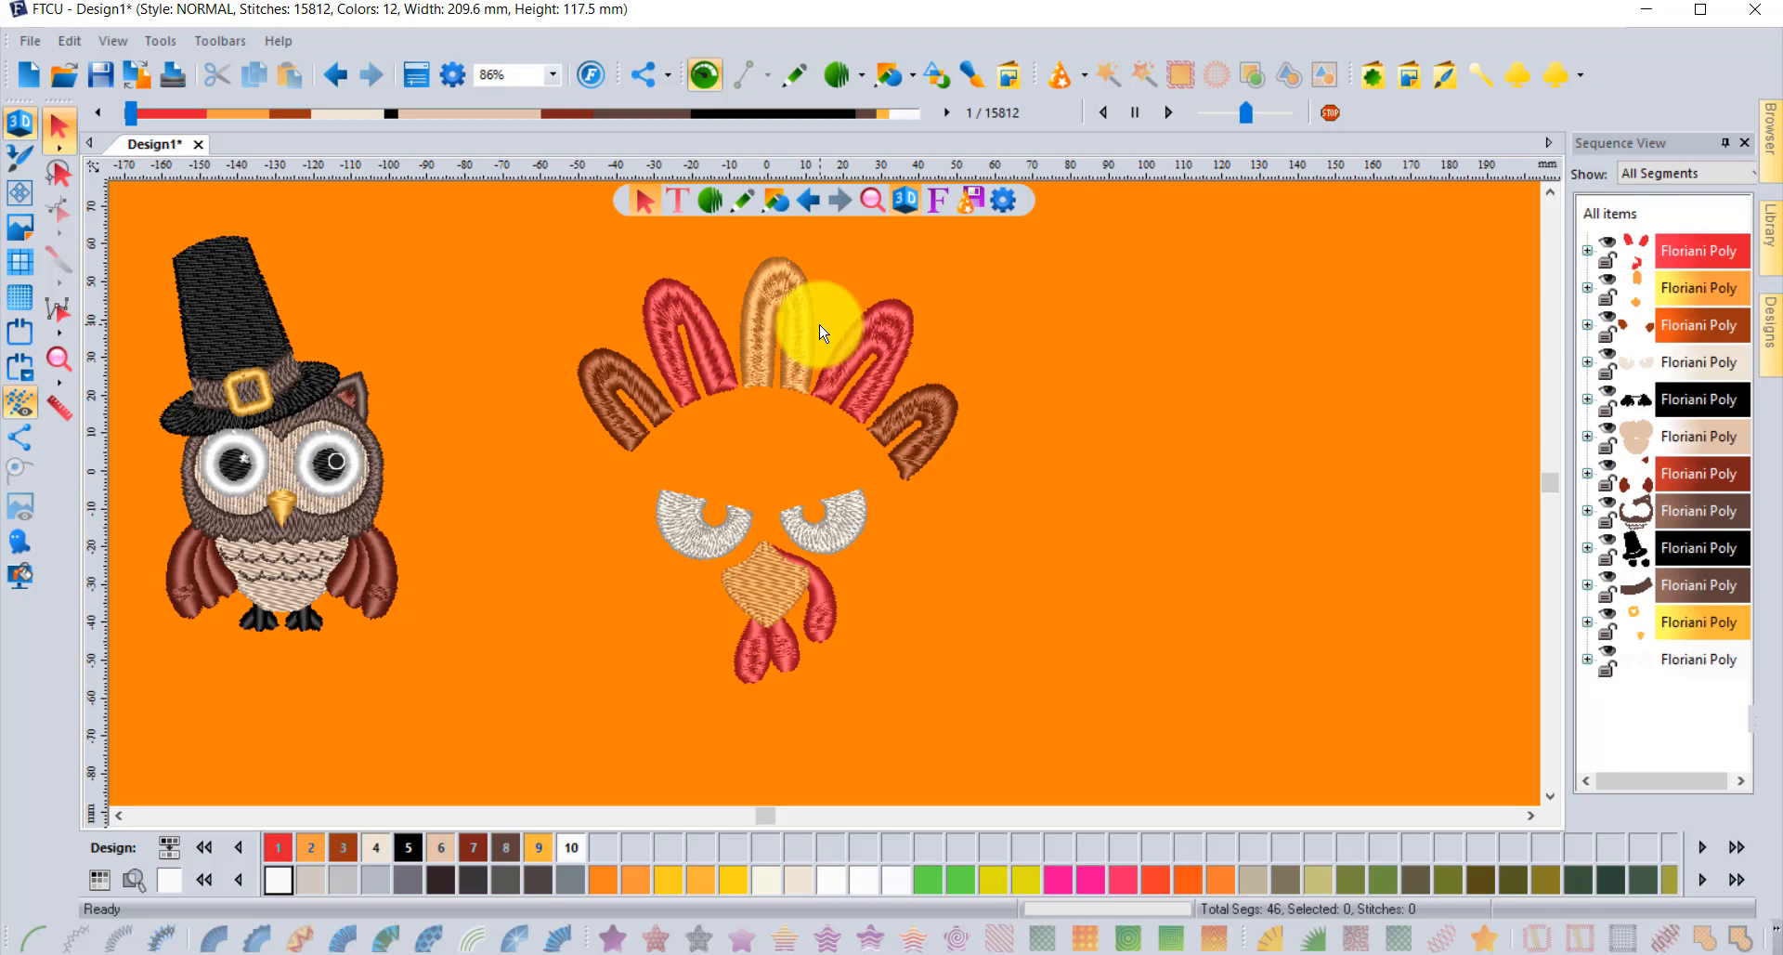
{"action": "left_click", "coordinate": [208, 40]}
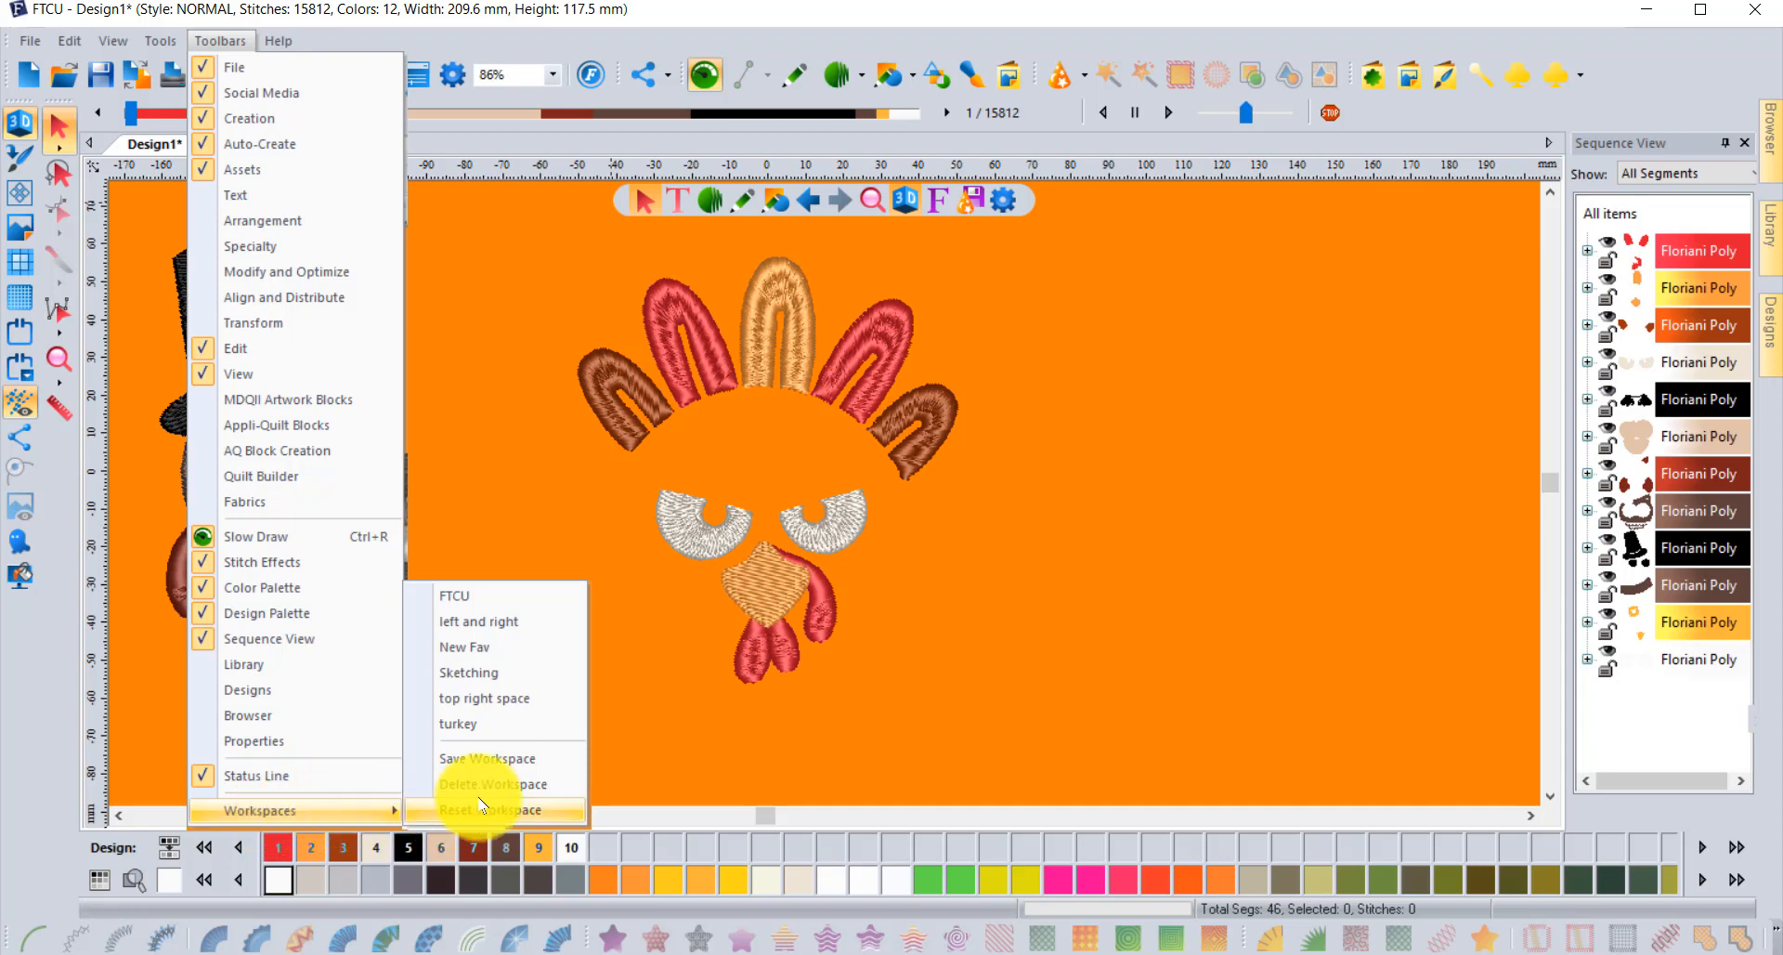
{"action": "left_click", "coordinate": [478, 622]}
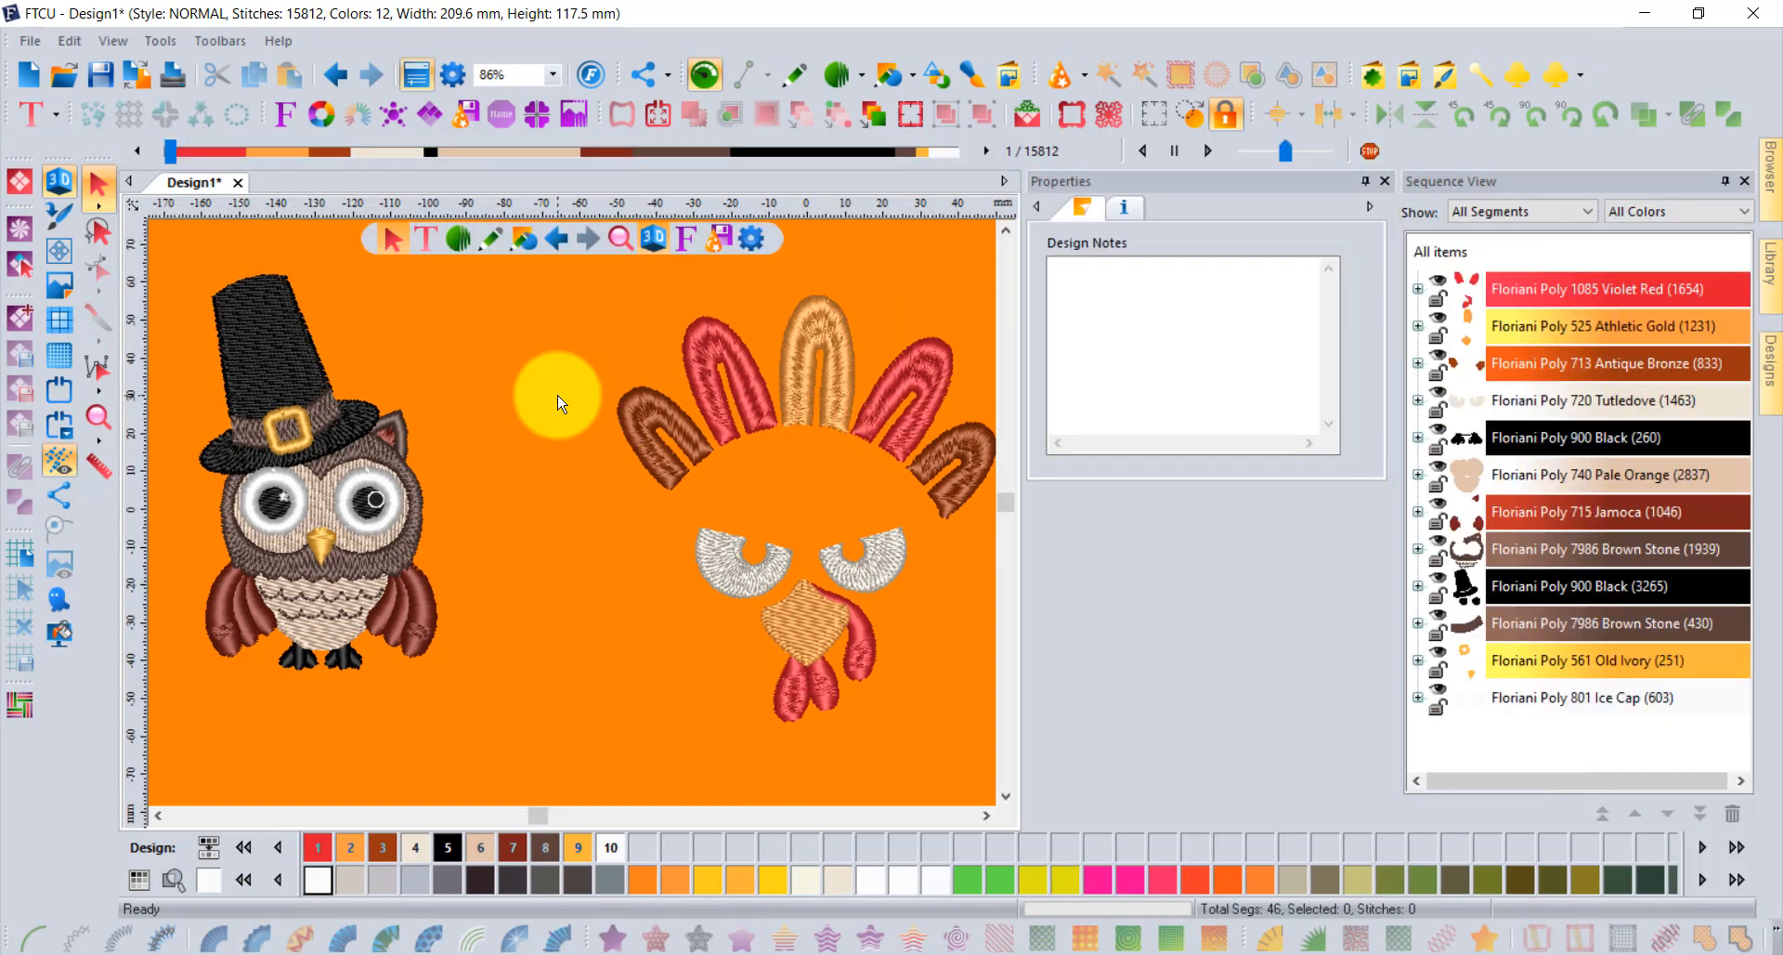
Set the work area's background color to white.
{"action": "left_click", "coordinate": [60, 635]}
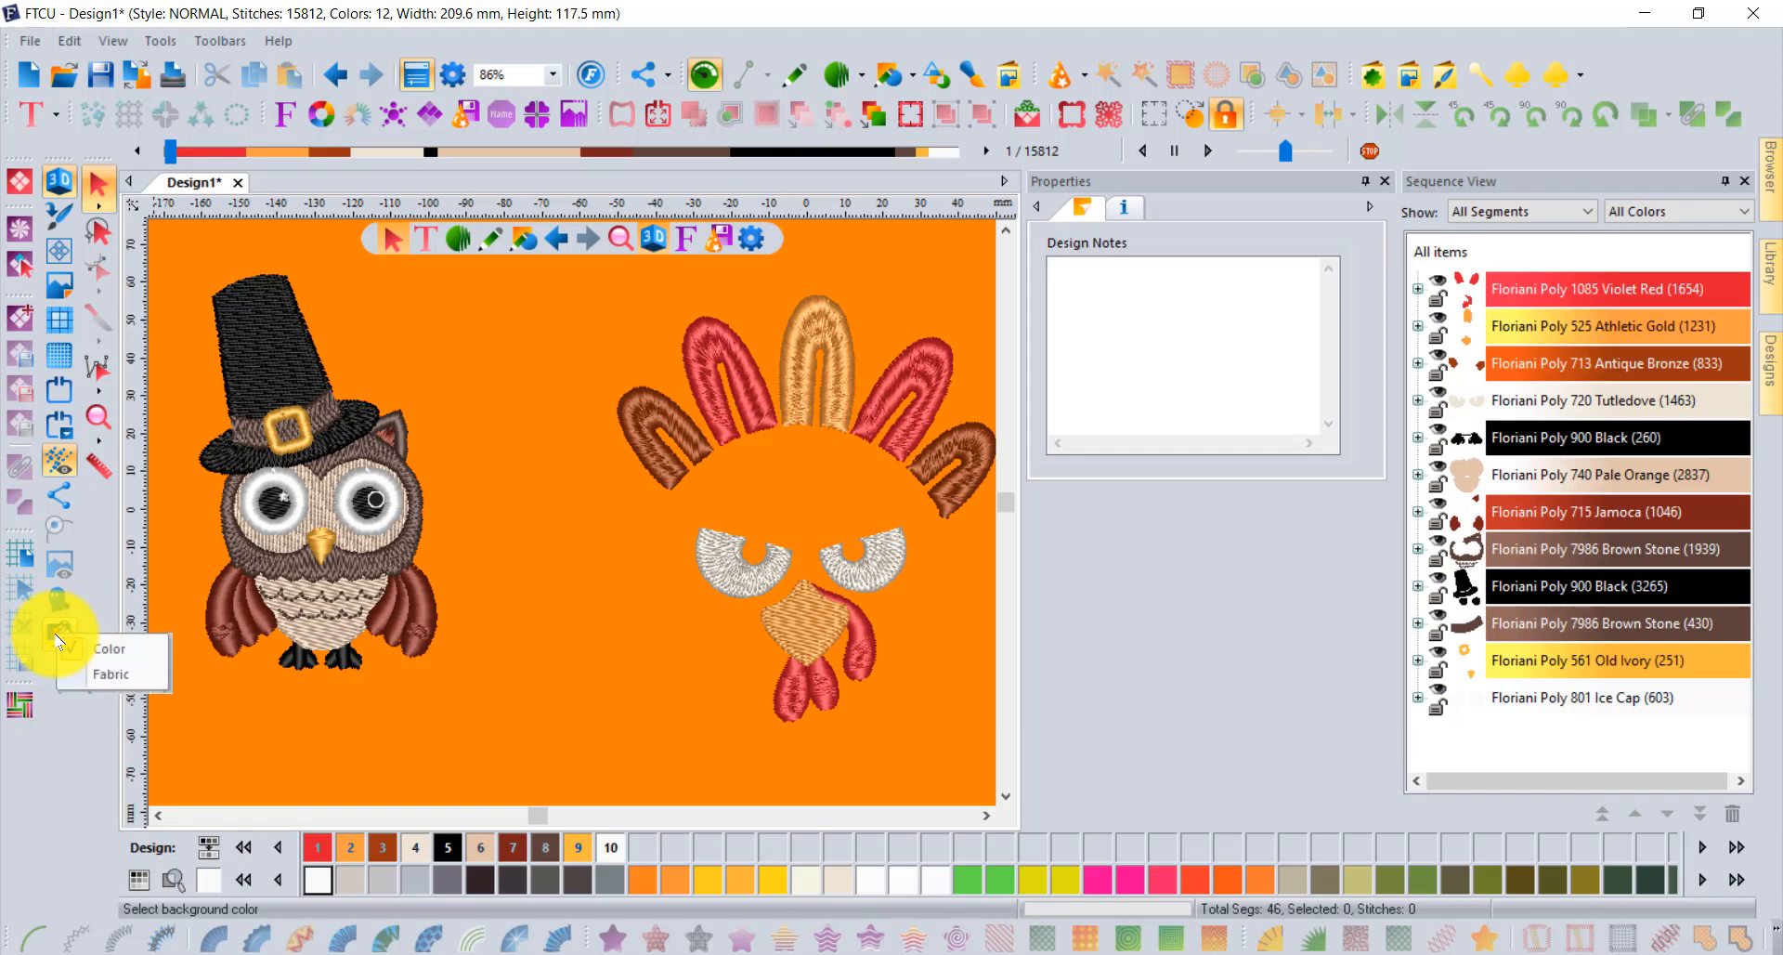
{"action": "left_click", "coordinate": [117, 648]}
{"action": "left_click", "coordinate": [865, 486]}
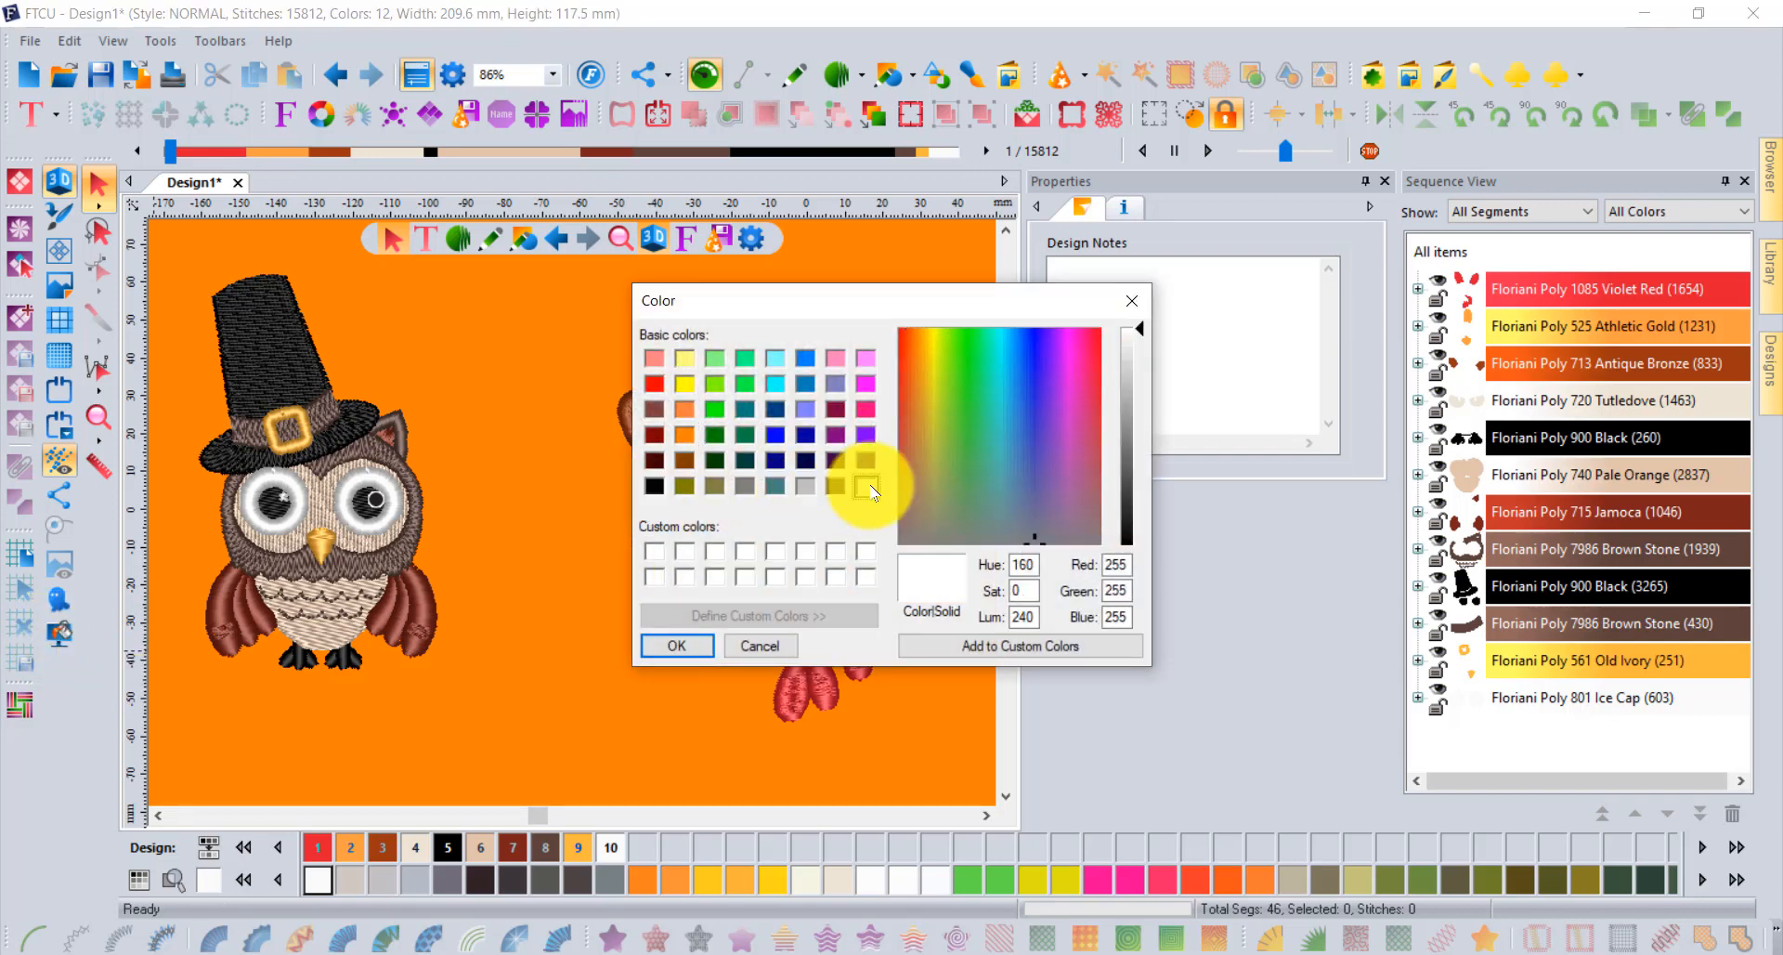
{"action": "left_click", "coordinate": [677, 646]}
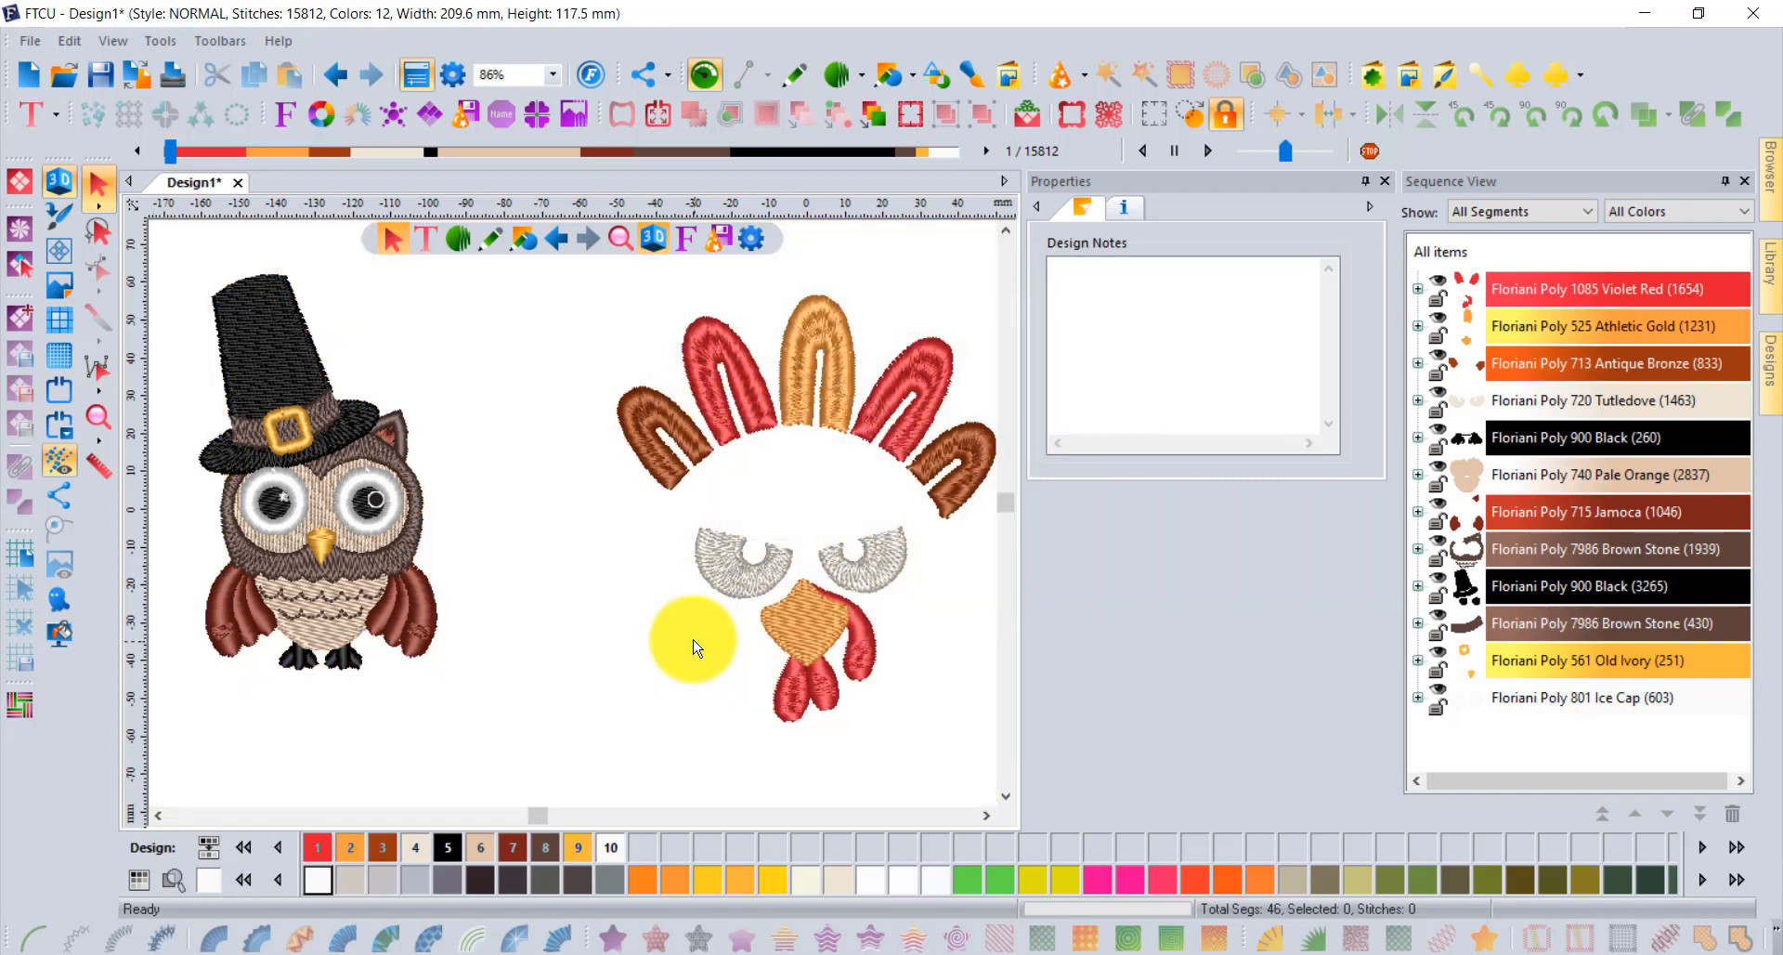
Restore the saved turkey workspace.
{"action": "left_click", "coordinate": [221, 41]}
{"action": "mouse_move", "coordinate": [259, 810]}
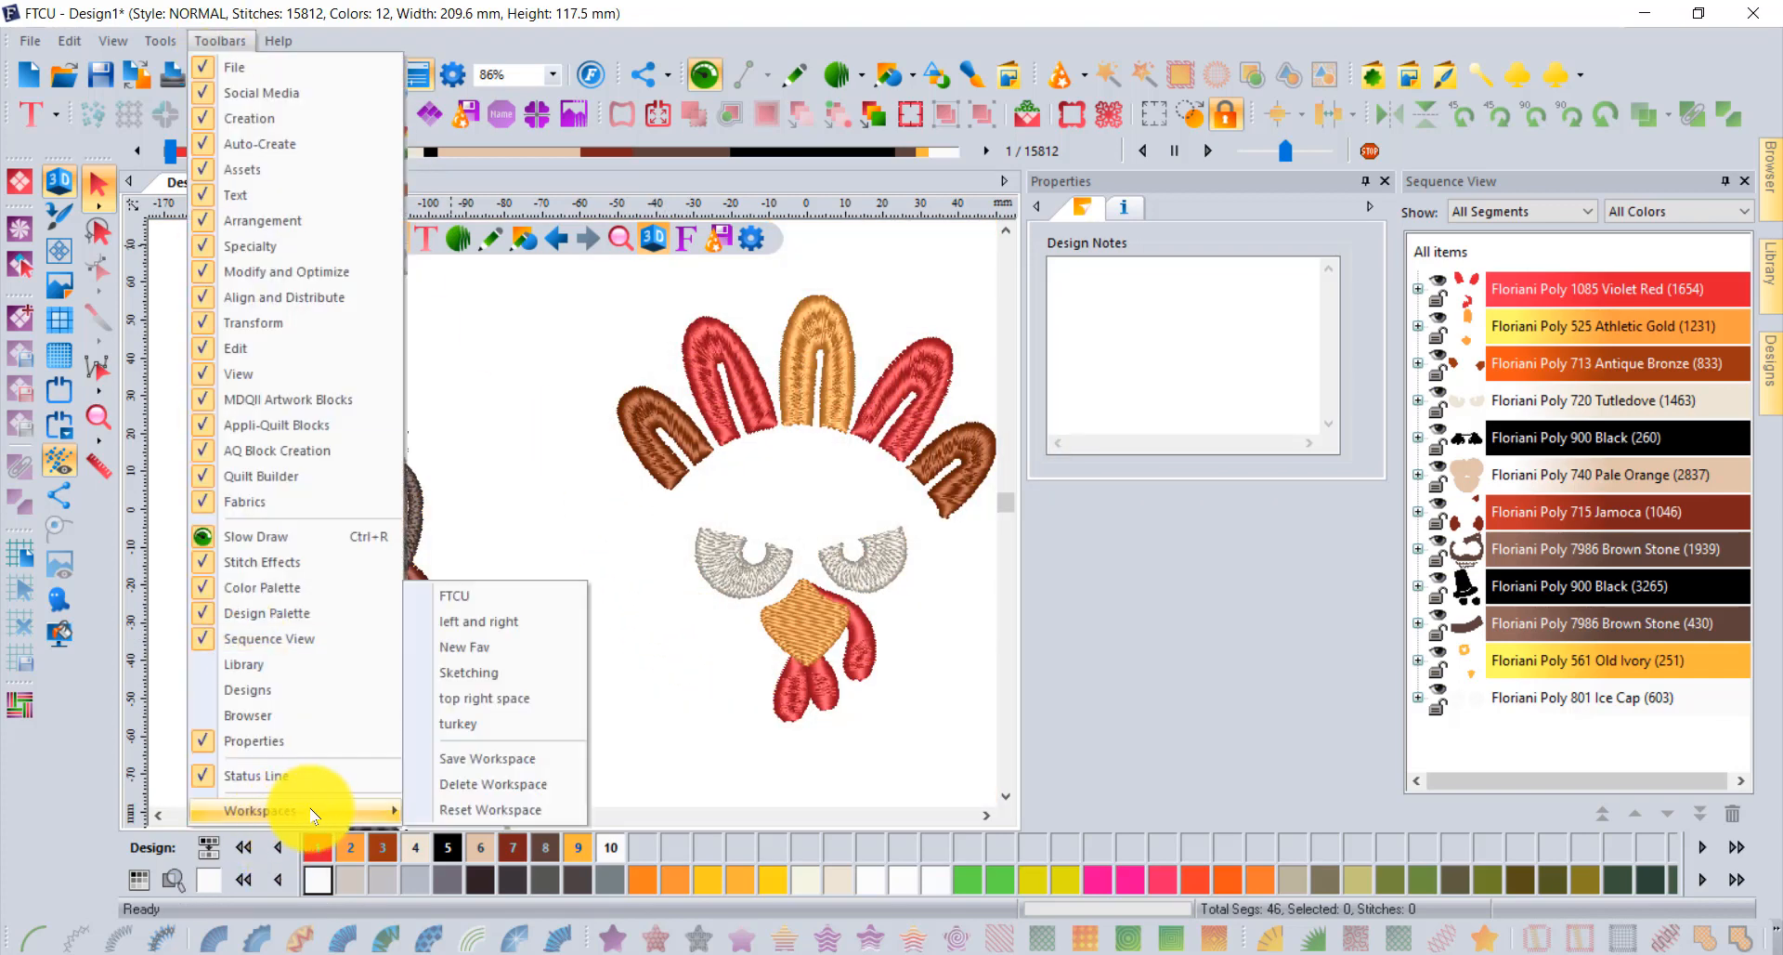
{"action": "left_click", "coordinate": [483, 724]}
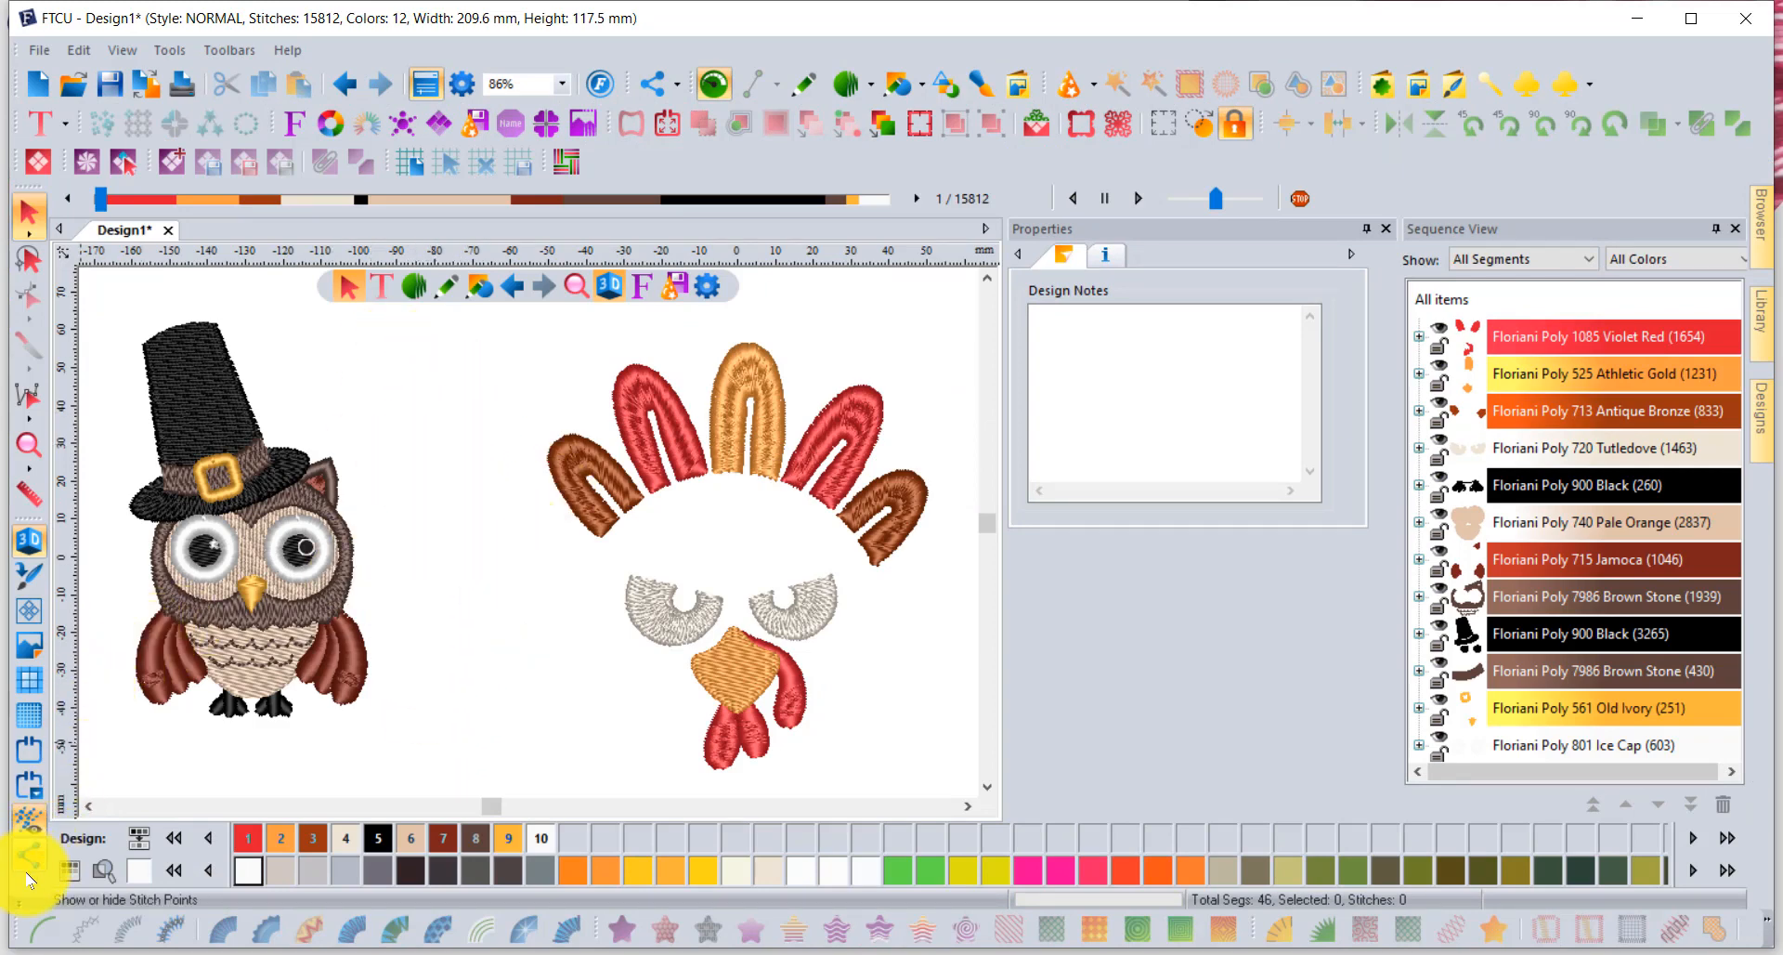
Change the work area's background from a plain color to the fabric AF_Purple Glitter.jpg and inspect the designs on it.
{"action": "left_click", "coordinate": [20, 906]}
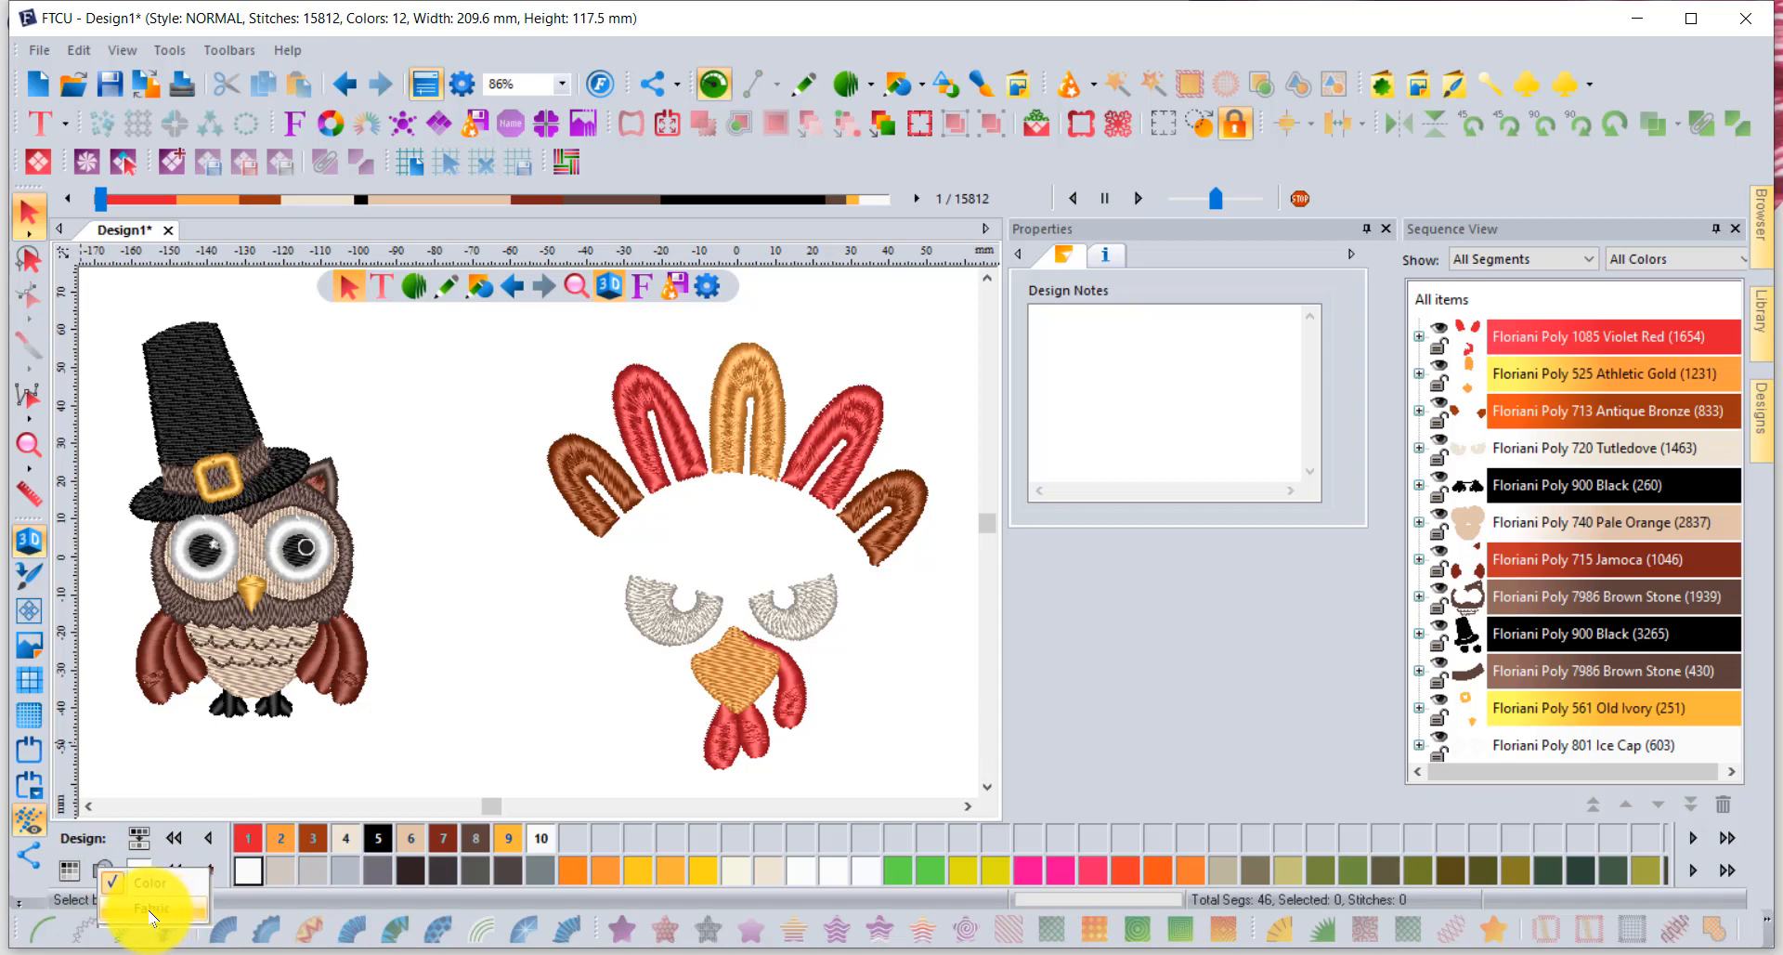
{"action": "left_click", "coordinate": [153, 918]}
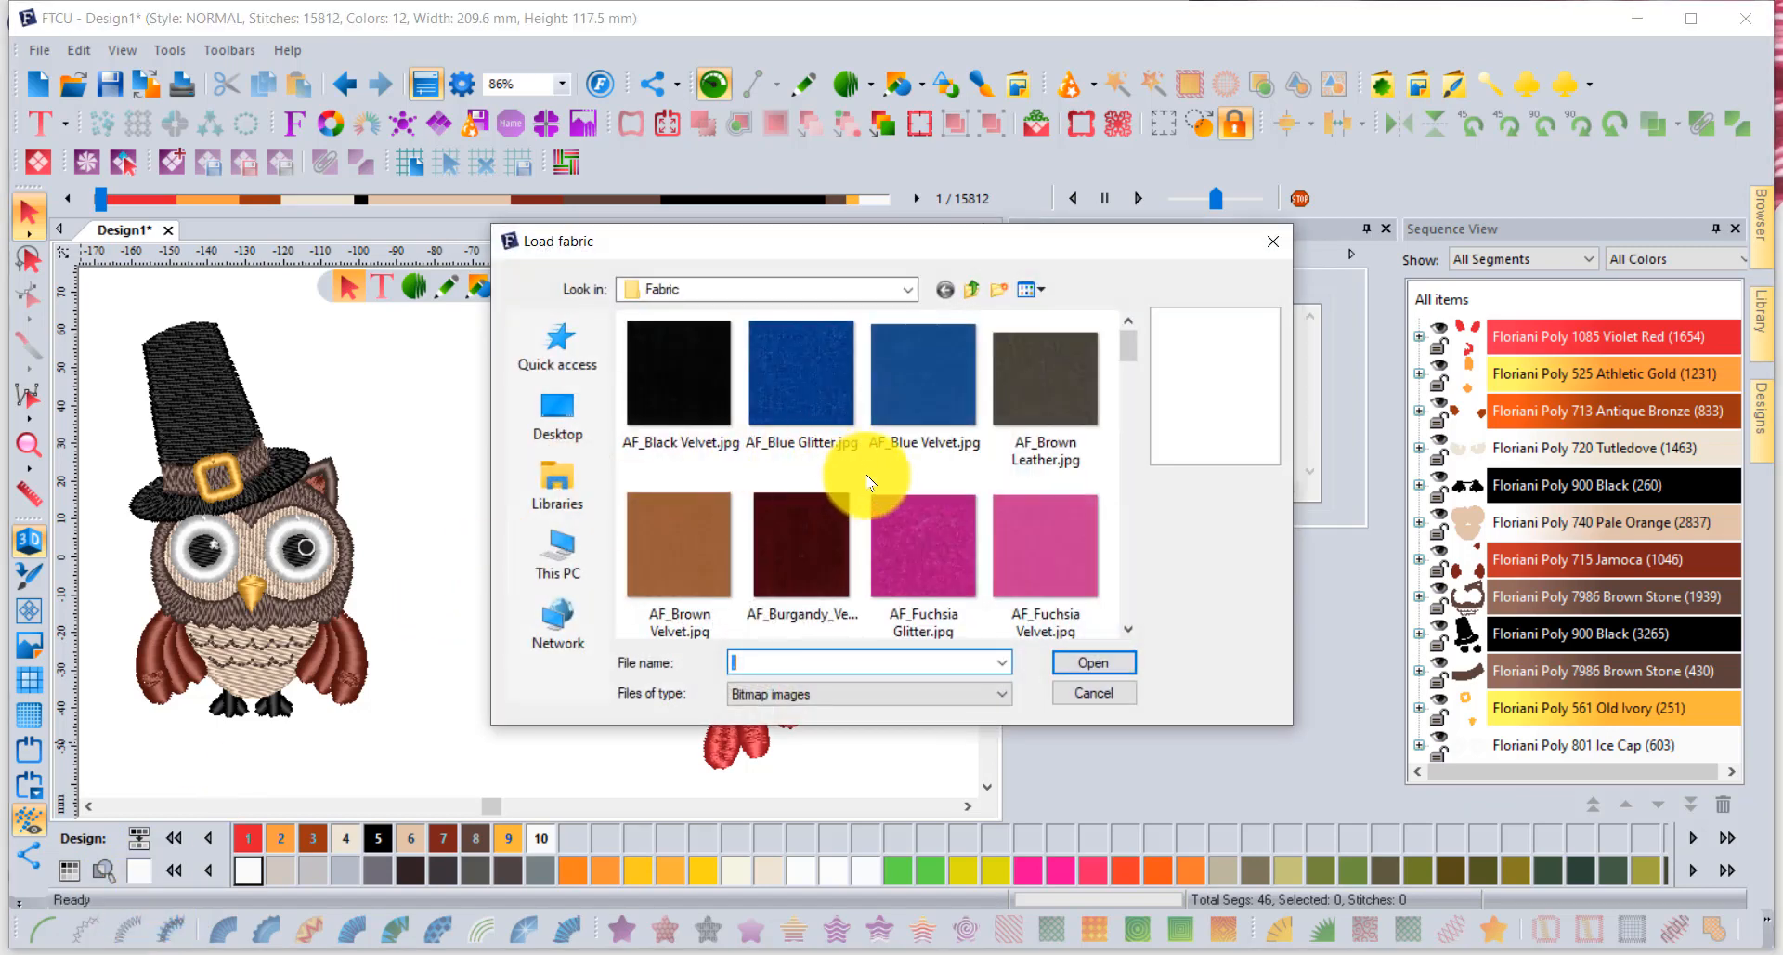
{"action": "scroll", "coordinate": [867, 481], "scroll_direction": "down", "scroll_amount": 1}
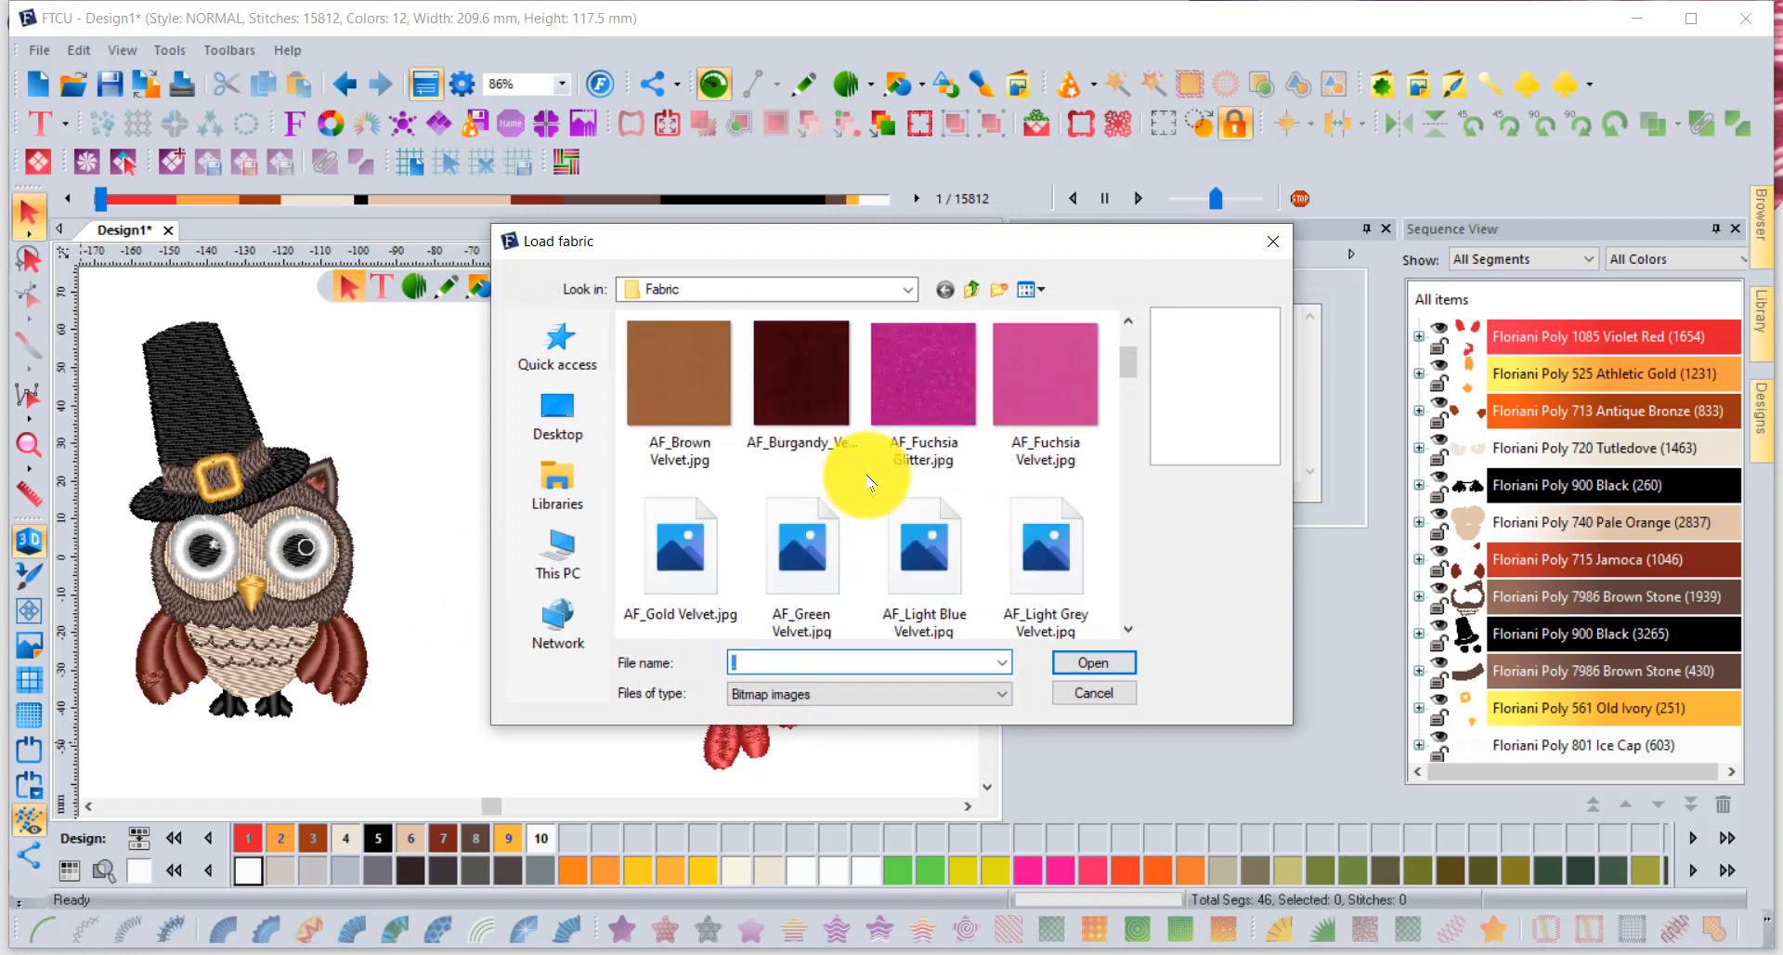
{"action": "scroll", "coordinate": [984, 462], "scroll_direction": "down", "scroll_amount": 1}
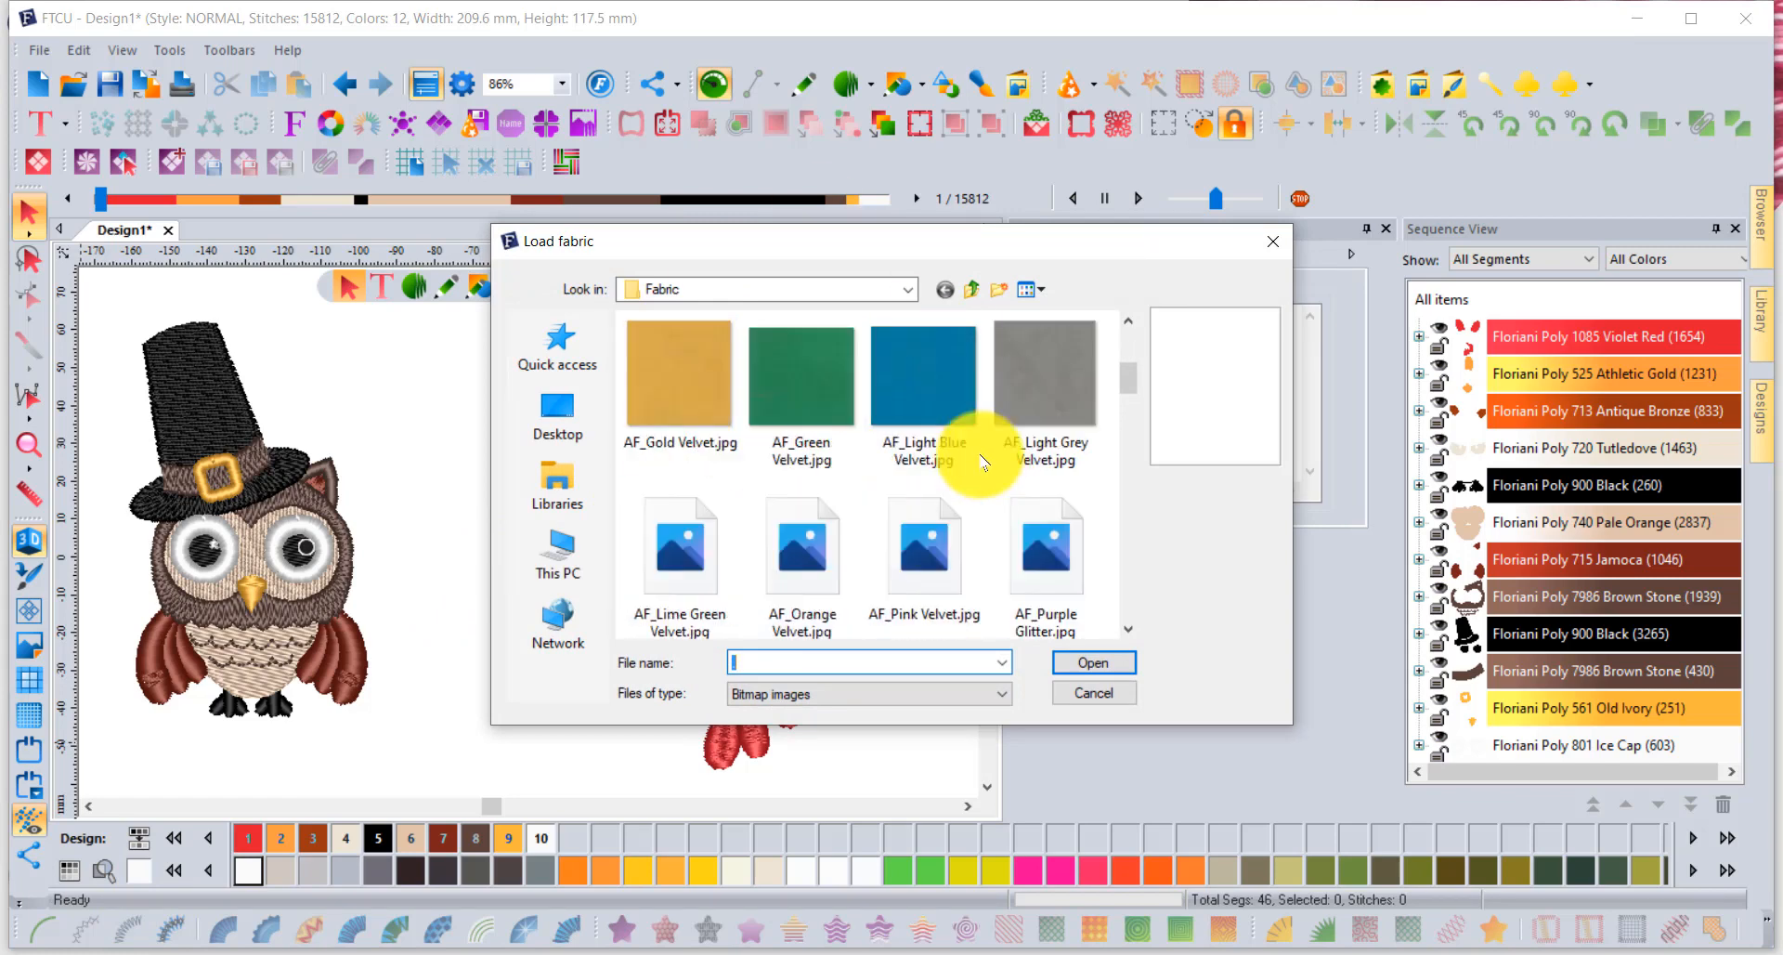
{"action": "left_click", "coordinate": [1075, 611]}
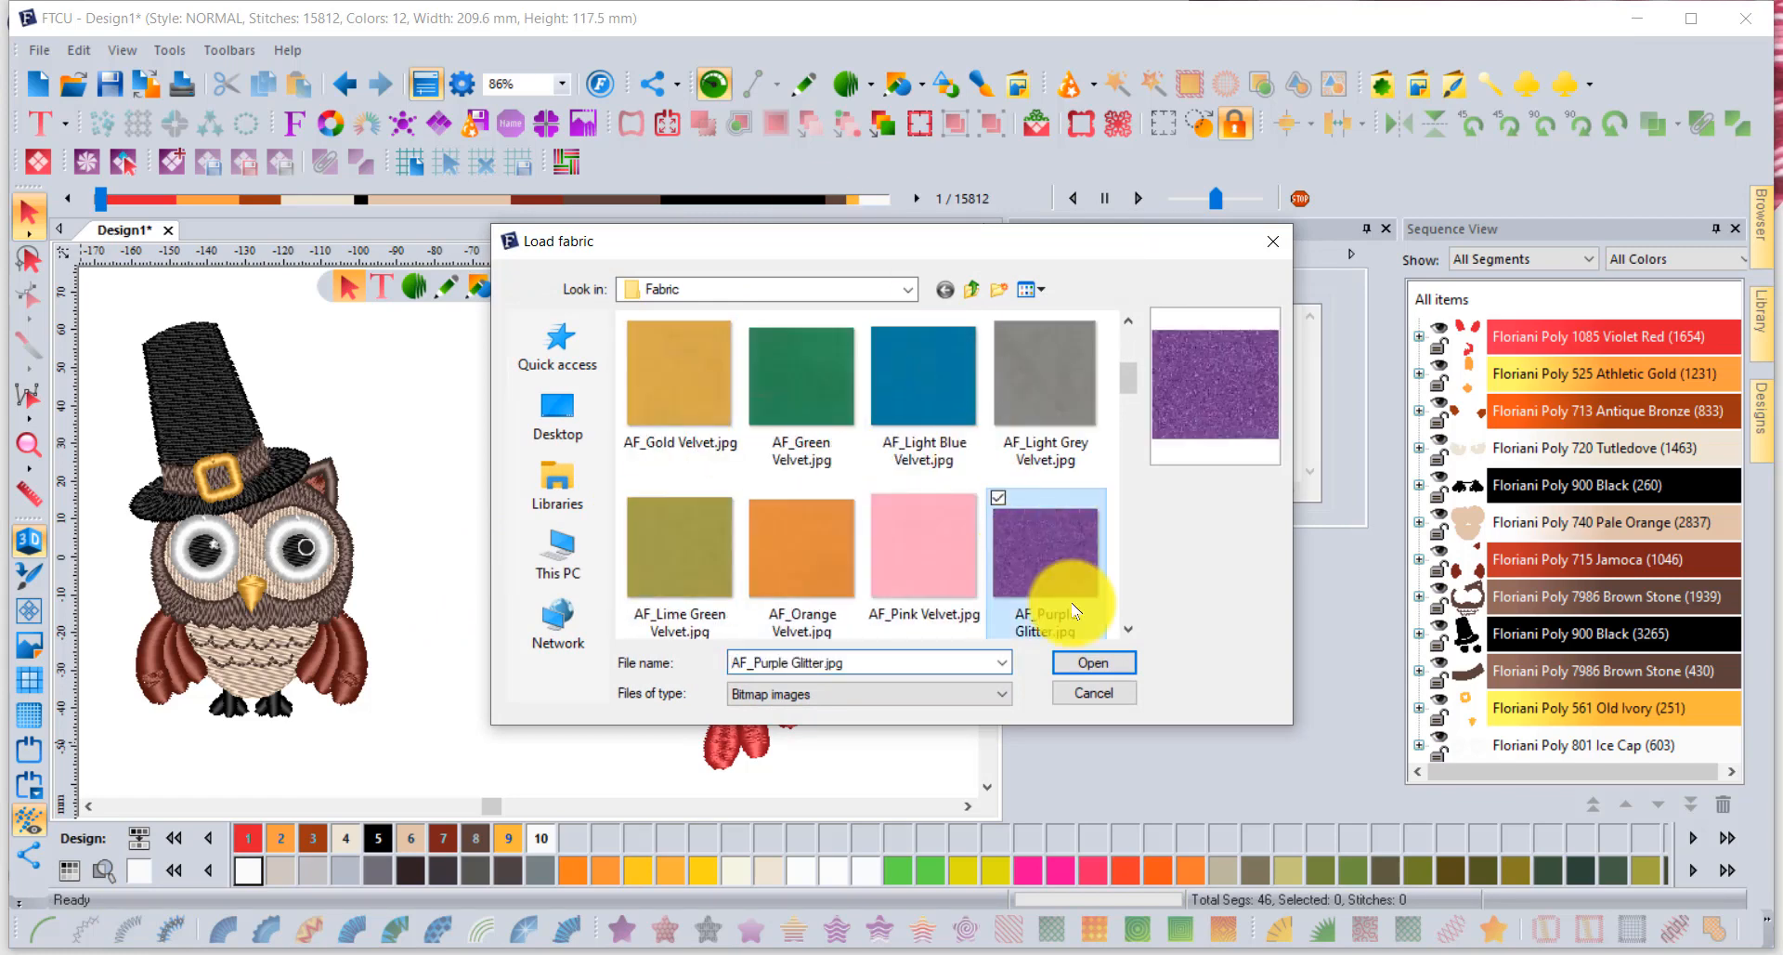
{"action": "left_click", "coordinate": [1093, 662]}
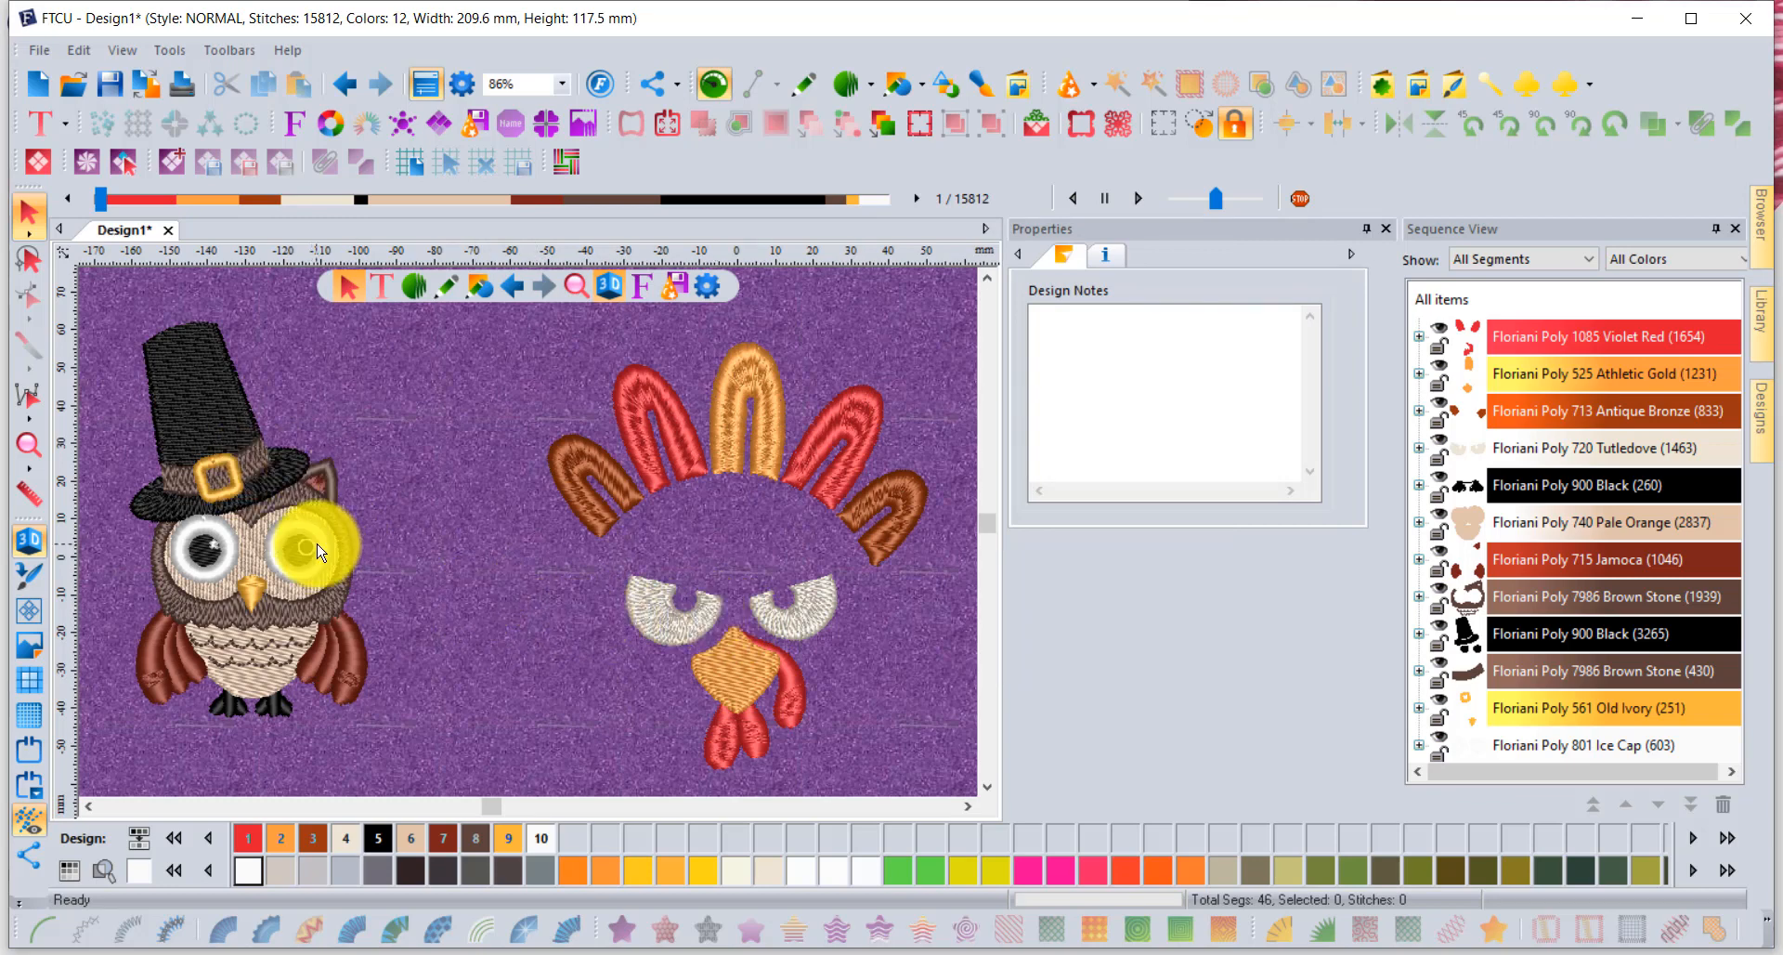
{"action": "scroll", "coordinate": [381, 503], "scroll_direction": "up", "scroll_amount": 2}
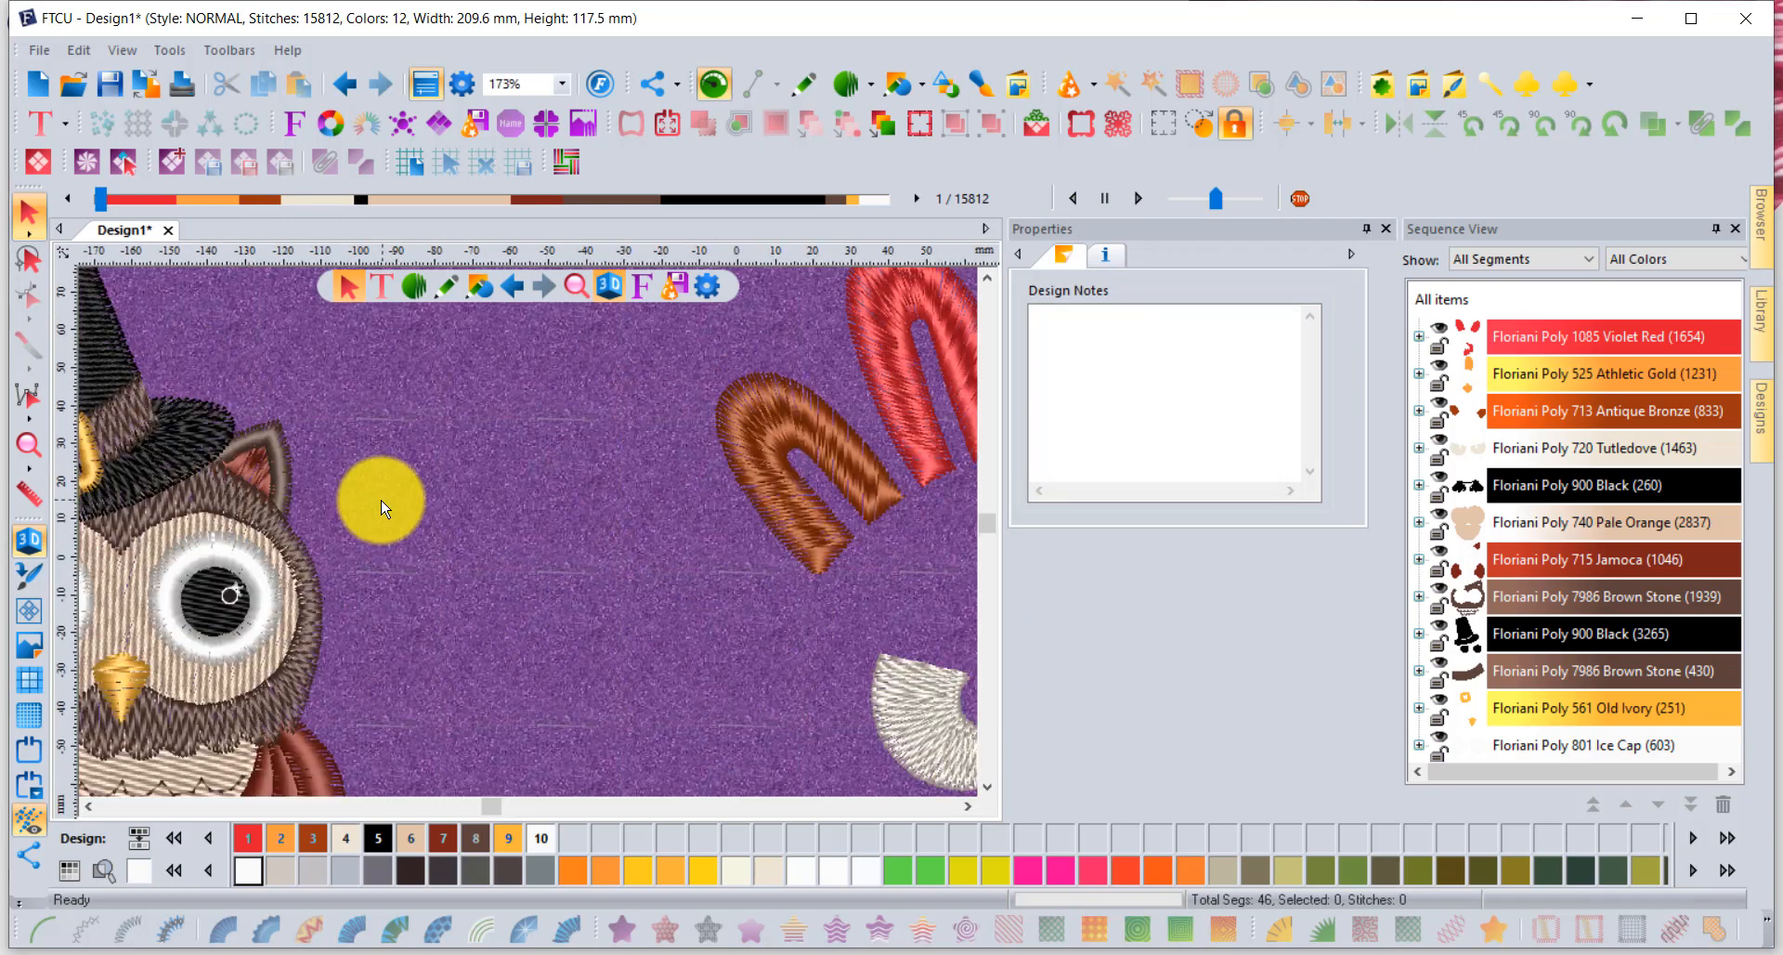
{"action": "scroll", "coordinate": [381, 503], "scroll_direction": "down", "scroll_amount": 2}
{"action": "scroll", "coordinate": [380, 503], "scroll_direction": "down", "scroll_amount": 2}
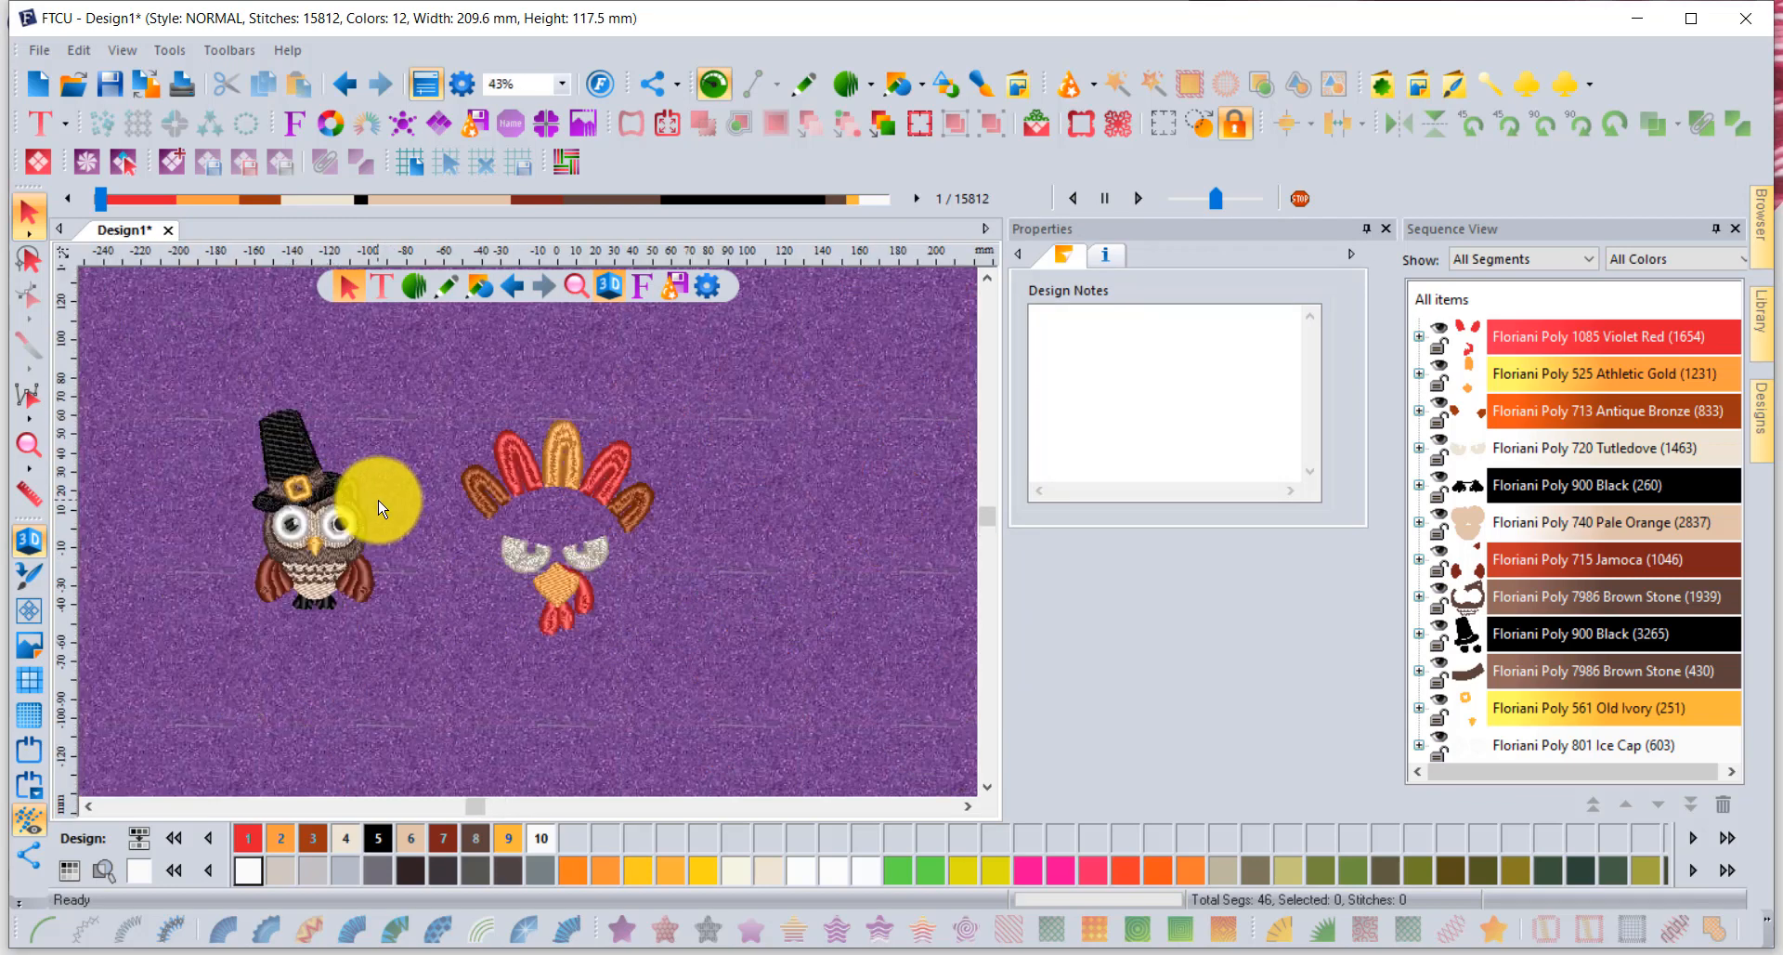